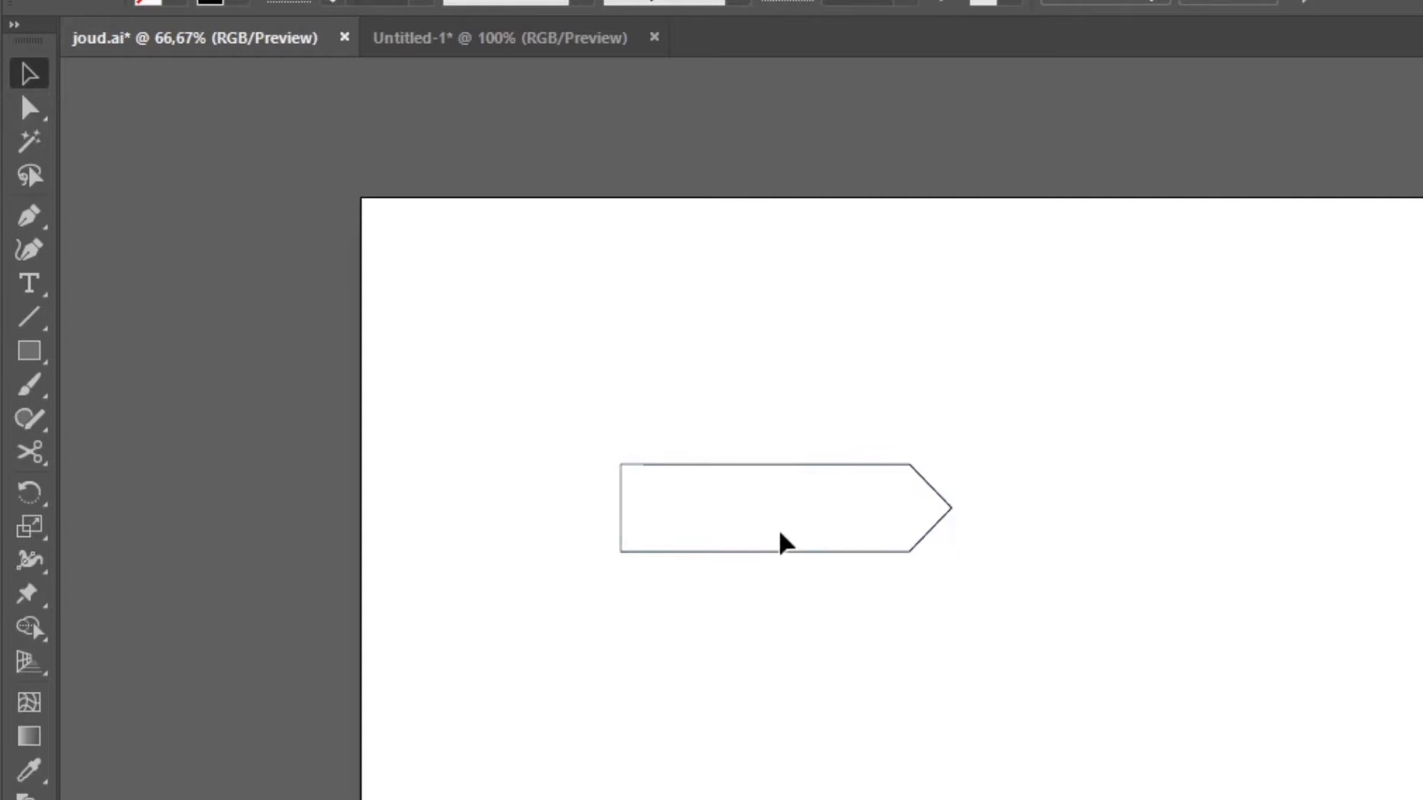
- Draw a closed right triangle with the Pen tool below the arrow shape's lower-left corner, one side along its bottom edge
{"action": "scroll", "coordinate": [763, 573], "scroll_direction": "up", "scroll_amount": 2}
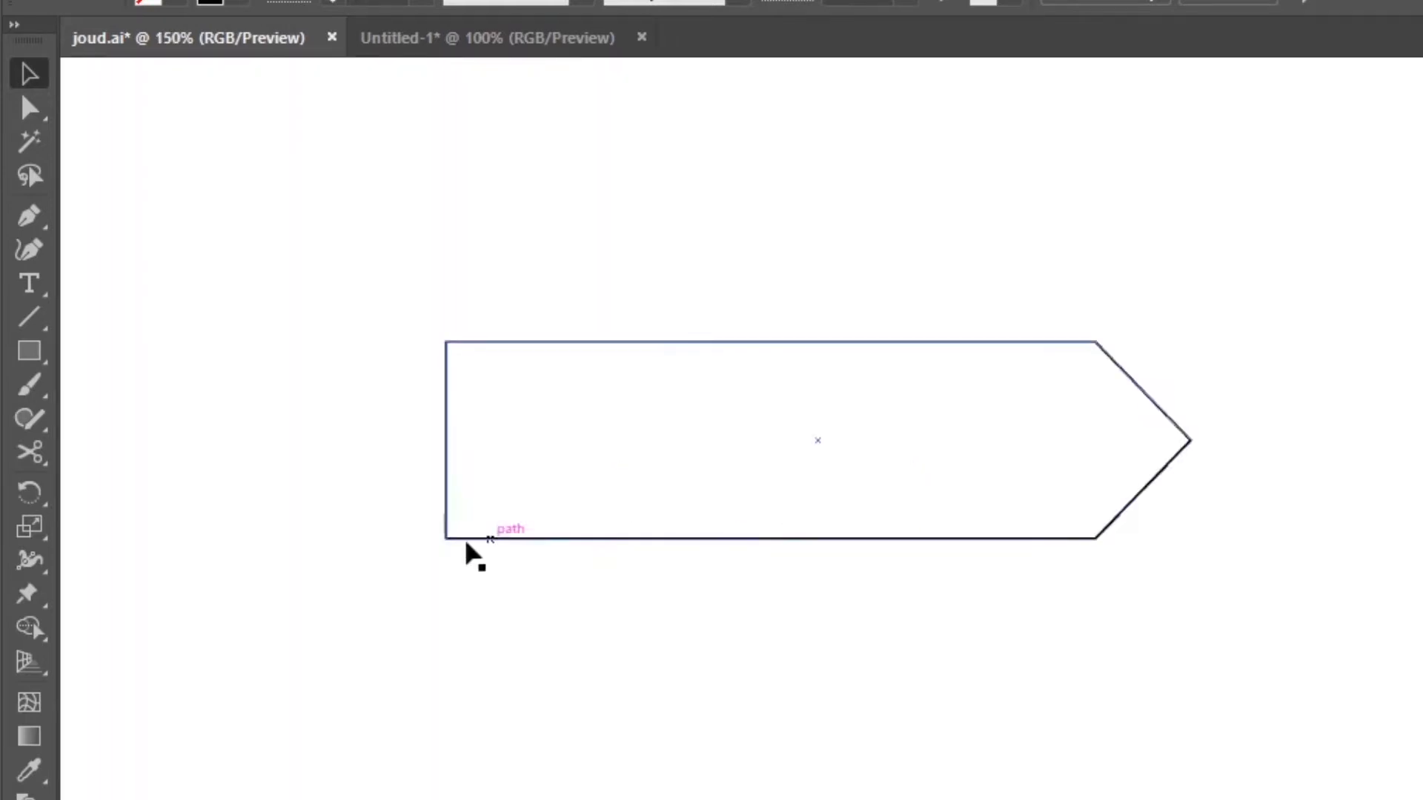
{"action": "left_click", "coordinate": [29, 216]}
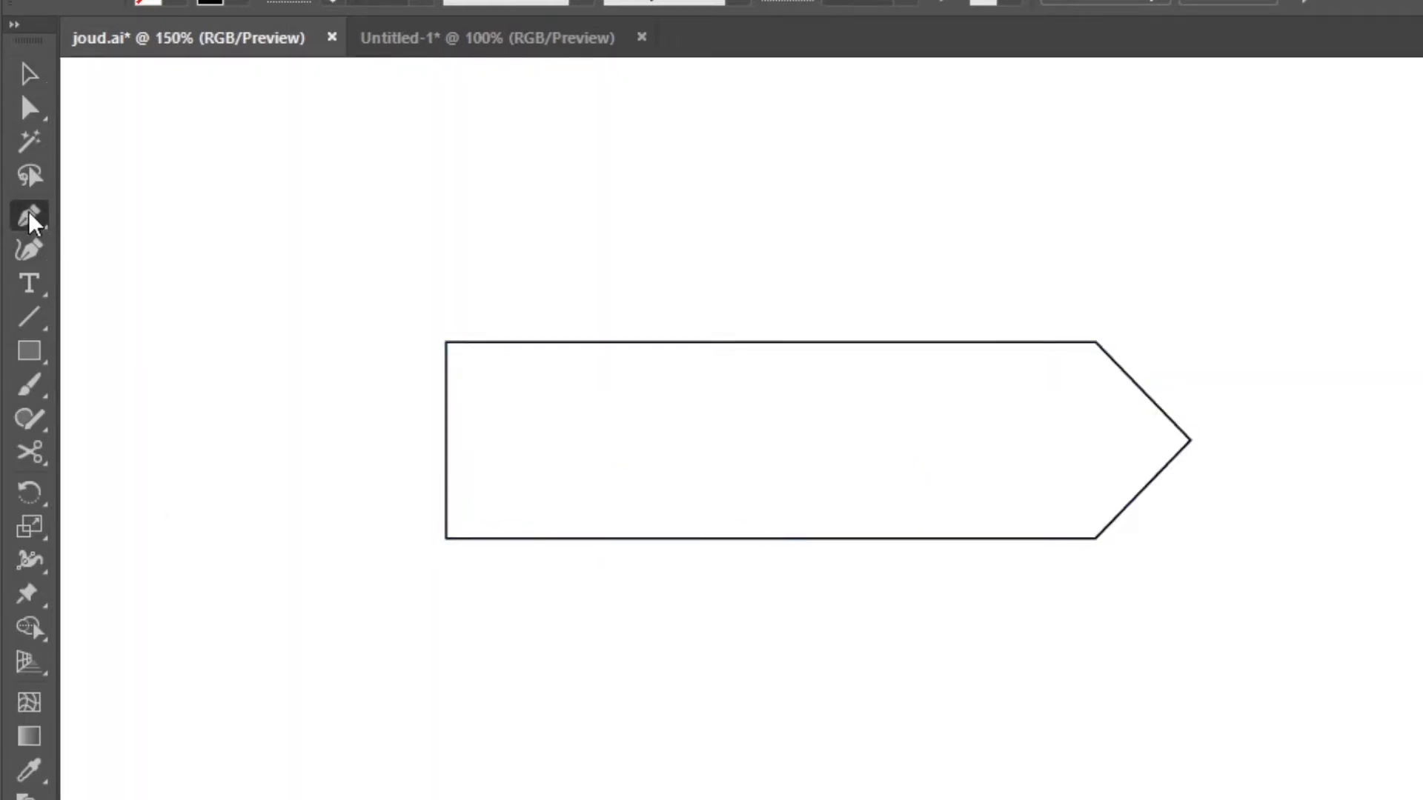
{"action": "left_click", "coordinate": [444, 539]}
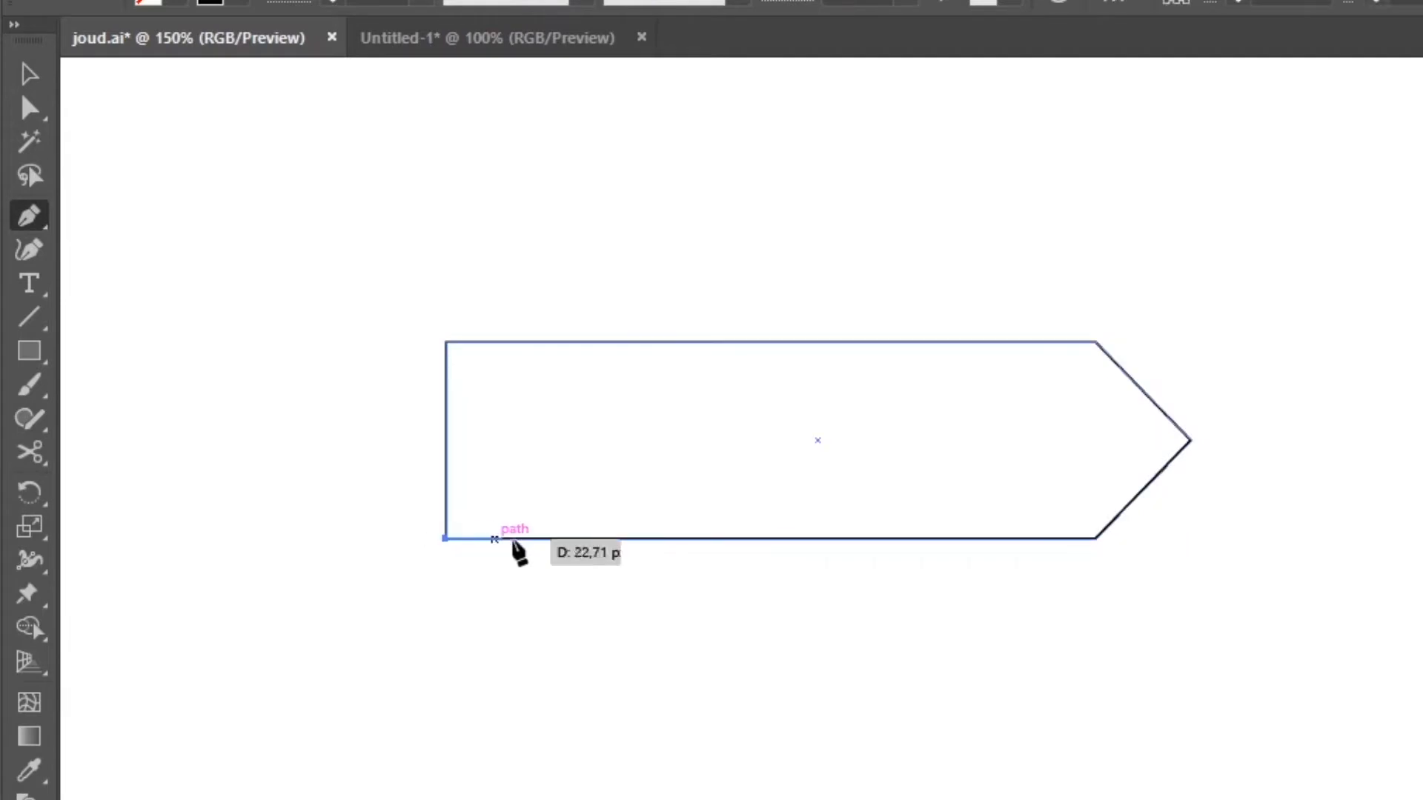
{"action": "left_click", "coordinate": [581, 539]}
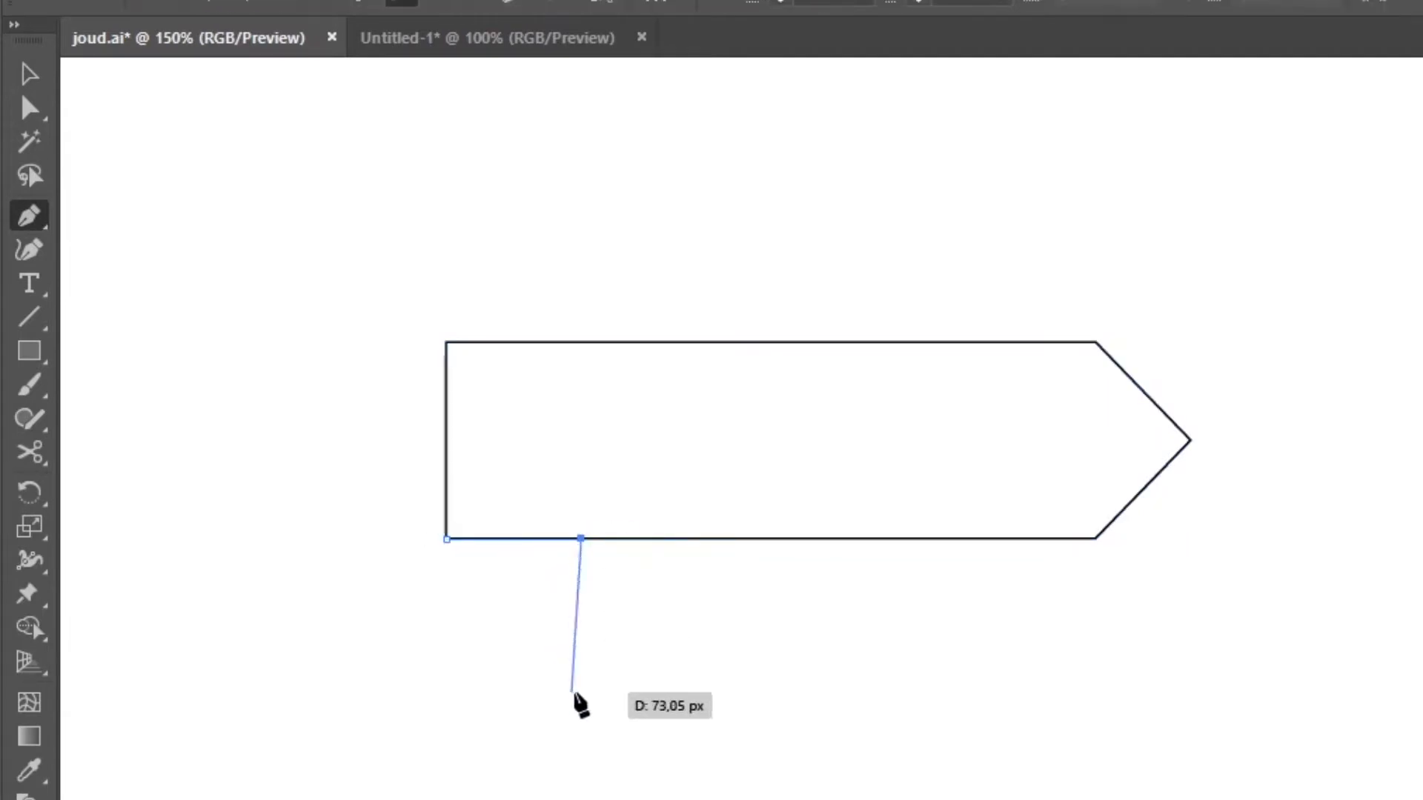
{"action": "left_click", "coordinate": [581, 698]}
{"action": "left_click", "coordinate": [446, 539]}
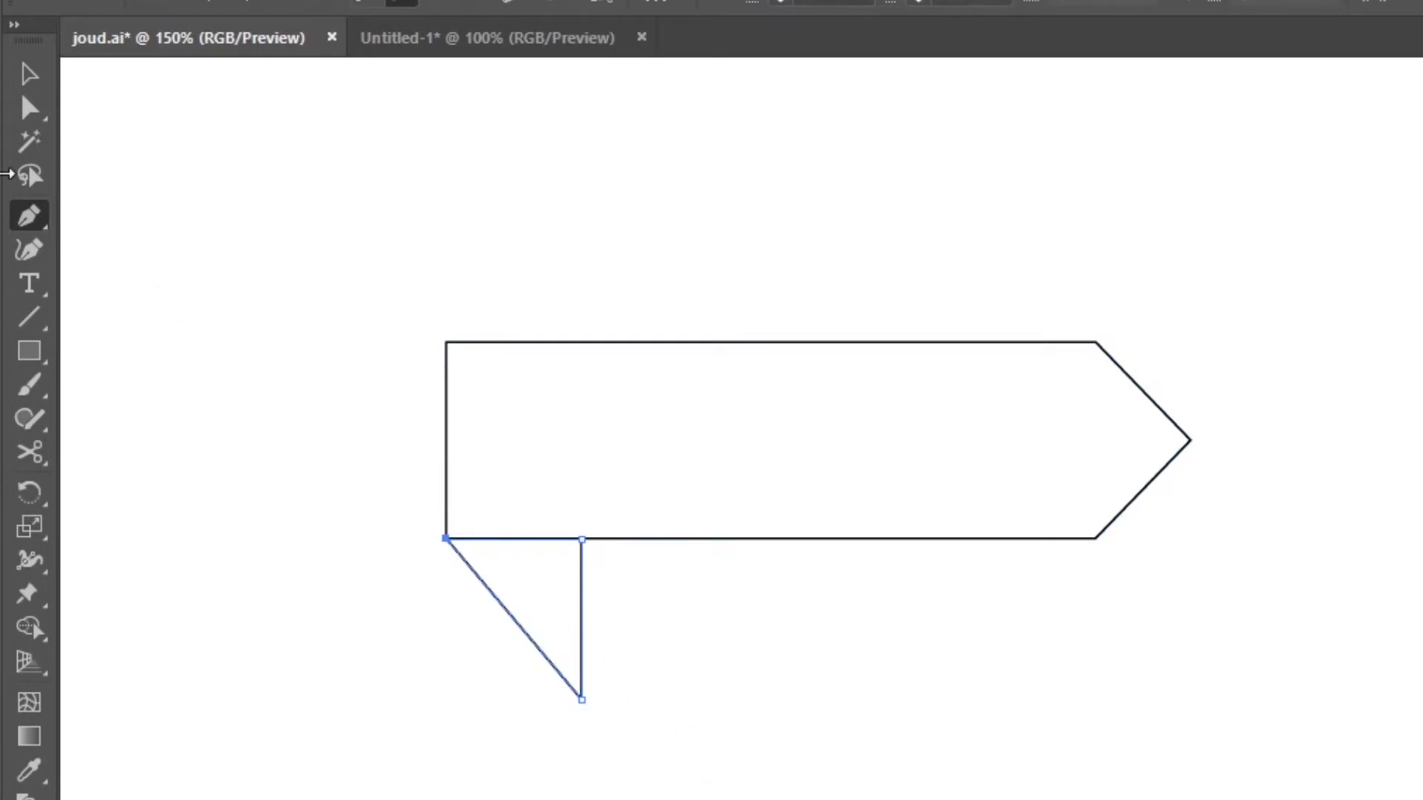
- Nudge only the triangle's lowest anchor point upward to shorten the triangle, and save the document
{"action": "left_click", "coordinate": [30, 109]}
{"action": "left_click_drag", "start_coordinate": [450, 665], "coordinate": [719, 774]}
{"action": "key", "text": "Up"}
{"action": "key", "text": "Up"}
{"action": "key", "text": "Up"}
{"action": "key", "text": "Up"}
{"action": "key", "text": "Up"}
{"action": "key", "text": "Up"}
{"action": "key", "text": "Up"}
{"action": "key", "text": "Up"}
{"action": "key", "text": "Up"}
{"action": "key", "text": "Up"}
{"action": "key", "text": "Up"}
{"action": "left_click", "coordinate": [43, 71]}
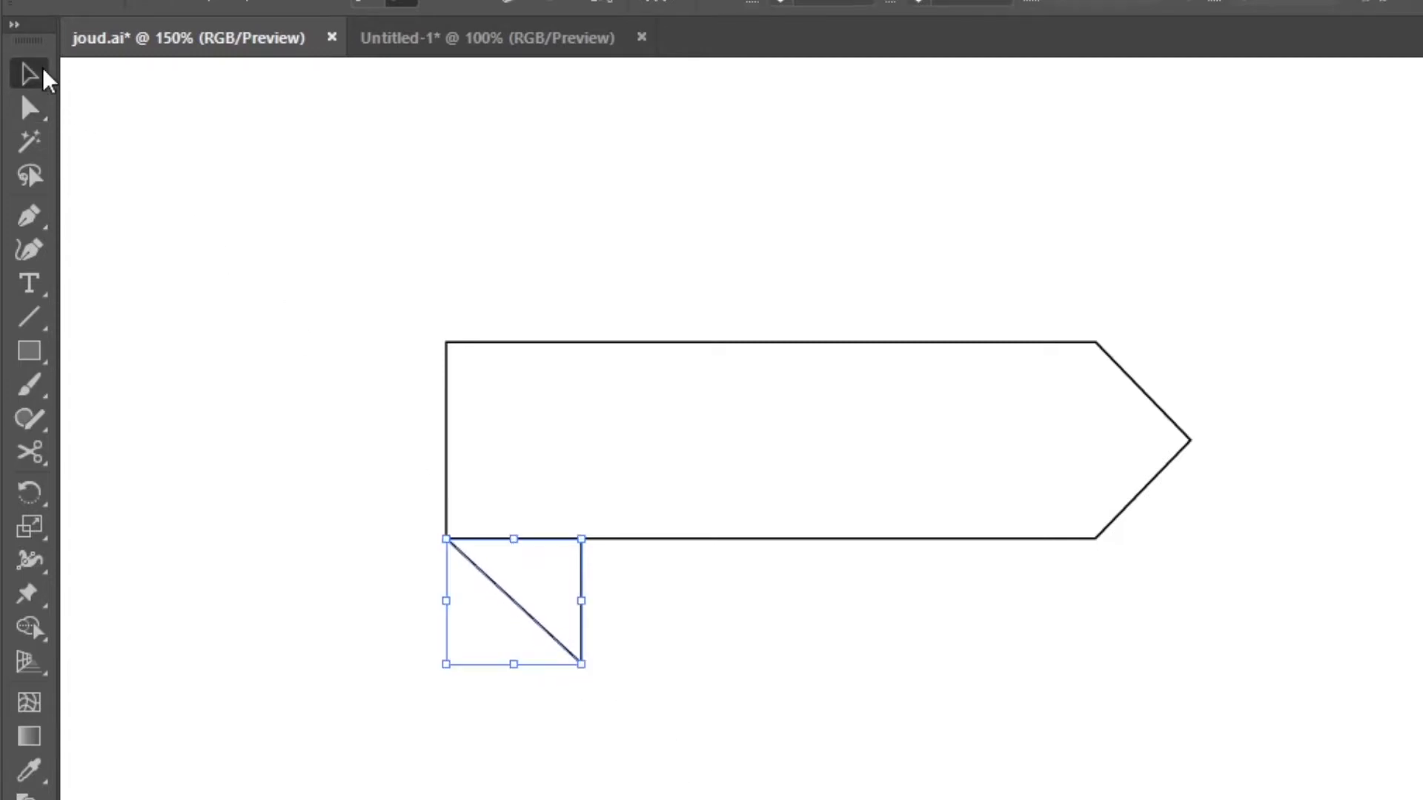
{"action": "key", "text": "ctrl+s"}
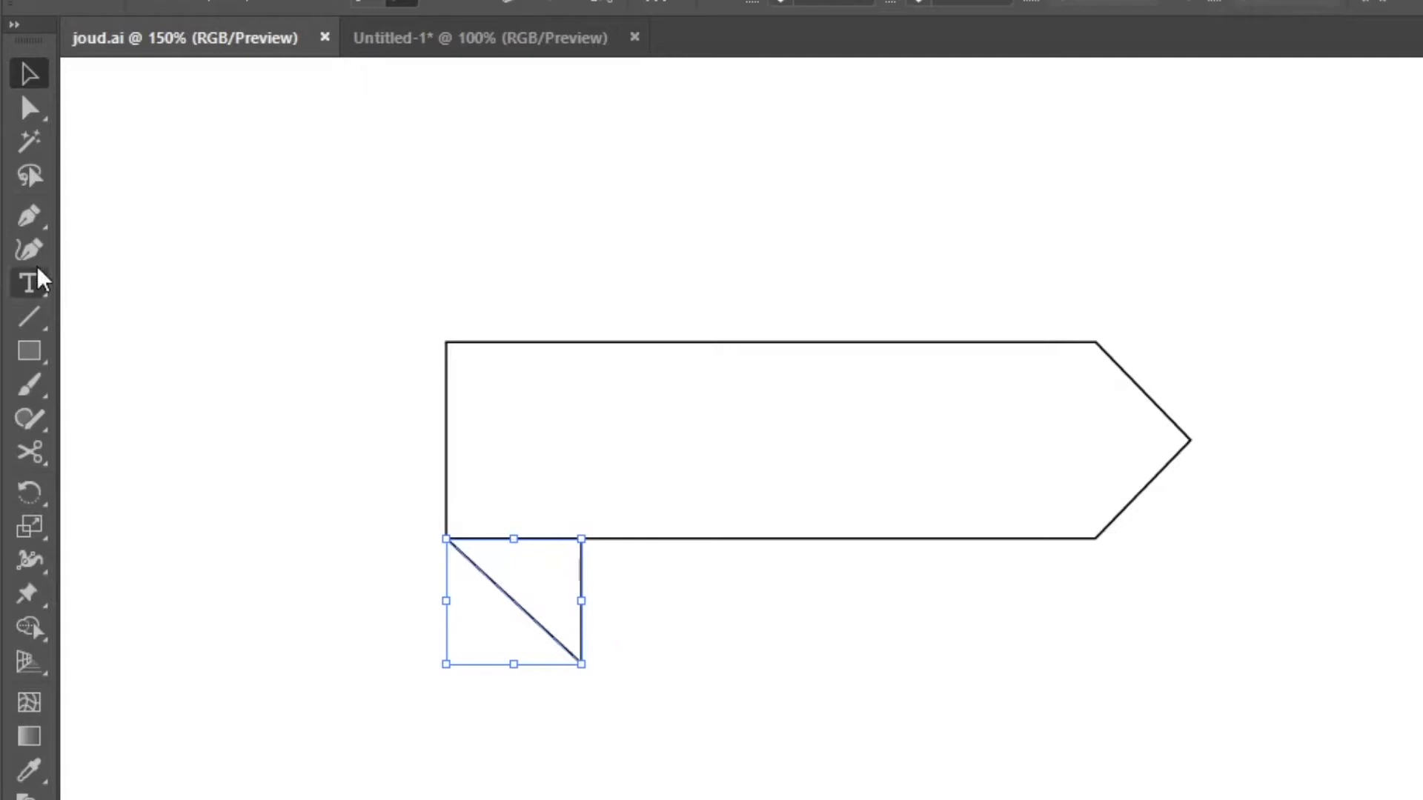
- Nudge the triangle's lowest anchor point slightly downward to refine the slant of its diagonal side
{"action": "left_click", "coordinate": [26, 116]}
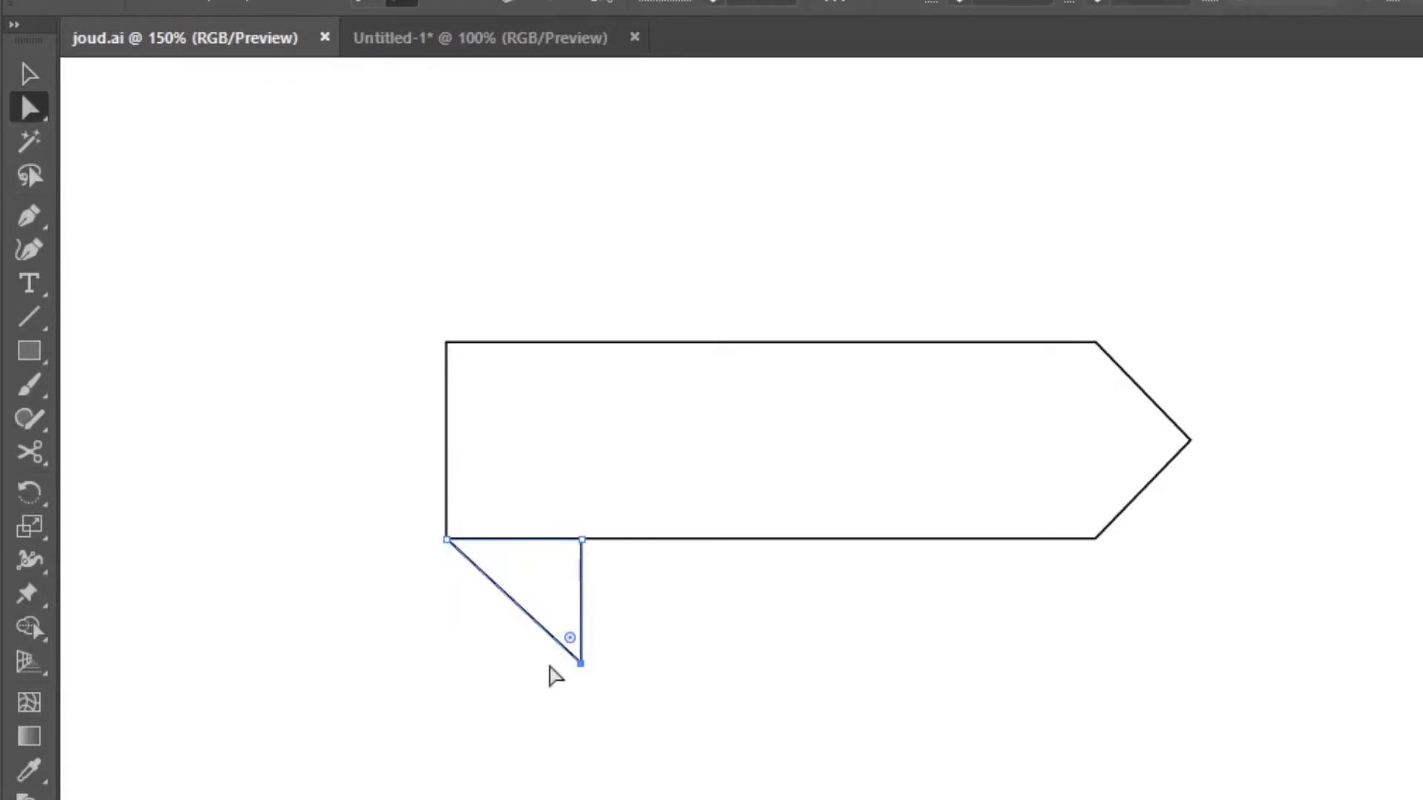
{"action": "key", "text": "Down"}
{"action": "key", "text": "Down"}
{"action": "key", "text": "Down"}
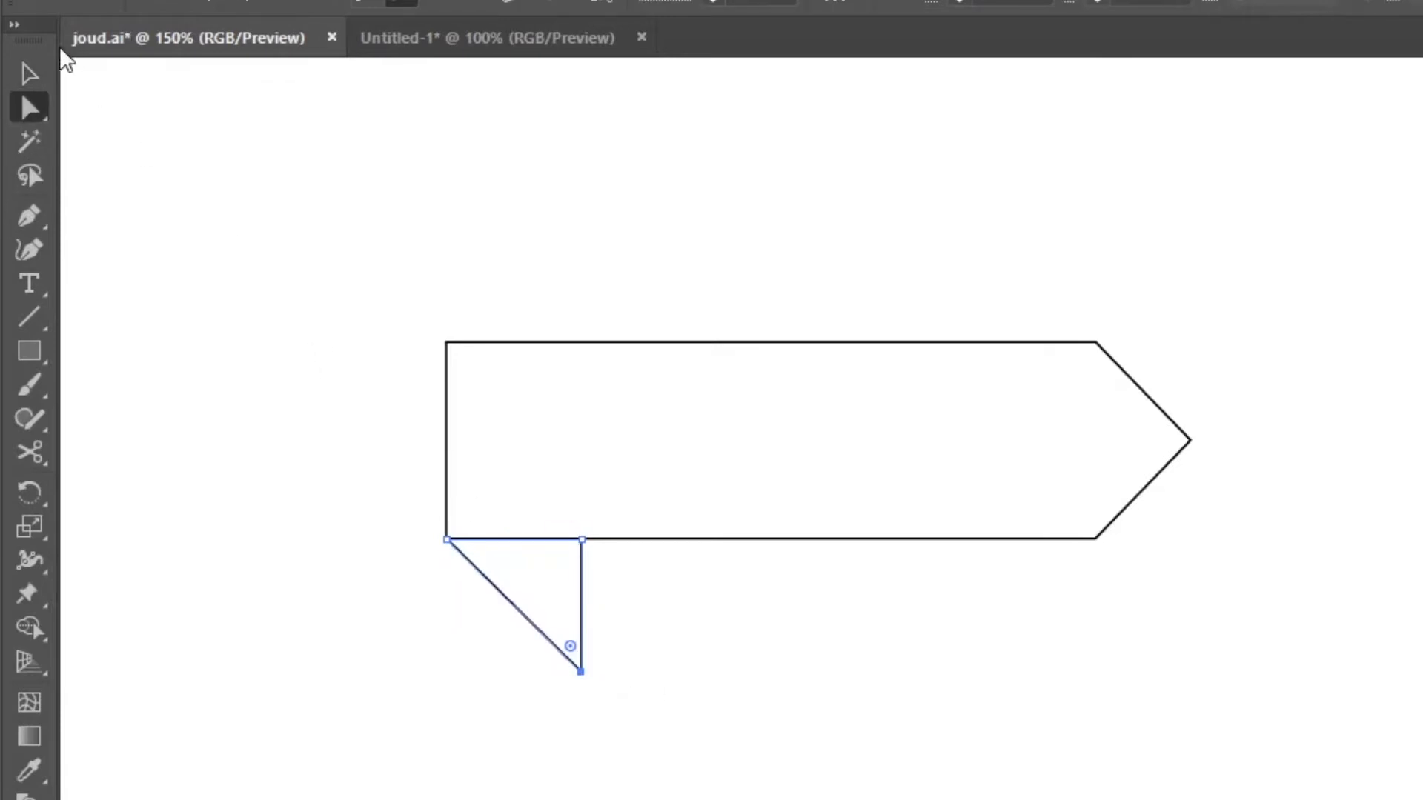
{"action": "key", "text": "v"}
{"action": "left_click", "coordinate": [599, 291]}
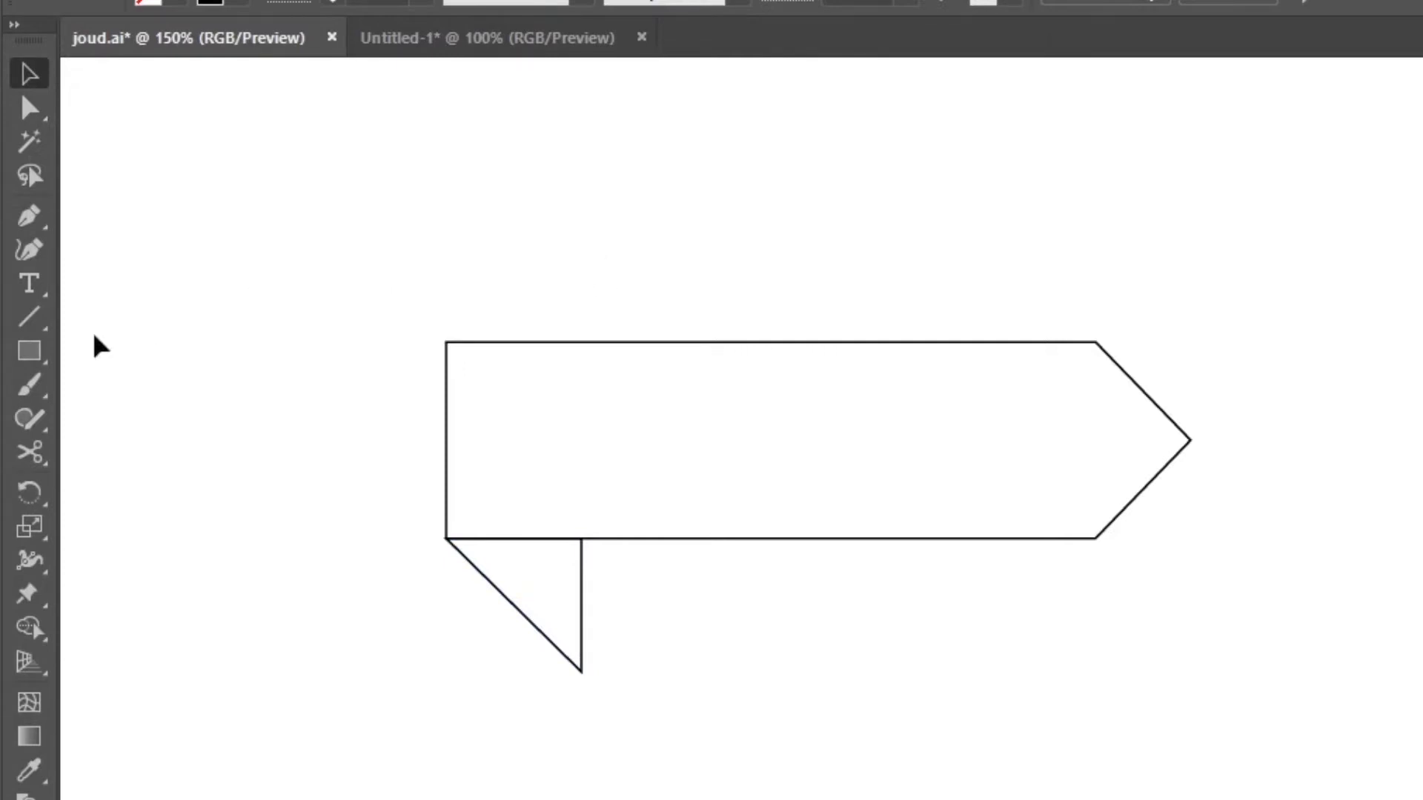
- Draw a tall rectangle about 64 by 391 px across the arrow's left end, as wide as the triangle, and give it a radial gradient fill
{"action": "left_click", "coordinate": [29, 350]}
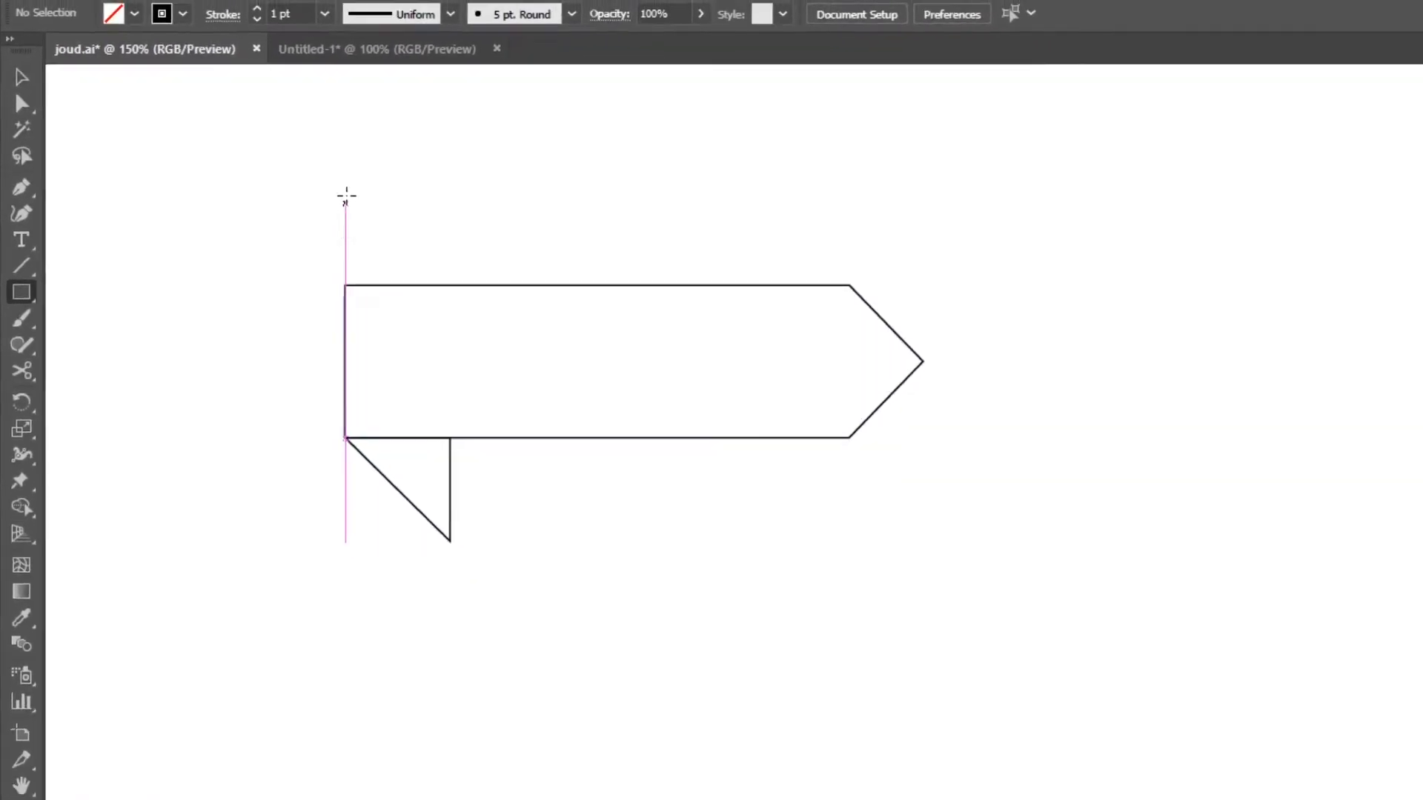
{"action": "left_click_drag", "start_coordinate": [236, 90], "coordinate": [310, 531]}
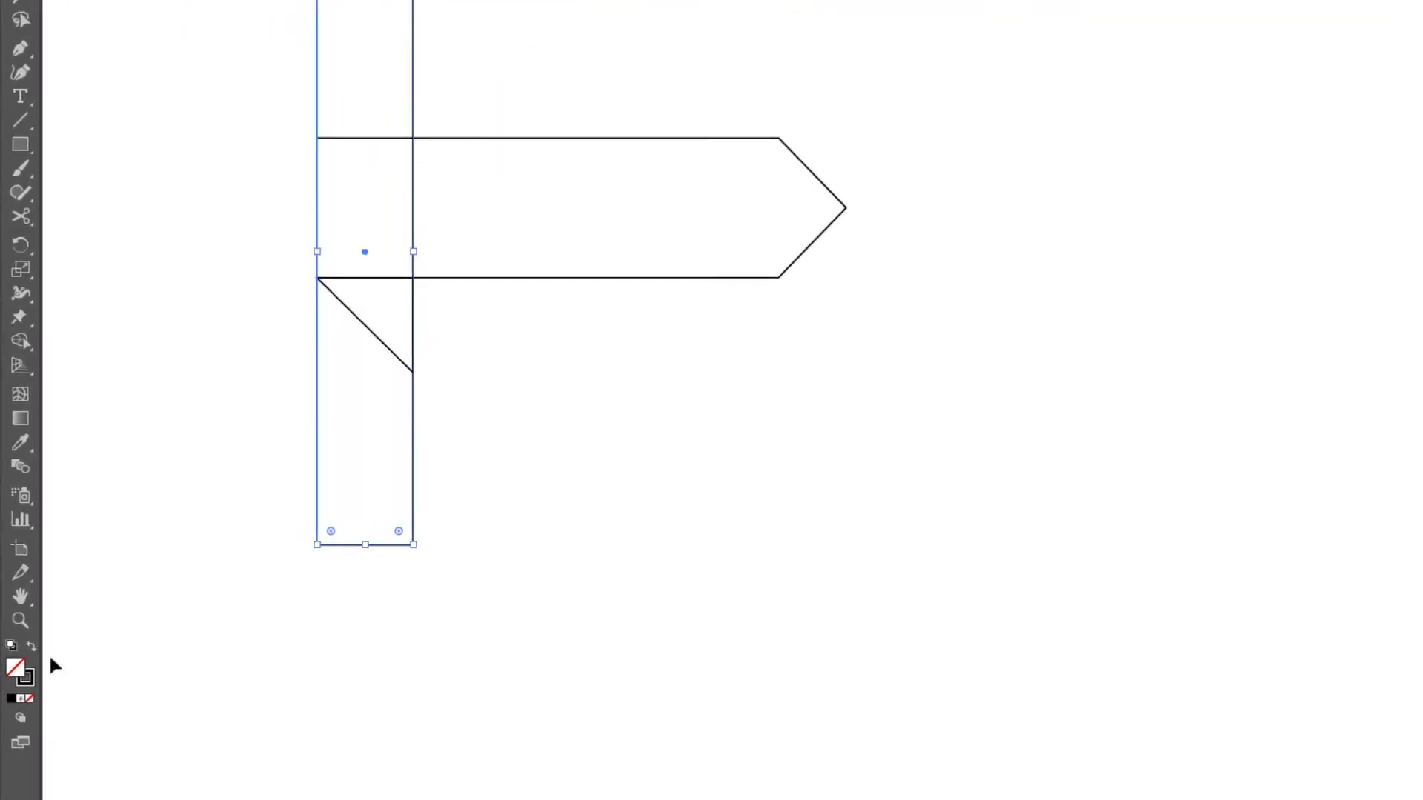
{"action": "left_click", "coordinate": [20, 698]}
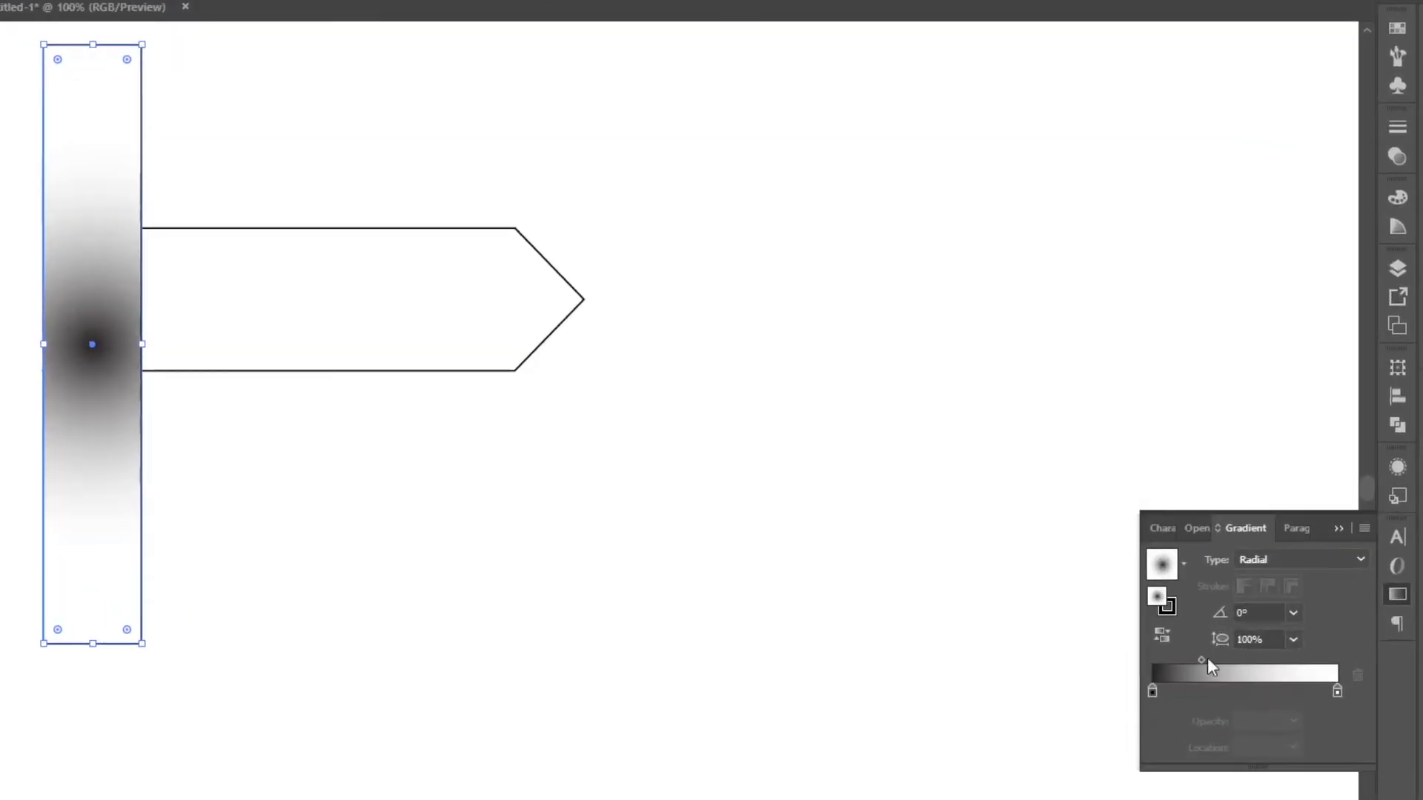
{"action": "left_click", "coordinate": [1160, 636]}
{"action": "left_click", "coordinate": [1161, 636]}
{"action": "left_click", "coordinate": [1296, 563]}
{"action": "left_click", "coordinate": [1296, 562]}
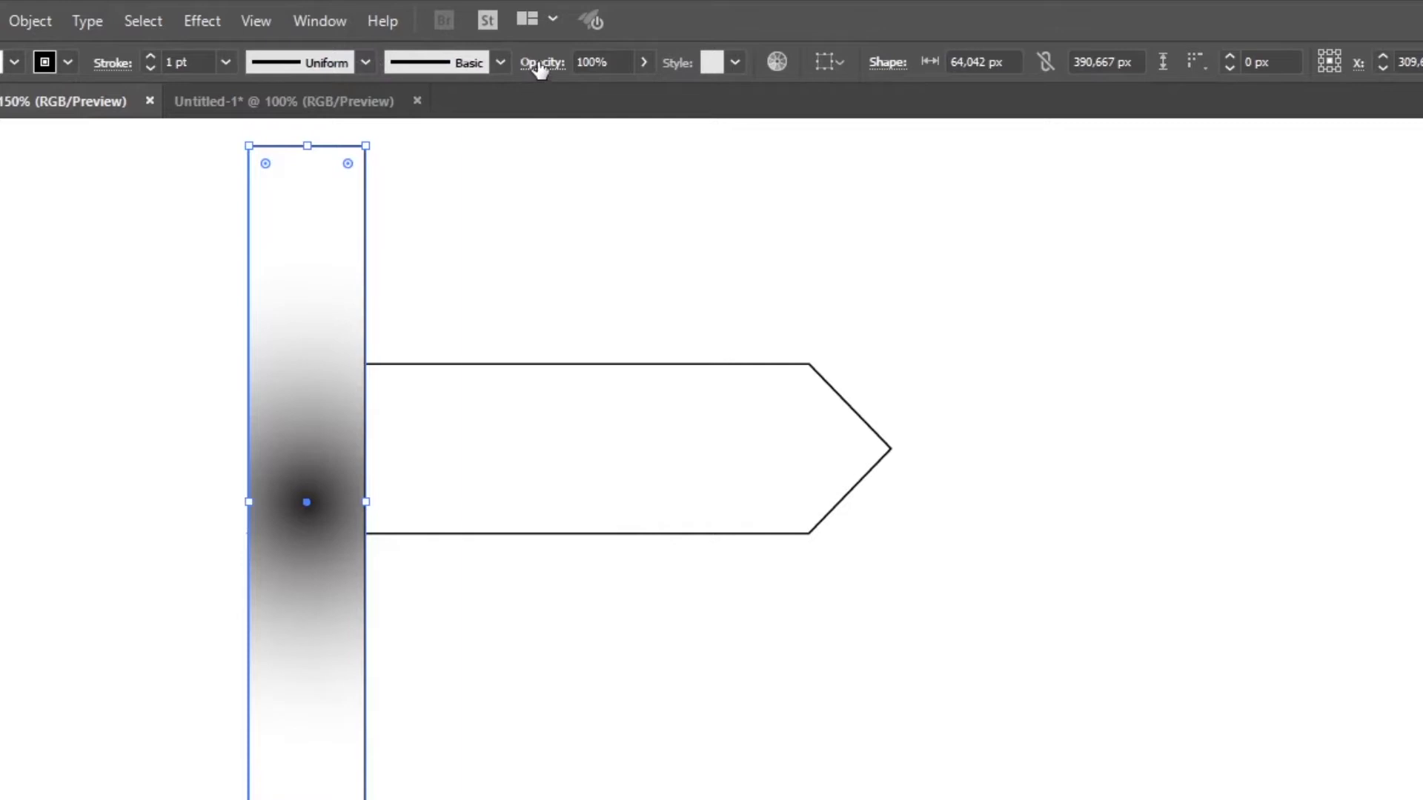
- Change the gradient rectangle's blending mode so the outlines beneath it show through
{"action": "left_click", "coordinate": [539, 65]}
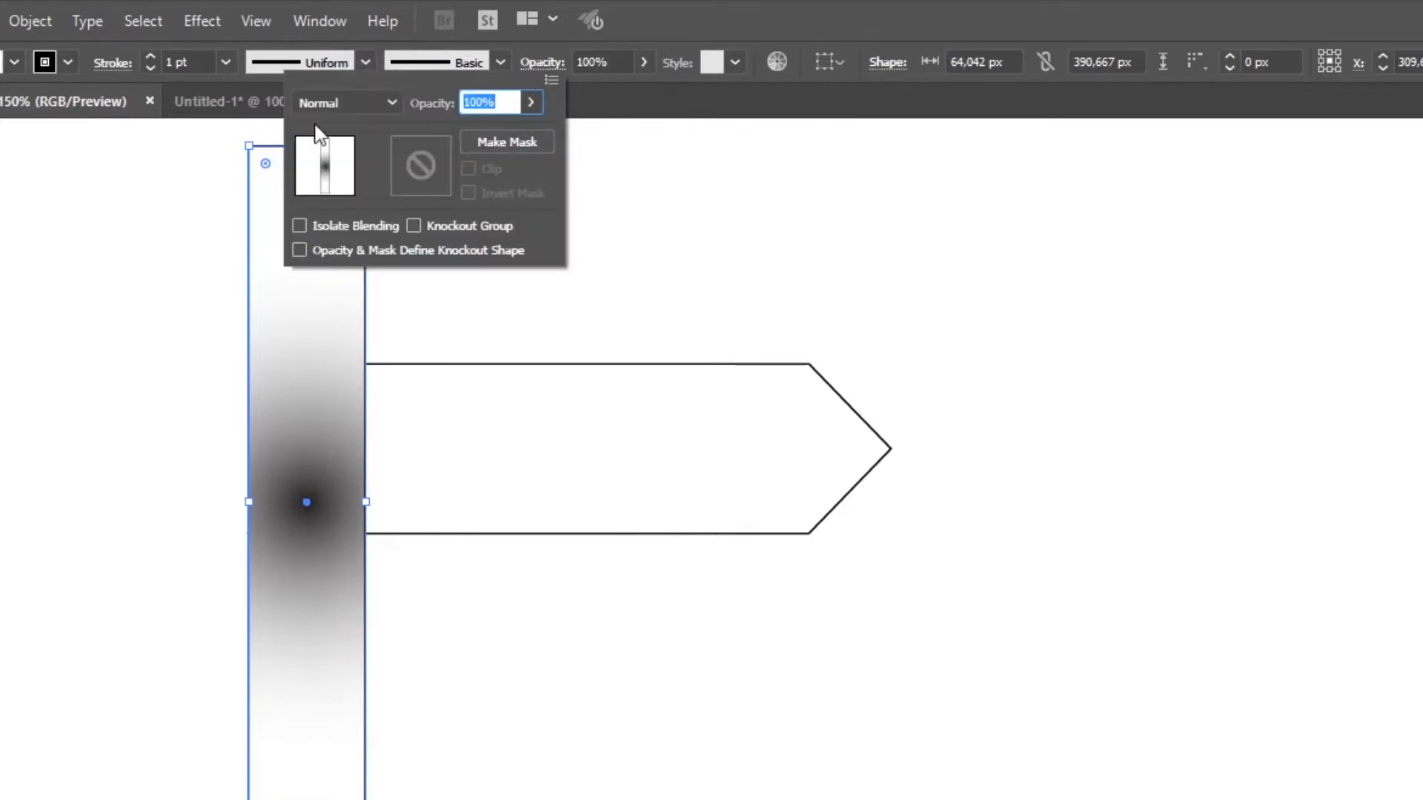
{"action": "left_click", "coordinate": [325, 103]}
{"action": "left_click", "coordinate": [363, 191]}
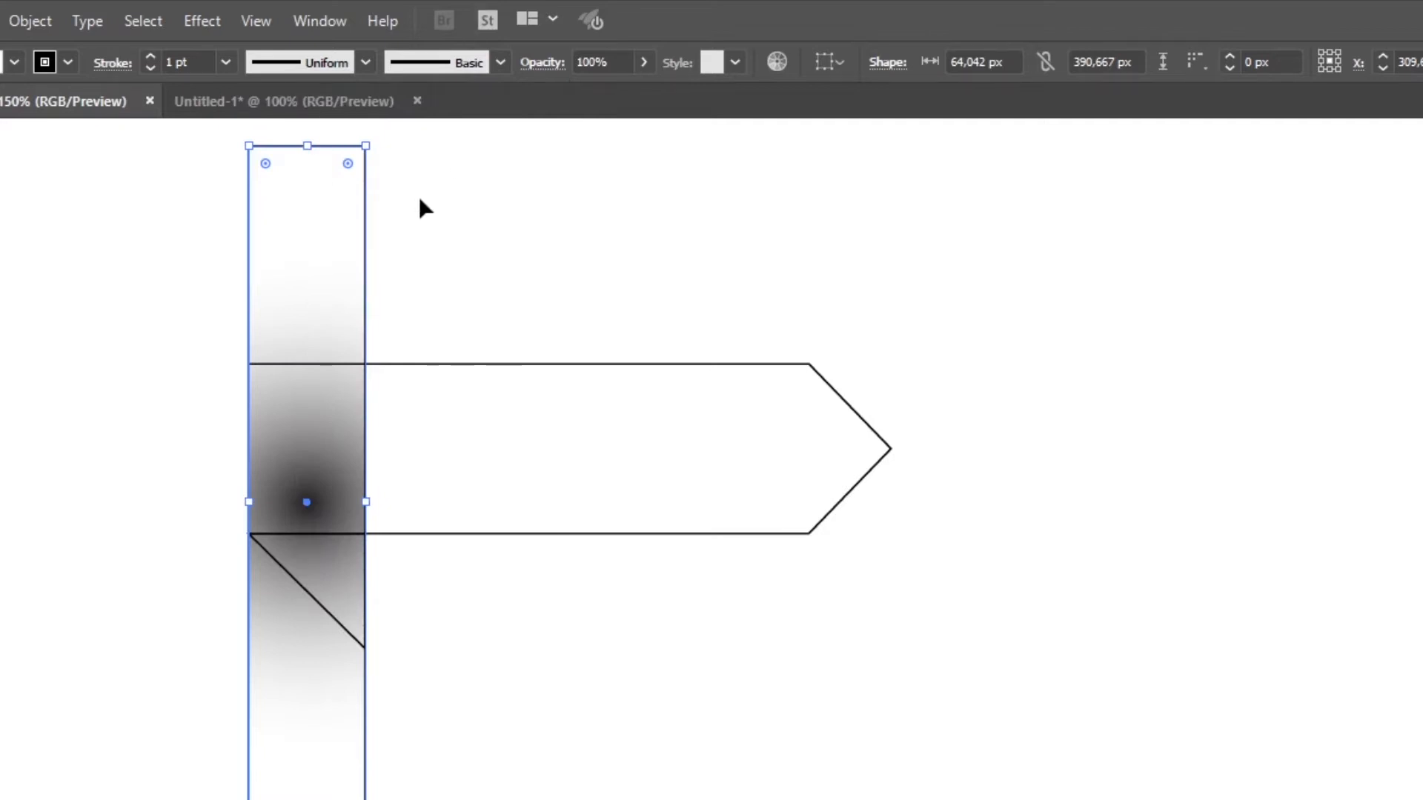
{"action": "left_click", "coordinate": [419, 197]}
- Move the radial gradient's center to the rectangle's right edge and stretch it vertically to an aspect ratio of 139.1%
{"action": "left_click", "coordinate": [337, 284]}
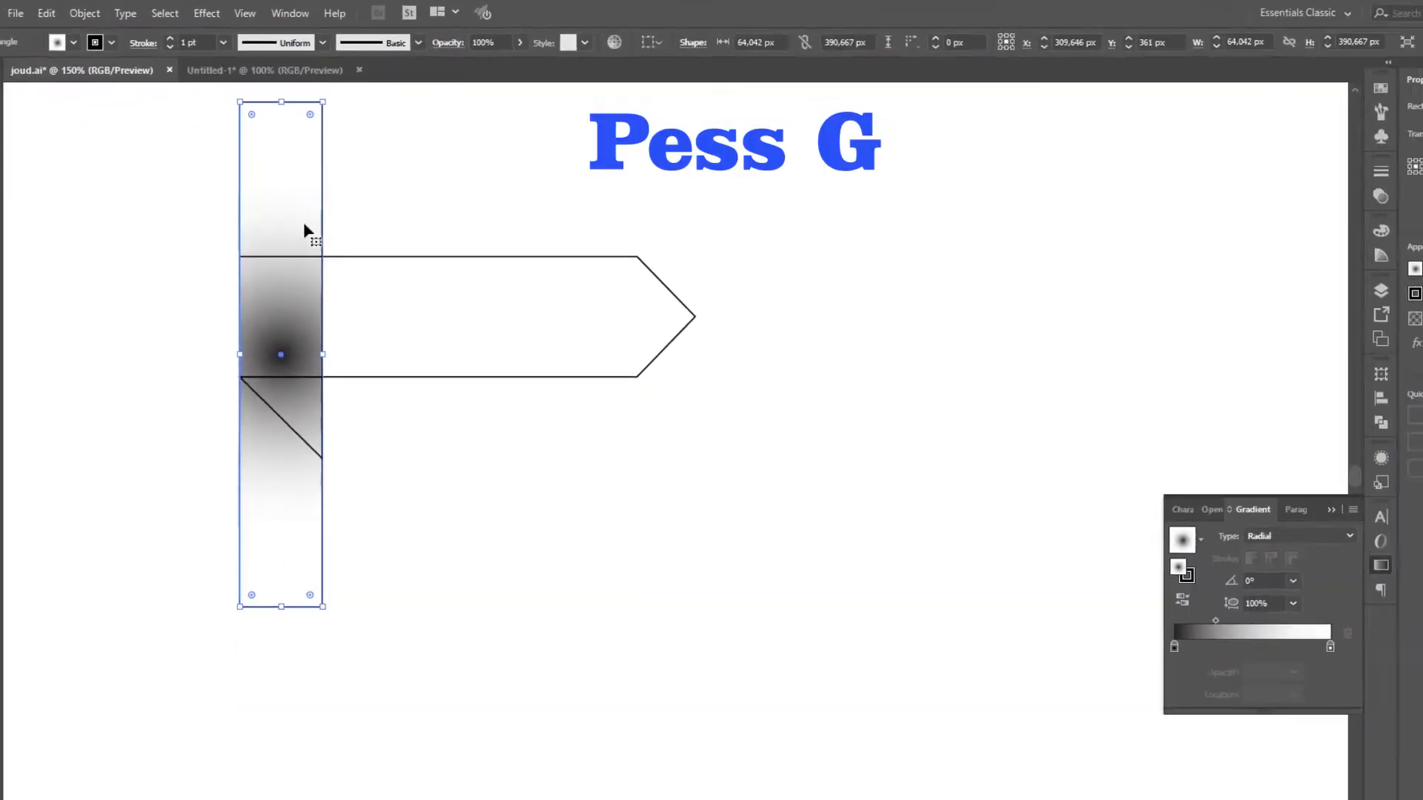
{"action": "key", "text": "g"}
{"action": "left_click_drag", "start_coordinate": [280, 354], "coordinate": [337, 356]}
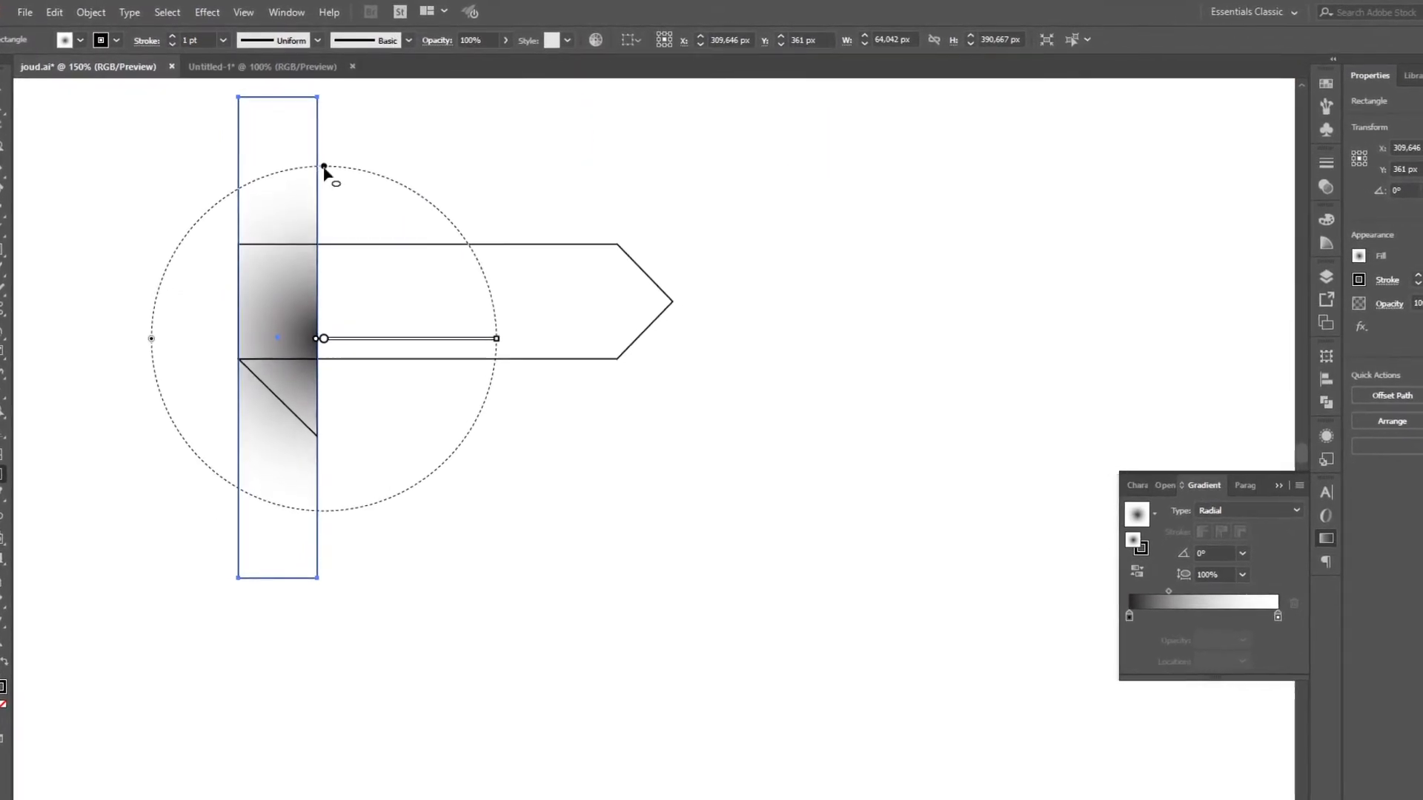
{"action": "left_click_drag", "start_coordinate": [324, 169], "coordinate": [323, 99]}
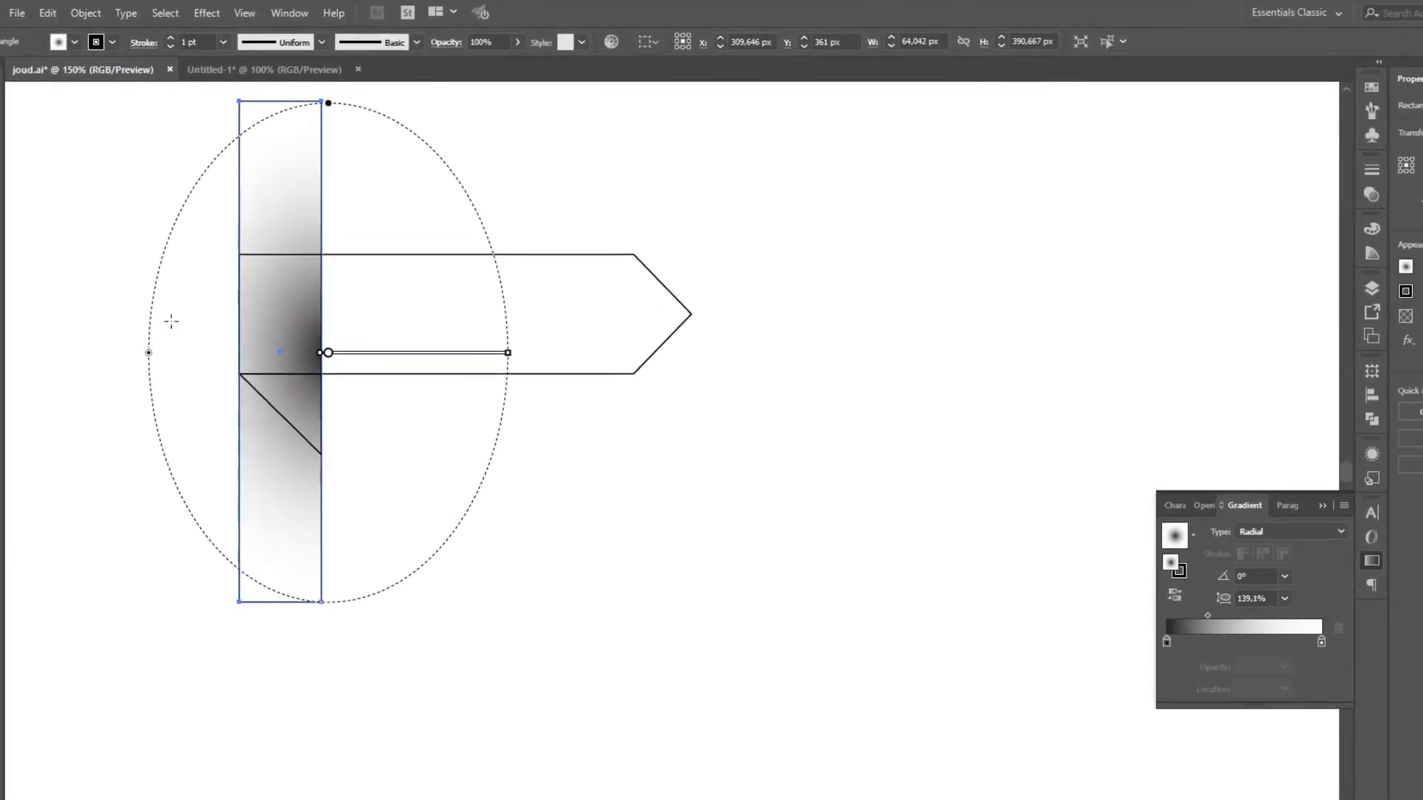
- Narrow the radial gradient to the rectangle's left edge and elongate it vertically to an aspect ratio of 302.1%
{"action": "key", "text": "v"}
{"action": "key", "text": "g"}
{"action": "left_click_drag", "start_coordinate": [147, 369], "coordinate": [241, 372]}
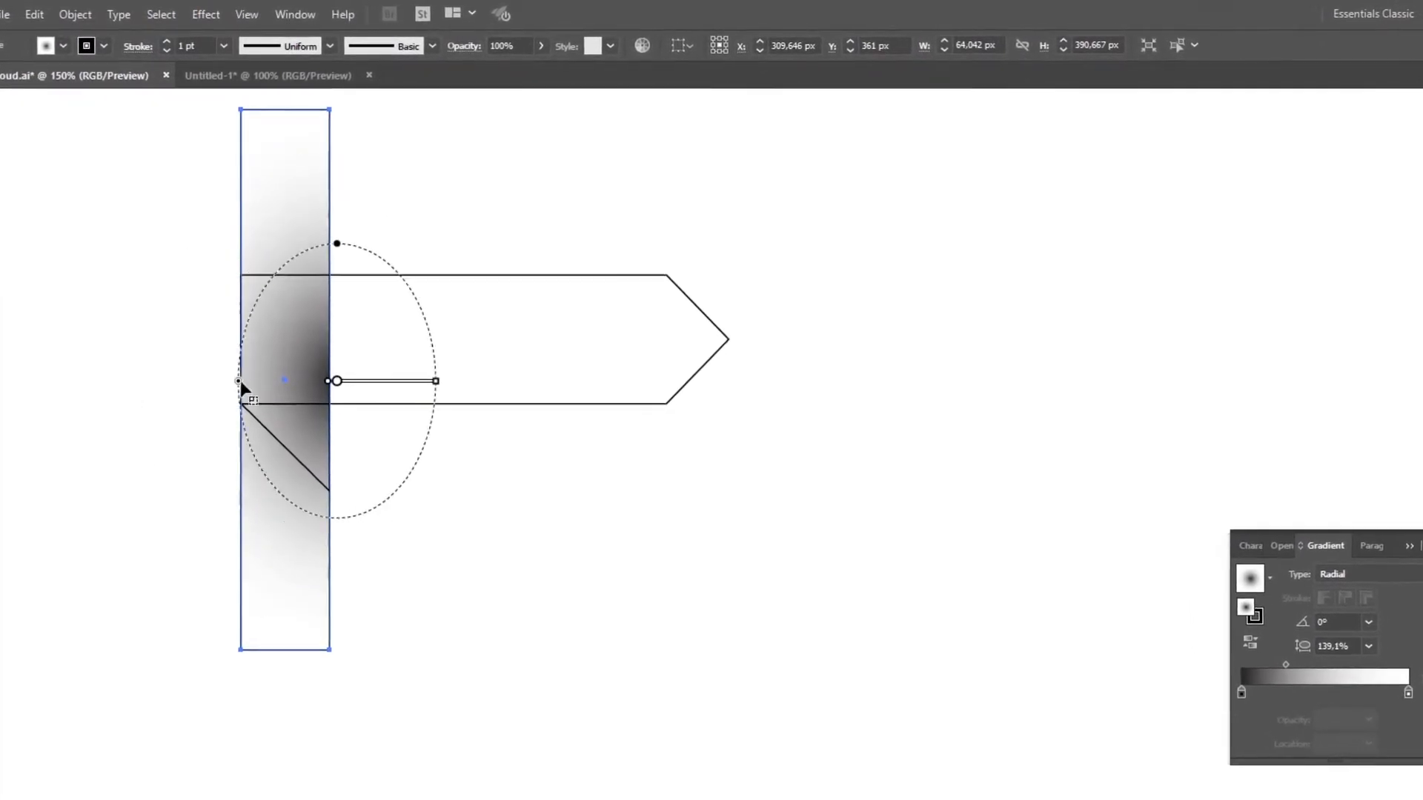
{"action": "mouse_move", "coordinate": [338, 246]}
{"action": "left_mouse_down"}
{"action": "mouse_move", "coordinate": [334, 109]}
{"action": "mouse_move", "coordinate": [312, 90]}
{"action": "left_mouse_up"}
- Refine the rectangle's gradient into a slimmer, taller ellipse with an aspect ratio of 526.1%
{"action": "mouse_move", "coordinate": [299, 277]}
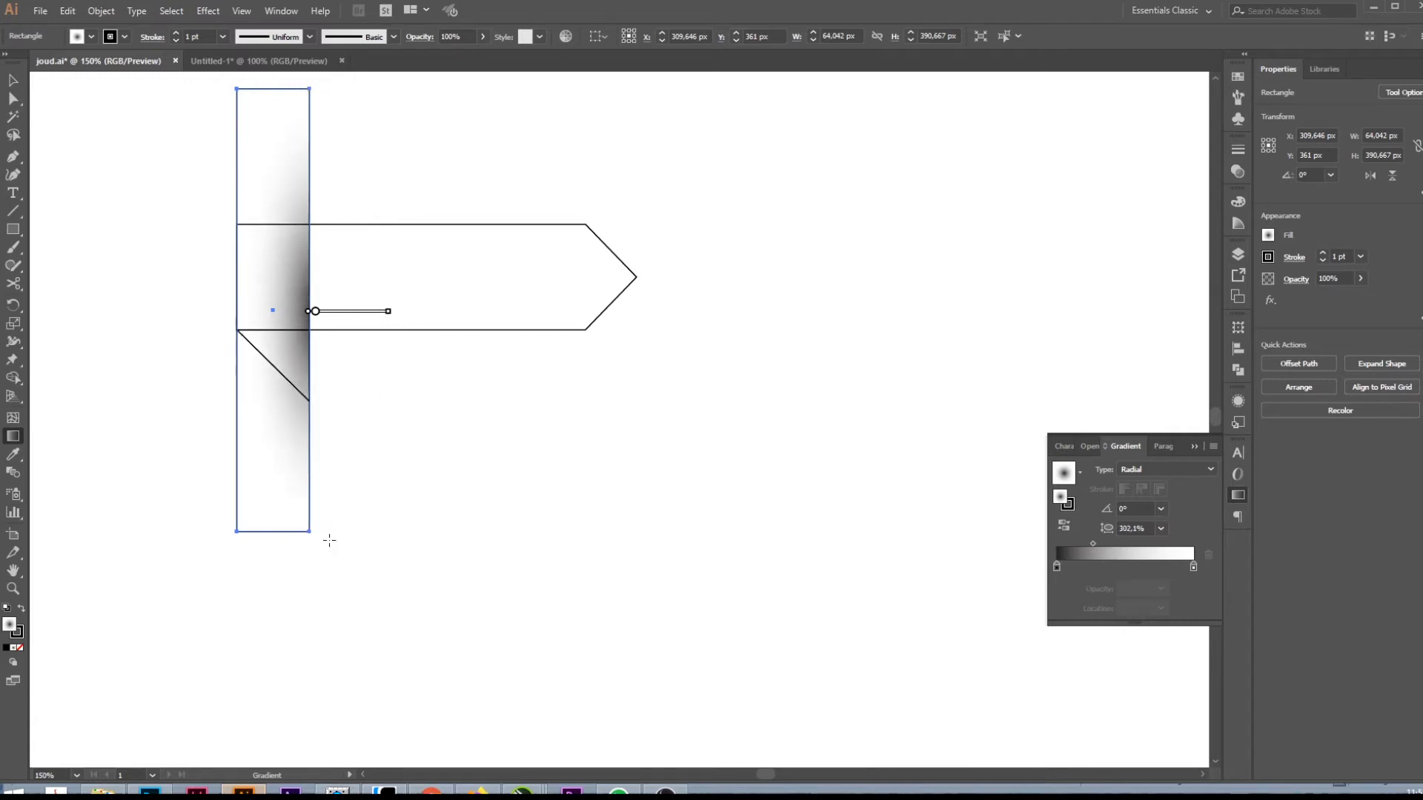
{"action": "mouse_move", "coordinate": [315, 97]}
{"action": "left_mouse_down"}
{"action": "mouse_move", "coordinate": [317, 79]}
{"action": "mouse_move", "coordinate": [315, 122]}
{"action": "left_mouse_up"}
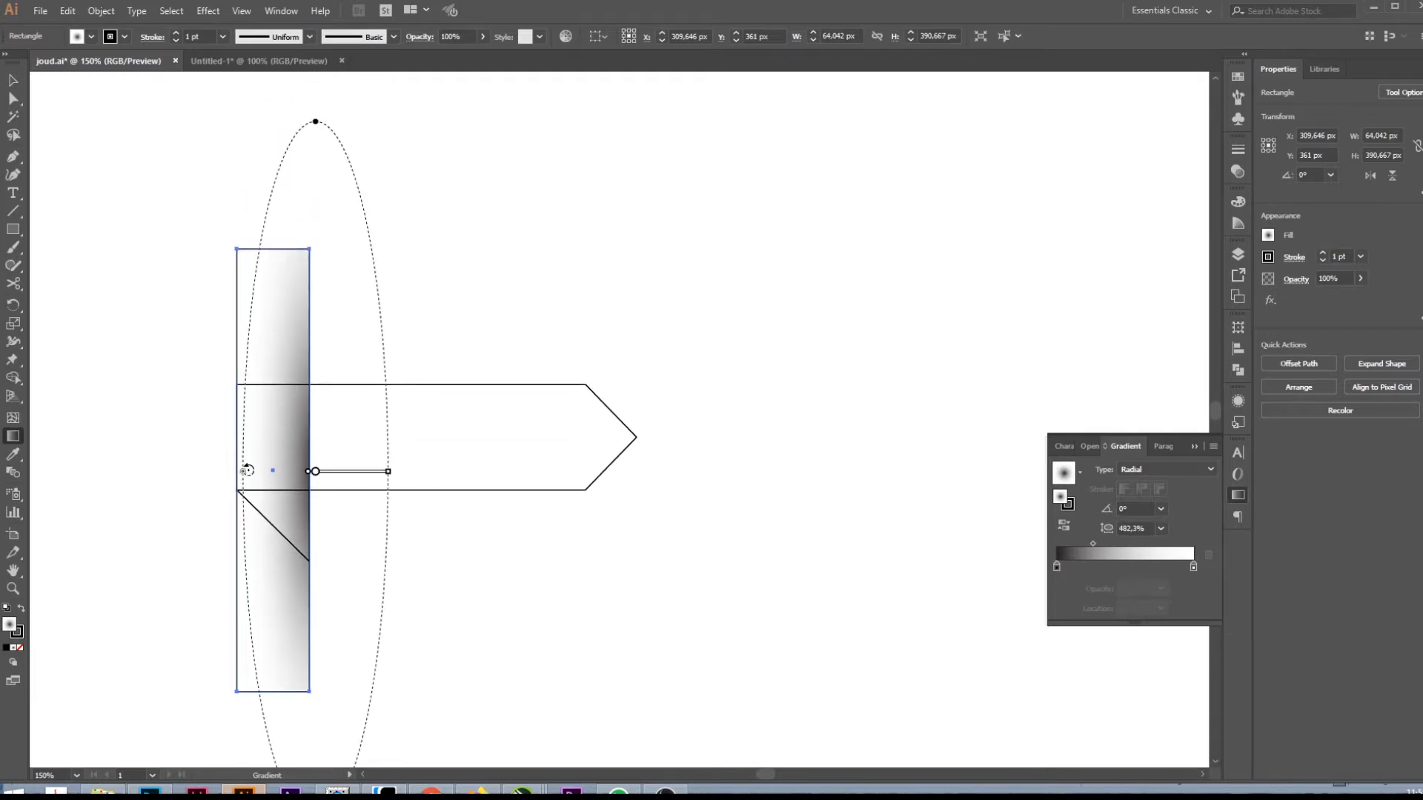
{"action": "left_click_drag", "start_coordinate": [244, 473], "coordinate": [255, 472]}
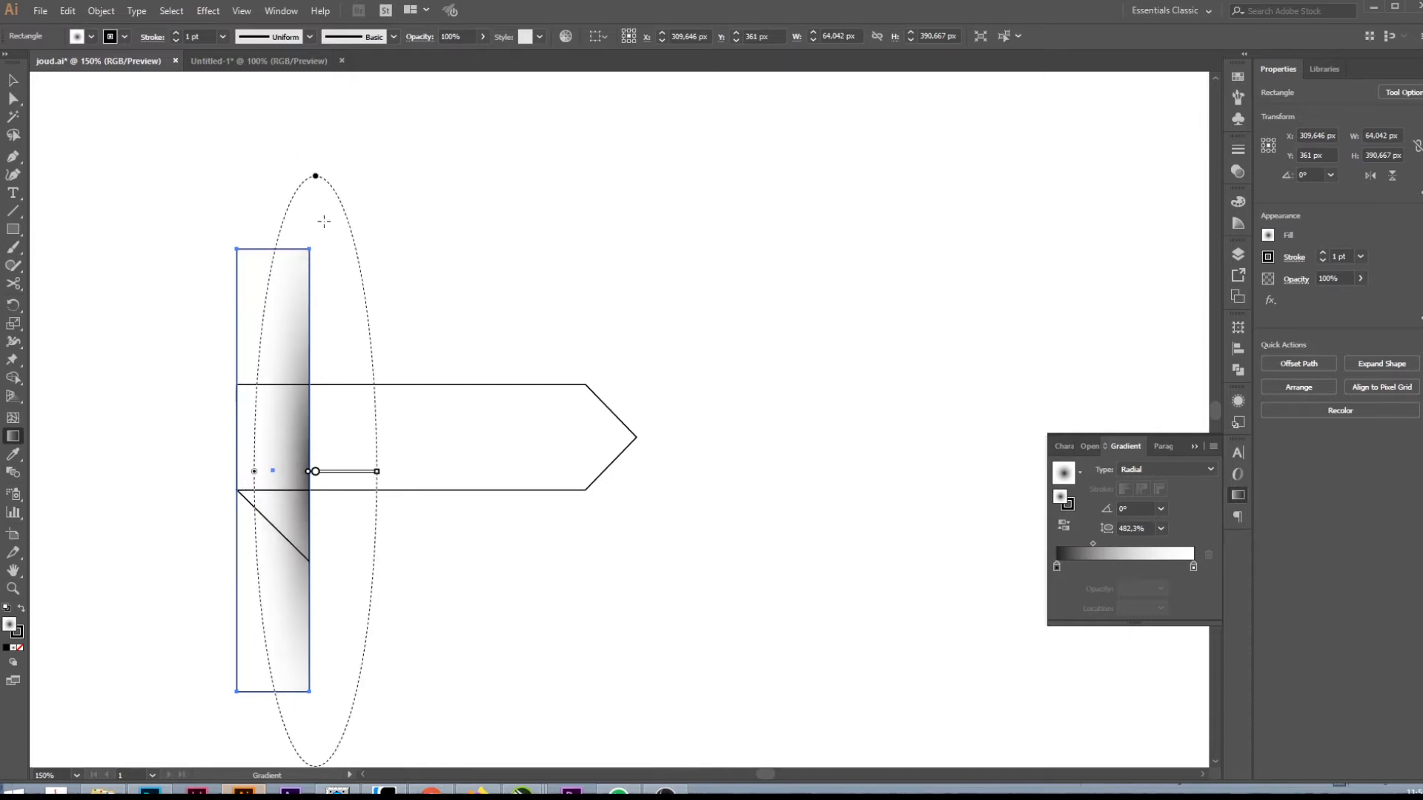
{"action": "left_click_drag", "start_coordinate": [316, 178], "coordinate": [315, 151]}
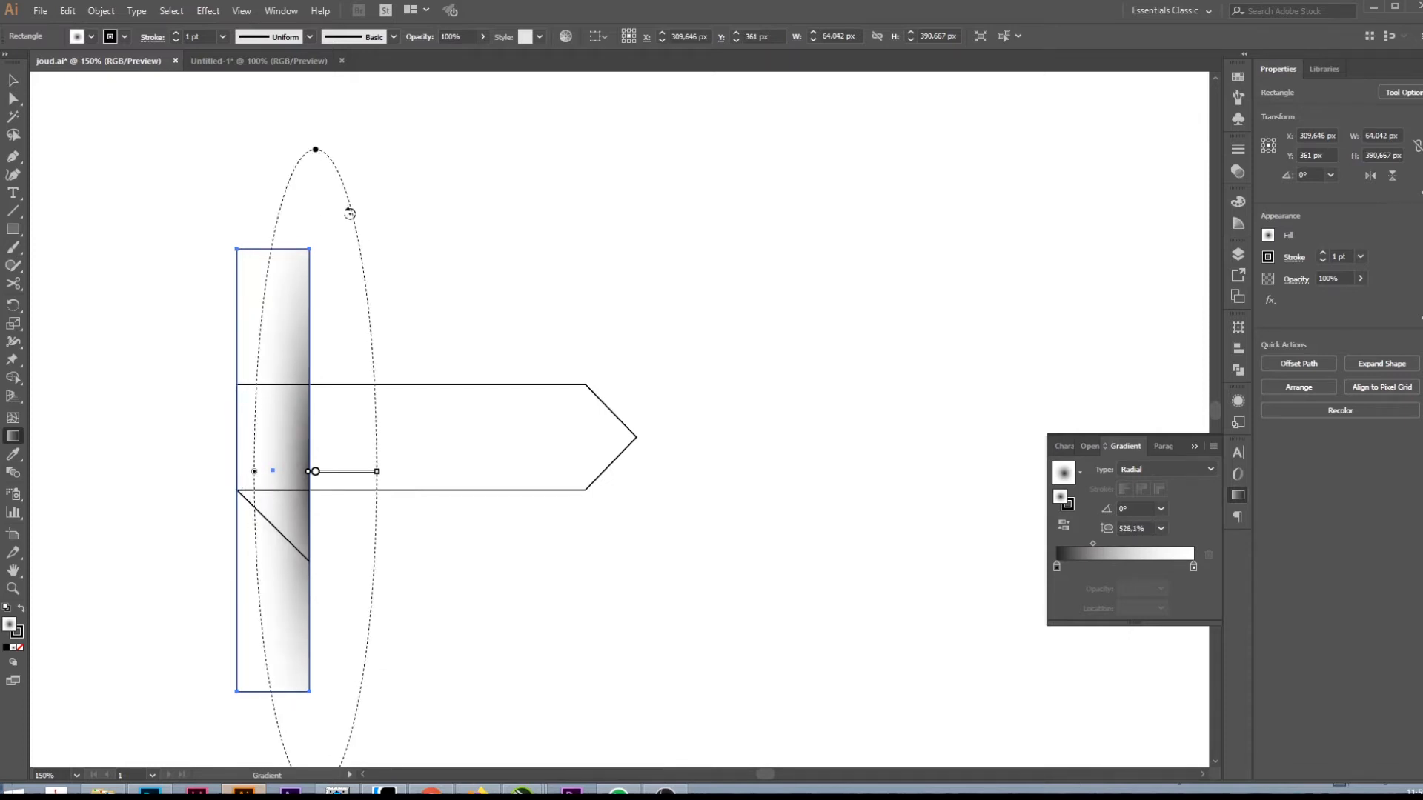
{"action": "scroll", "coordinate": [350, 213], "scroll_direction": "down", "scroll_amount": 2}
{"action": "key", "text": "v"}
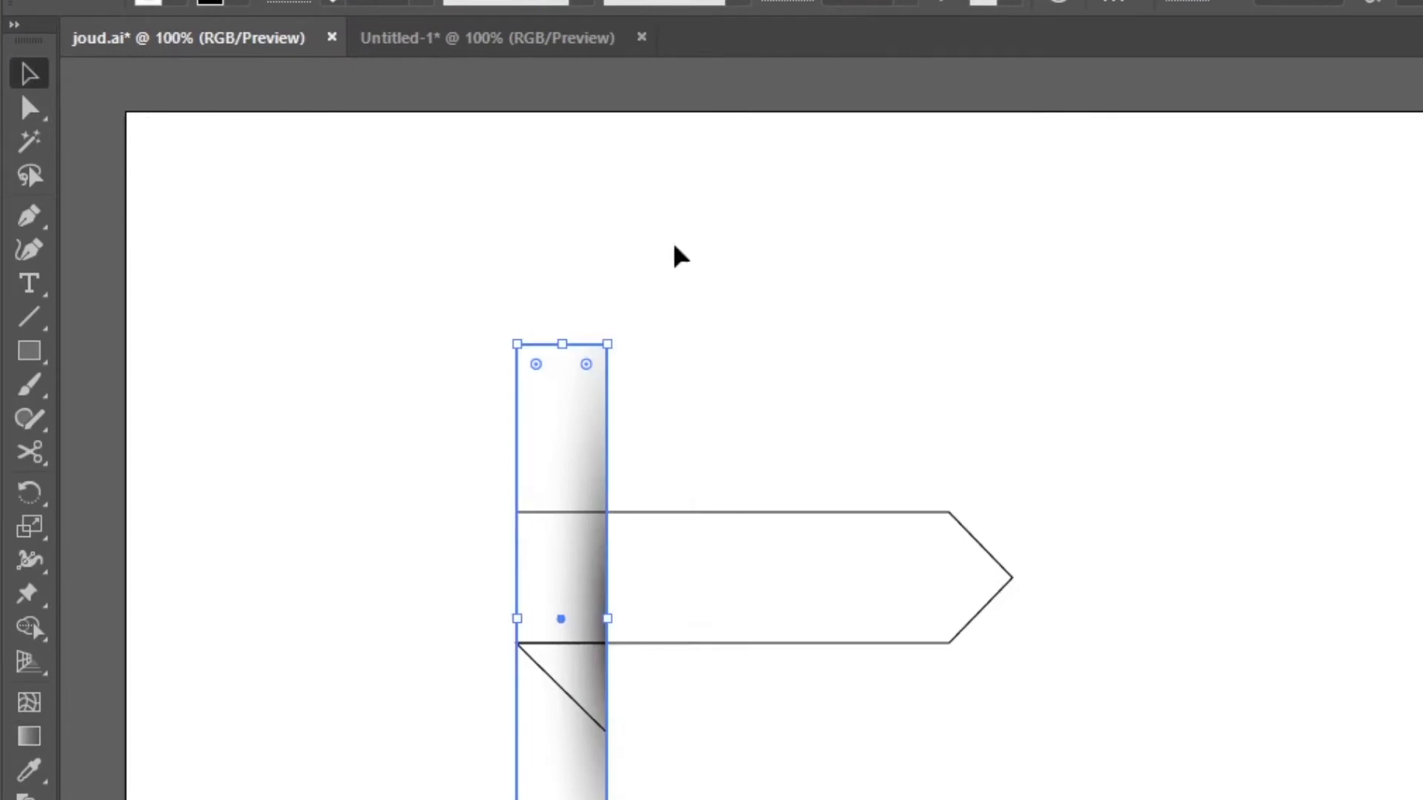
{"action": "right_click", "coordinate": [386, 324]}
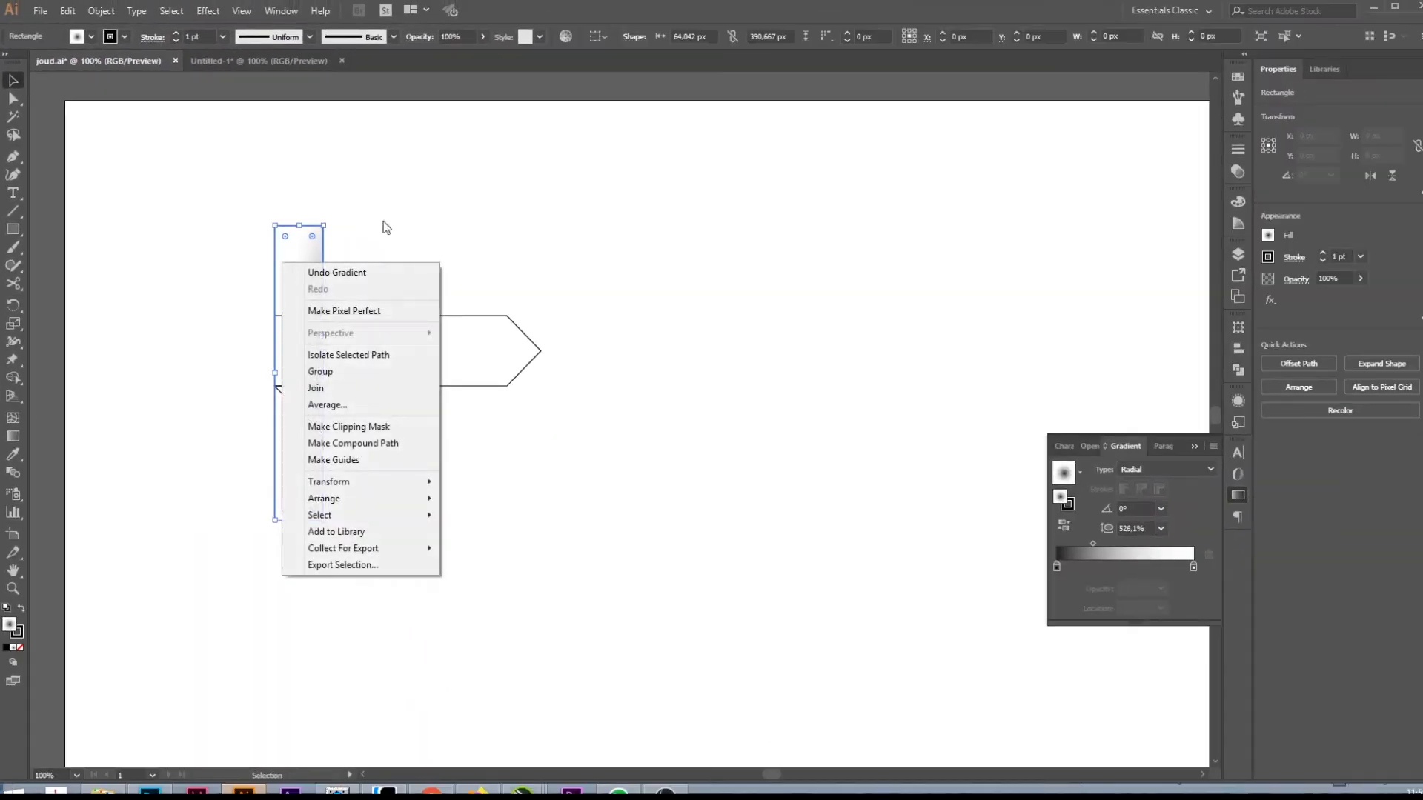
{"action": "left_click", "coordinate": [1177, 481]}
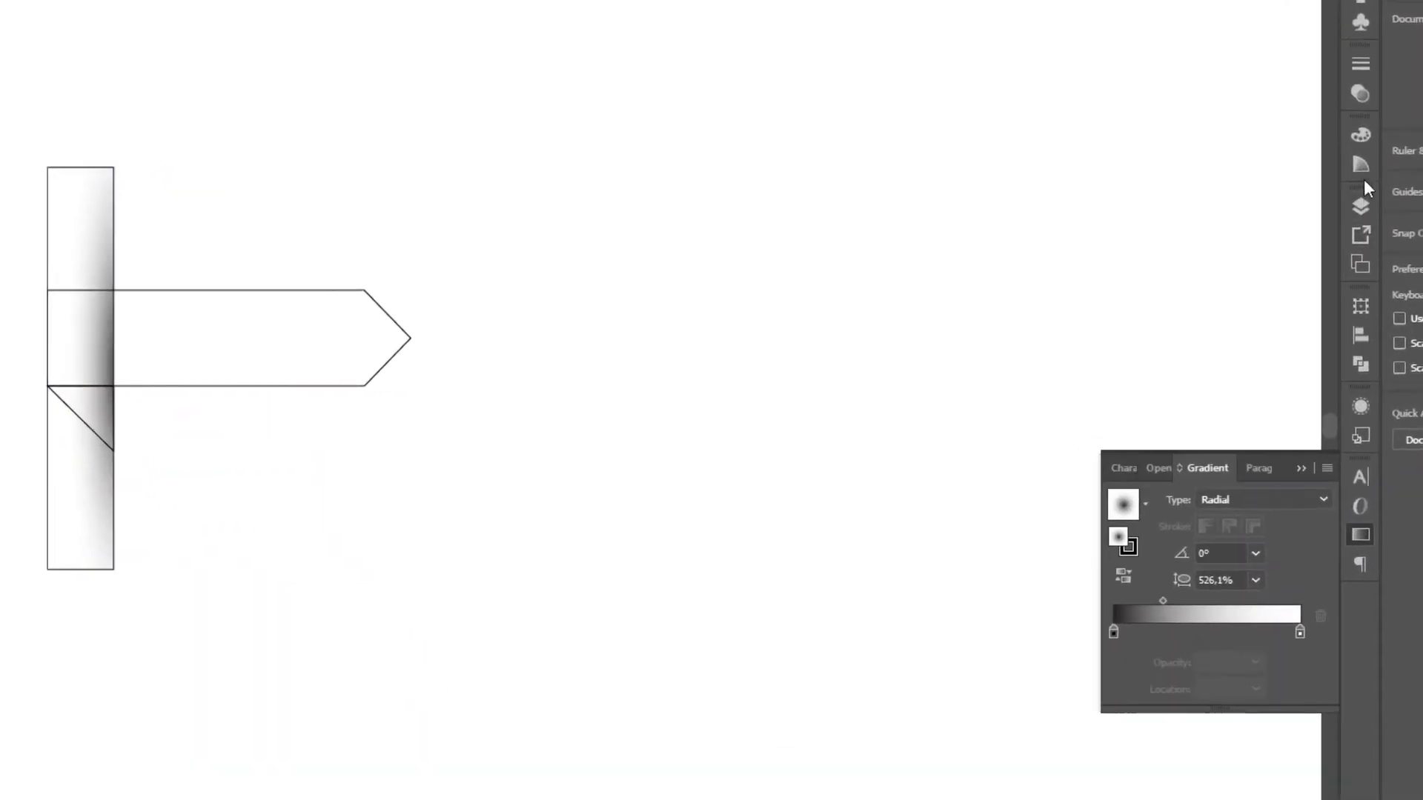
- Reorder the objects in Layer 1 so the arrow shape is on top, the gradient rectangle beneath it and the triangle at the bottom
{"action": "left_click", "coordinate": [1238, 255]}
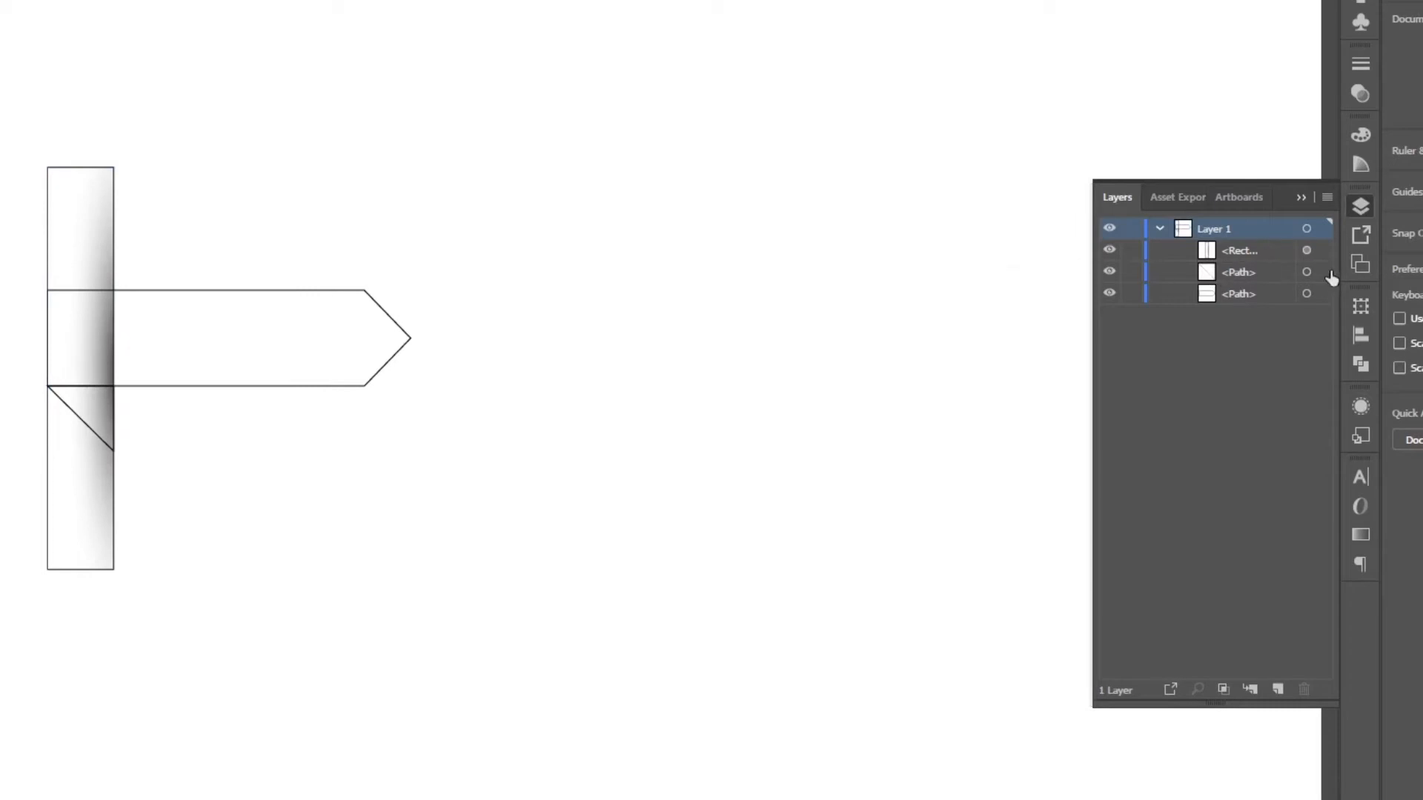
{"action": "left_click", "coordinate": [1317, 251]}
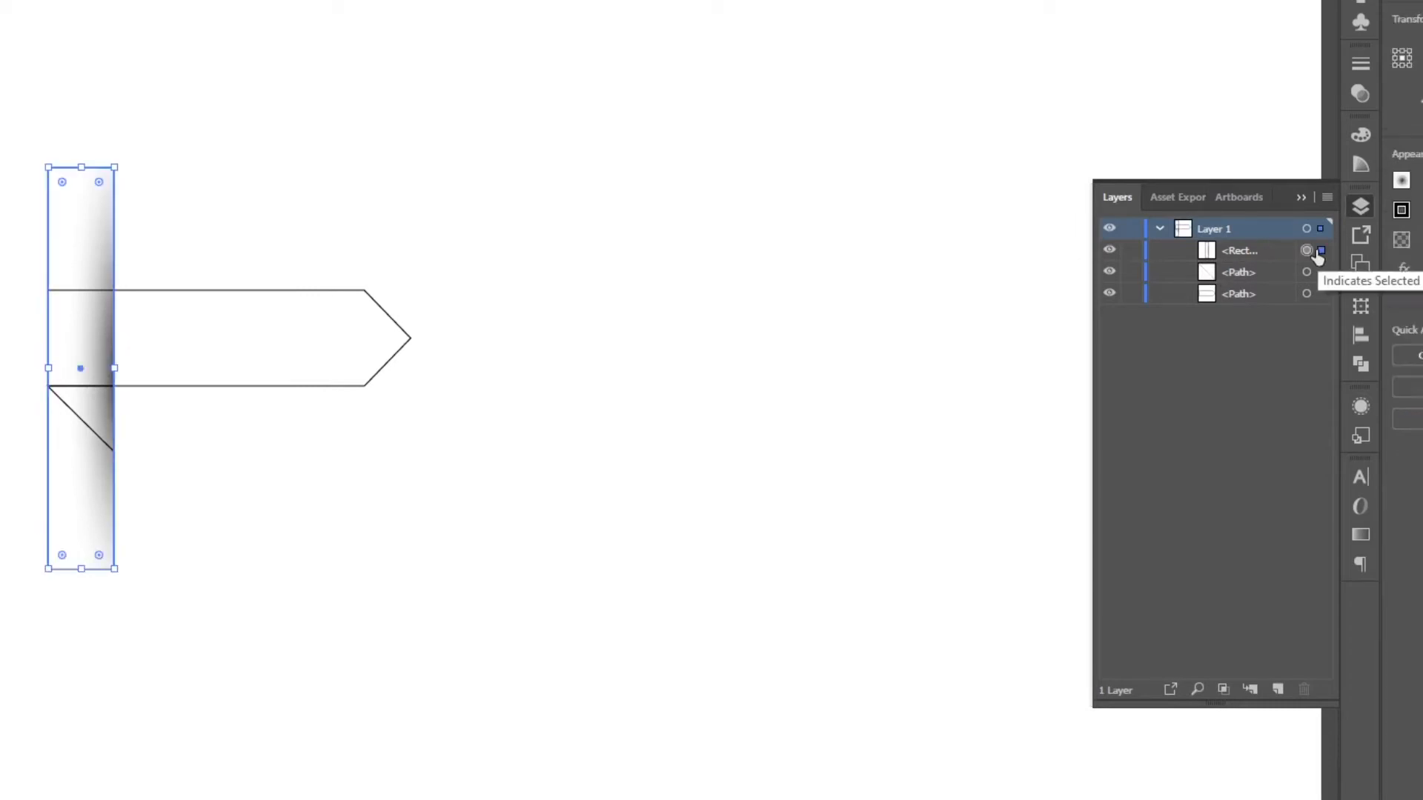
{"action": "left_click_drag", "start_coordinate": [1242, 253], "coordinate": [1235, 303]}
{"action": "left_click", "coordinate": [1234, 251]}
{"action": "left_click_drag", "start_coordinate": [1234, 250], "coordinate": [1237, 300]}
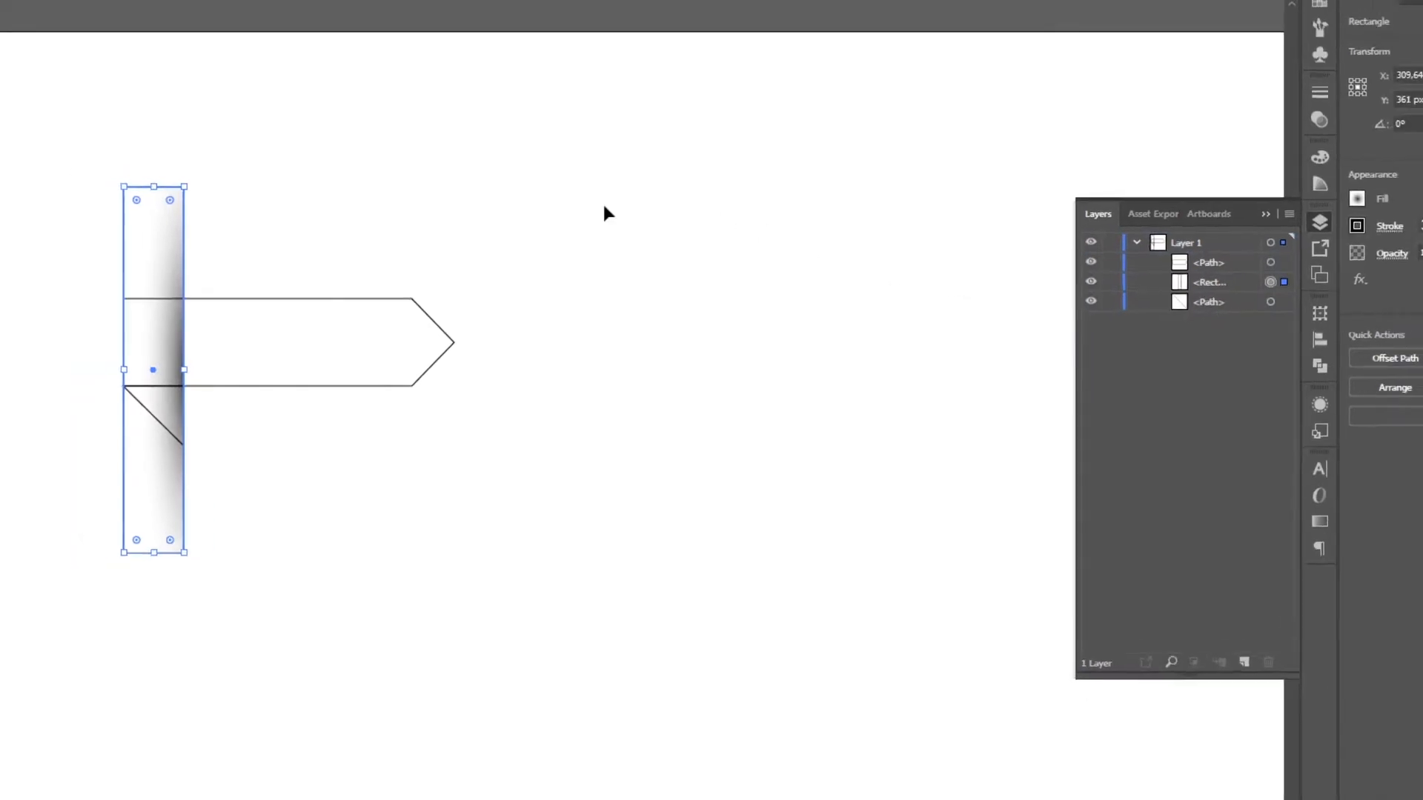
{"action": "left_click", "coordinate": [569, 185]}
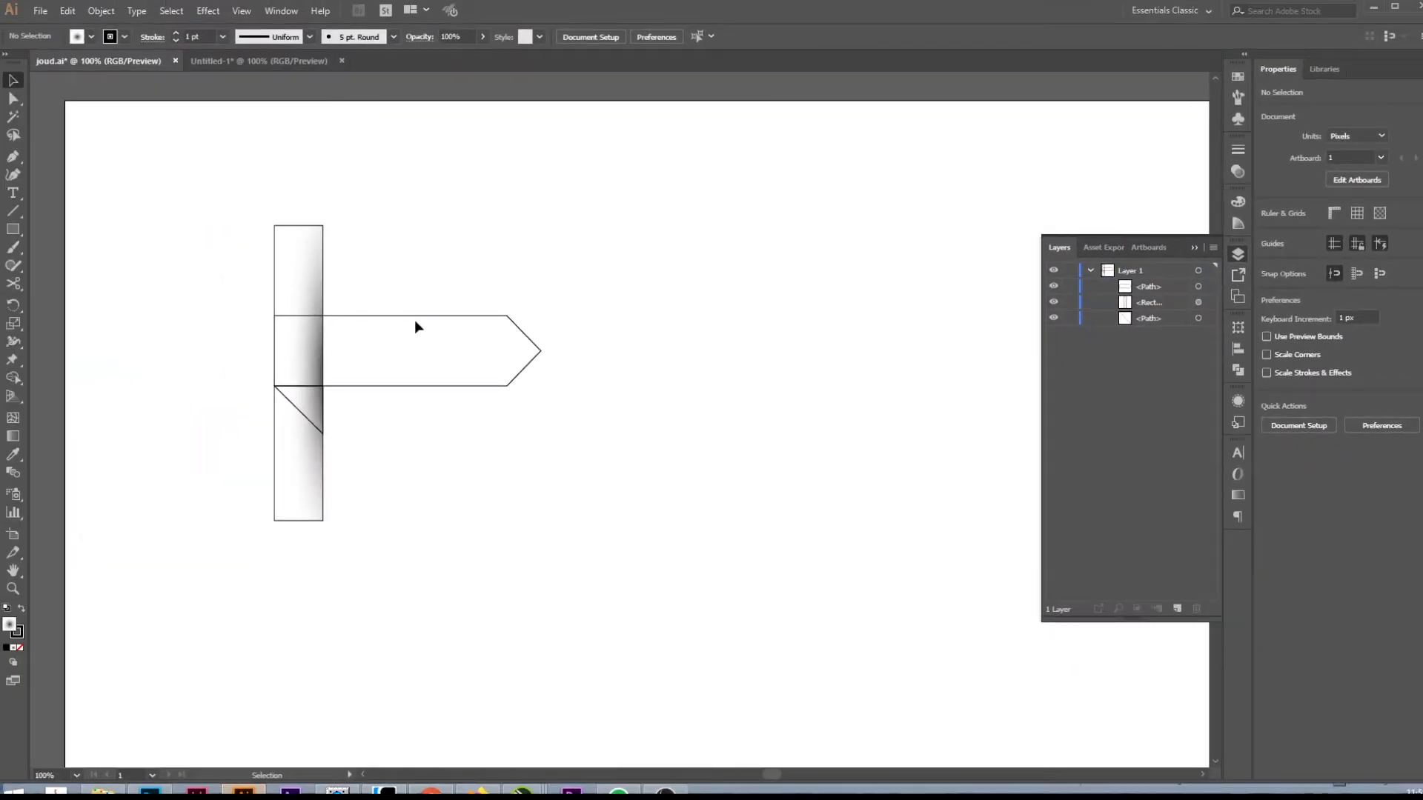
- Fill the arrow shape with a gradient and set the gradient type to Linear
{"action": "left_click", "coordinate": [415, 326]}
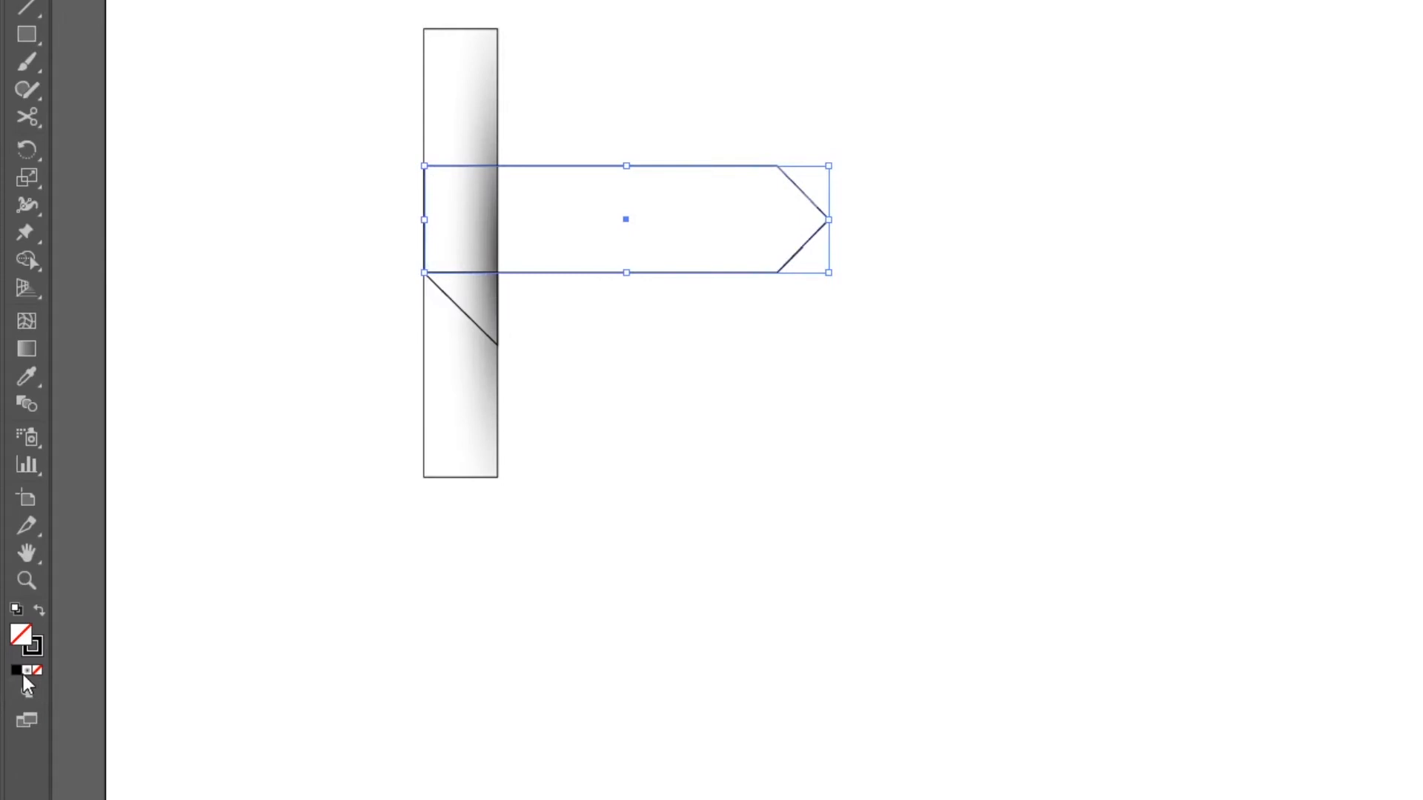
{"action": "left_click", "coordinate": [26, 671]}
{"action": "left_click", "coordinate": [1251, 395]}
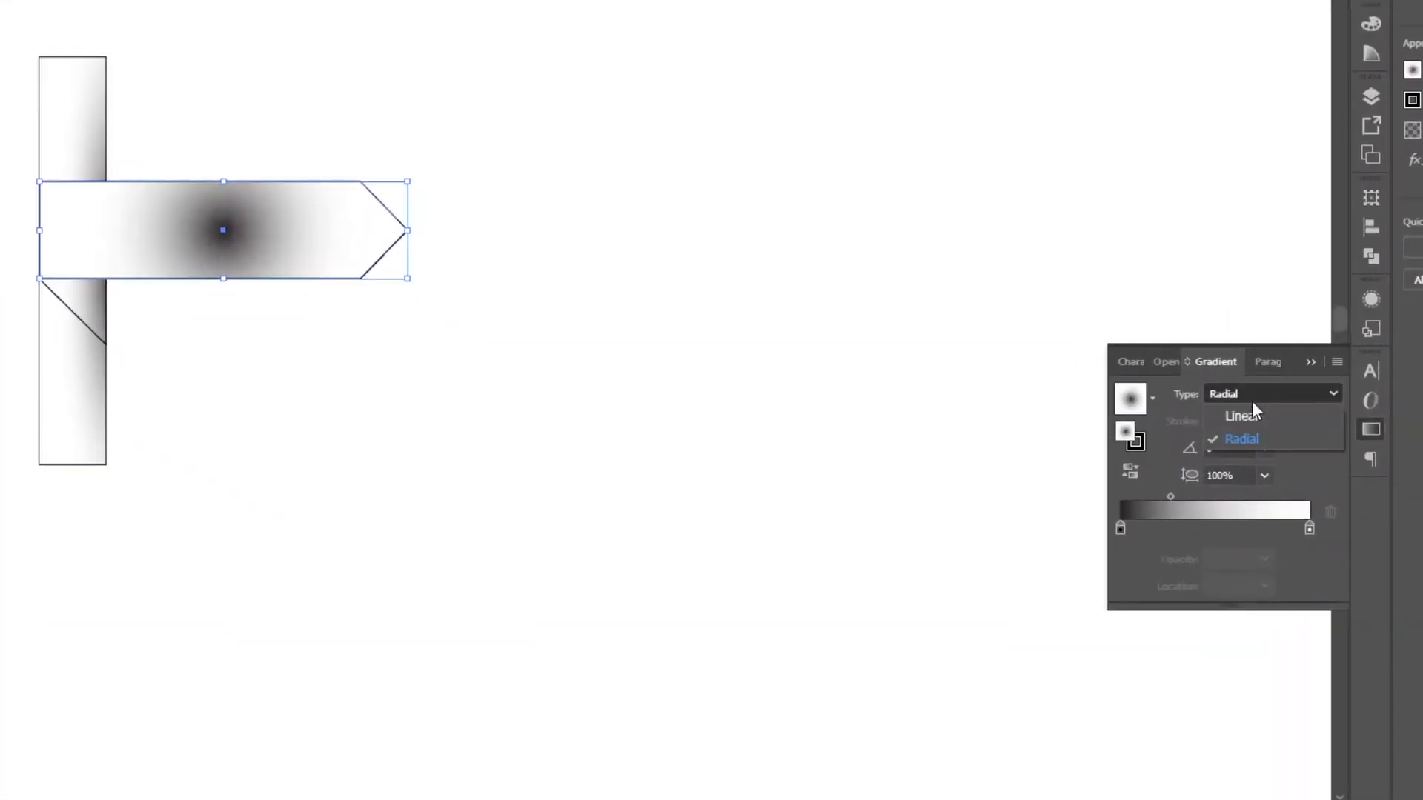
{"action": "left_click", "coordinate": [1252, 420]}
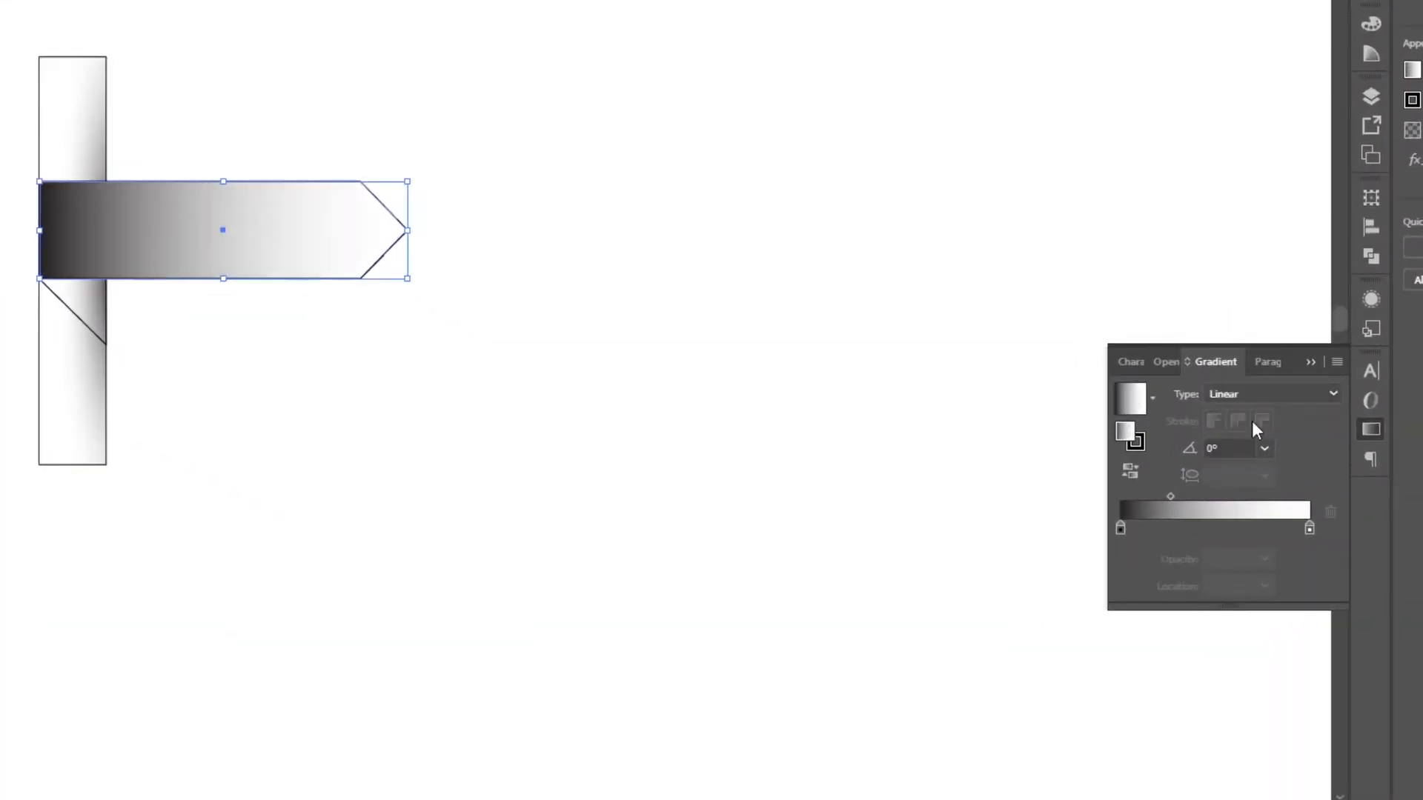
- Recolor the arrow's linear gradient with white at the starting stop and CMYK Cyan at the ending stop
{"action": "double_click", "coordinate": [1309, 529]}
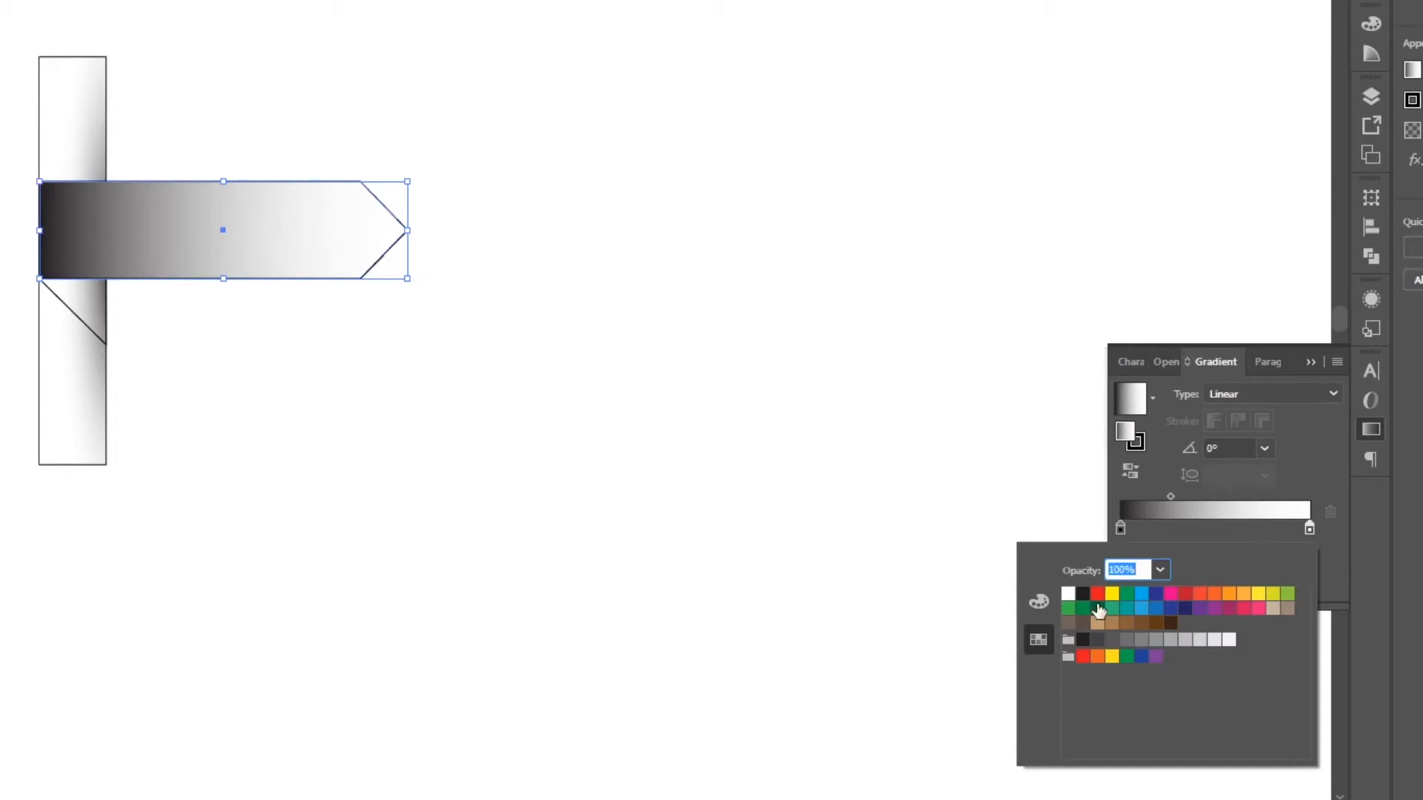
{"action": "left_click", "coordinate": [1141, 594]}
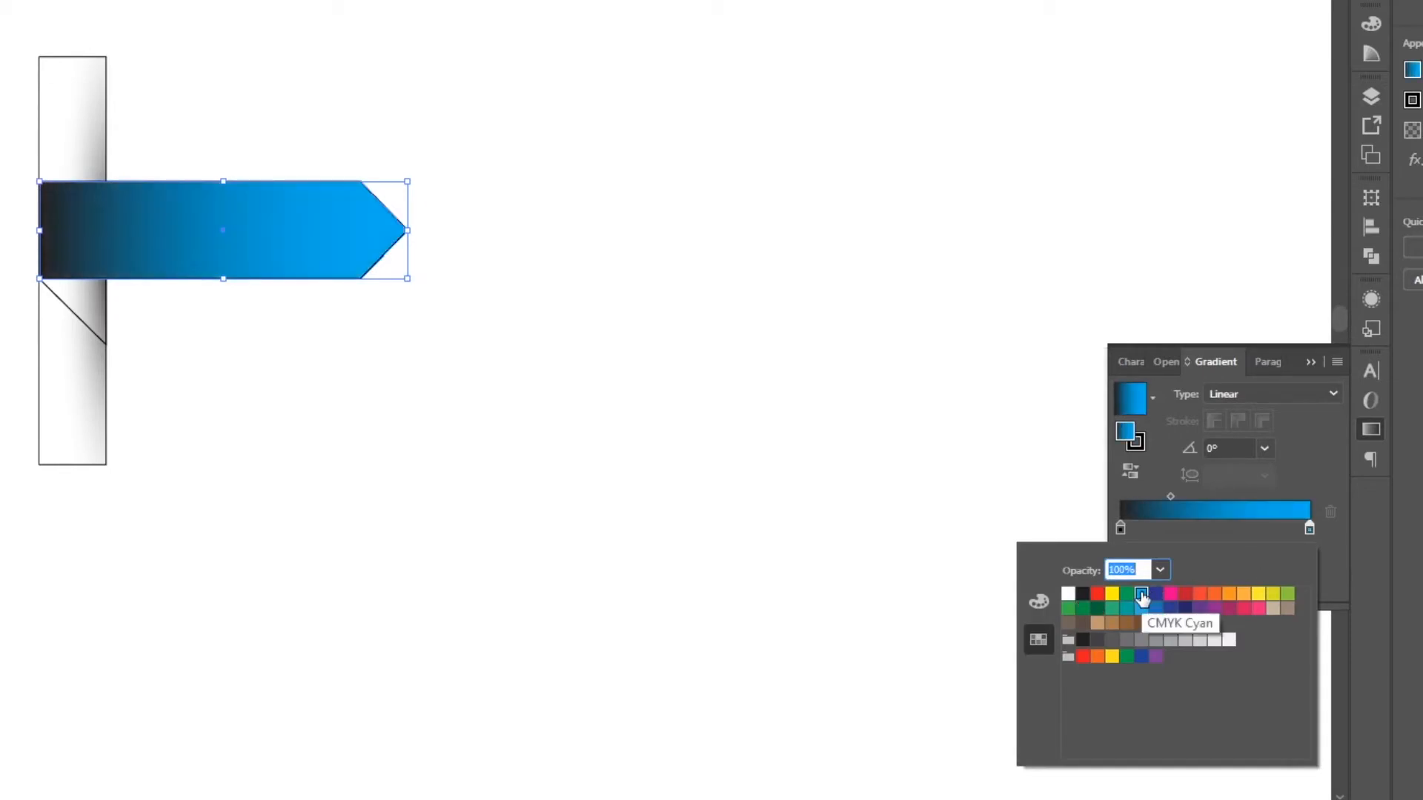
{"action": "left_click", "coordinate": [1120, 530]}
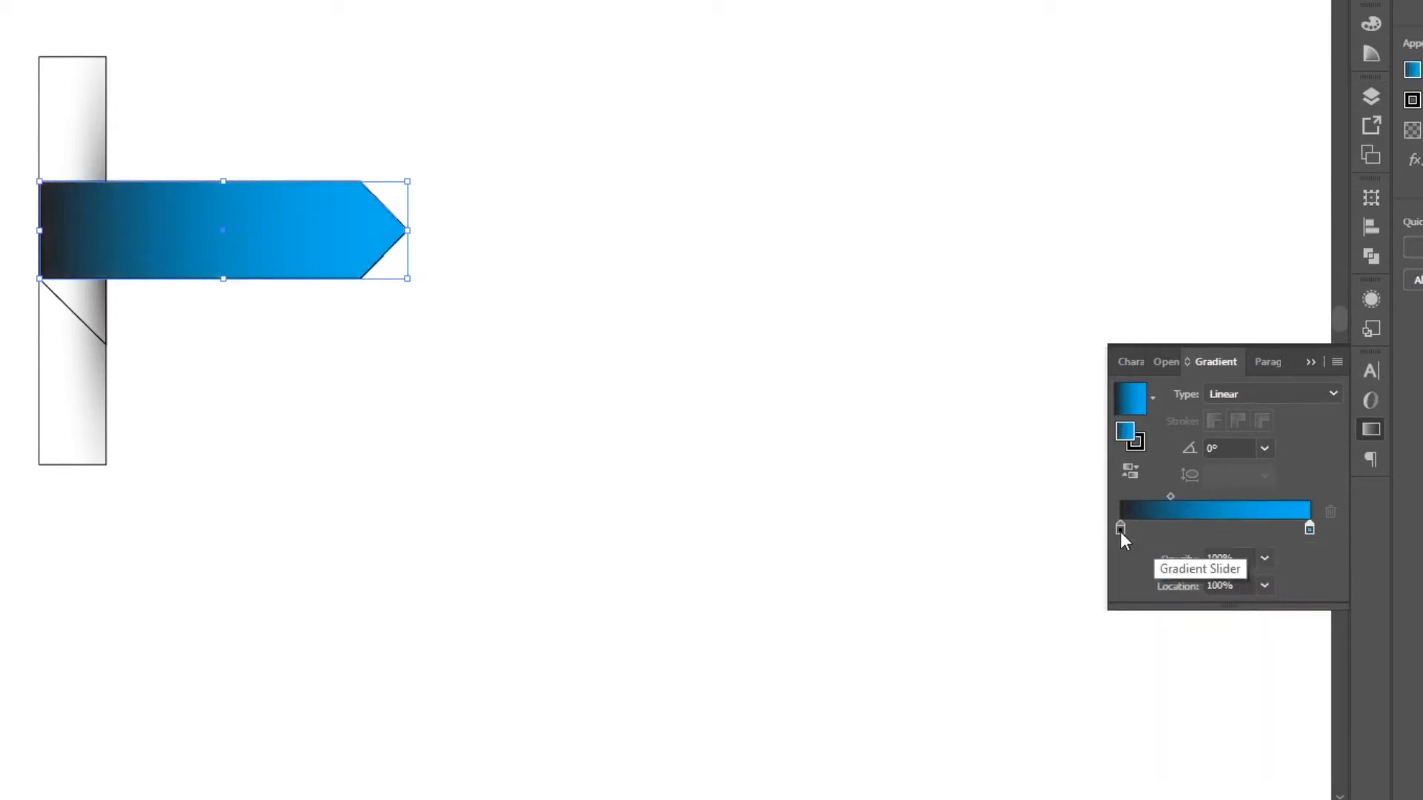
{"action": "left_click", "coordinate": [1120, 529]}
{"action": "double_click", "coordinate": [1119, 530]}
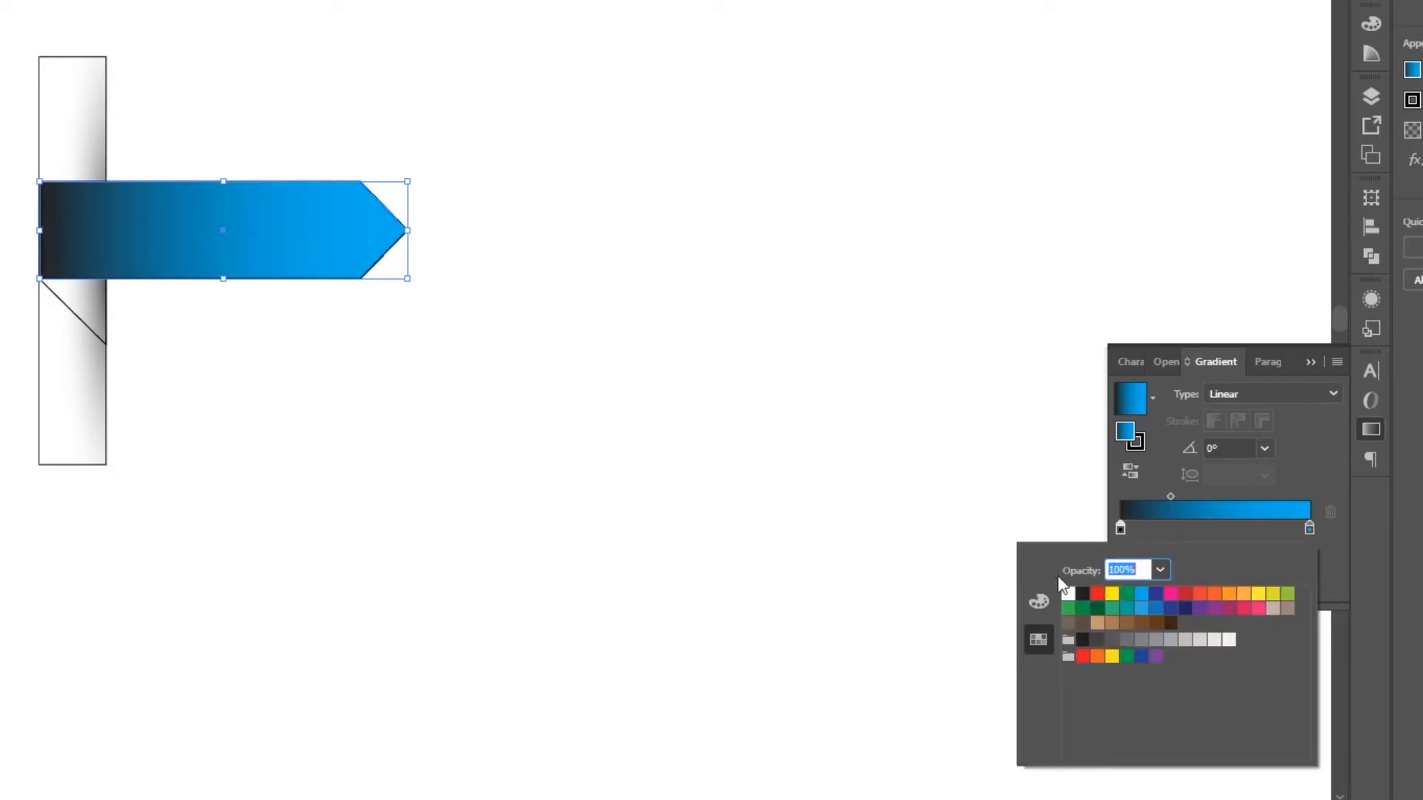
{"action": "left_click", "coordinate": [1068, 594]}
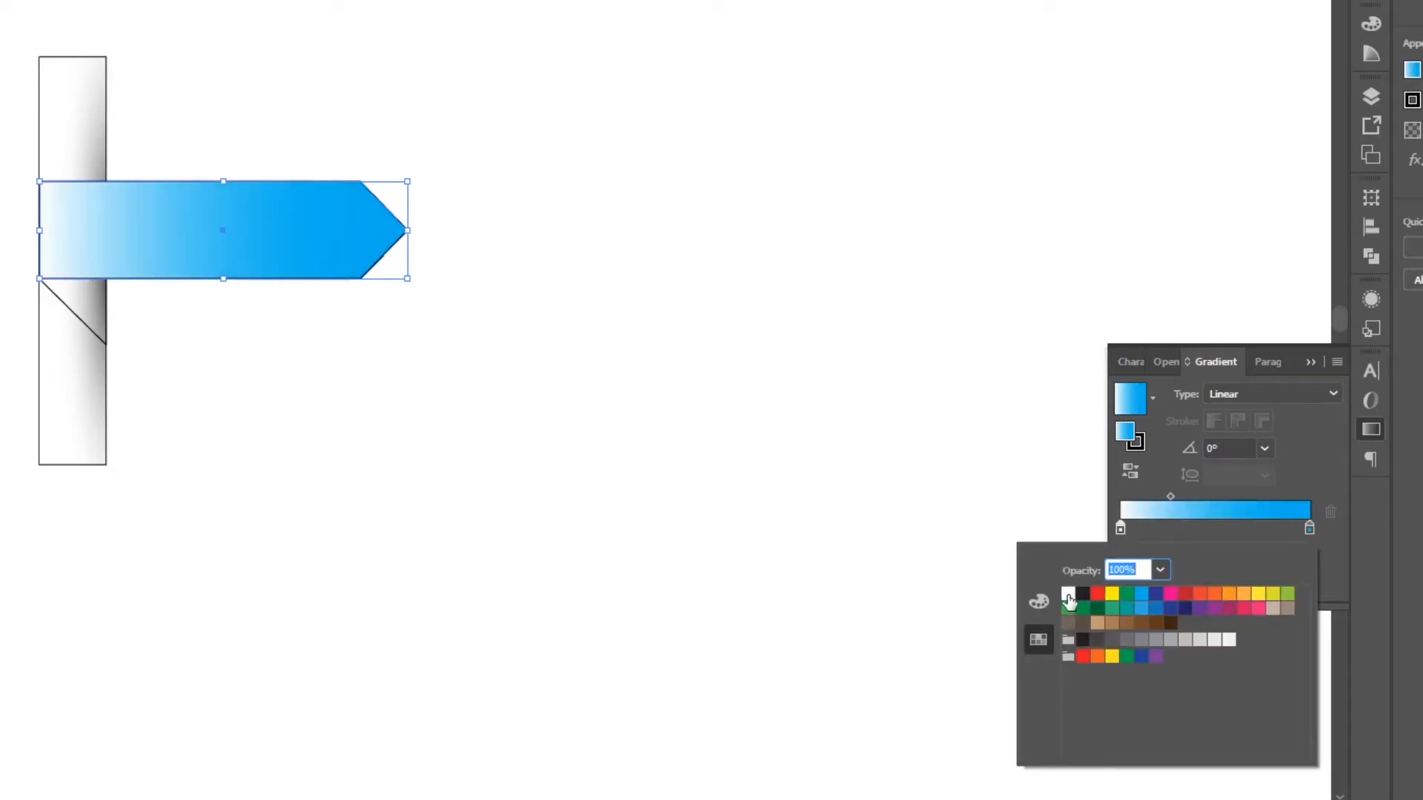
- Change the ending stop of the arrow's gradient to dark blue and move the gradient midpoint to 44.59%
{"action": "left_click", "coordinate": [1309, 529]}
{"action": "left_click", "coordinate": [1169, 595]}
{"action": "left_click", "coordinate": [1157, 595]}
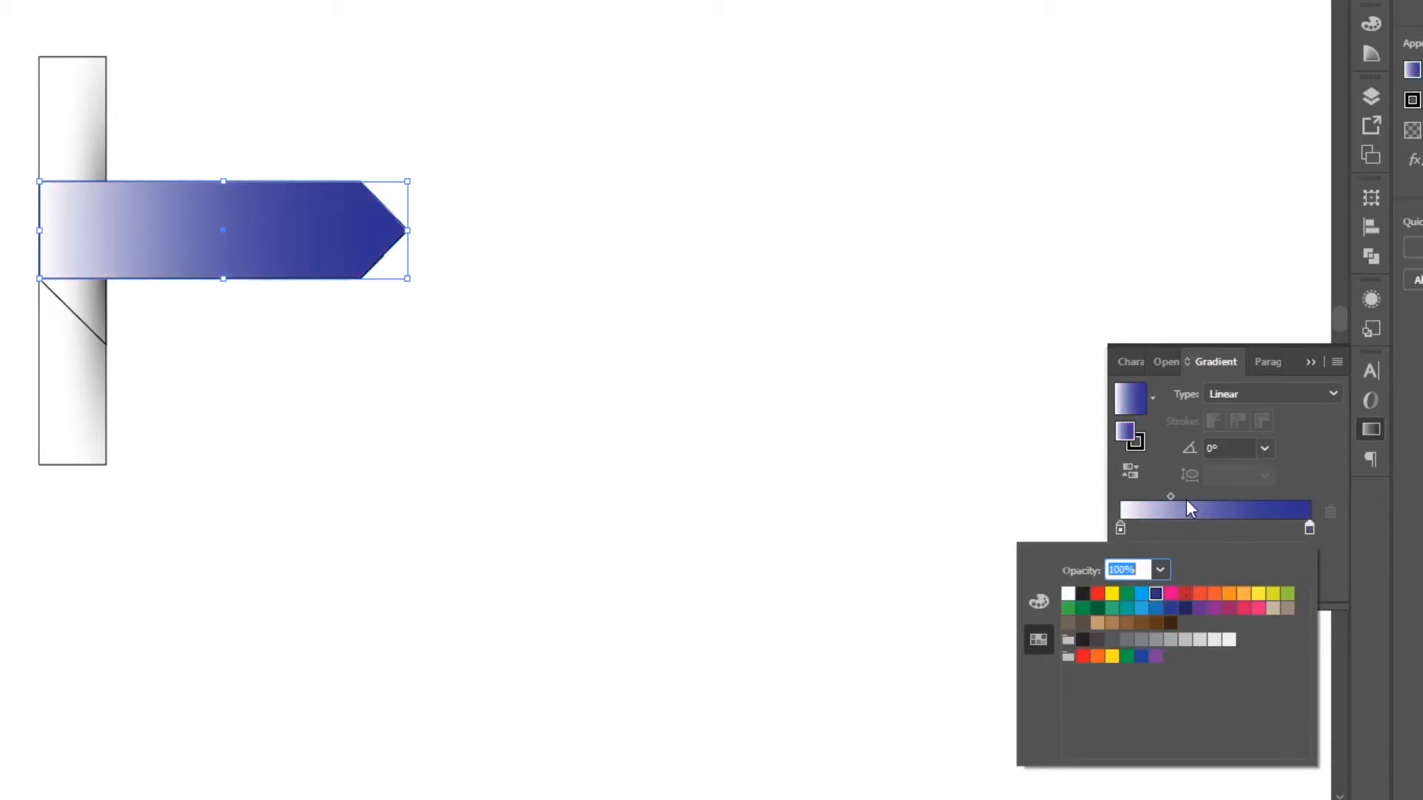
{"action": "left_click_drag", "start_coordinate": [1171, 496], "coordinate": [1228, 492]}
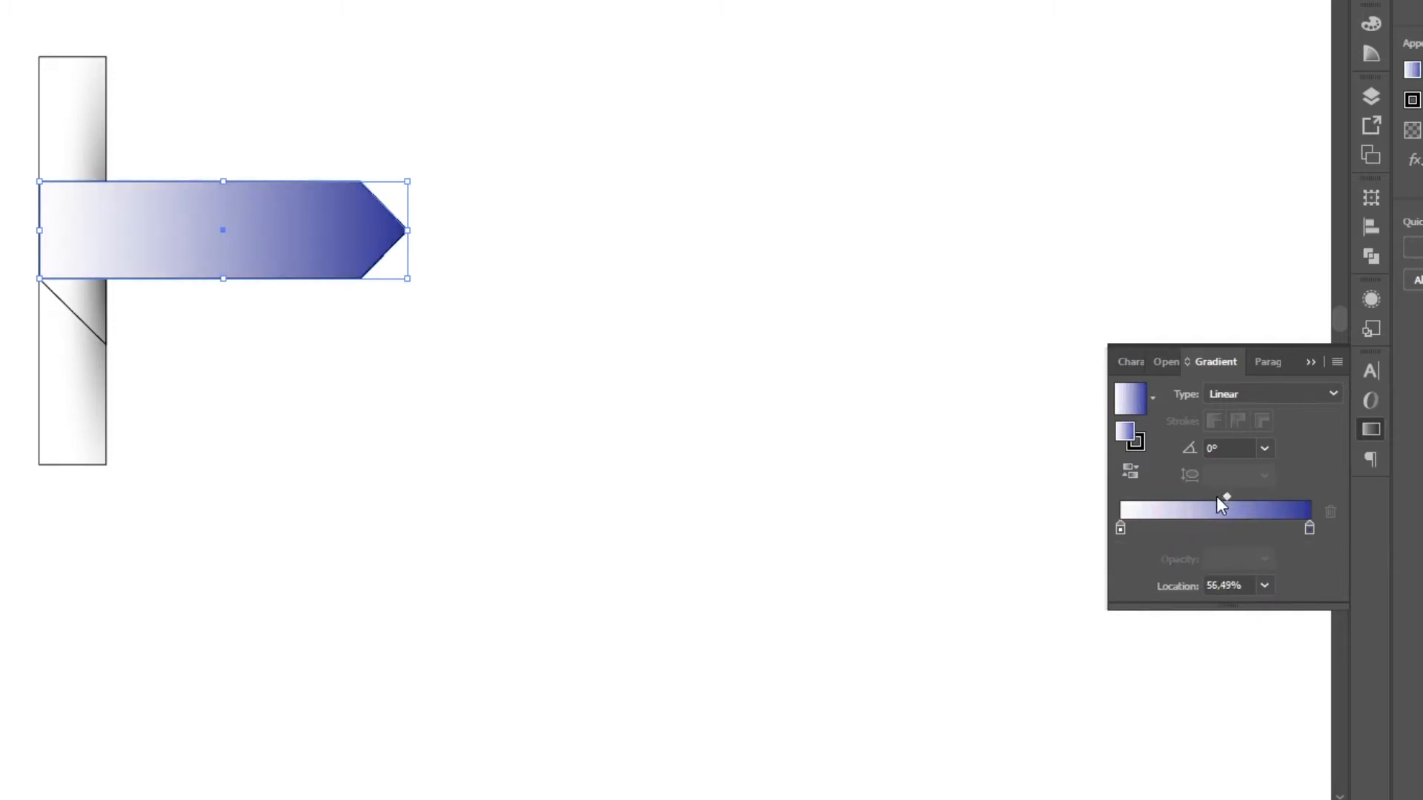
{"action": "left_click_drag", "start_coordinate": [1226, 497], "coordinate": [1204, 496]}
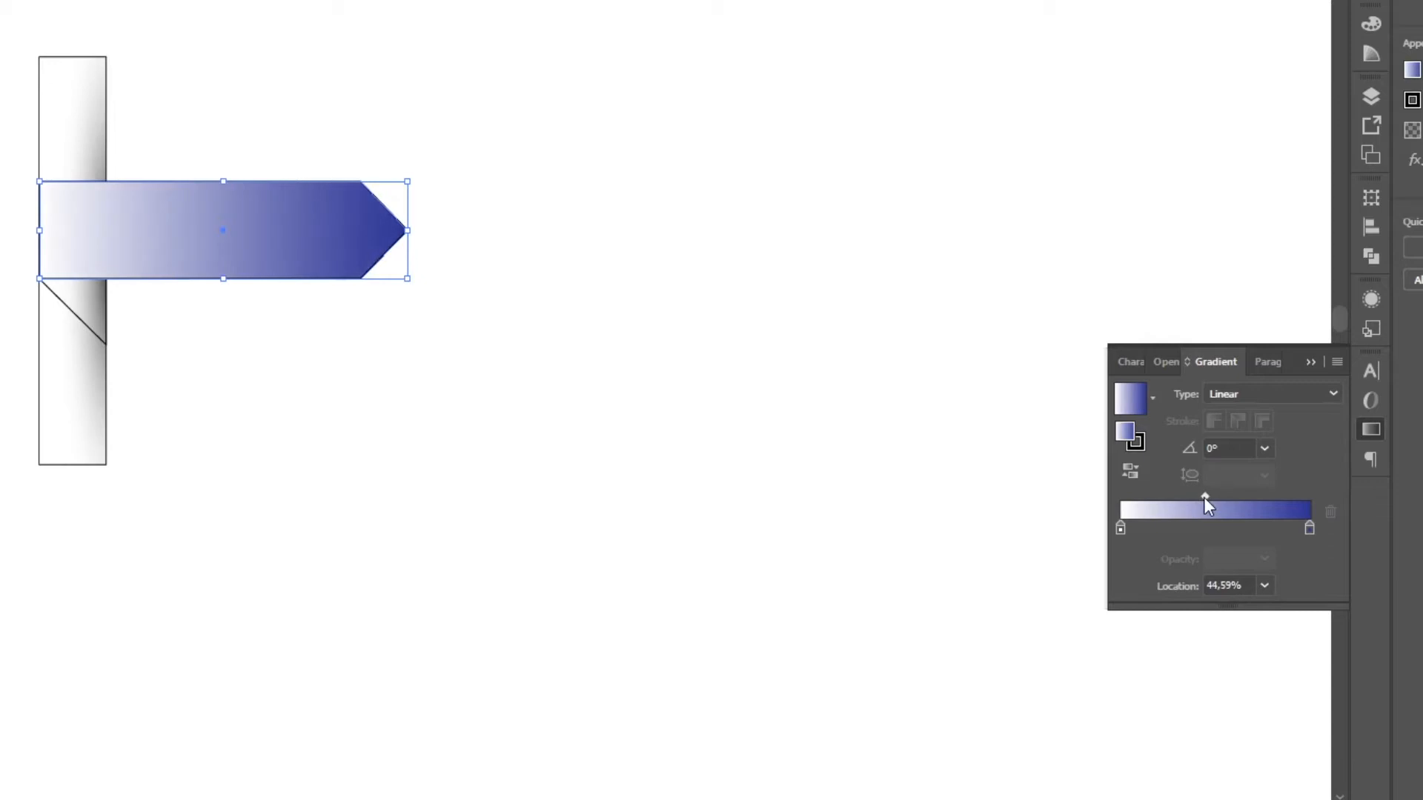
- Replace the ending color of the arrow's gradient with a medium blue swatch
{"action": "double_click", "coordinate": [1309, 528]}
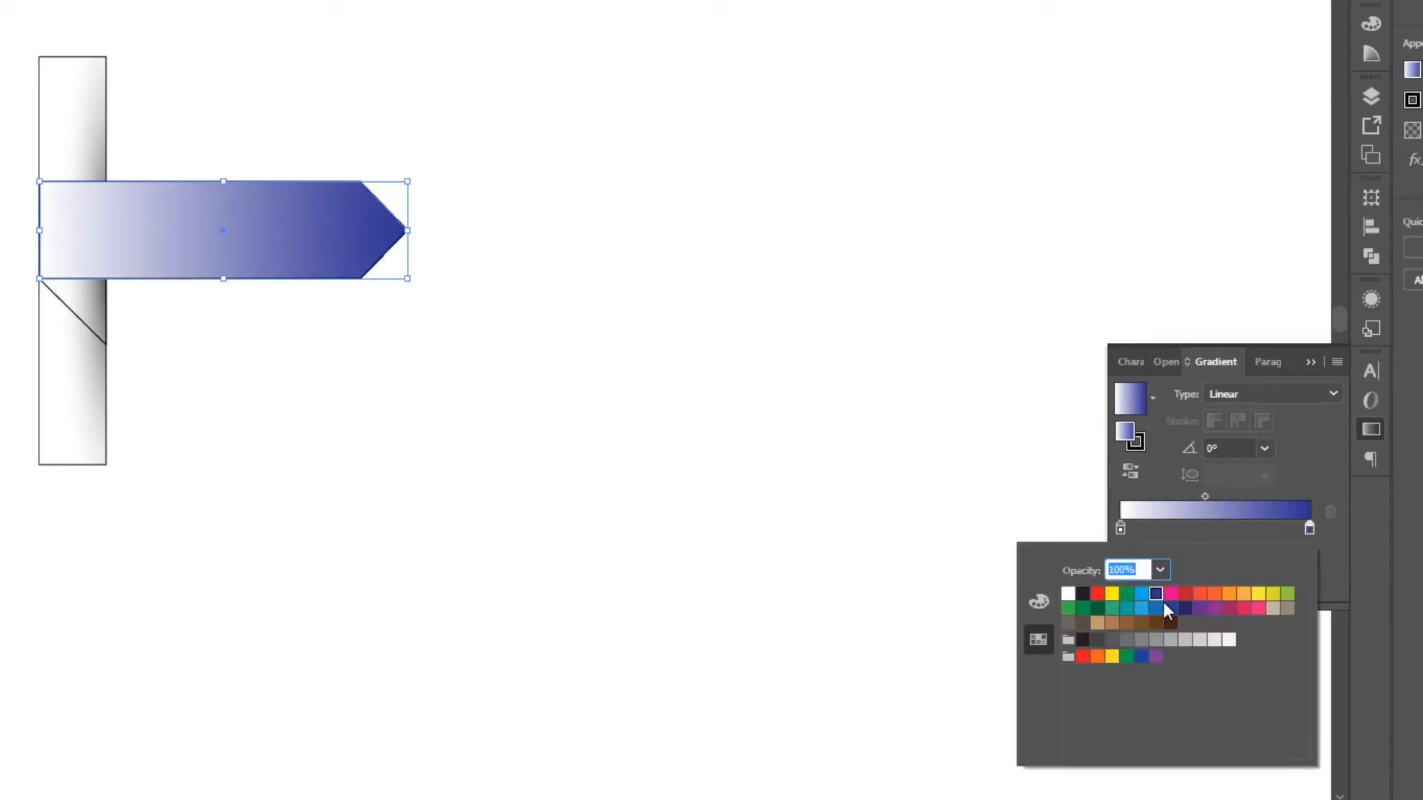
{"action": "left_click", "coordinate": [1141, 608]}
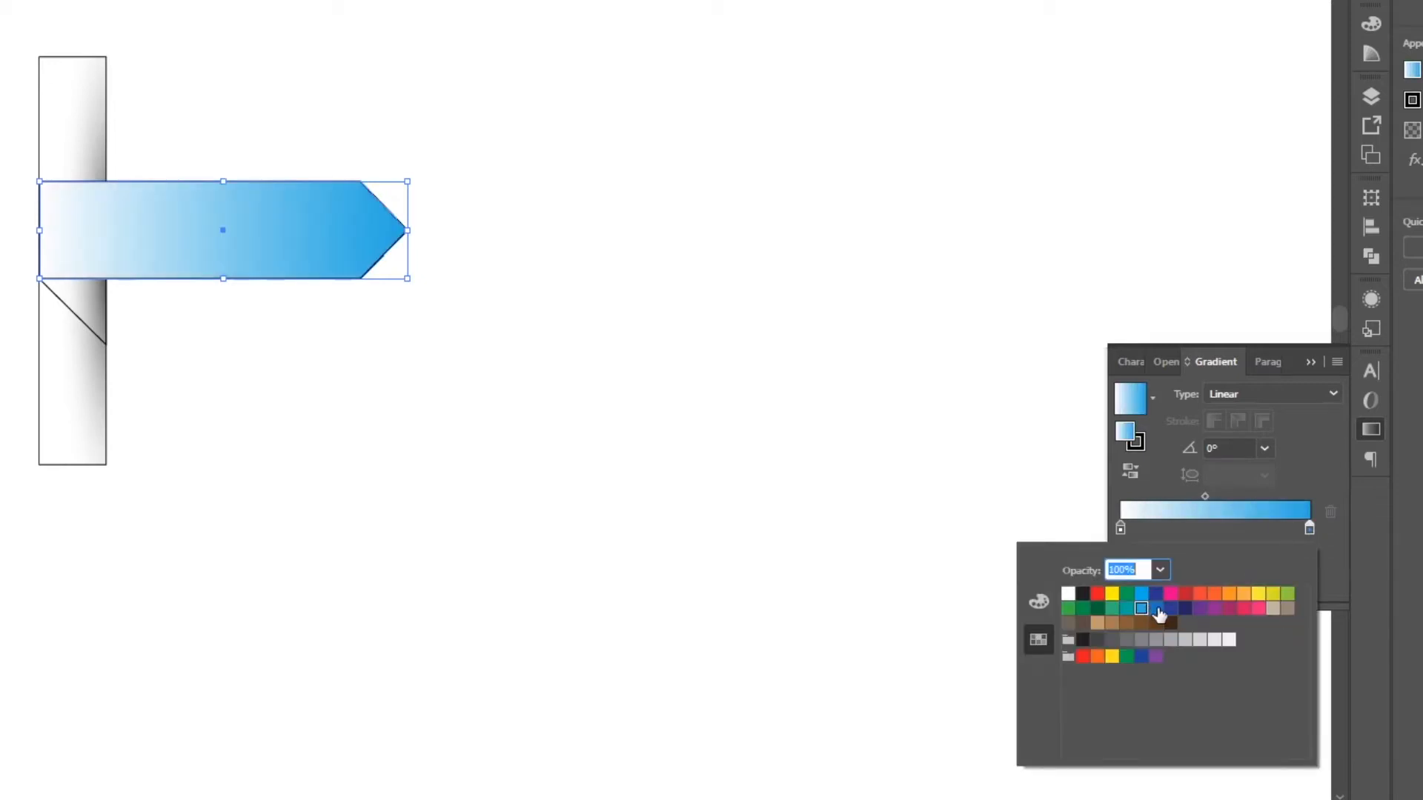
{"action": "left_click", "coordinate": [1156, 608]}
{"action": "left_click", "coordinate": [1302, 485]}
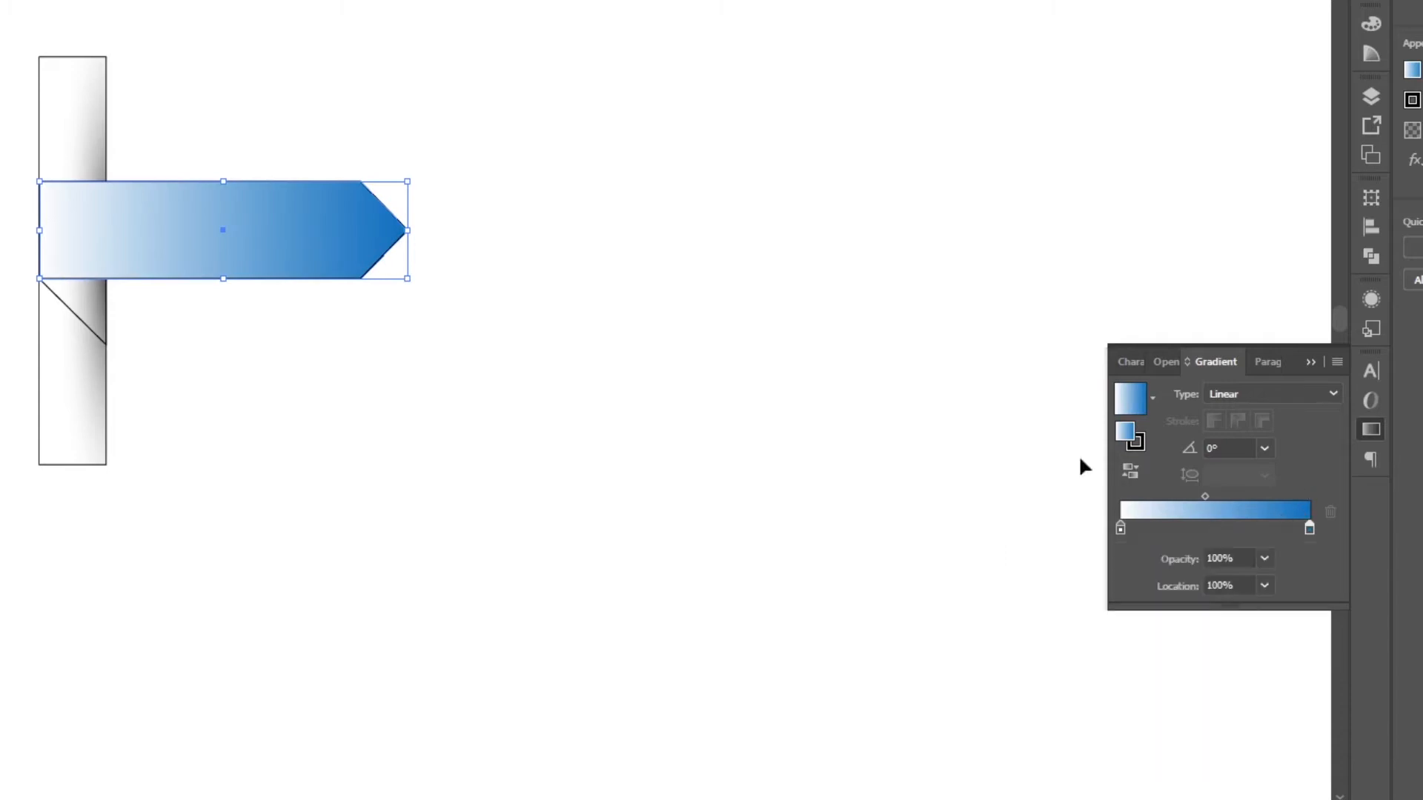
- Copy the arrow's blue gradient onto the small triangle with the Eyedropper and reverse the triangle's gradient
{"action": "left_click", "coordinate": [71, 300]}
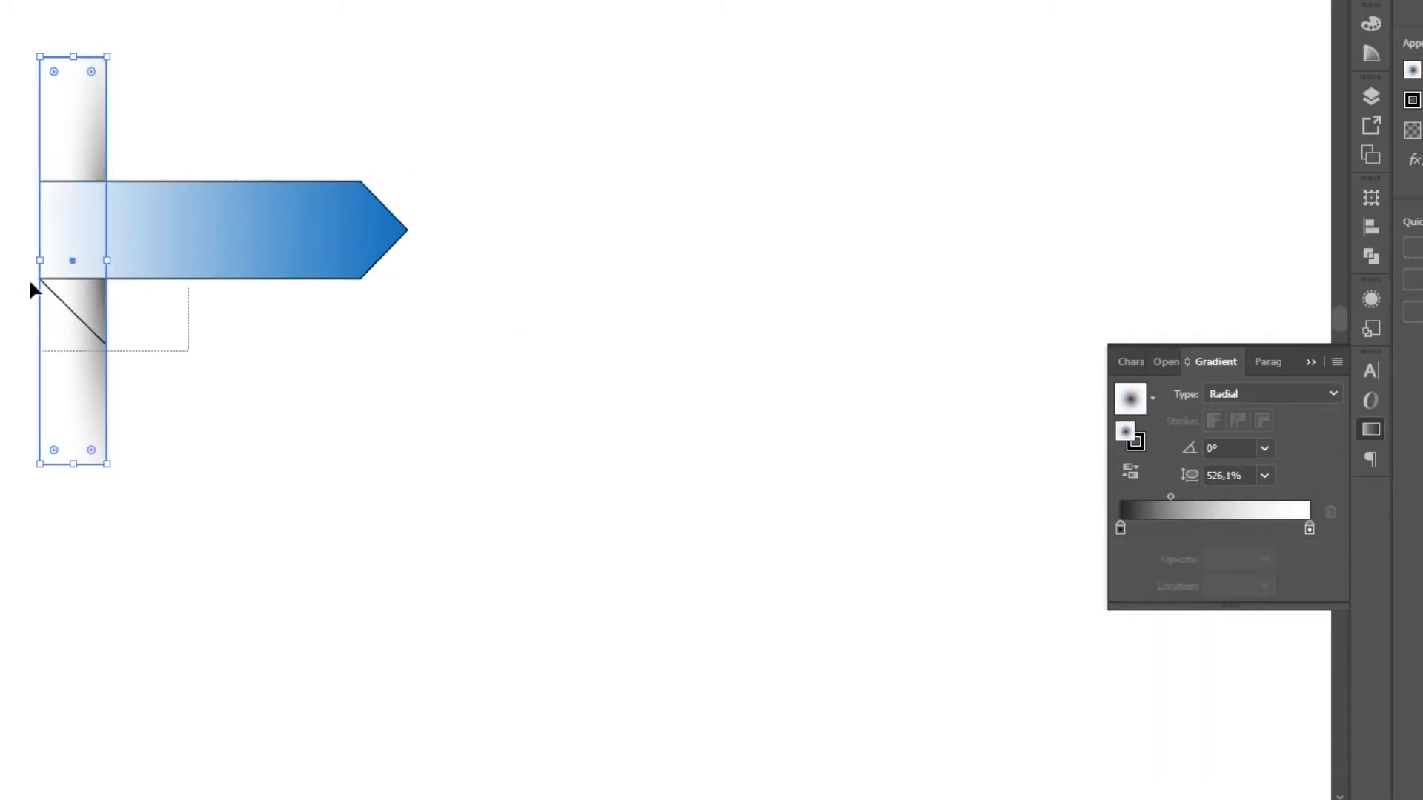
{"action": "left_click_drag", "start_coordinate": [39, 291], "coordinate": [97, 186]}
{"action": "left_click", "coordinate": [171, 127]}
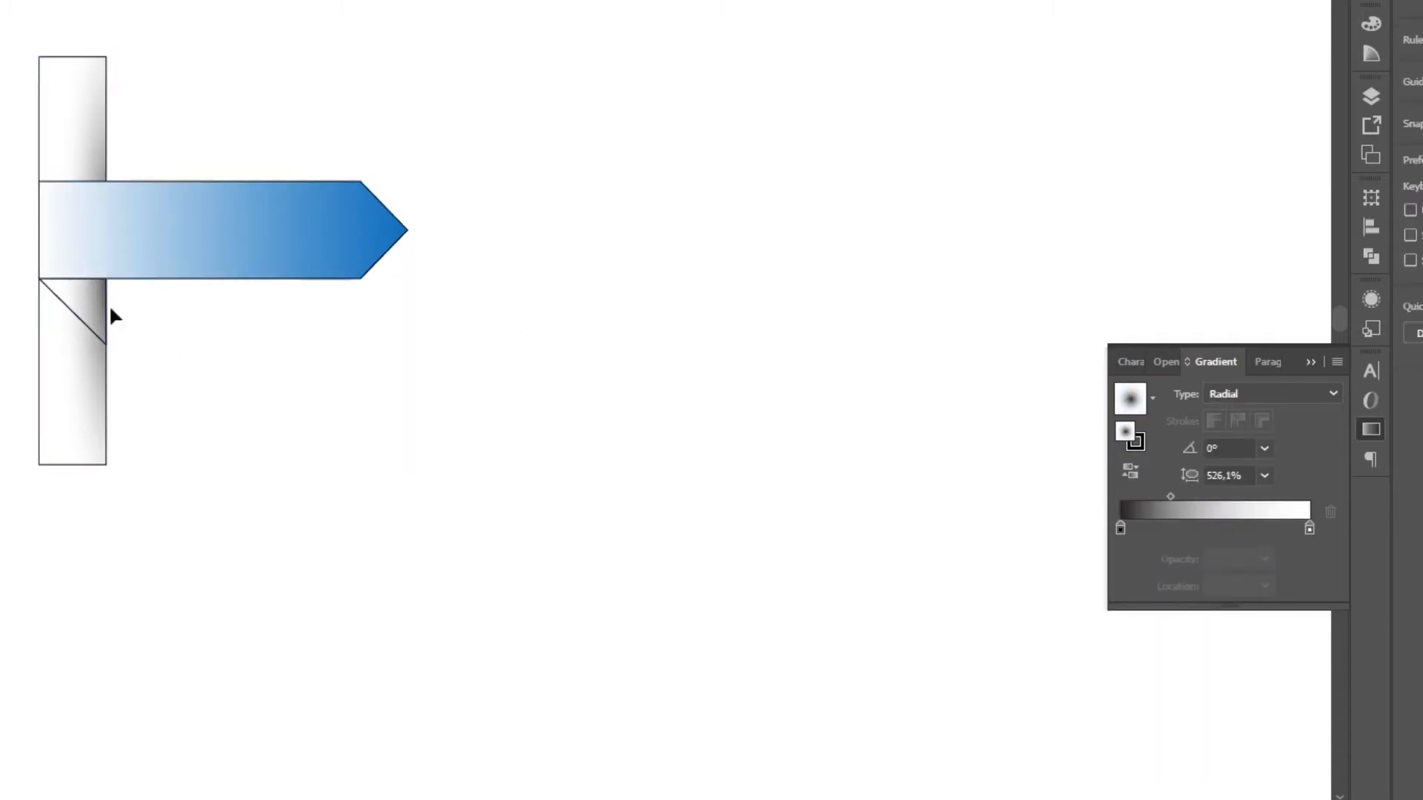
{"action": "left_click", "coordinate": [77, 326]}
{"action": "left_click_drag", "start_coordinate": [145, 361], "coordinate": [26, 274]}
{"action": "left_click", "coordinate": [69, 118], "text": "shift"}
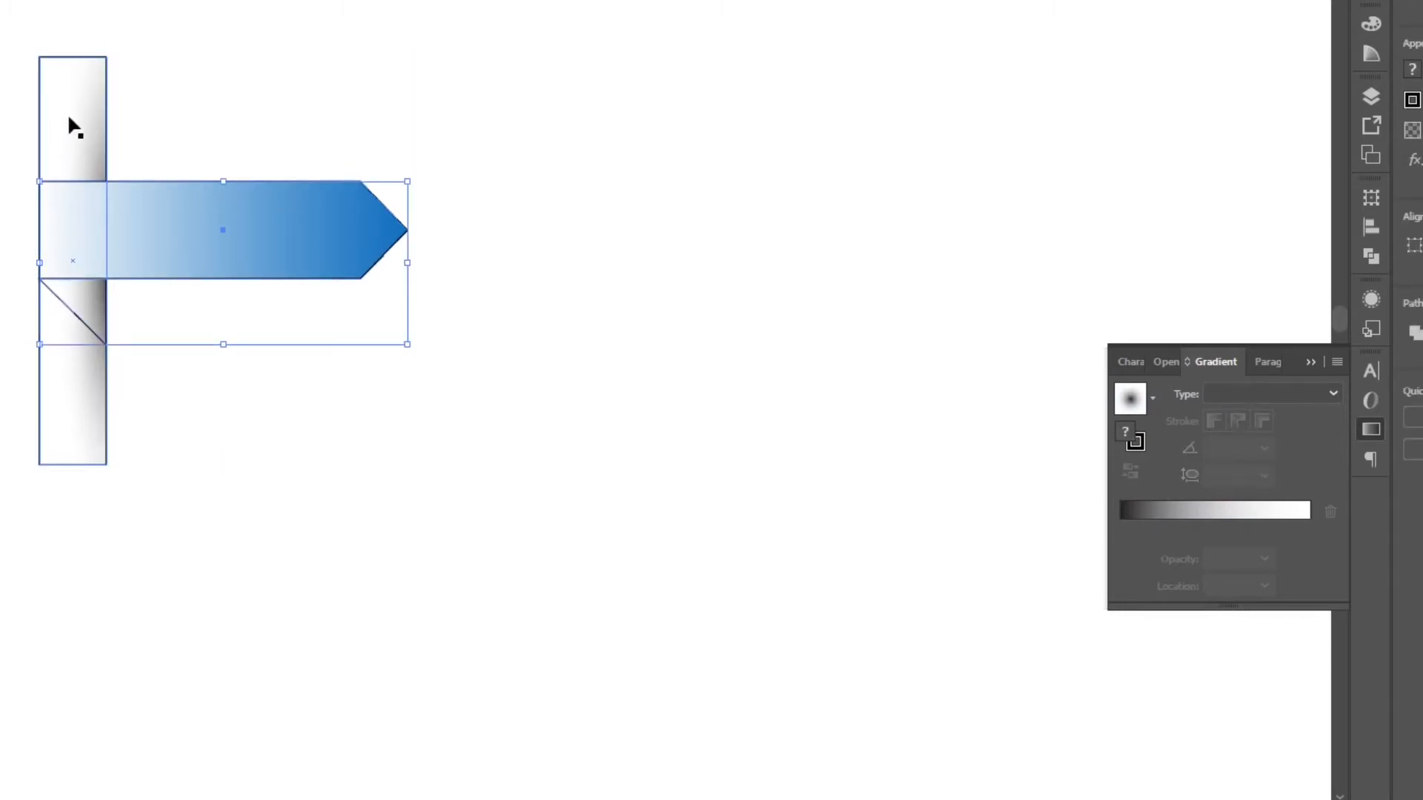
{"action": "left_click", "coordinate": [288, 203], "text": "shift"}
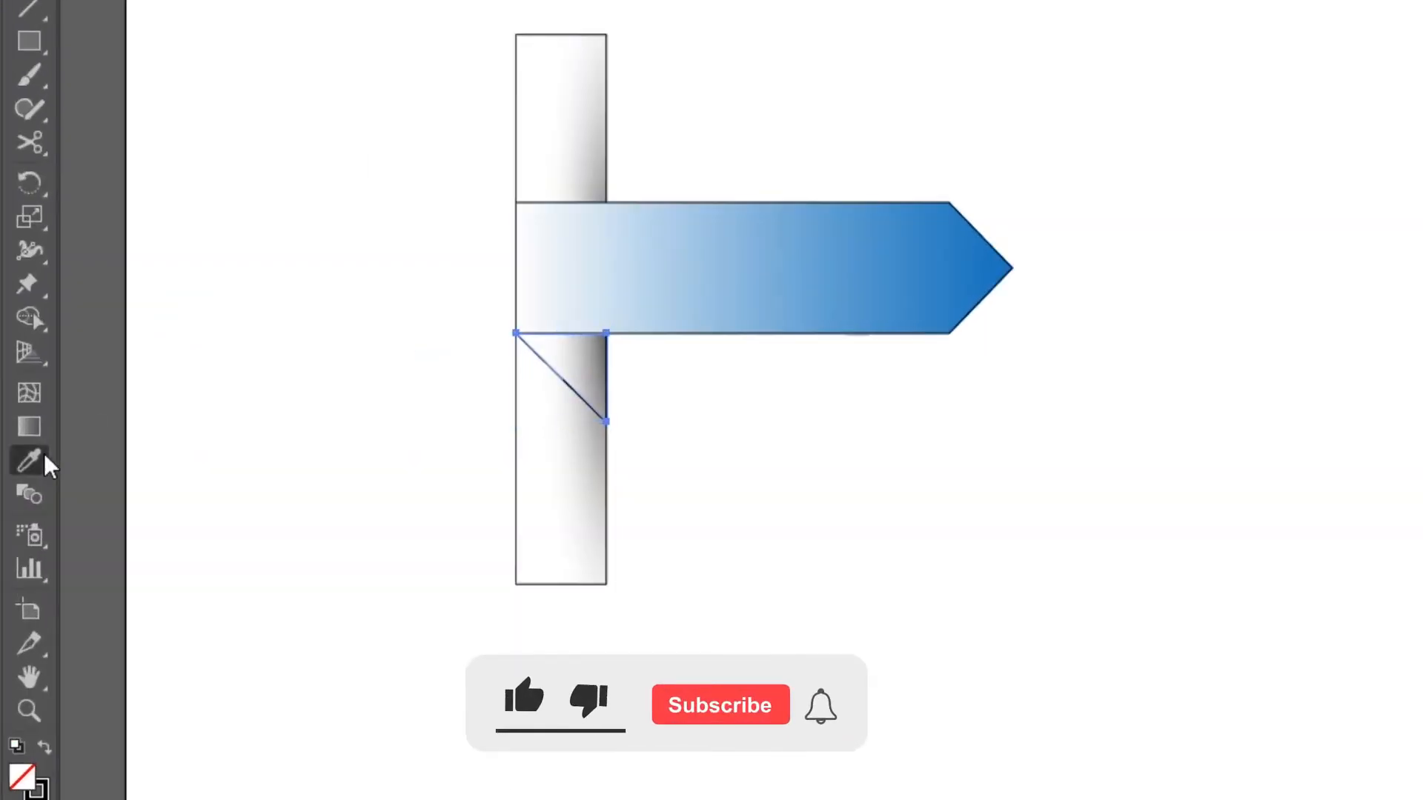
{"action": "left_click", "coordinate": [30, 461]}
{"action": "left_click", "coordinate": [721, 264]}
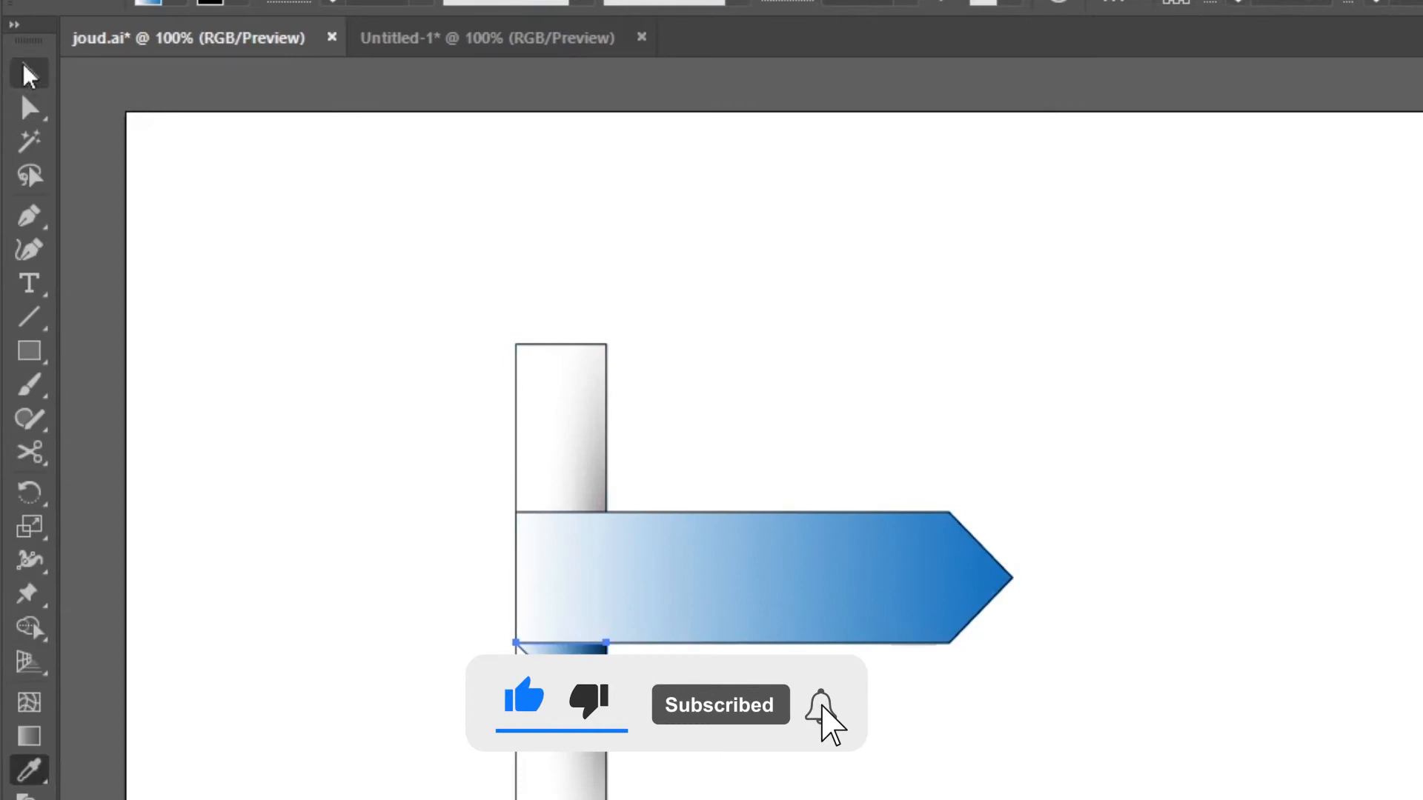
{"action": "key", "text": "v"}
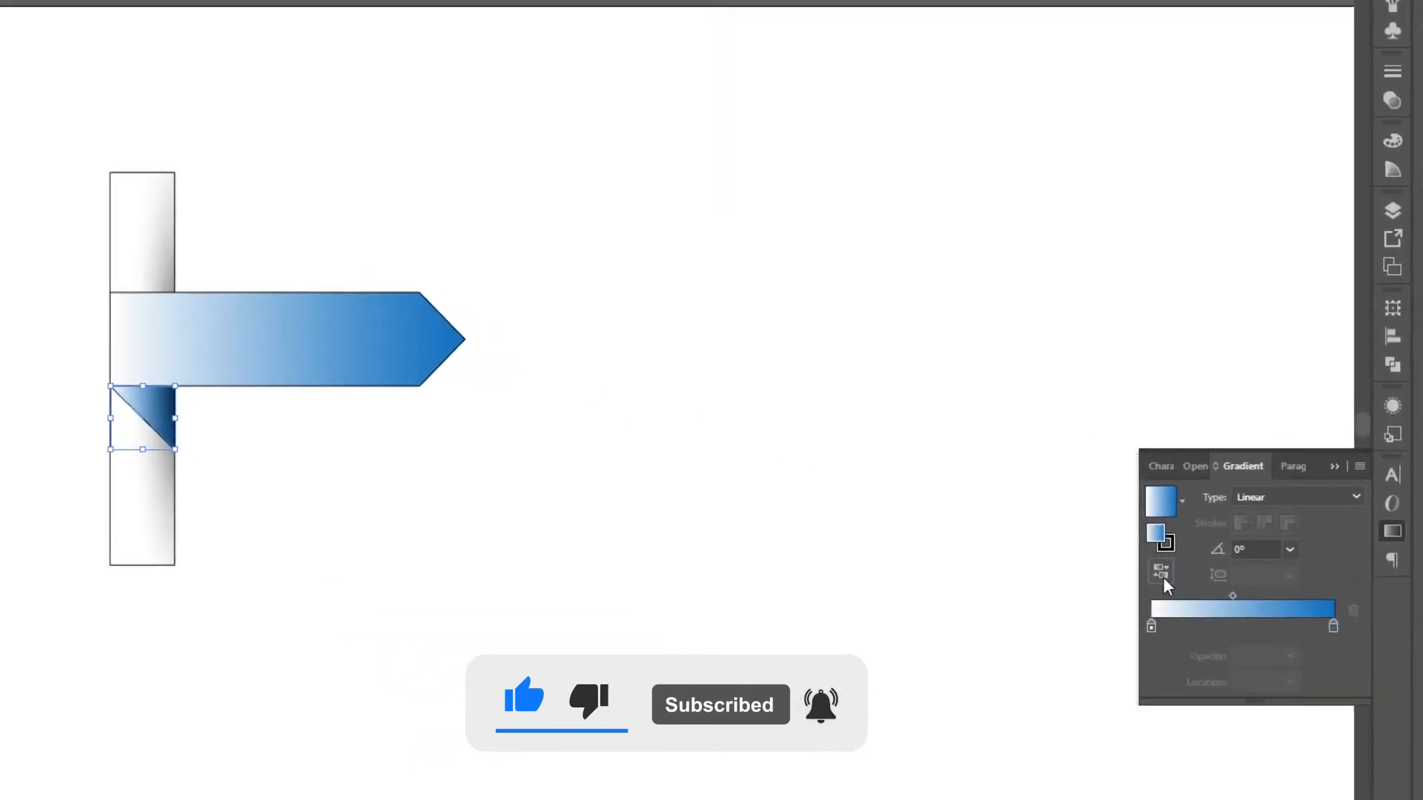
{"action": "left_click", "coordinate": [1064, 525]}
{"action": "left_click", "coordinate": [762, 527]}
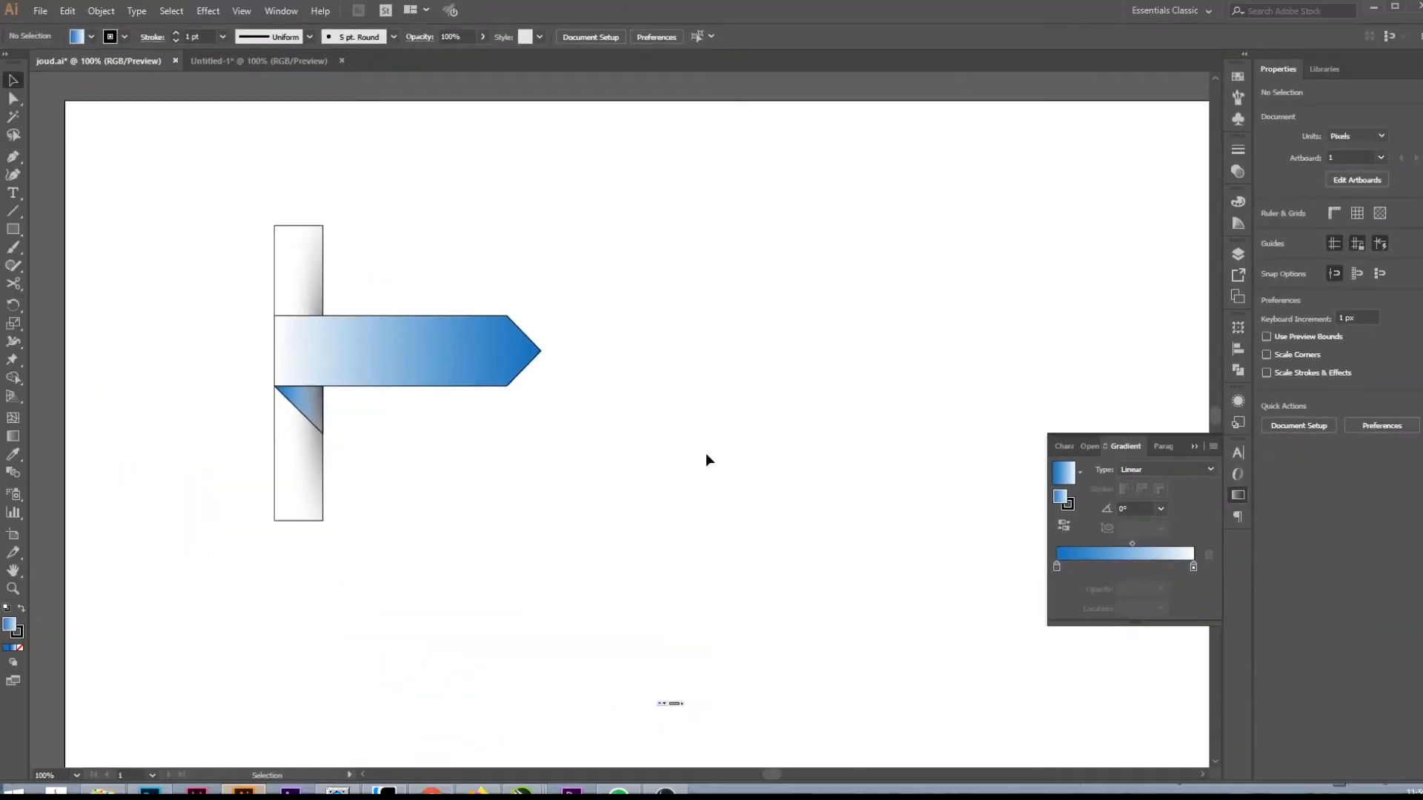
- Remove the stroke from the vertical shadow rectangle
{"action": "left_click", "coordinate": [316, 294]}
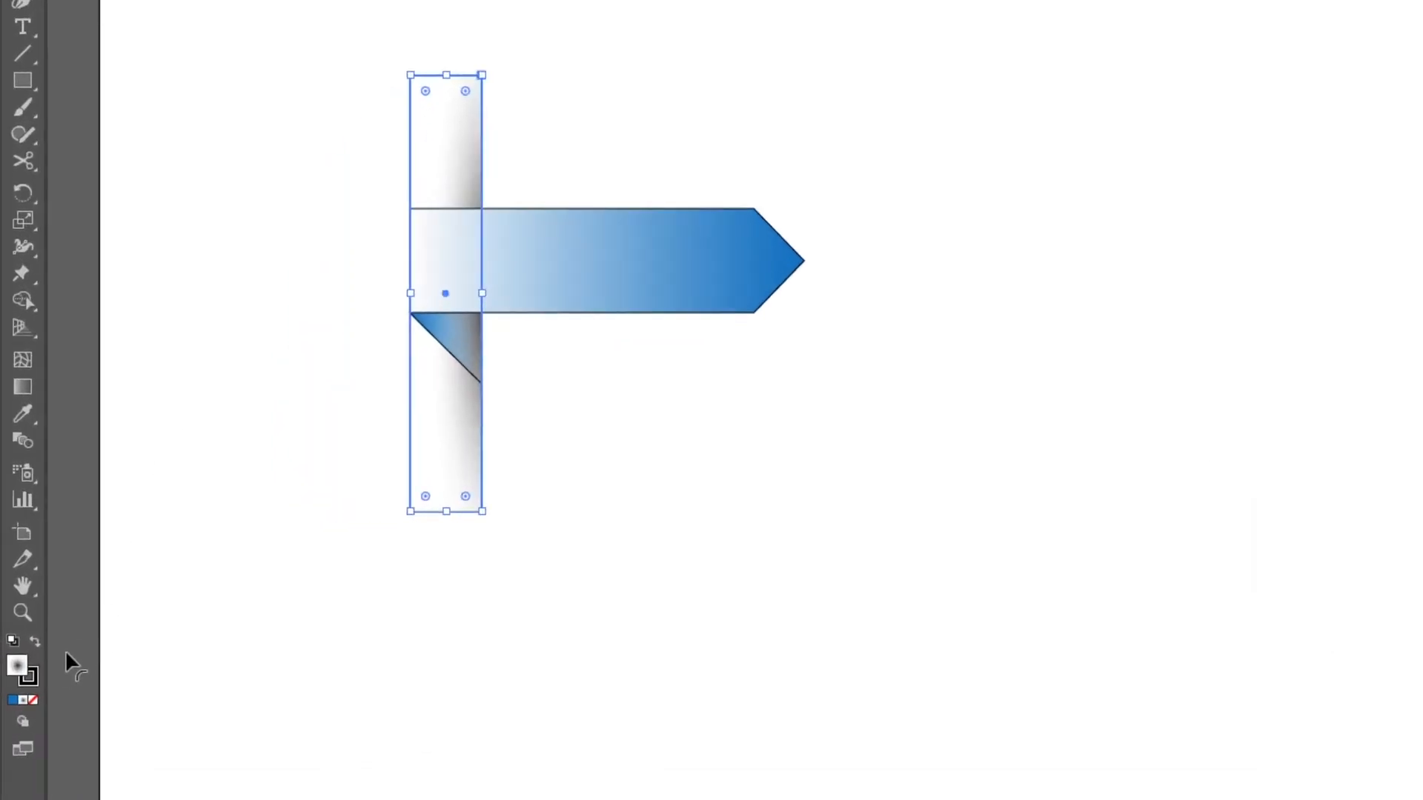
{"action": "left_click", "coordinate": [33, 674]}
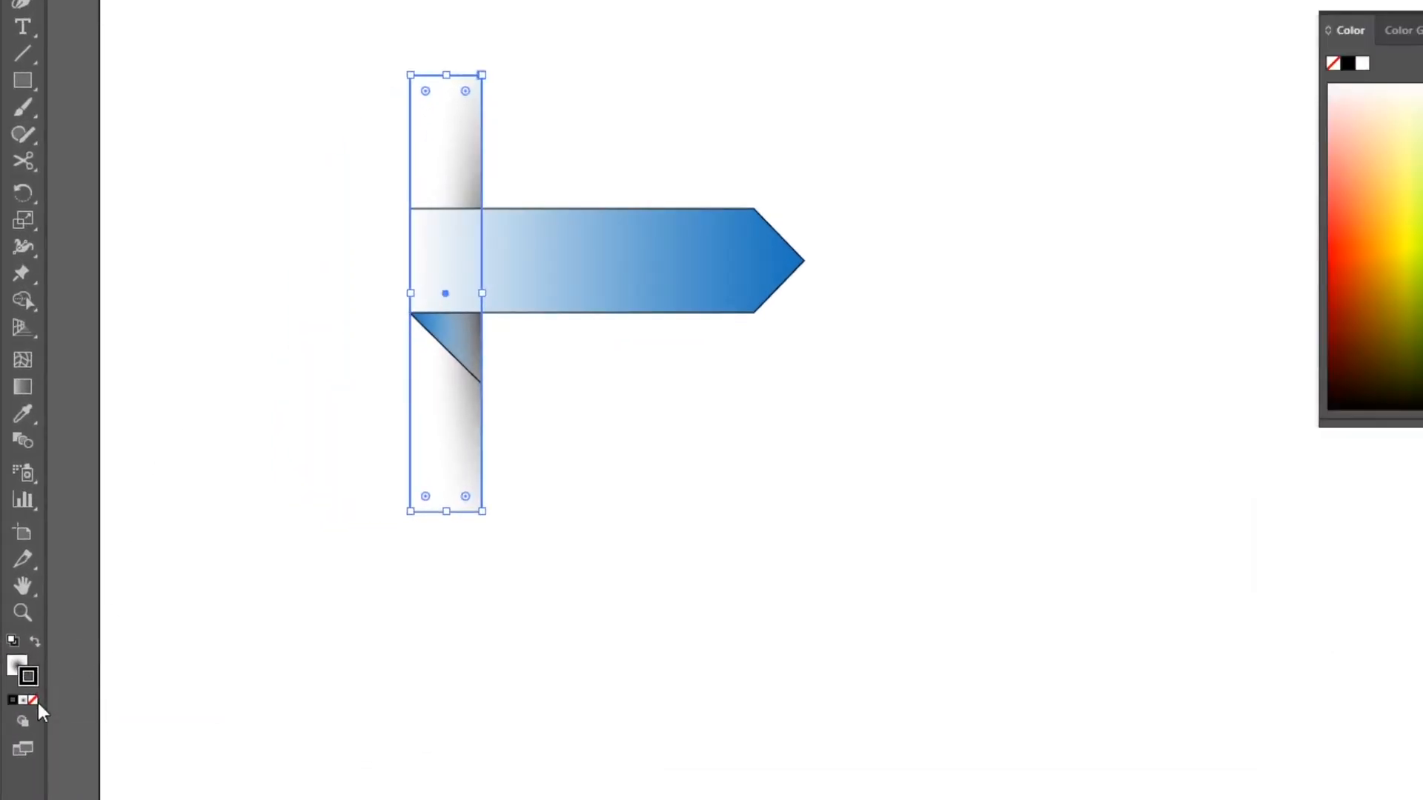
{"action": "left_click", "coordinate": [692, 147]}
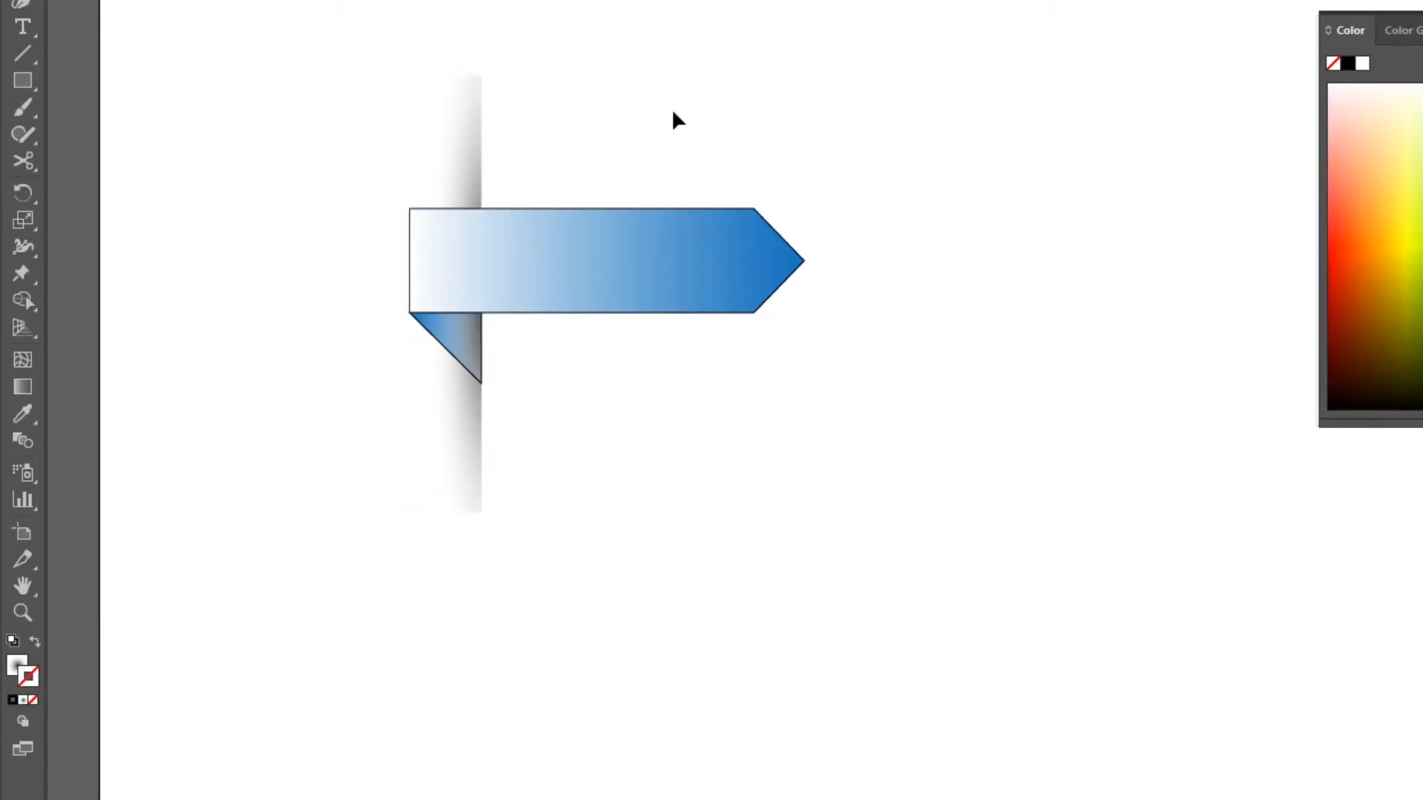
- Remove the strokes from the arrow shape and the triangular fold
{"action": "left_click", "coordinate": [575, 254]}
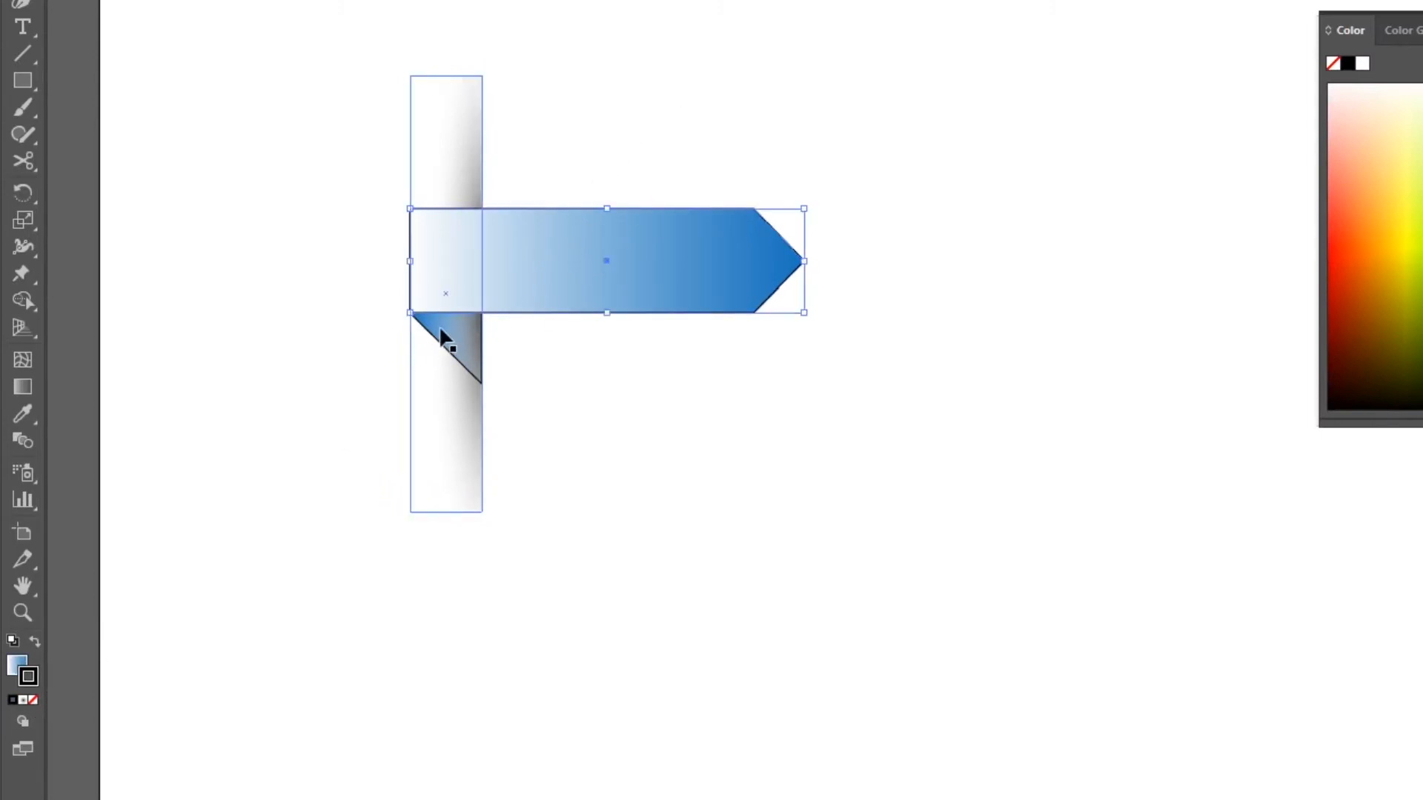
{"action": "left_click", "coordinate": [427, 337], "text": "shift"}
{"action": "left_click", "coordinate": [437, 339], "text": "shift"}
{"action": "left_click", "coordinate": [30, 702]}
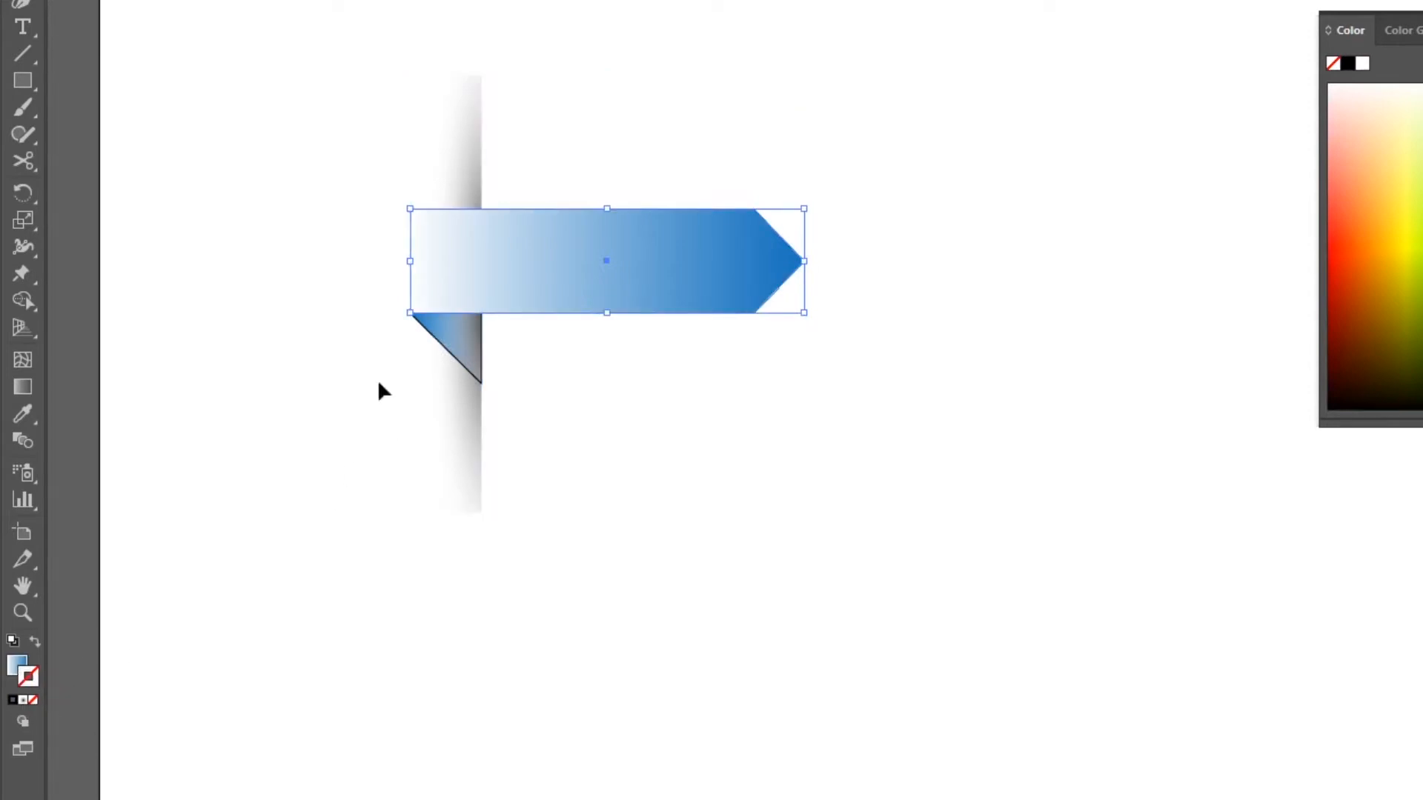
{"action": "left_click", "coordinate": [445, 341], "text": "shift"}
{"action": "left_click", "coordinate": [546, 280], "text": "shift"}
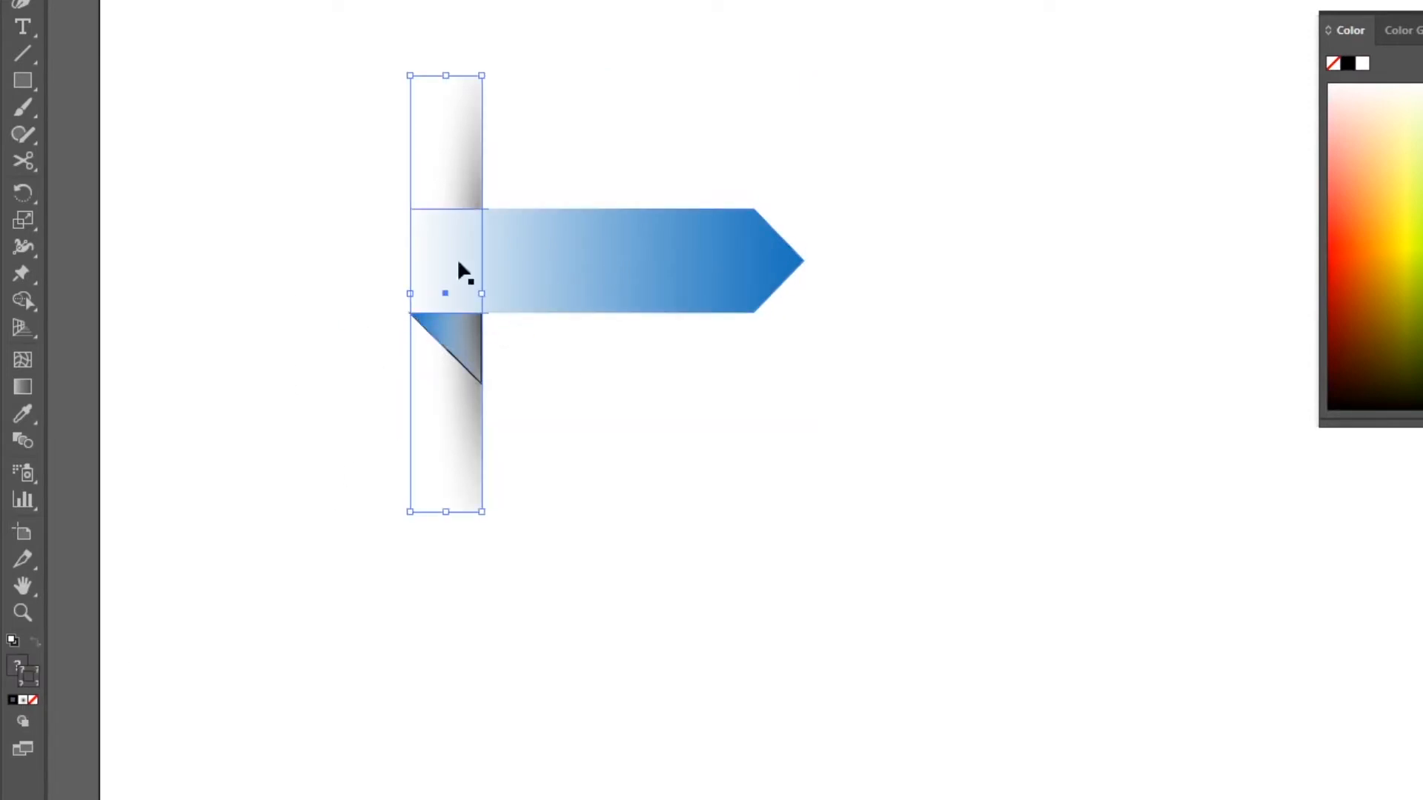
{"action": "left_click", "coordinate": [437, 330]}
{"action": "left_click", "coordinate": [634, 426]}
- Give the arrow a white stroke and shift its fill gradient midpoint to 15.41%
{"action": "left_click", "coordinate": [630, 303]}
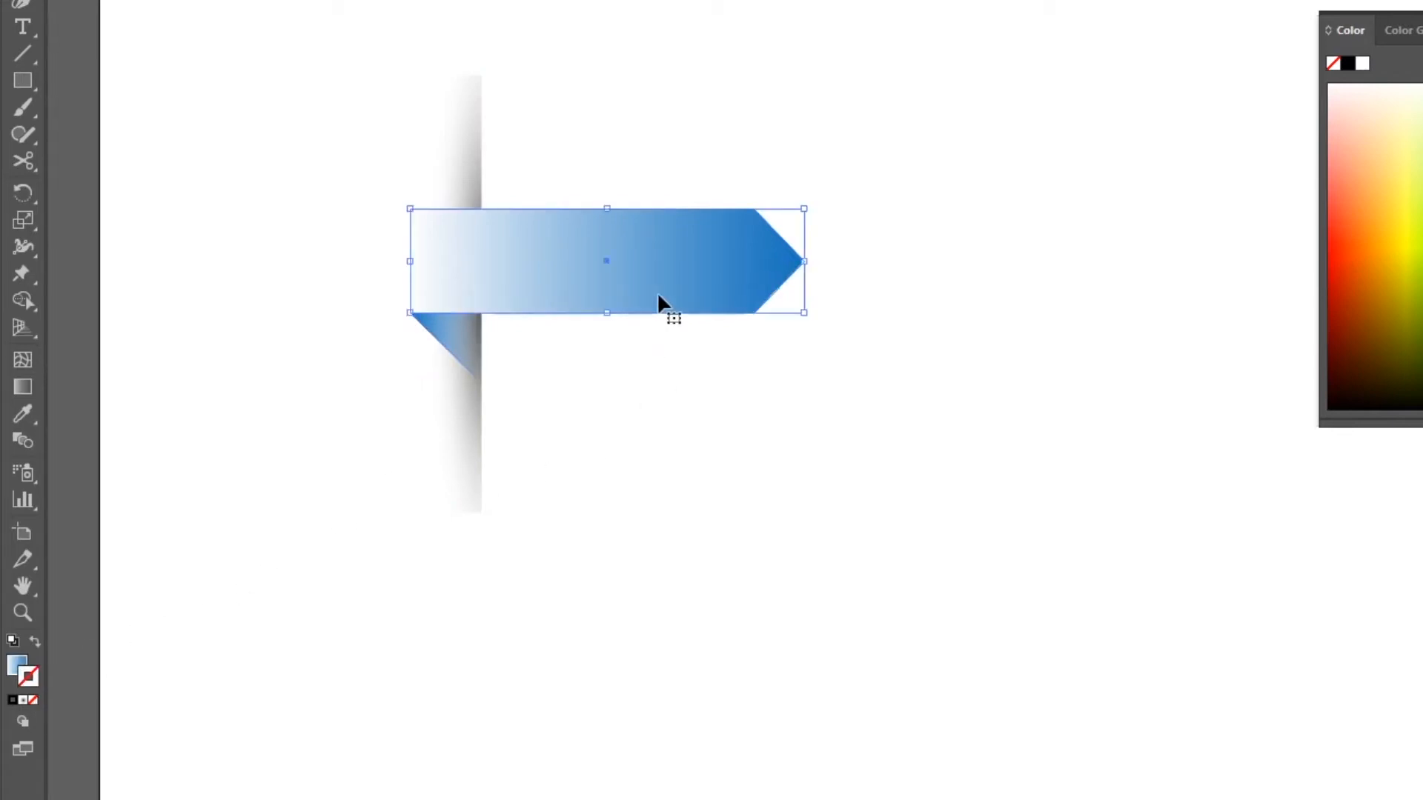
{"action": "left_click", "coordinate": [13, 699]}
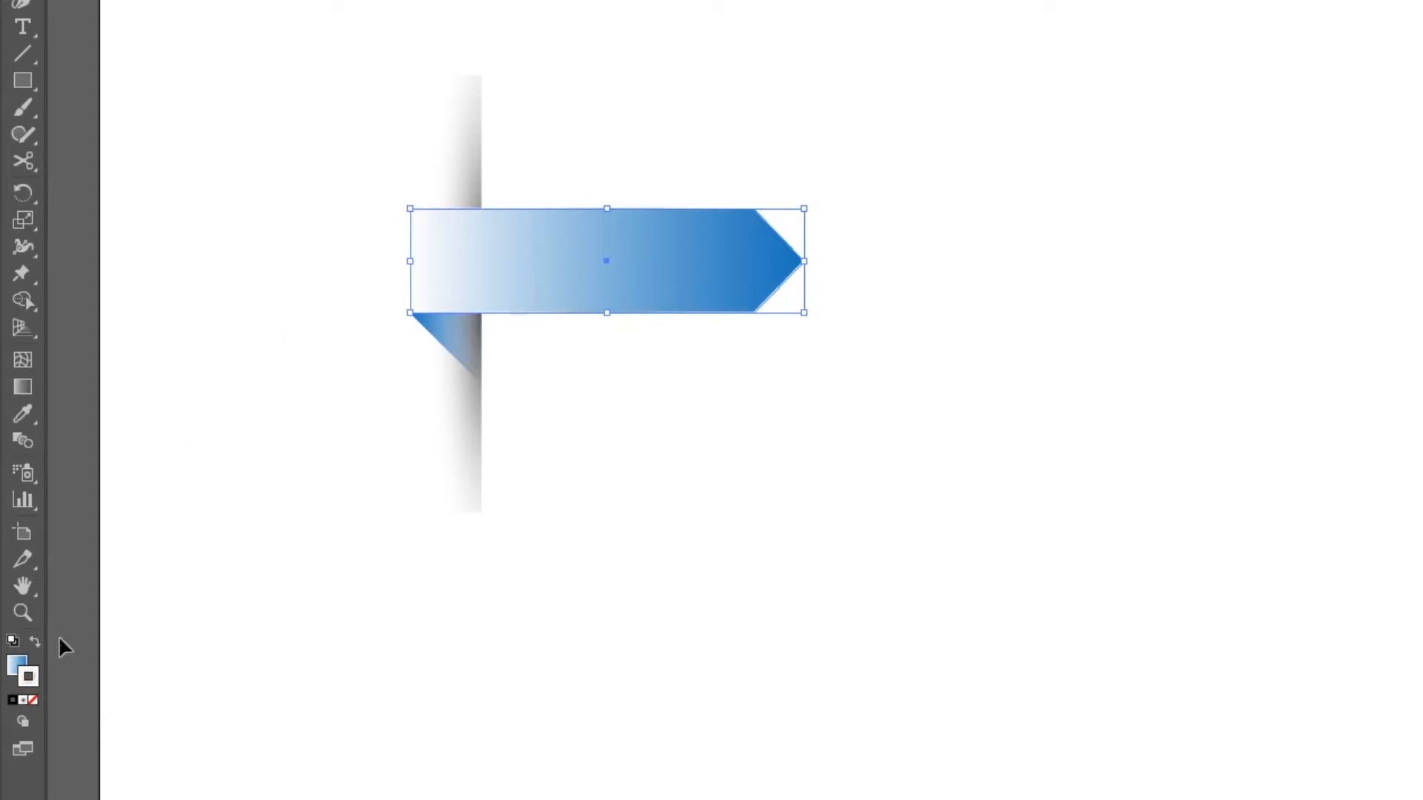
{"action": "left_click", "coordinate": [21, 668]}
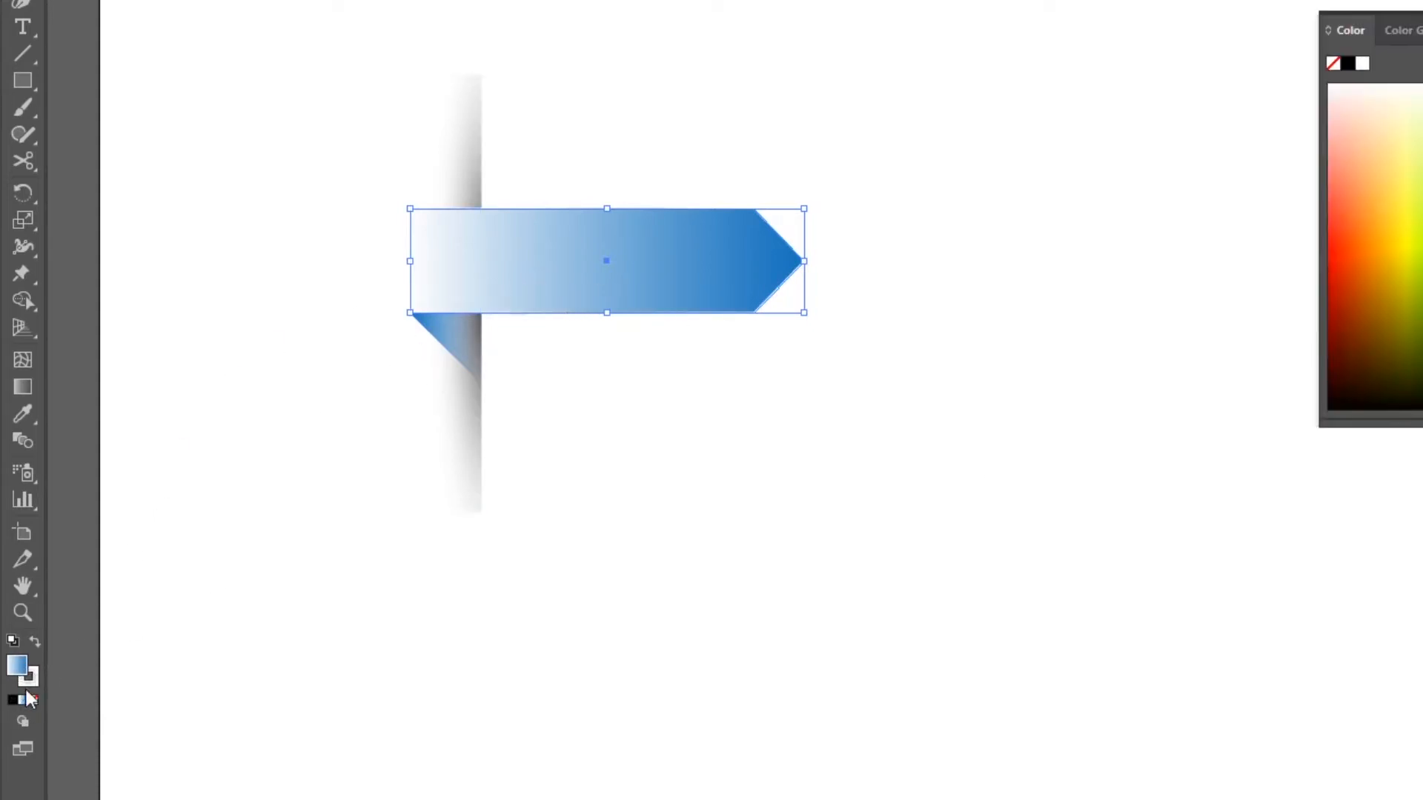
{"action": "left_click", "coordinate": [23, 699]}
{"action": "left_click_drag", "start_coordinate": [1229, 596], "coordinate": [1176, 609]}
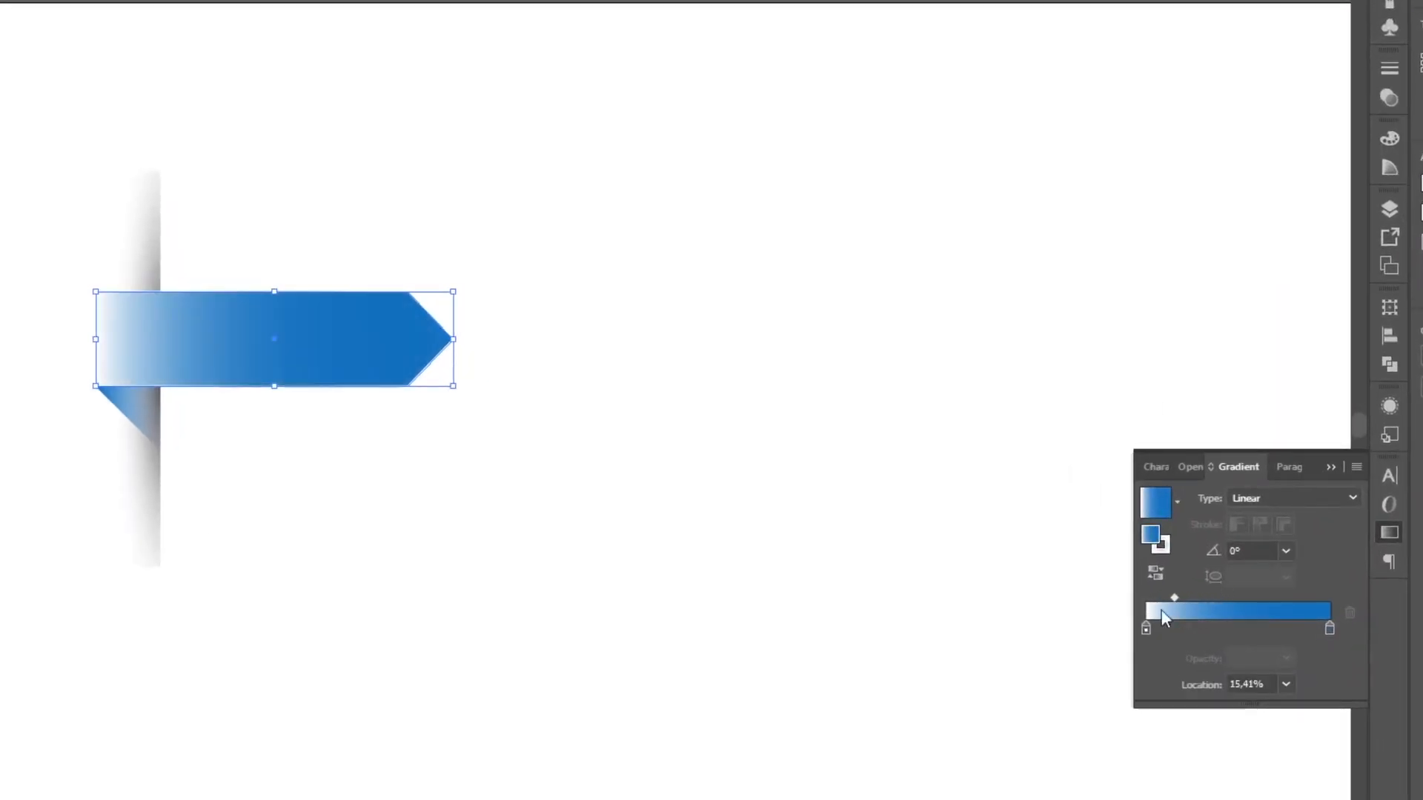
- Select the triangular fold and move its gradient midpoint to 30%
{"action": "left_click", "coordinate": [120, 397]}
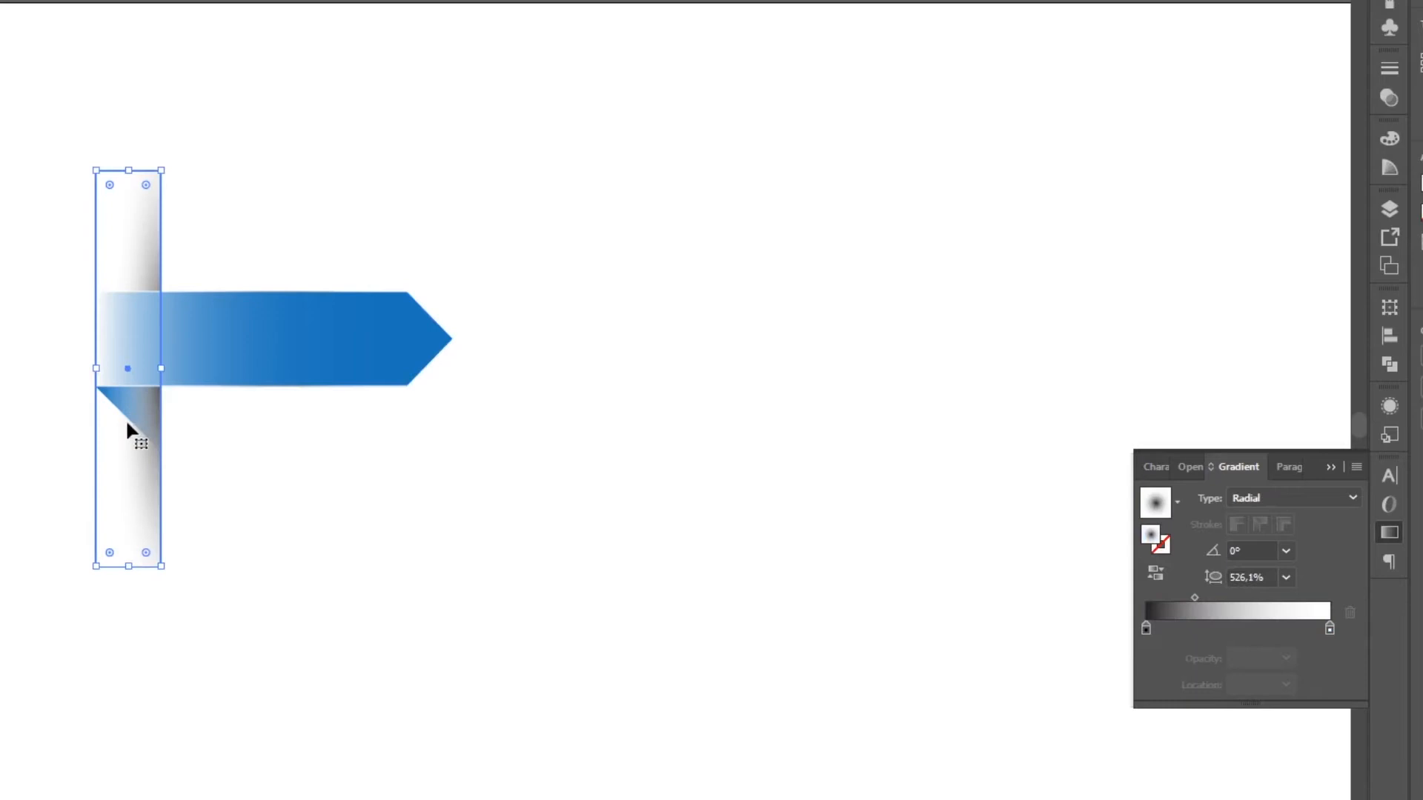
{"action": "left_click_drag", "start_coordinate": [218, 467], "coordinate": [27, 334]}
{"action": "left_click", "coordinate": [212, 321]}
{"action": "left_click", "coordinate": [146, 410]}
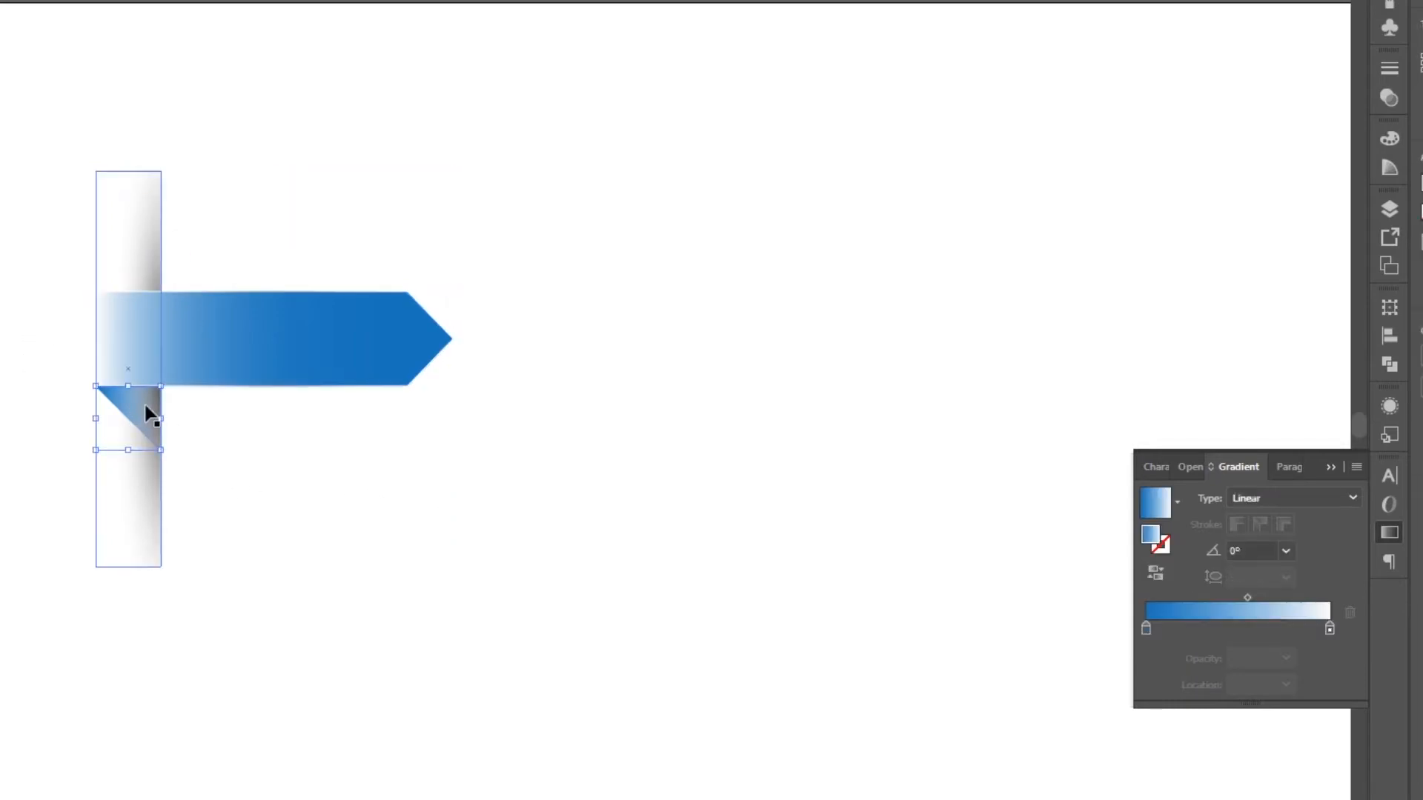
{"action": "left_click_drag", "start_coordinate": [1247, 597], "coordinate": [1202, 602]}
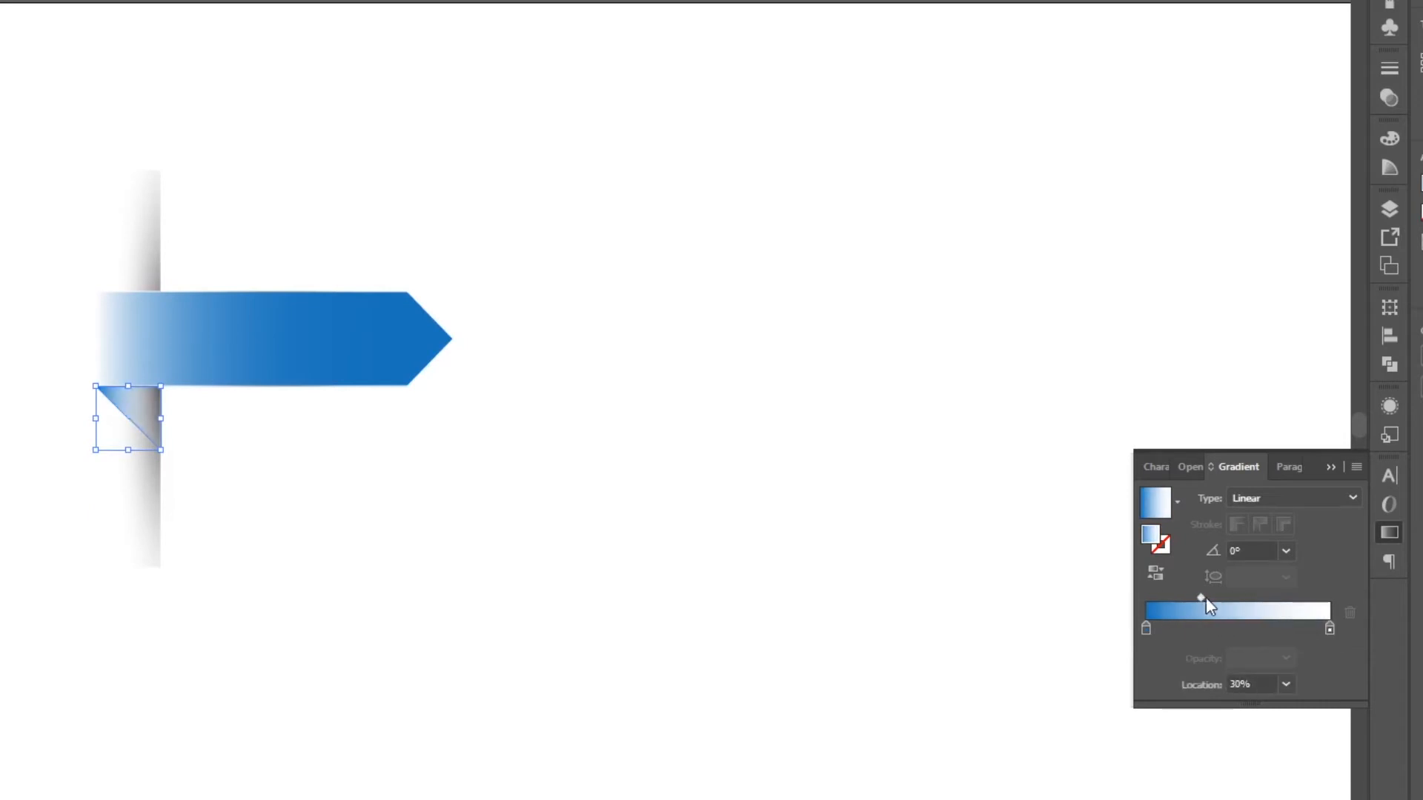
- Widen the shadow rectangle's radial gradient ellipse and shift its center slightly right and down with the Gradient tool
{"action": "left_click", "coordinate": [107, 216]}
{"action": "key", "text": "g"}
{"action": "left_click_drag", "start_coordinate": [165, 372], "coordinate": [181, 378]}
{"action": "mouse_move", "coordinate": [140, 372]}
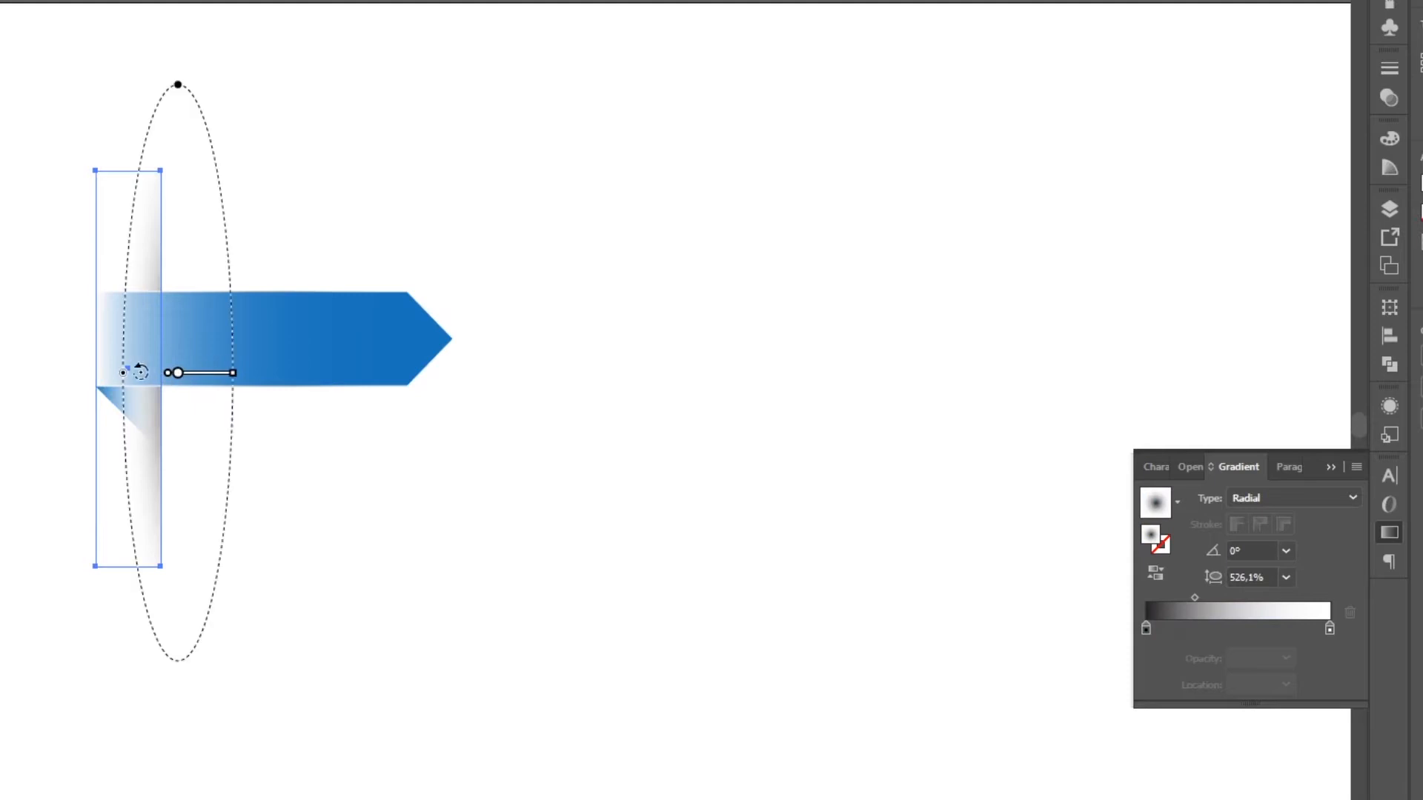
{"action": "left_click_drag", "start_coordinate": [121, 374], "coordinate": [103, 375]}
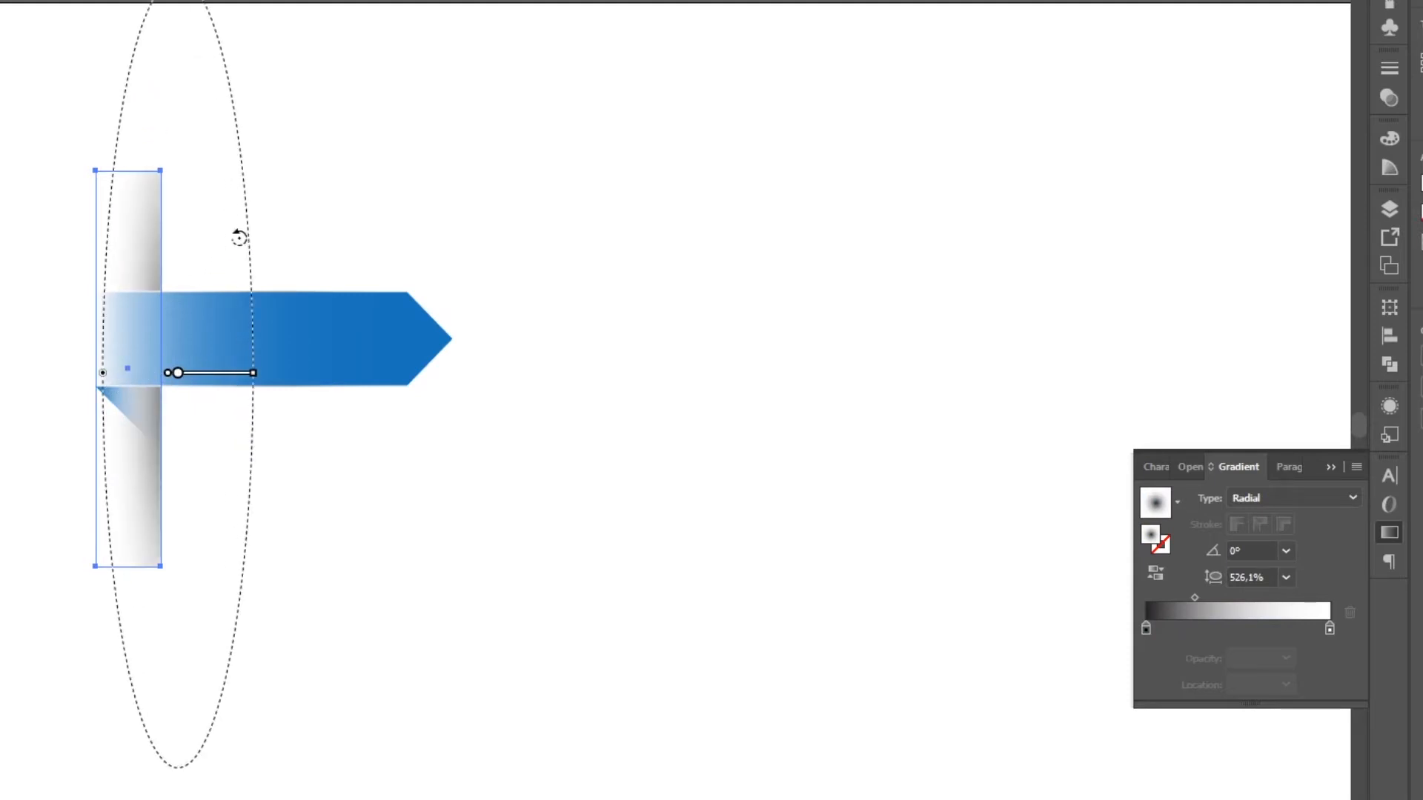
{"action": "mouse_move", "coordinate": [178, 373]}
{"action": "left_mouse_down"}
{"action": "mouse_move", "coordinate": [195, 392]}
{"action": "mouse_move", "coordinate": [181, 395]}
{"action": "left_mouse_up"}
{"action": "key", "text": "v"}
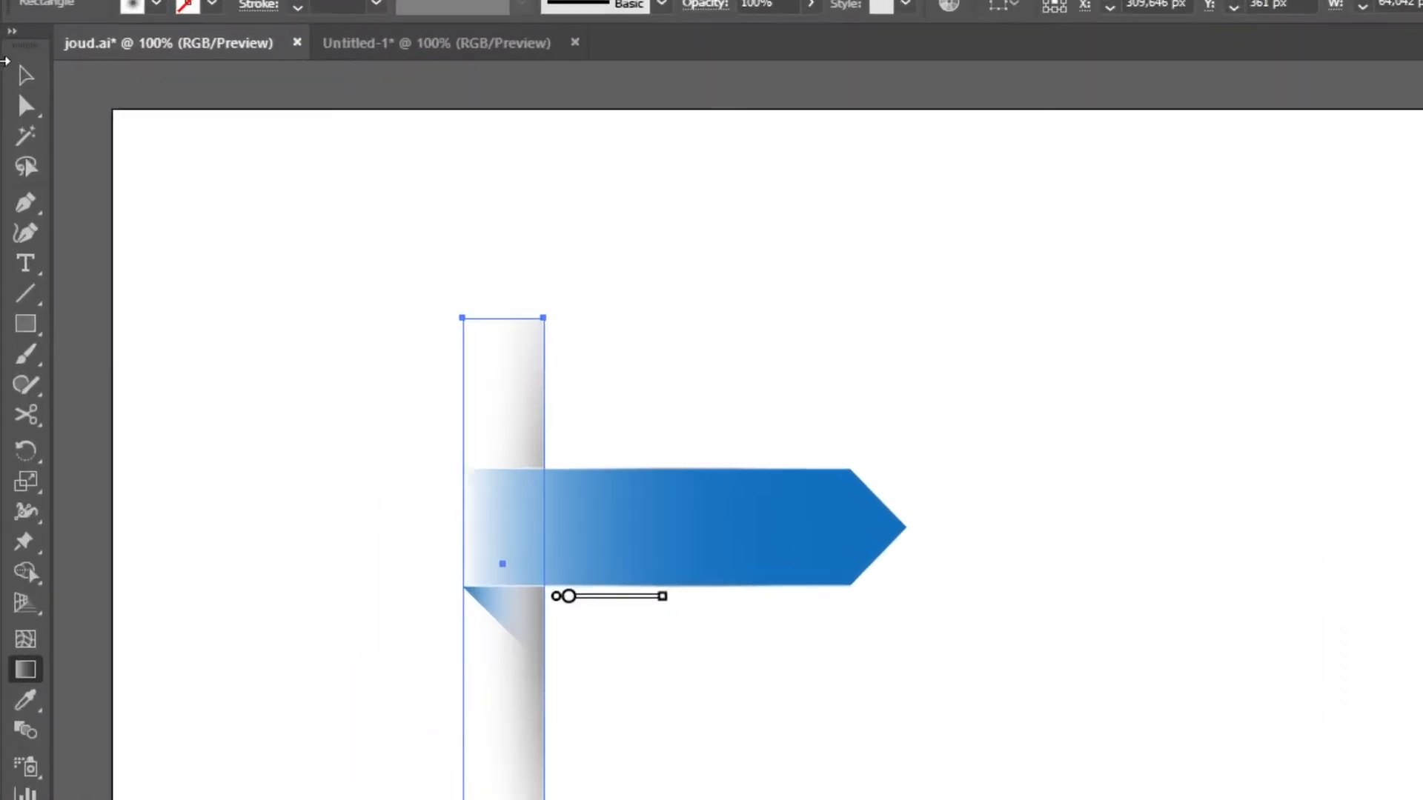
{"action": "left_click", "coordinate": [498, 578]}
{"action": "left_click", "coordinate": [446, 561]}
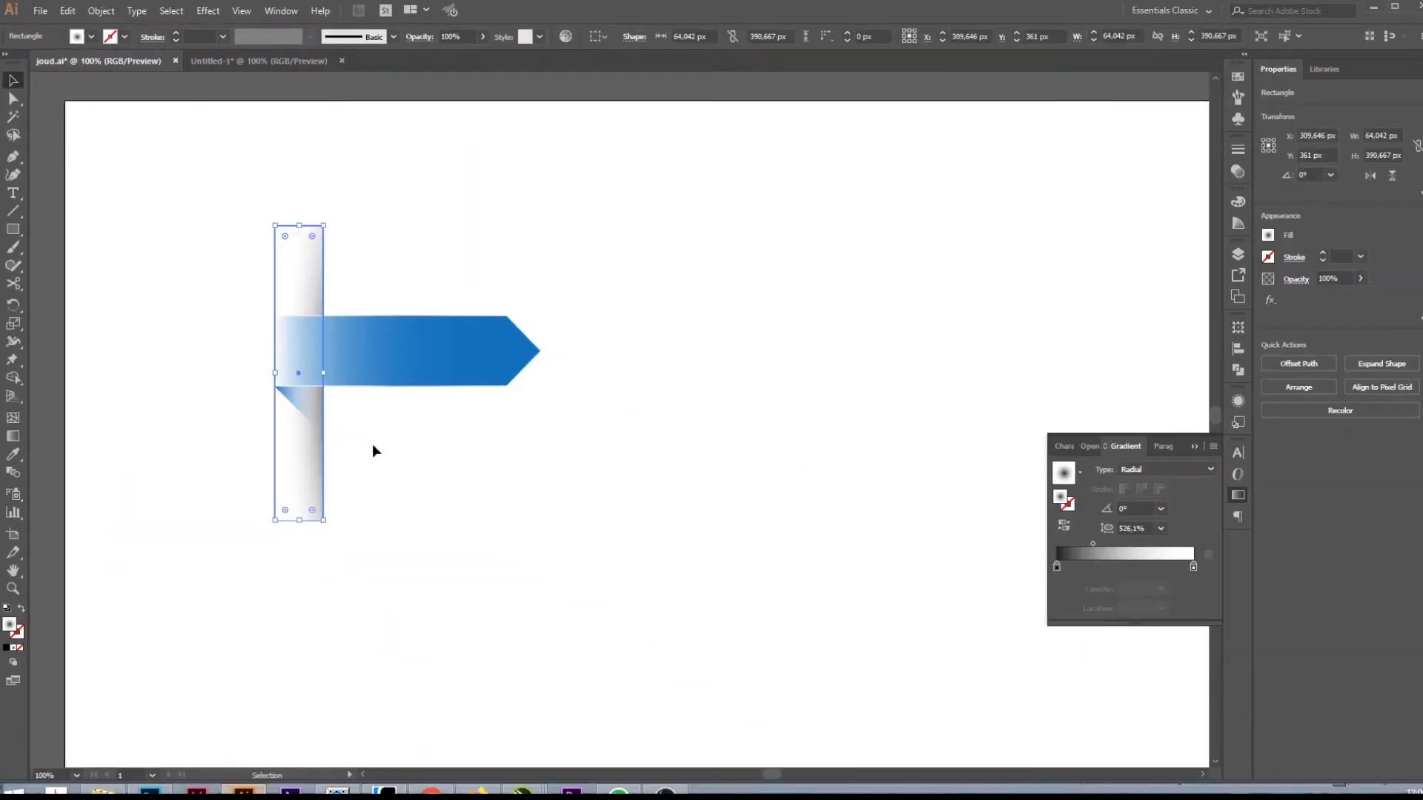
- Lock the shadow rectangle against selection and deselect all artwork
{"action": "left_click_drag", "start_coordinate": [374, 446], "coordinate": [282, 397]}
{"action": "left_click", "coordinate": [331, 247]}
{"action": "left_click", "coordinate": [1375, 103]}
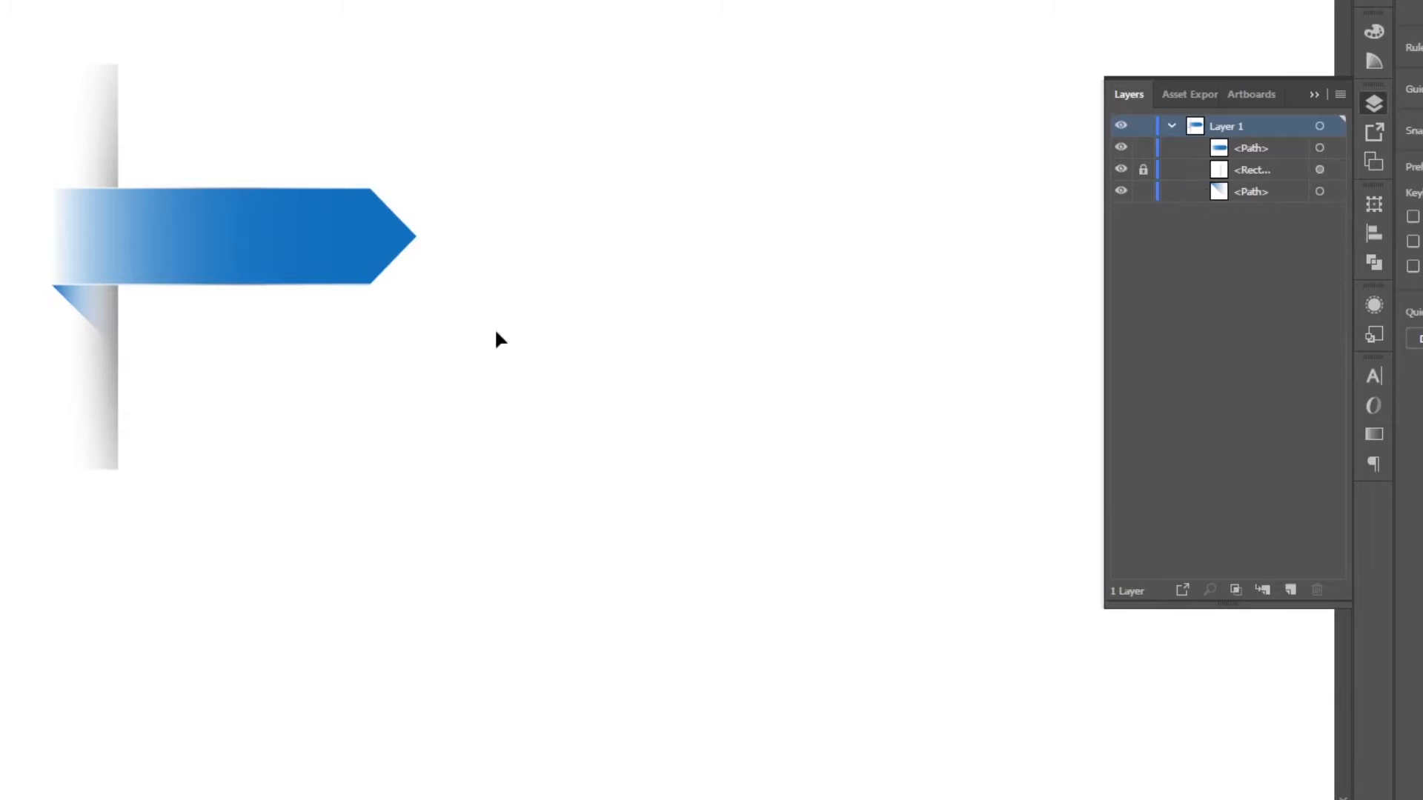
- Redirect the triangular fold's blue-to-white gradient diagonally toward its lower right corner with the Gradient tool
{"action": "left_click", "coordinate": [83, 294]}
{"action": "key", "text": "g"}
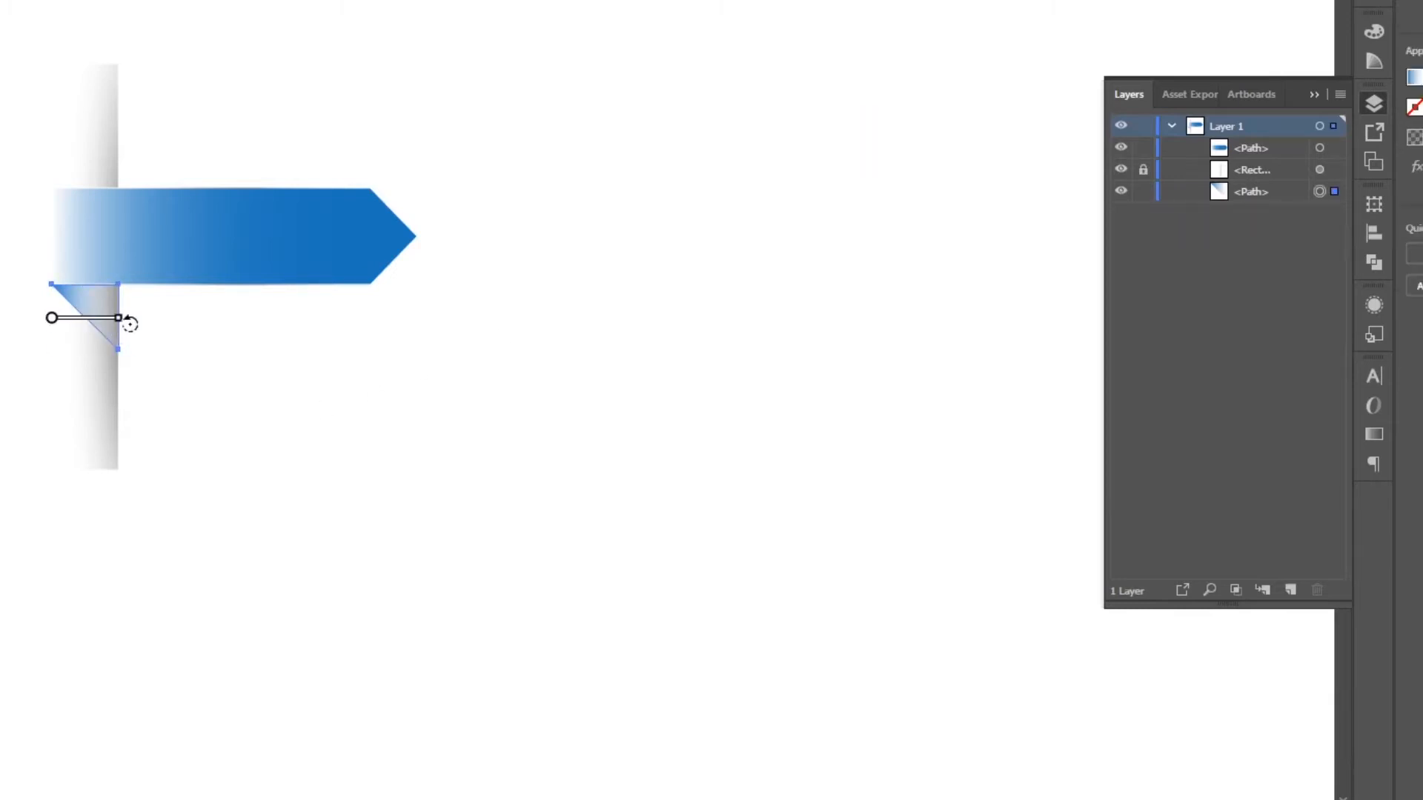
{"action": "mouse_move", "coordinate": [75, 318]}
{"action": "left_mouse_down"}
{"action": "mouse_move", "coordinate": [92, 315]}
{"action": "mouse_move", "coordinate": [137, 361]}
{"action": "mouse_move", "coordinate": [113, 371]}
{"action": "left_mouse_up"}
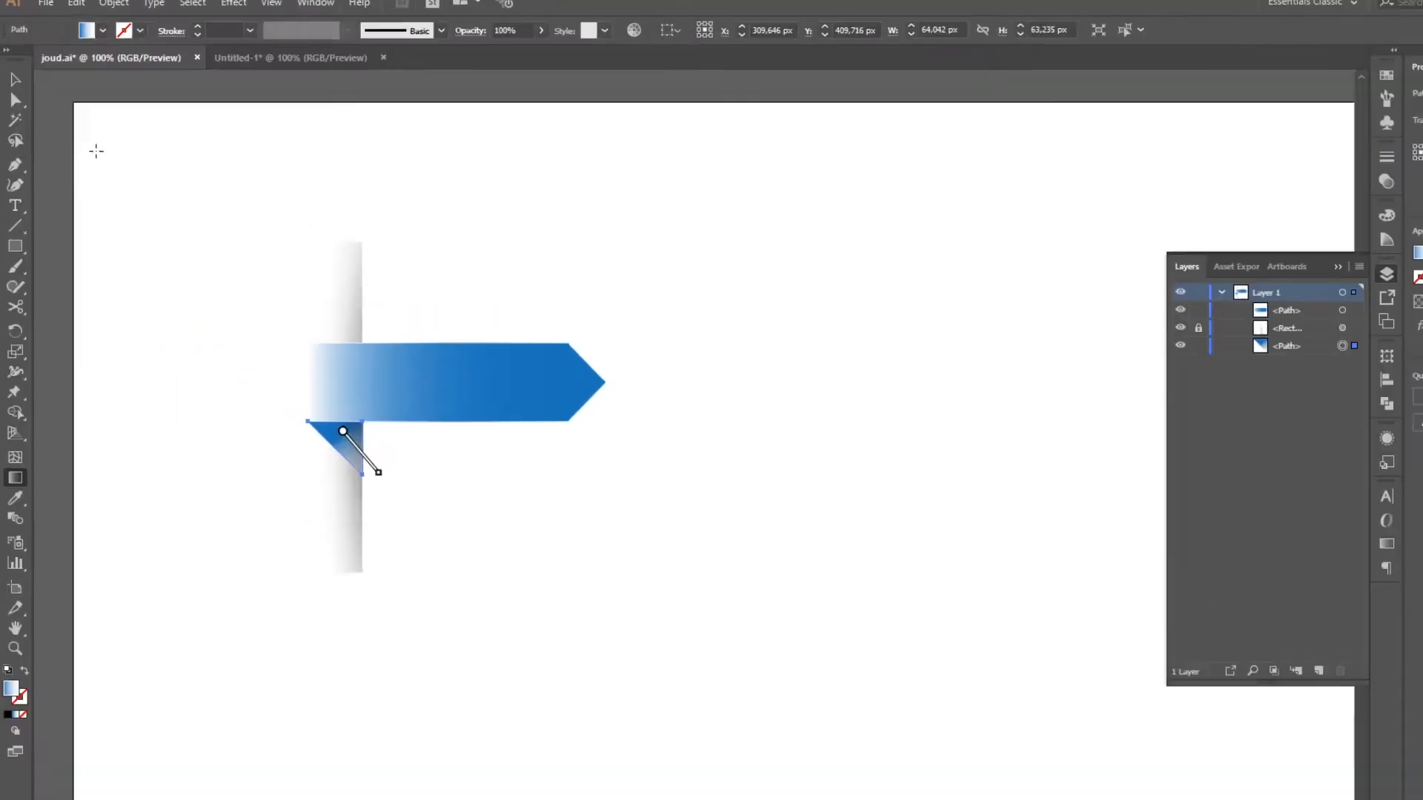
{"action": "left_click", "coordinate": [17, 82]}
{"action": "left_click", "coordinate": [642, 203]}
- Unlock the shadow rectangle and lengthen the arrow body to about 385 px wide by moving its tip outward
{"action": "scroll", "coordinate": [547, 277], "scroll_direction": "down", "scroll_amount": 2}
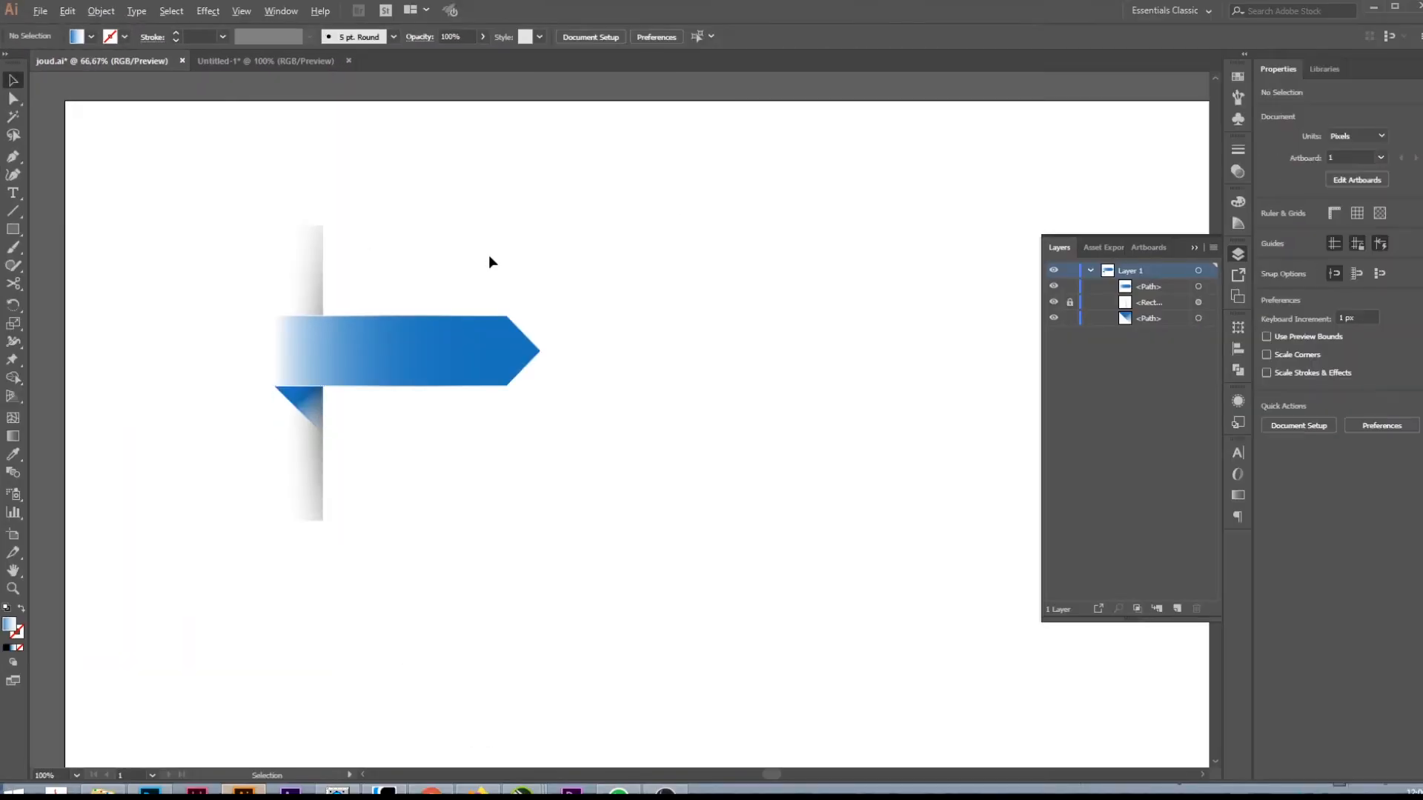
{"action": "left_click_drag", "start_coordinate": [576, 413], "coordinate": [305, 197]}
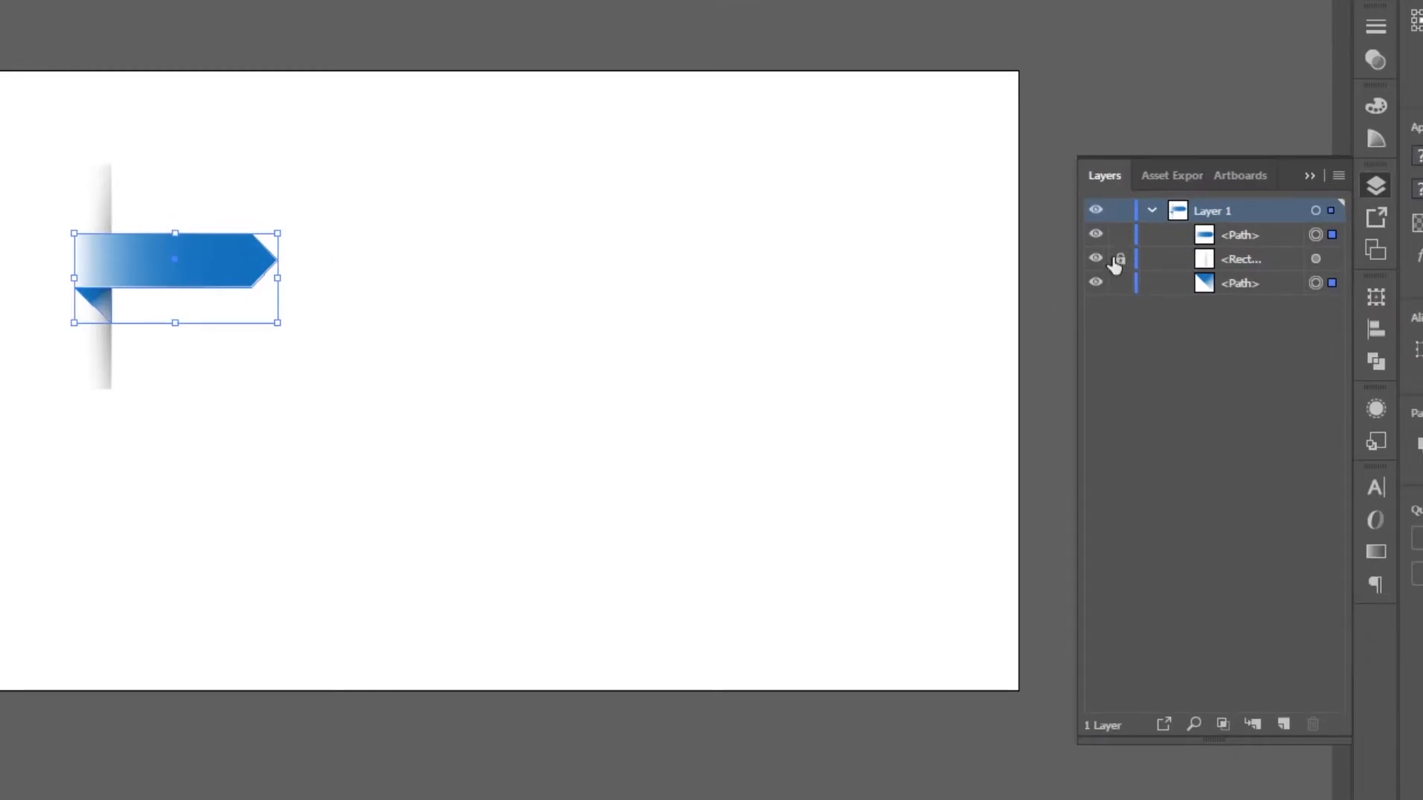
{"action": "left_click", "coordinate": [987, 323]}
{"action": "left_click_drag", "start_coordinate": [584, 434], "coordinate": [390, 233]}
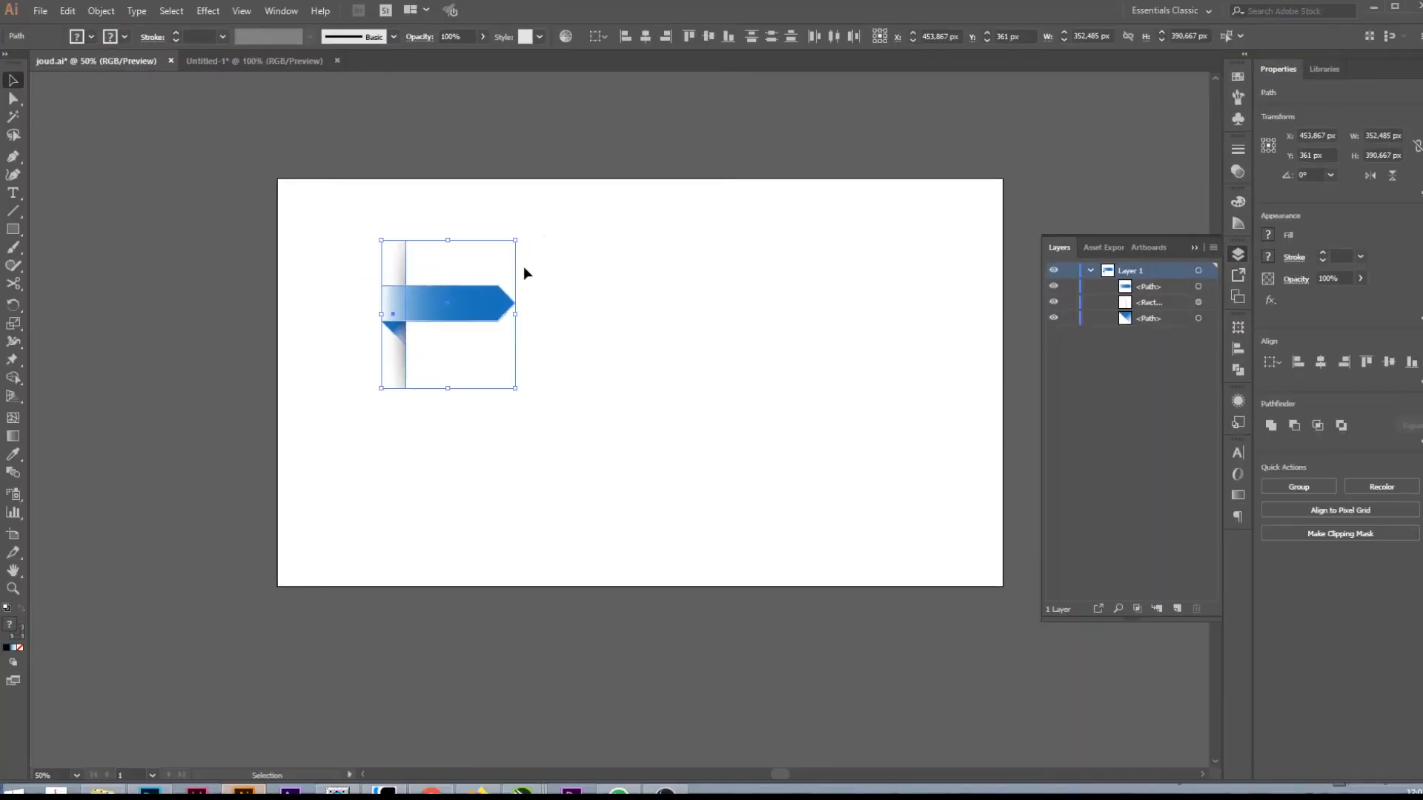
{"action": "left_click", "coordinate": [510, 301]}
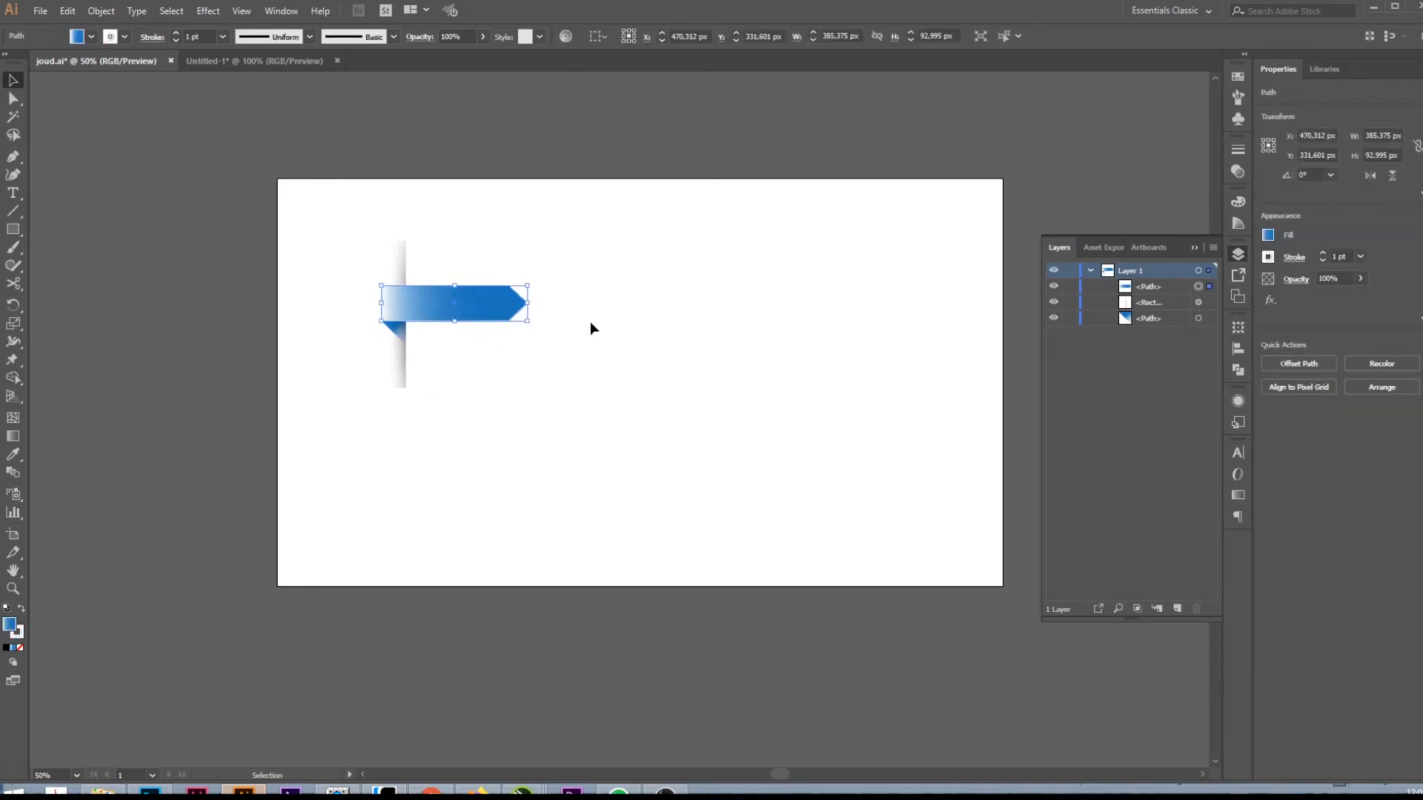
- Group the arrow, fold and shadow, and scale the group up proportionally to about 404 × 409 px
{"action": "left_click_drag", "start_coordinate": [613, 451], "coordinate": [336, 219]}
{"action": "key", "text": "ctrl+g"}
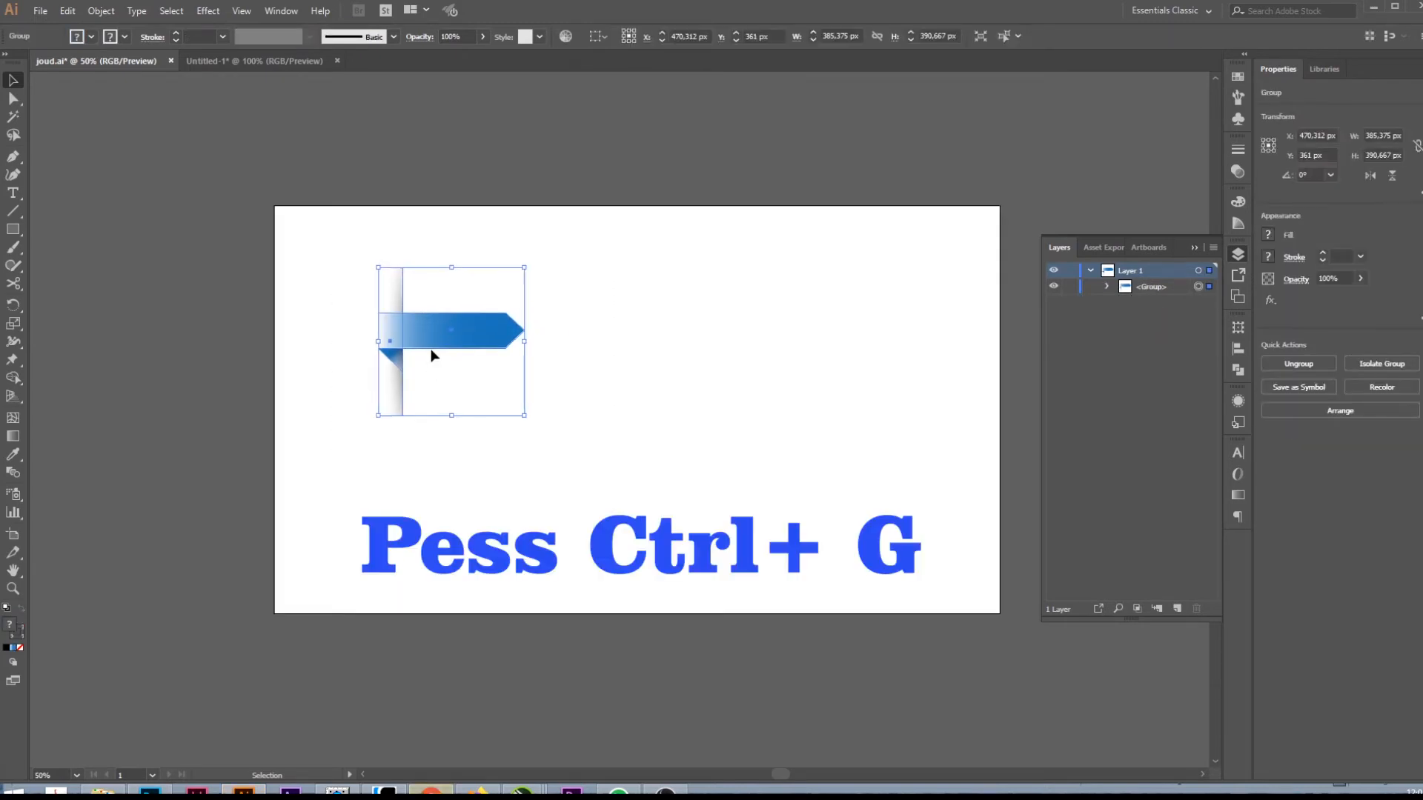
{"action": "scroll", "coordinate": [448, 339], "scroll_direction": "up", "scroll_amount": 1, "text": "alt"}
{"action": "left_click_drag", "start_coordinate": [553, 244], "coordinate": [559, 236]}
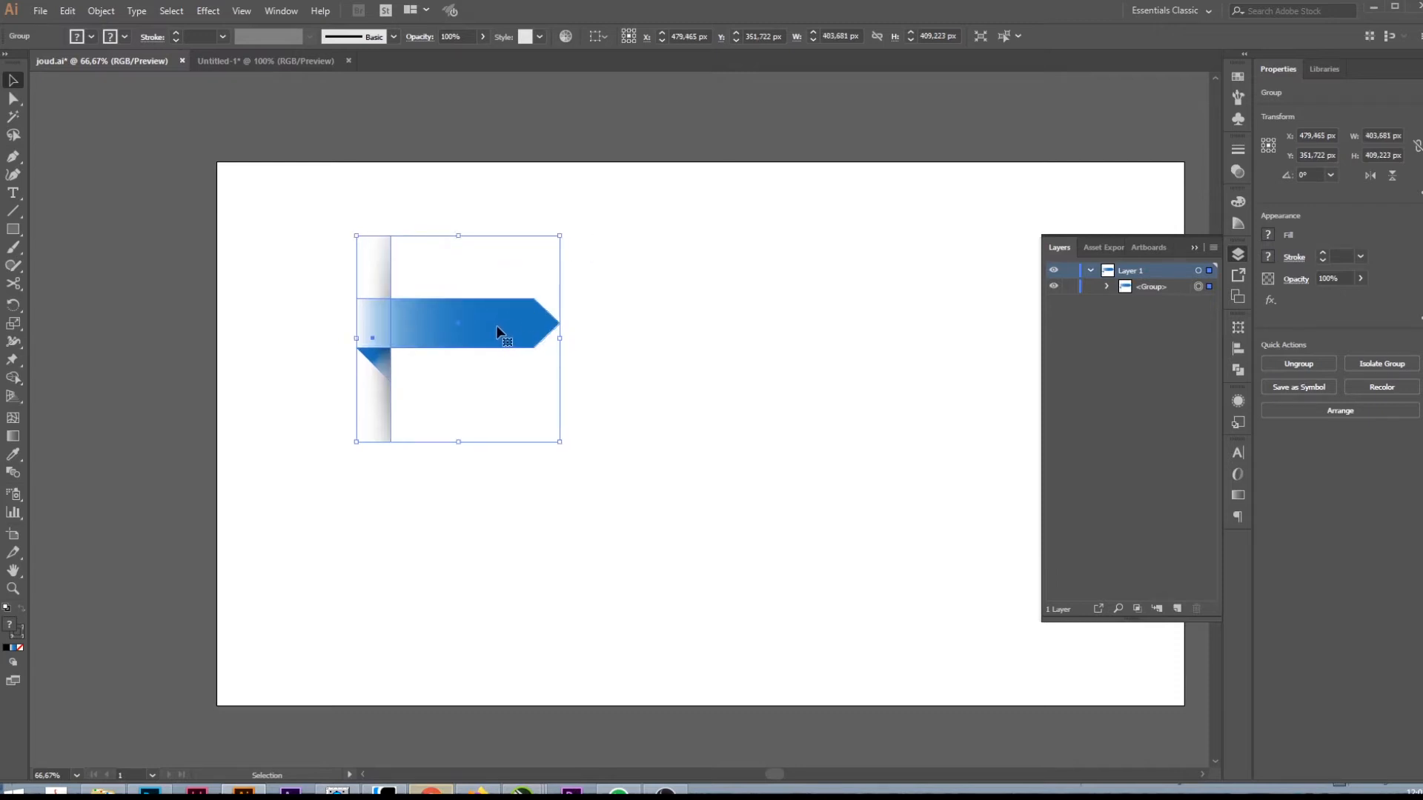
- Duplicate the banner group diagonally down to the right, just below the first arrow, and repeat the duplication twice for a four-banner staircase
{"action": "left_click_drag", "start_coordinate": [492, 334], "coordinate": [629, 386]}
{"action": "scroll", "coordinate": [554, 373], "scroll_direction": "up", "scroll_amount": 4}
{"action": "left_click_drag", "start_coordinate": [252, 188], "coordinate": [675, 342]}
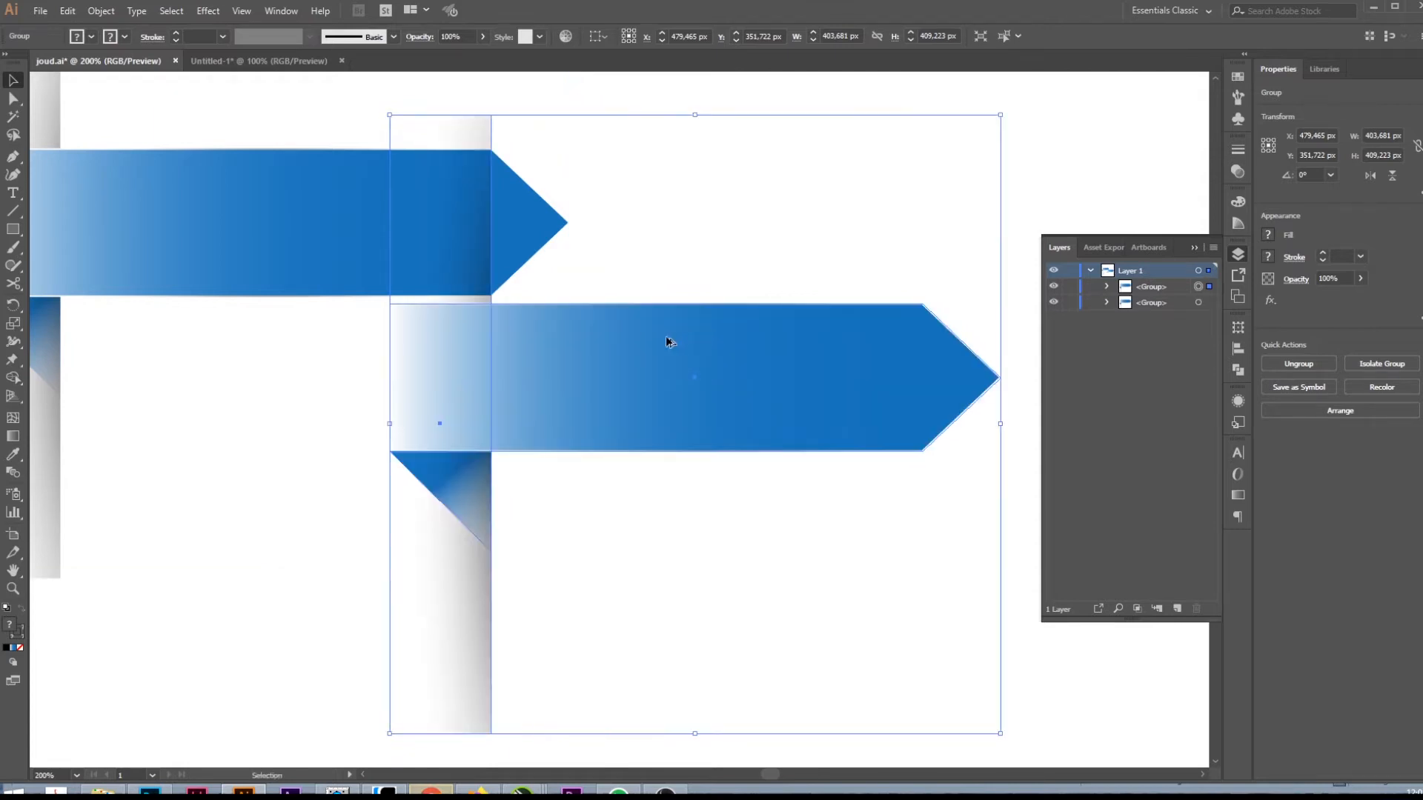
{"action": "scroll", "coordinate": [517, 380], "scroll_direction": "down", "scroll_amount": 4}
{"action": "key", "text": "ctrl+d"}
{"action": "key", "text": "ctrl+d"}
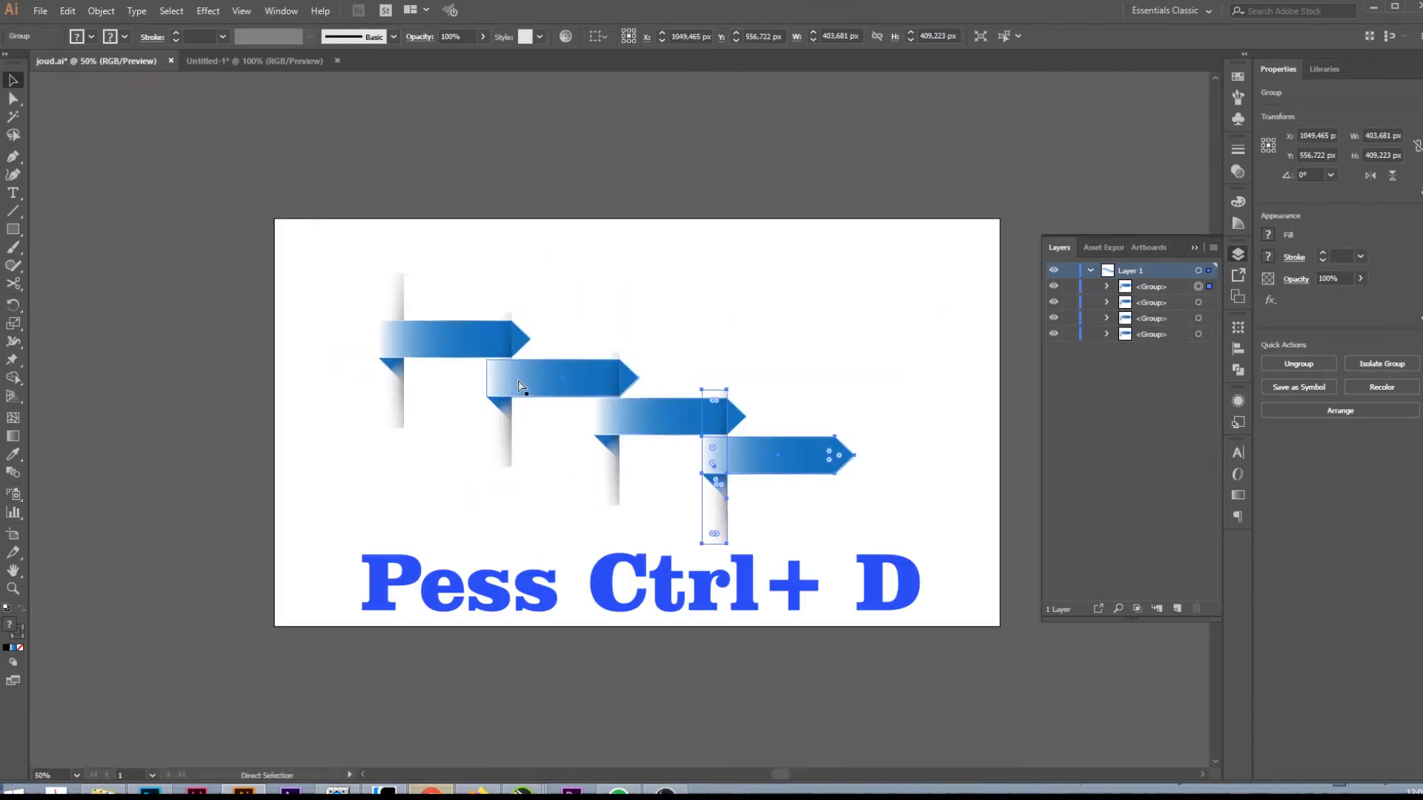
- Select all four banners and shift them slightly right and down on the artboard
{"action": "left_click", "coordinate": [851, 325]}
{"action": "left_click_drag", "start_coordinate": [930, 573], "coordinate": [309, 273]}
{"action": "left_click_drag", "start_coordinate": [475, 351], "coordinate": [517, 362]}
{"action": "left_click", "coordinate": [692, 292]}
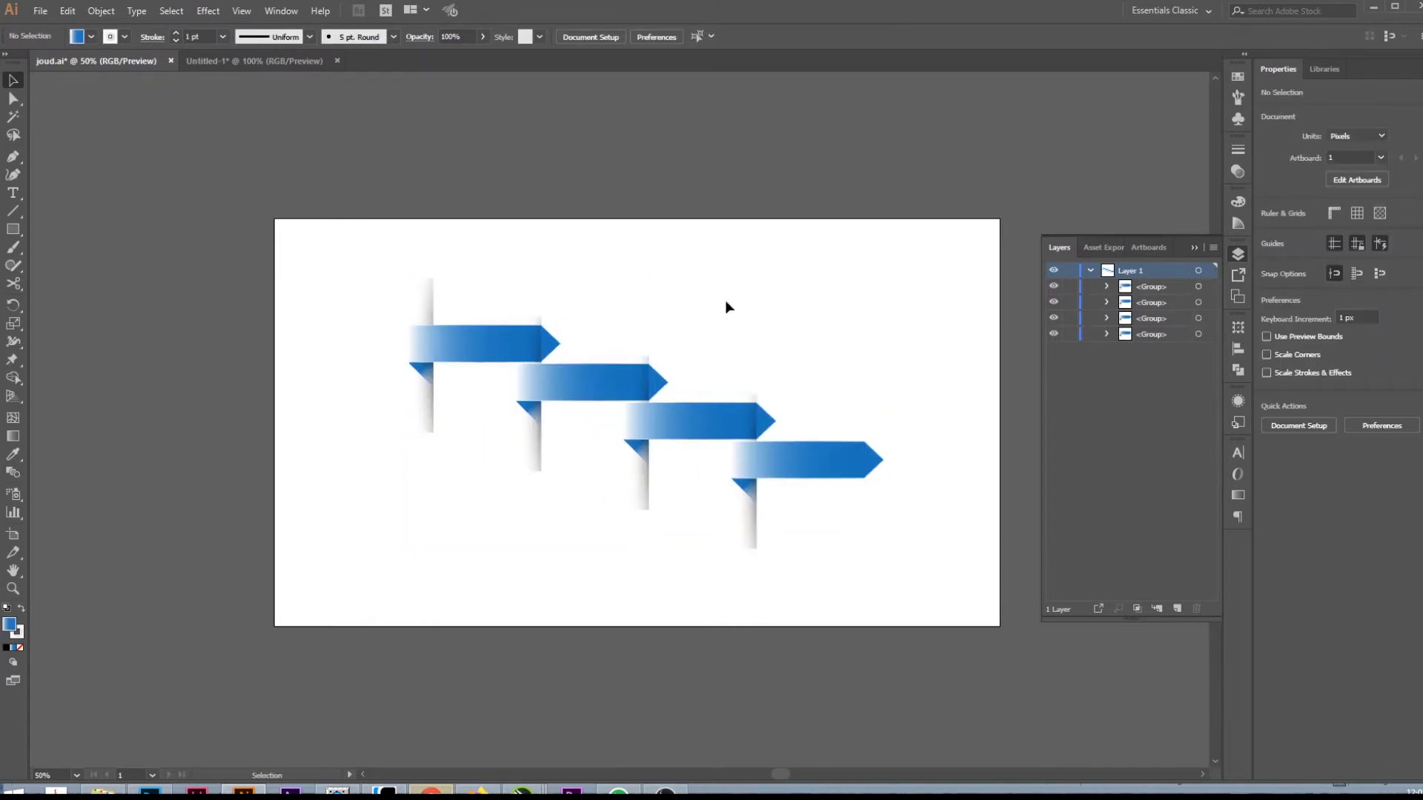
- Ungroup the second banner from the top and deselect its parts
{"action": "left_click", "coordinate": [628, 375]}
{"action": "left_click", "coordinate": [608, 379]}
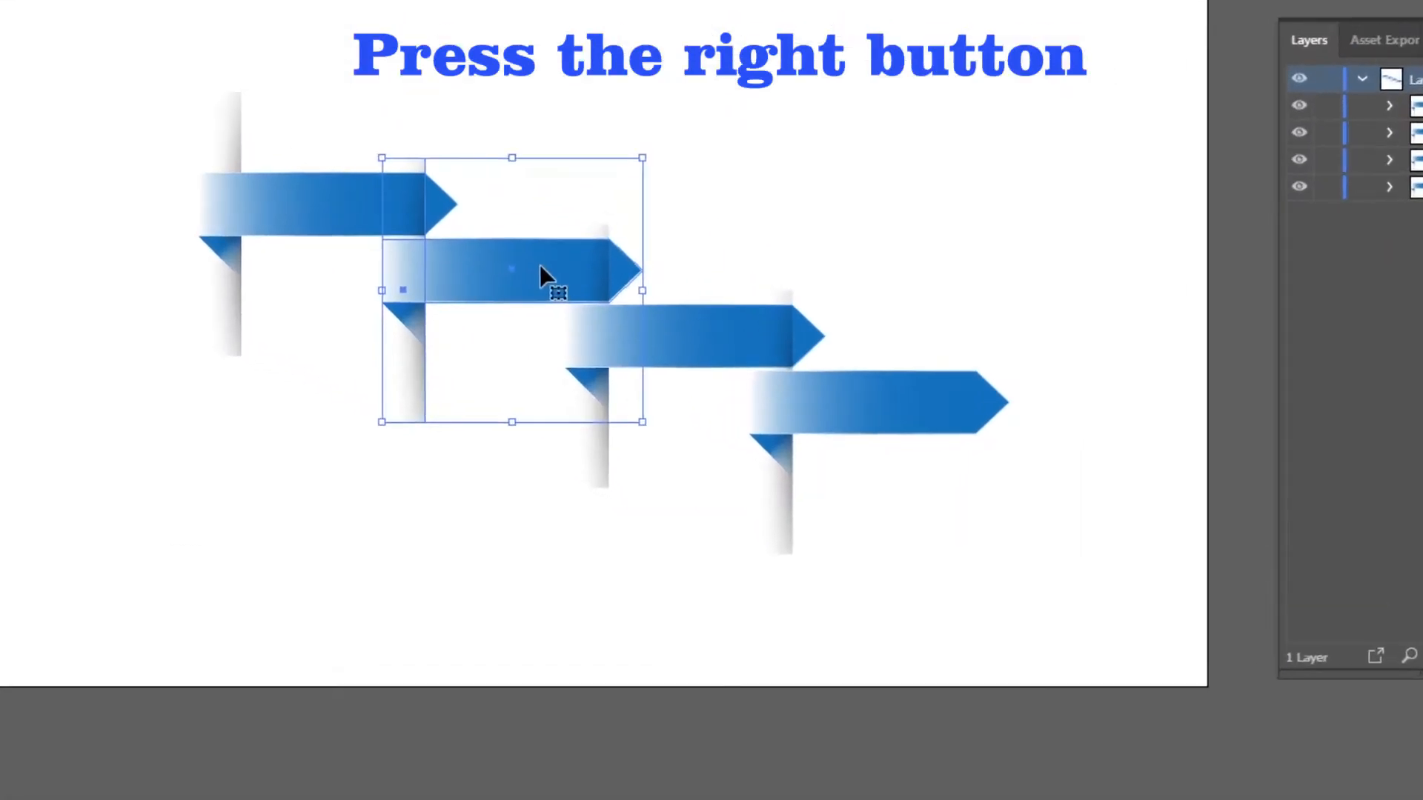
{"action": "right_click", "coordinate": [541, 265]}
{"action": "left_click", "coordinate": [667, 482]}
{"action": "left_click", "coordinate": [803, 248]}
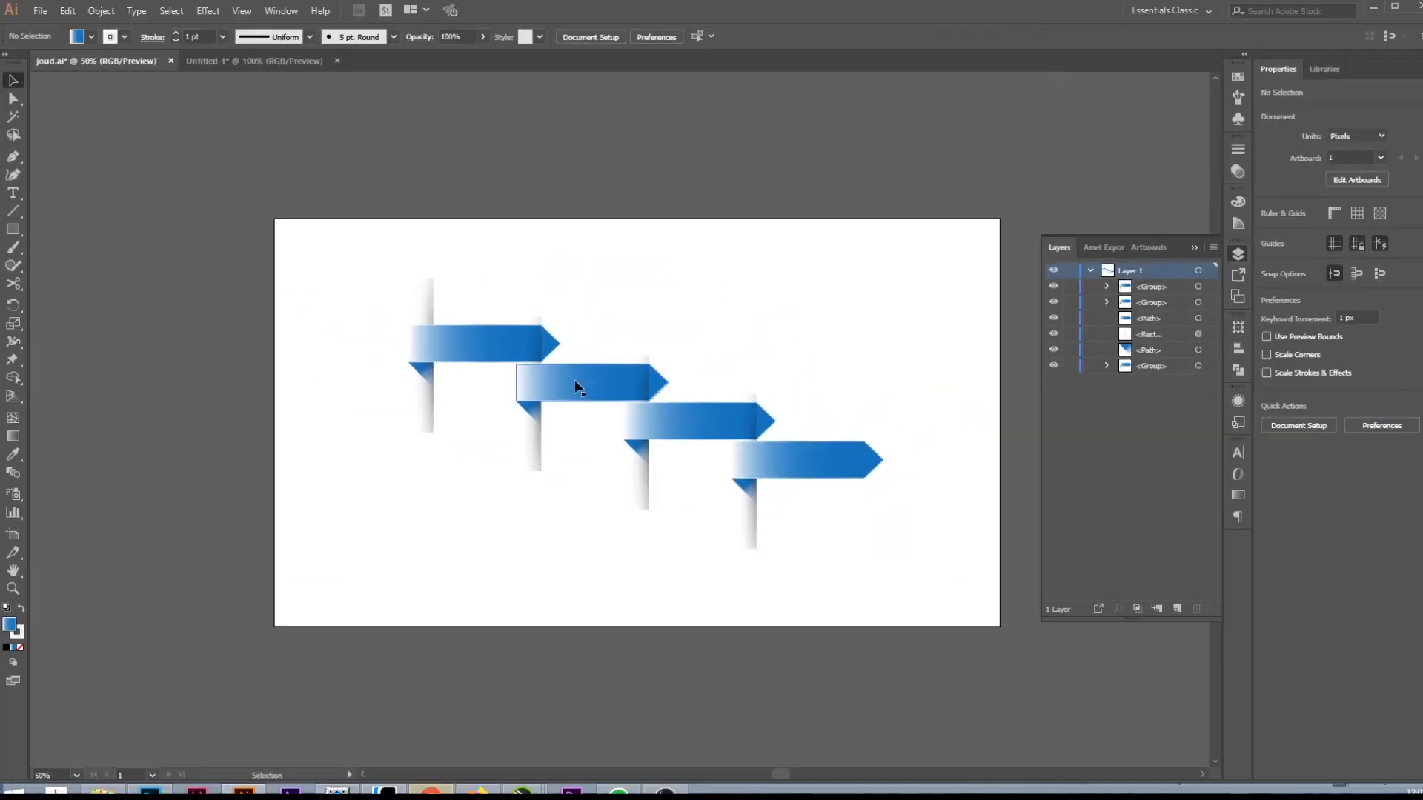
- Change the blue end stop of the second arrow's gradient to the orange swatch C=0 M=80 Y=95 K=0
{"action": "left_click", "coordinate": [575, 387]}
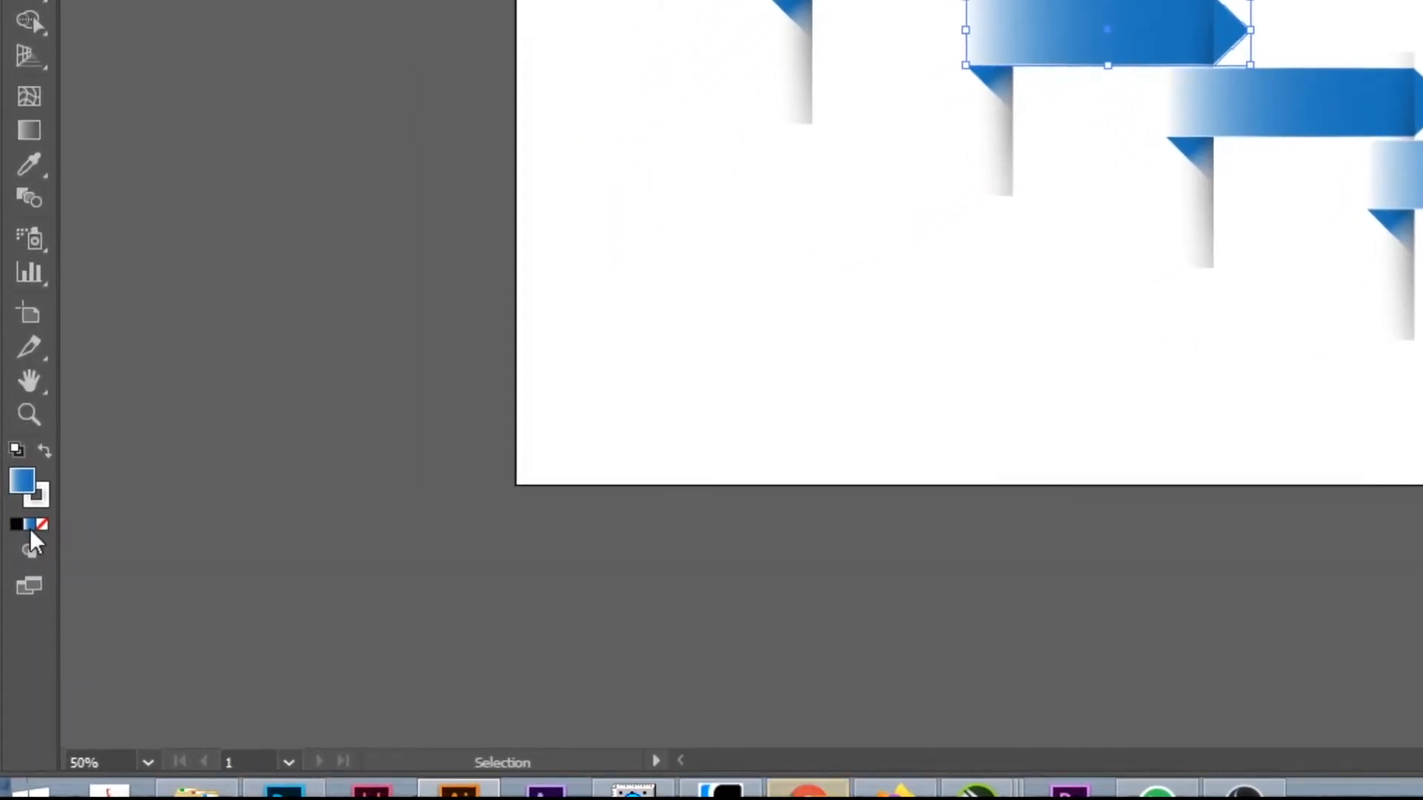
{"action": "left_click", "coordinate": [30, 529]}
{"action": "double_click", "coordinate": [1324, 535]}
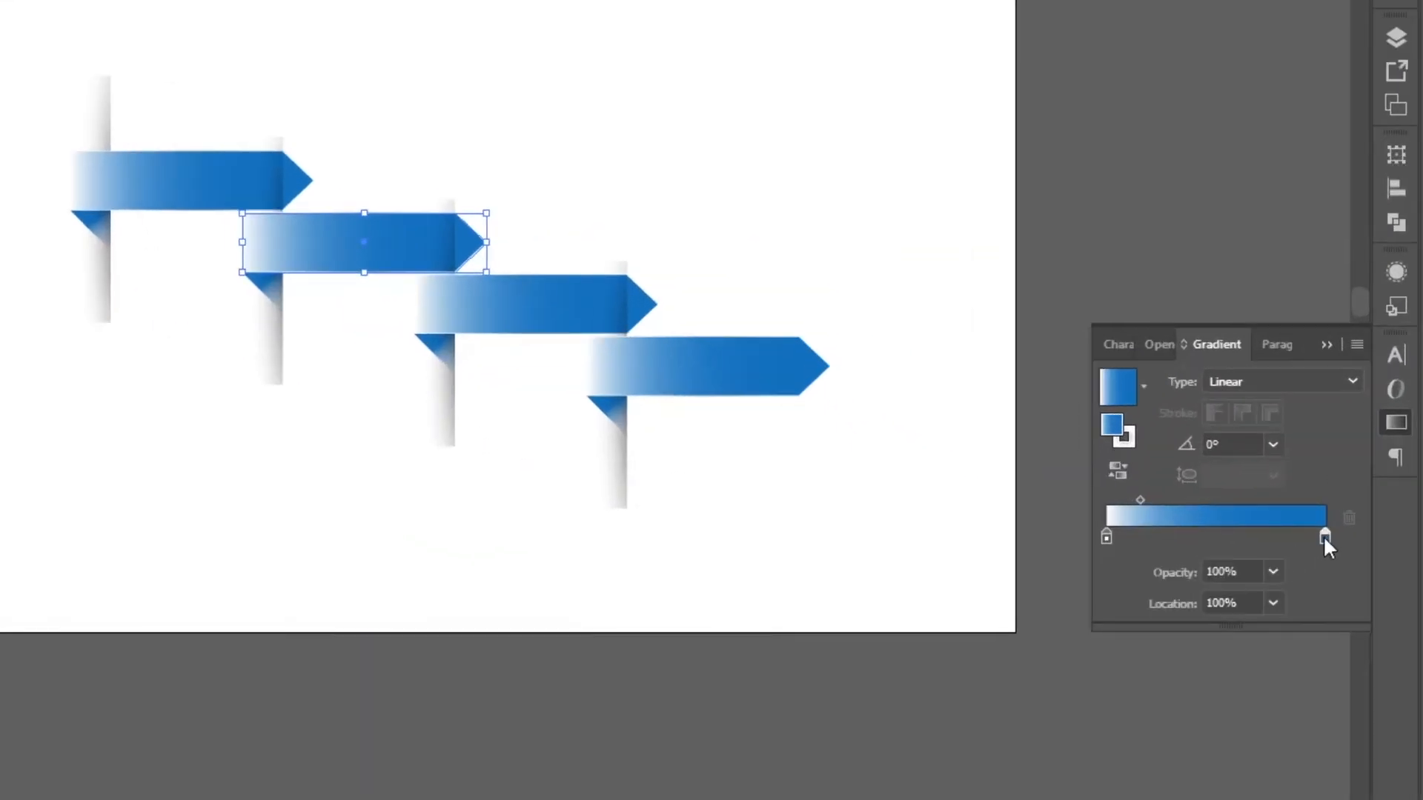
{"action": "left_click", "coordinate": [1231, 614]}
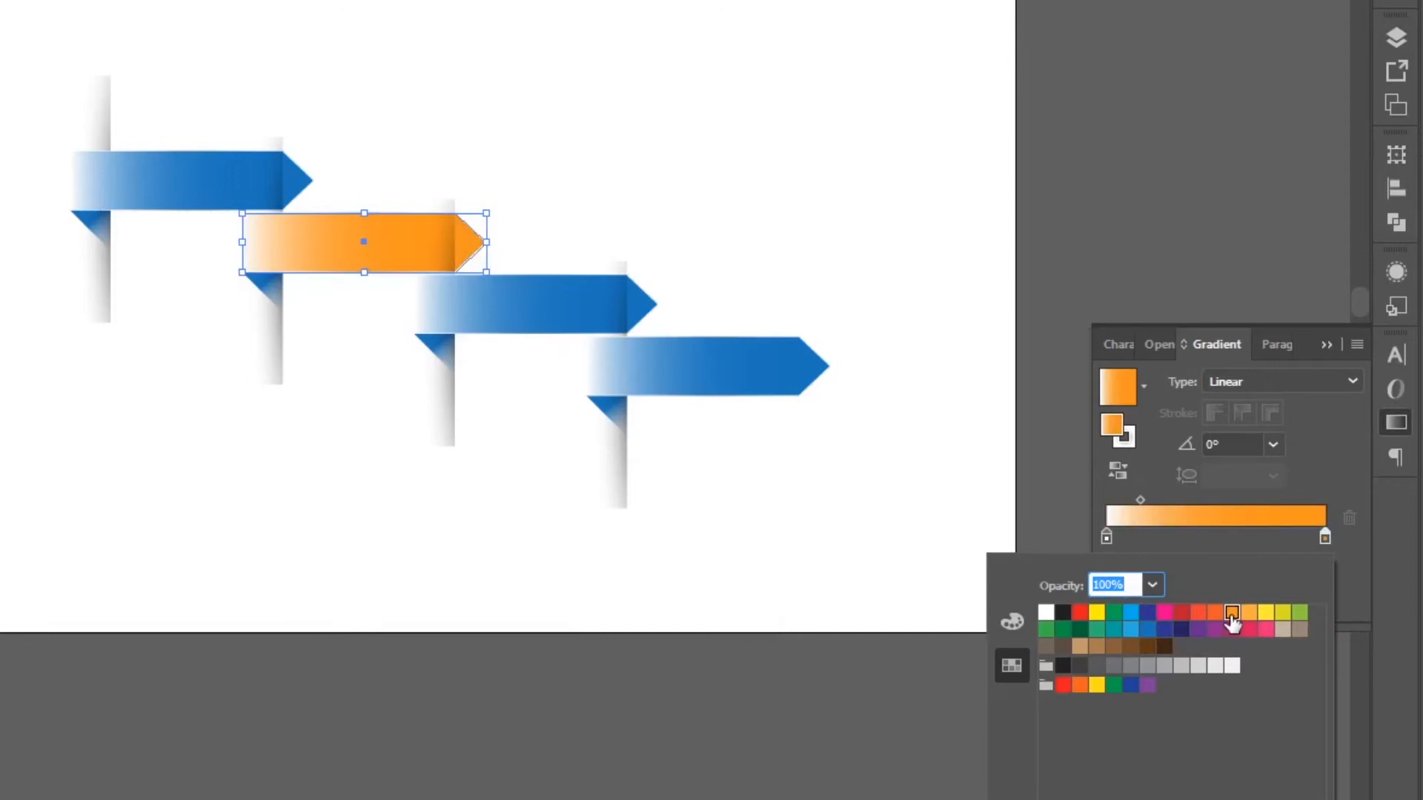
{"action": "left_click", "coordinate": [1215, 612]}
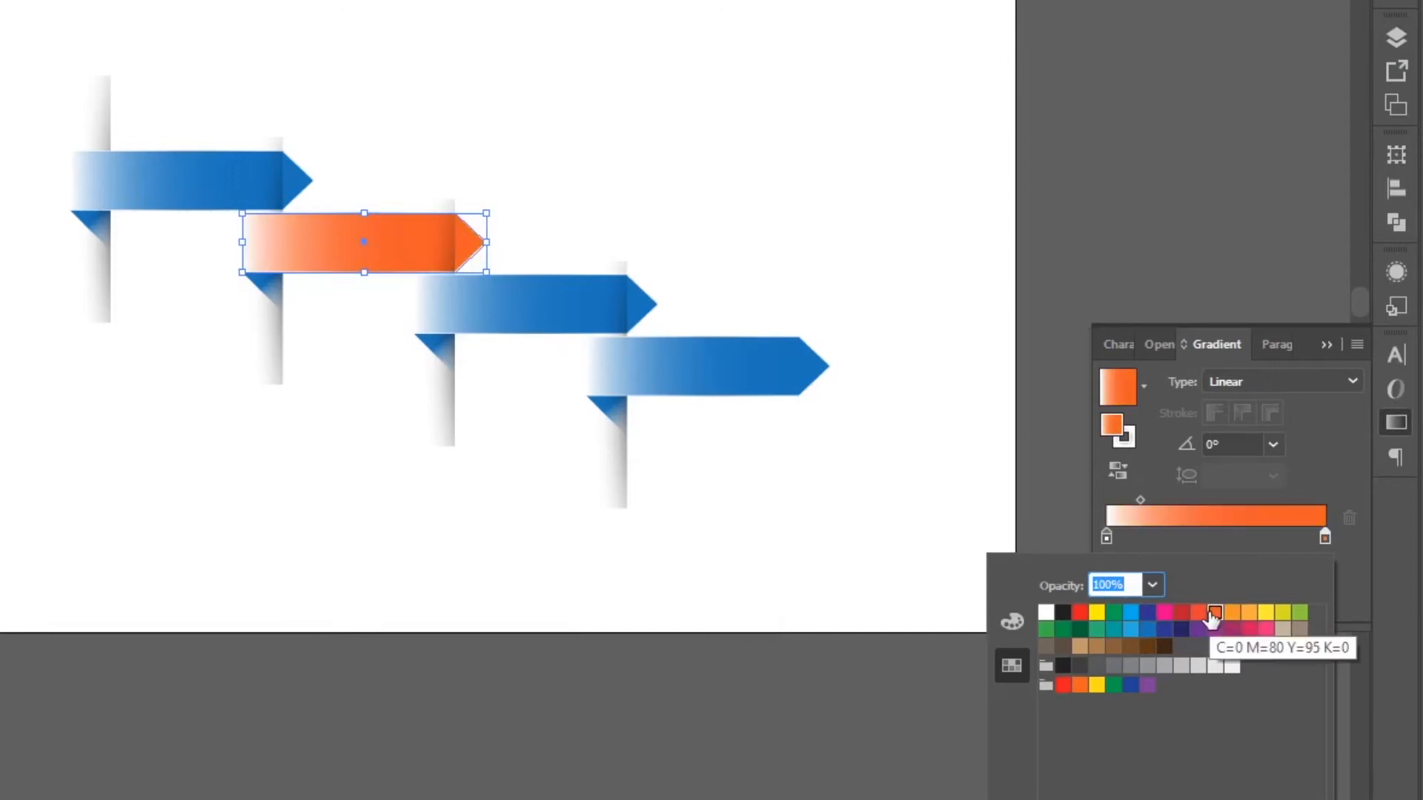
- Select only the second banner's triangular fold and change its blue gradient stop to the same orange as its arrow
{"action": "left_click", "coordinate": [275, 301]}
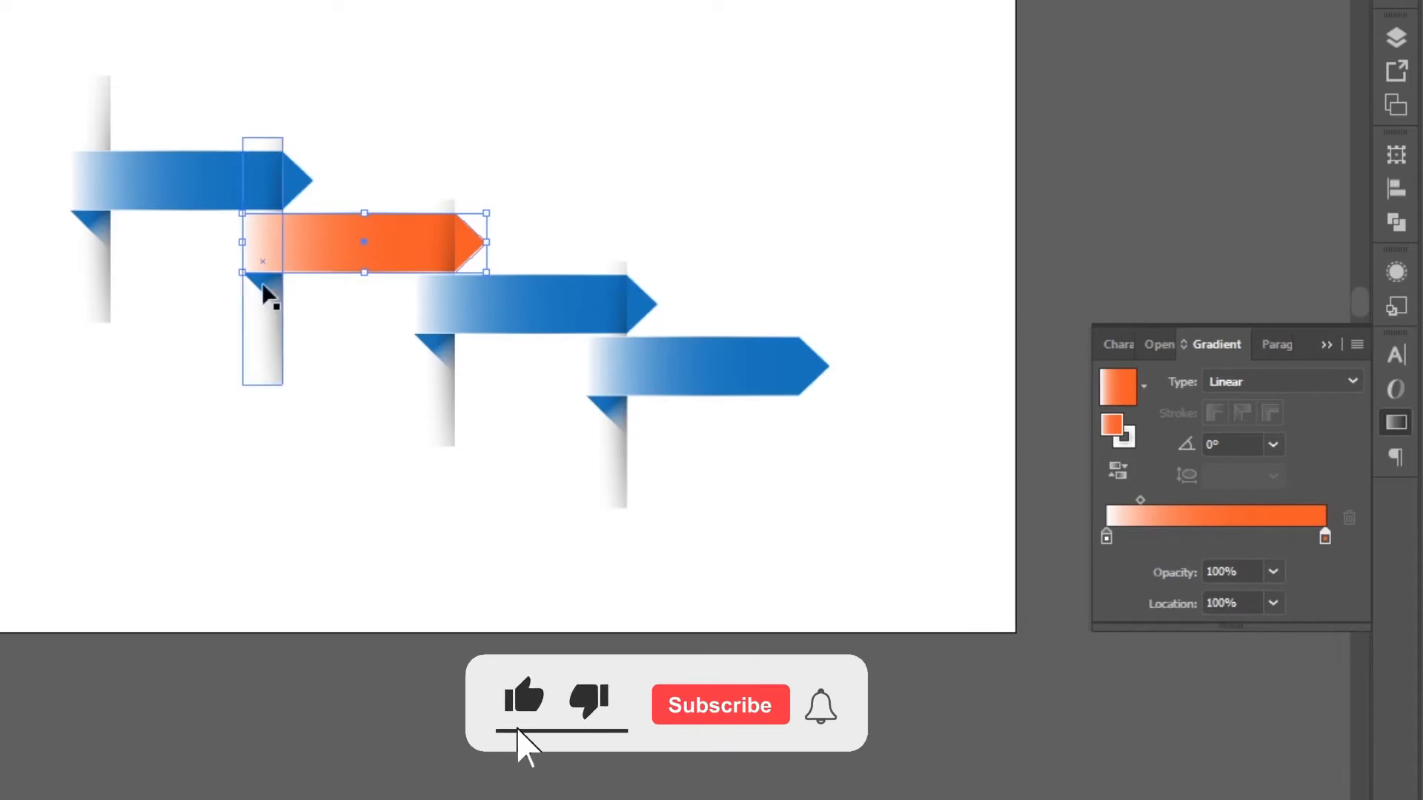
{"action": "left_click", "coordinate": [281, 295]}
{"action": "left_click_drag", "start_coordinate": [329, 331], "coordinate": [237, 270]}
{"action": "scroll", "coordinate": [277, 292], "scroll_direction": "up", "scroll_amount": 3}
{"action": "left_click", "coordinate": [305, 215], "text": "shift"}
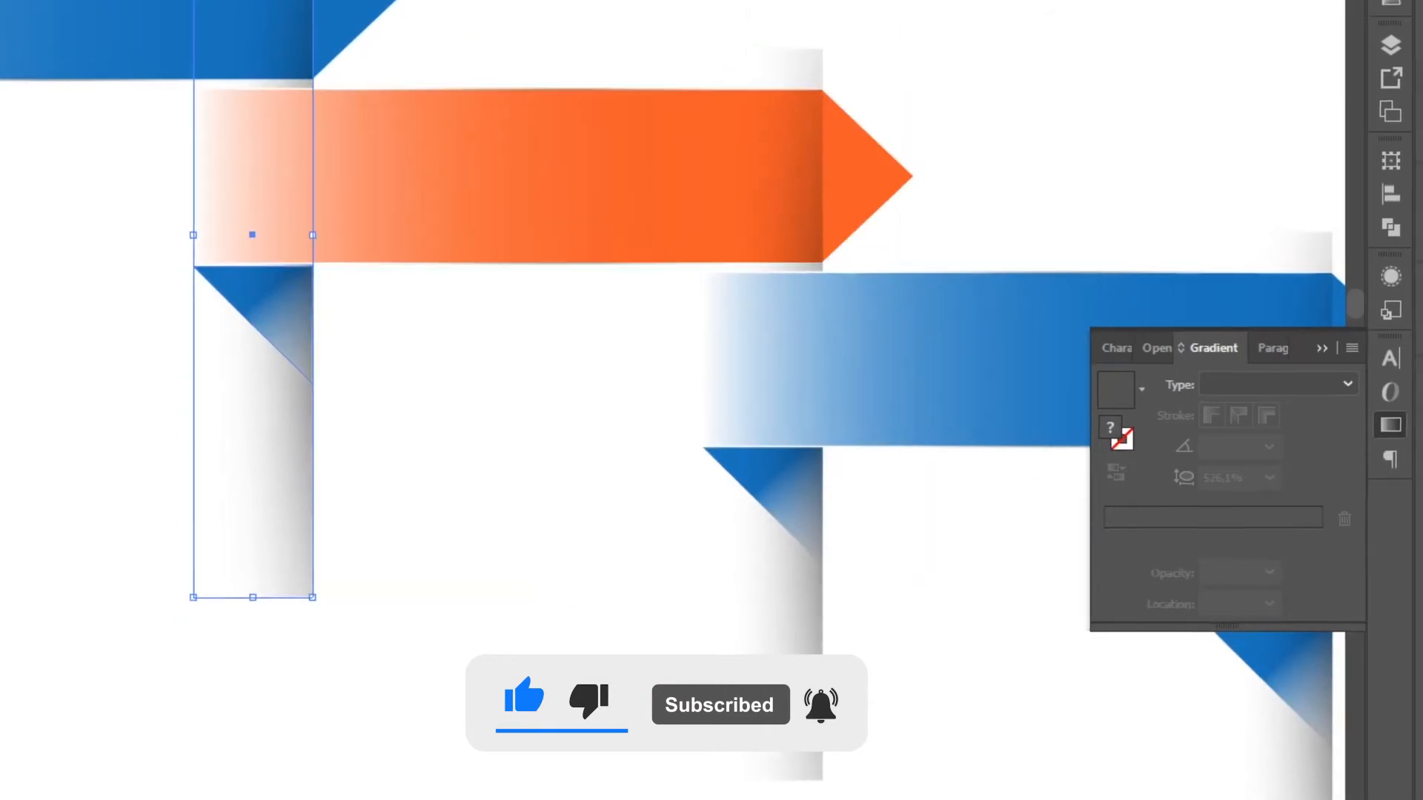
{"action": "left_click", "coordinate": [401, 36], "text": "shift"}
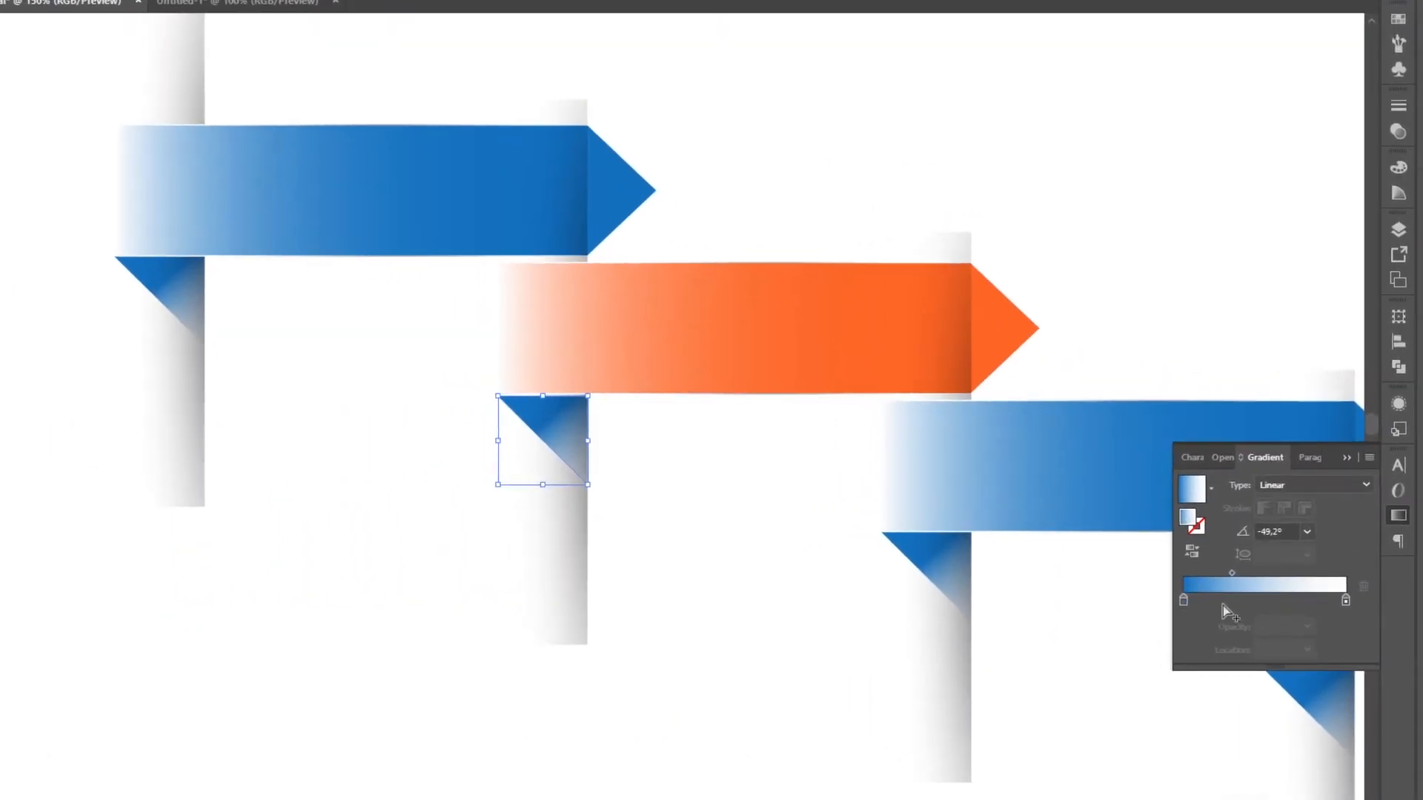
{"action": "double_click", "coordinate": [1185, 602]}
{"action": "left_click", "coordinate": [1246, 657]}
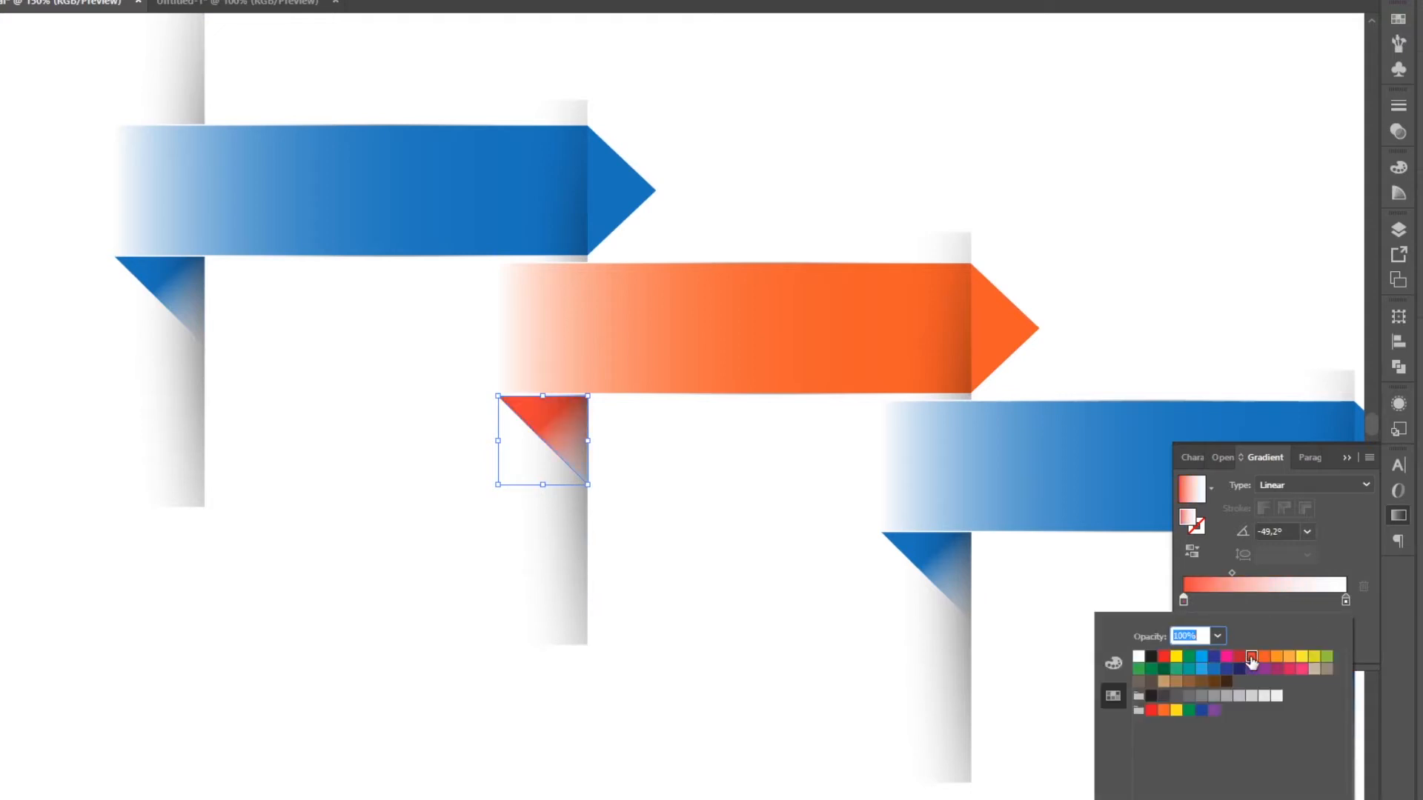
{"action": "left_click", "coordinate": [1263, 658]}
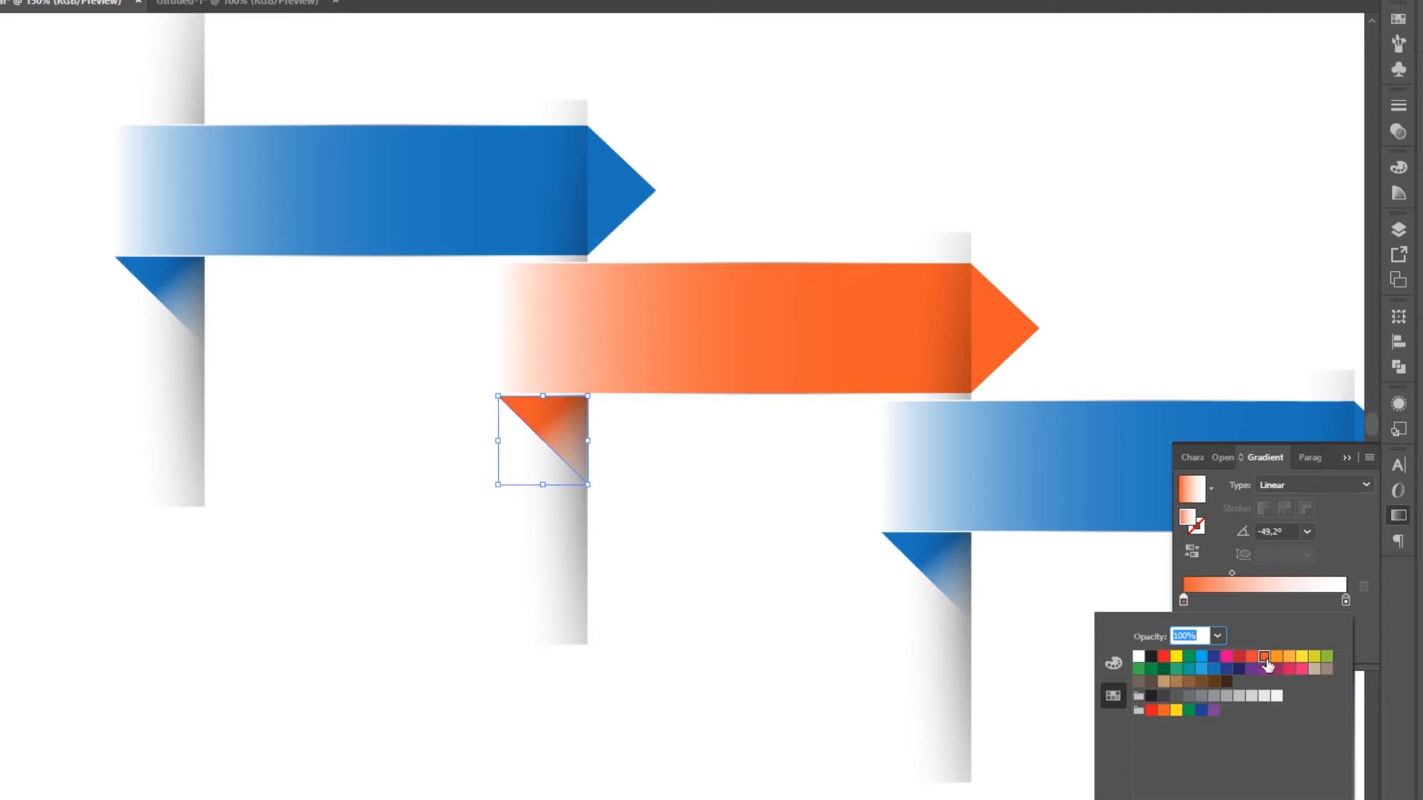
{"action": "left_click", "coordinate": [1348, 544]}
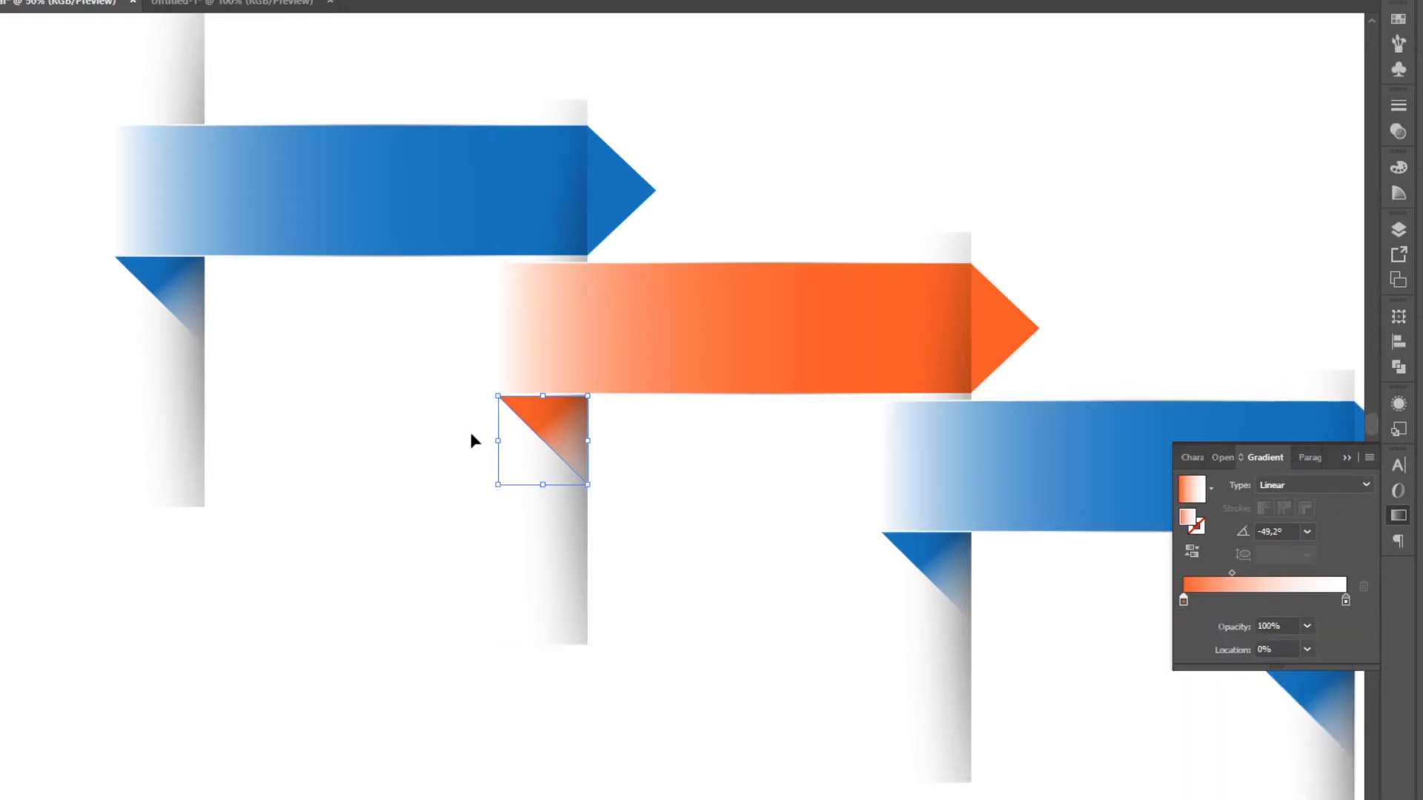
- Ungroup the third banner in the staircase
{"action": "scroll", "coordinate": [469, 433], "scroll_direction": "down", "scroll_amount": 4}
{"action": "scroll", "coordinate": [596, 449], "scroll_direction": "up", "scroll_amount": 1}
{"action": "left_click", "coordinate": [620, 445]}
{"action": "right_click", "coordinate": [619, 438]}
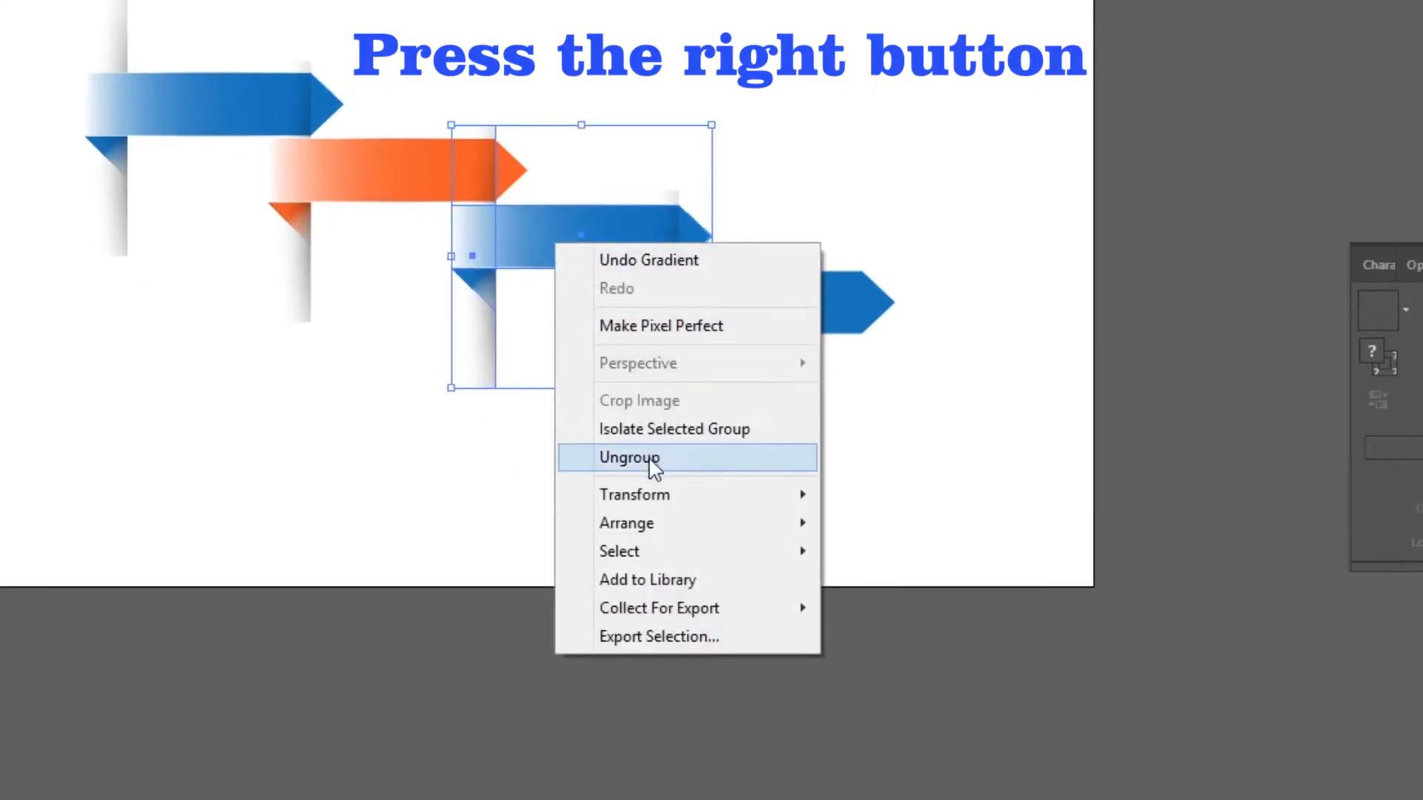
{"action": "left_click", "coordinate": [623, 589]}
- Select only the third arrow body and change the blue end stop of its gradient to light green
{"action": "scroll", "coordinate": [538, 281], "scroll_direction": "up", "scroll_amount": 2}
{"action": "left_click", "coordinate": [530, 279]}
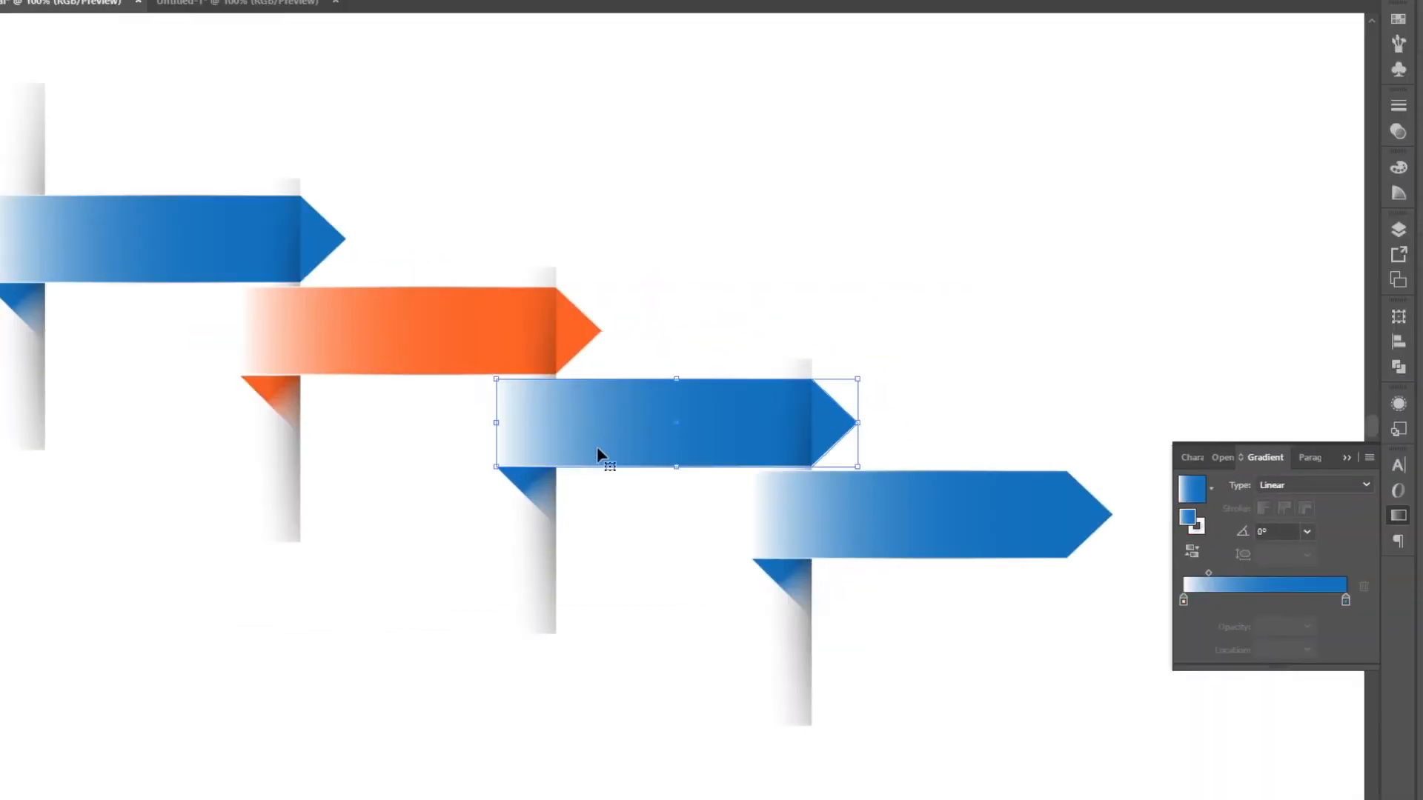
{"action": "left_click", "coordinate": [511, 487], "text": "shift"}
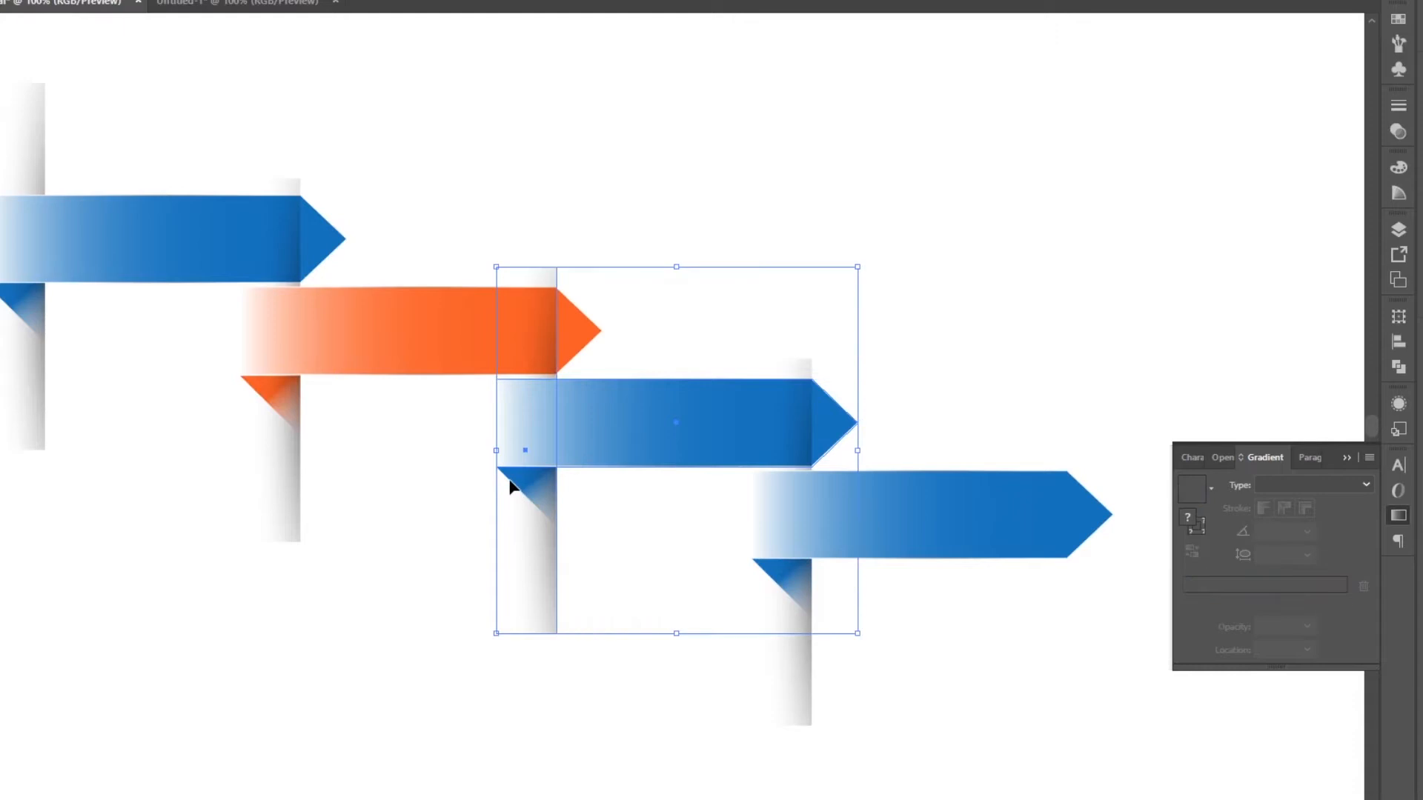
{"action": "left_click", "coordinate": [522, 487], "text": "shift"}
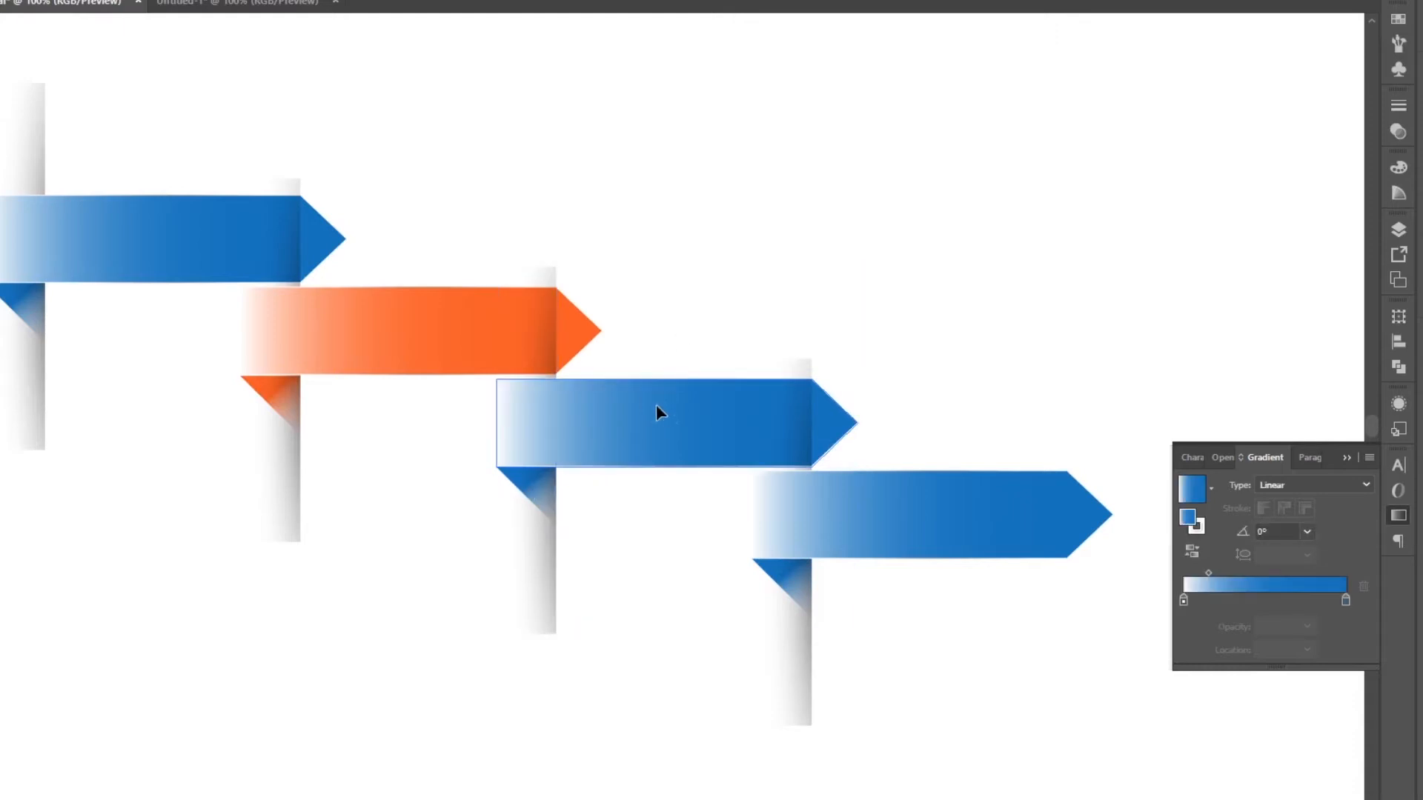
{"action": "double_click", "coordinate": [1345, 601]}
{"action": "left_click", "coordinate": [1326, 657]}
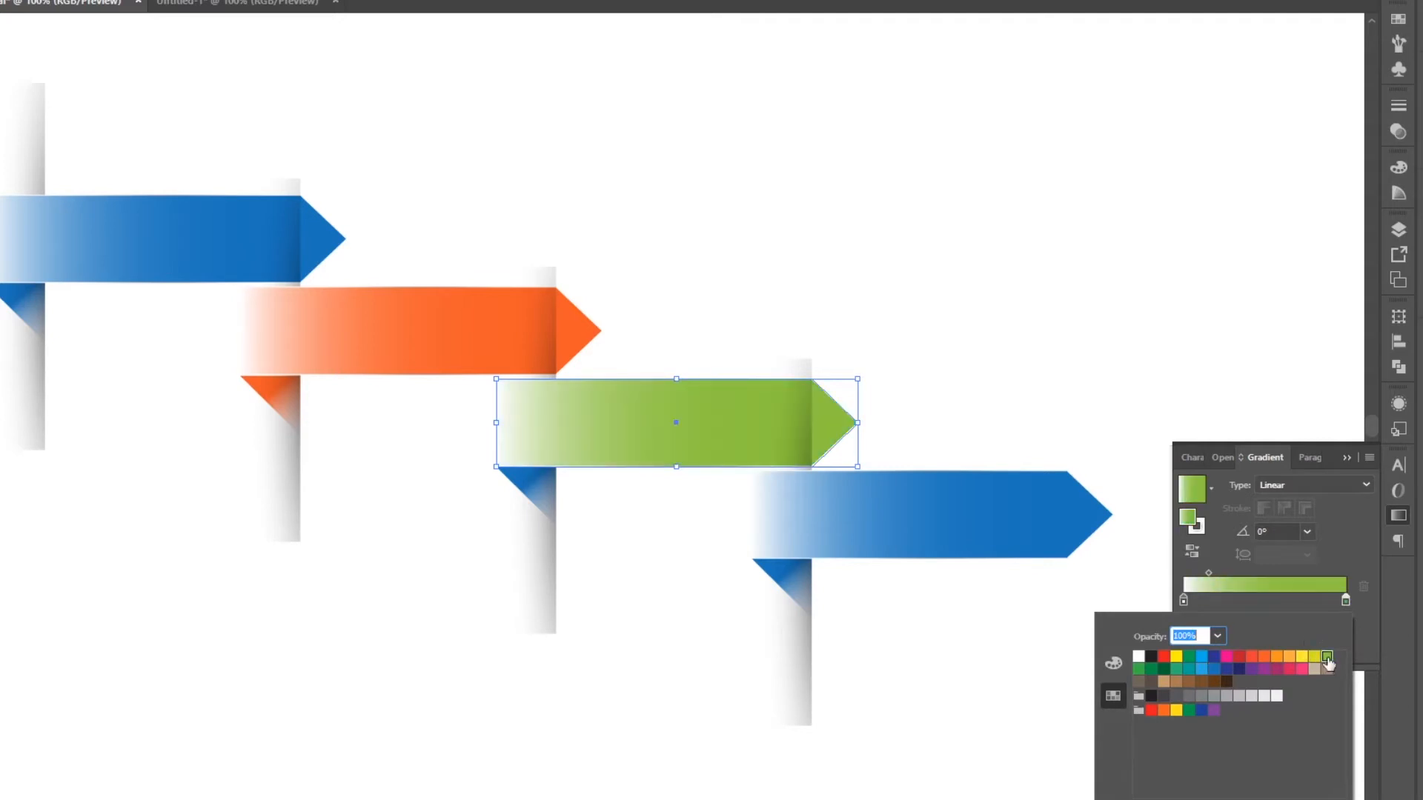
{"action": "left_click", "coordinate": [1343, 528]}
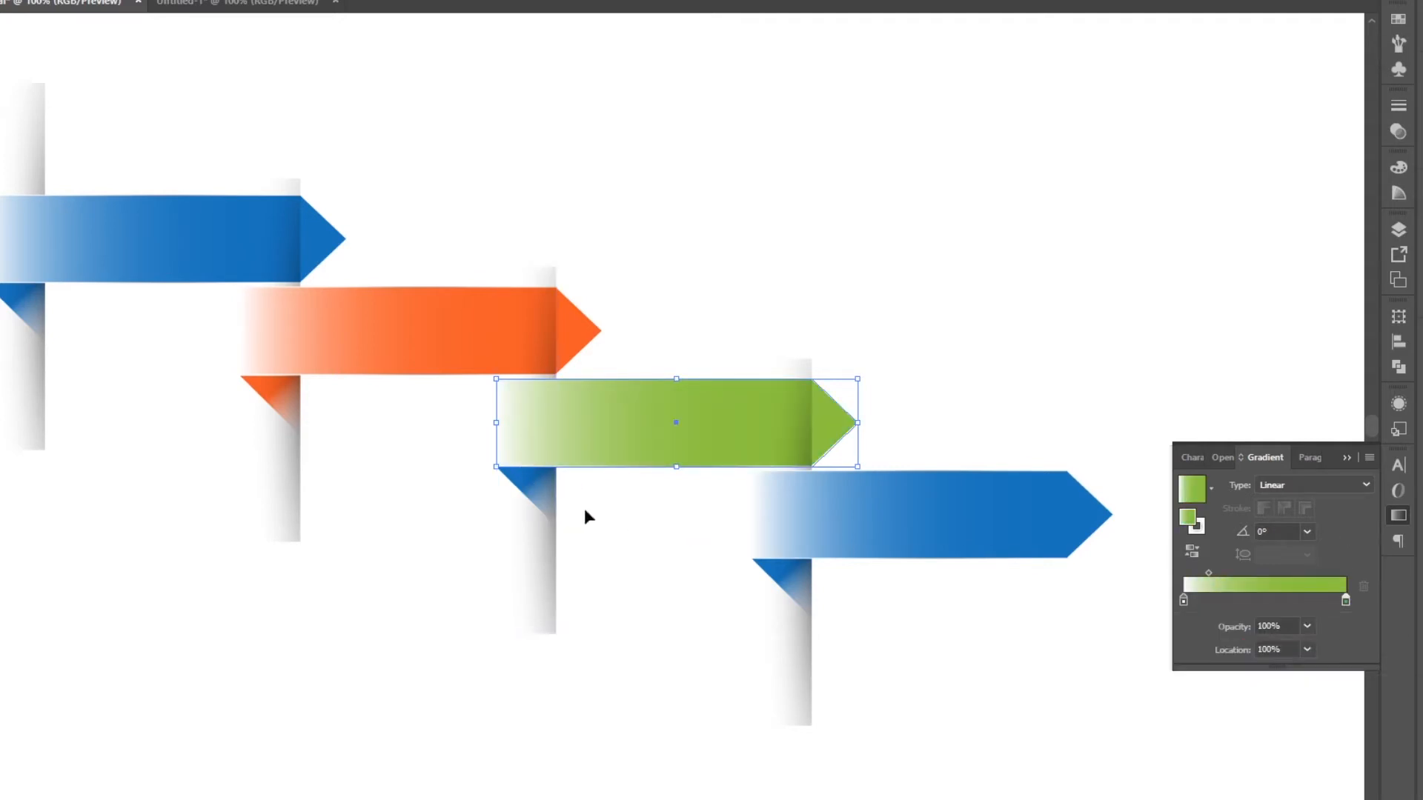
- Select only the third banner's triangular fold and change its blue gradient stop to the arrow's light green
{"action": "left_click", "coordinate": [1398, 231]}
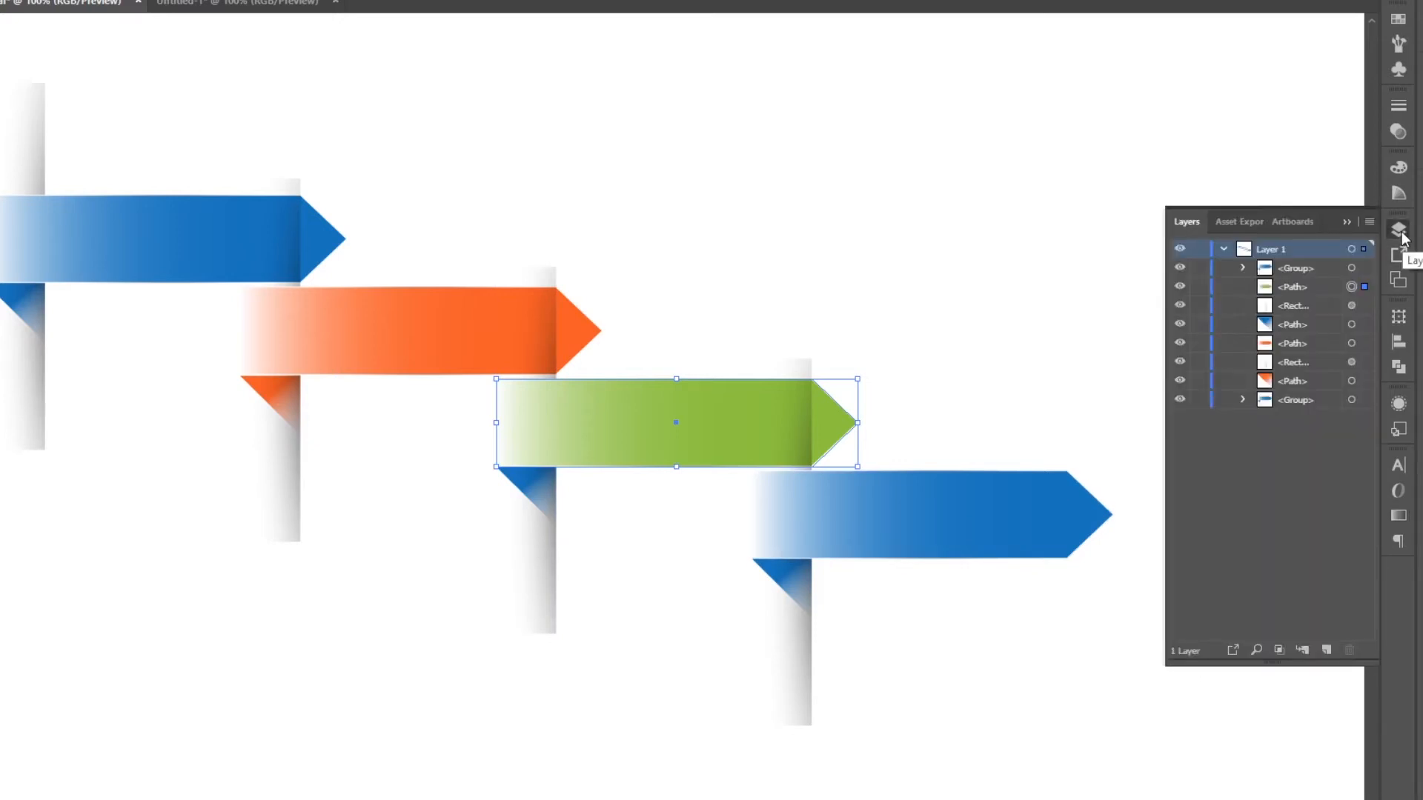
{"action": "left_click", "coordinate": [513, 481]}
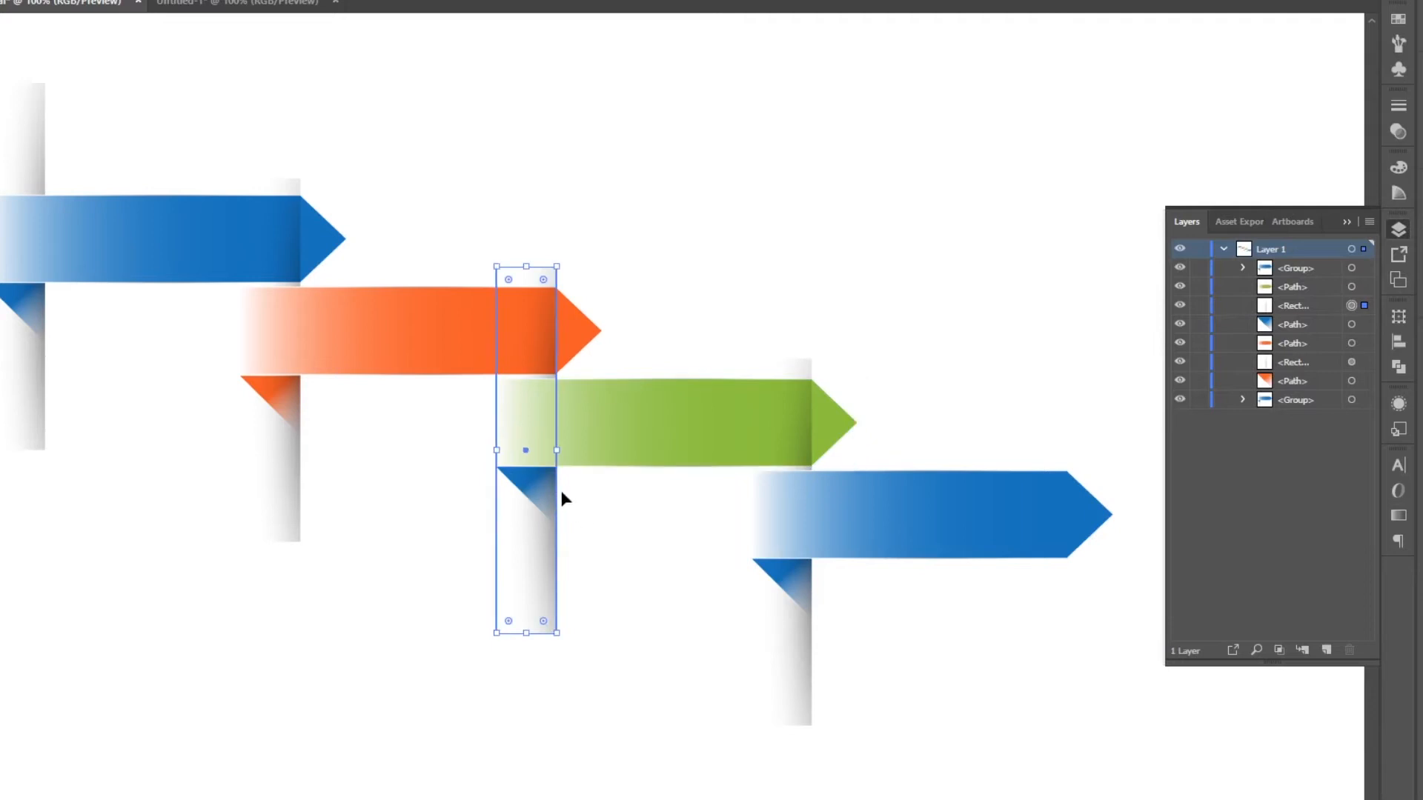
{"action": "left_click_drag", "start_coordinate": [597, 553], "coordinate": [510, 491]}
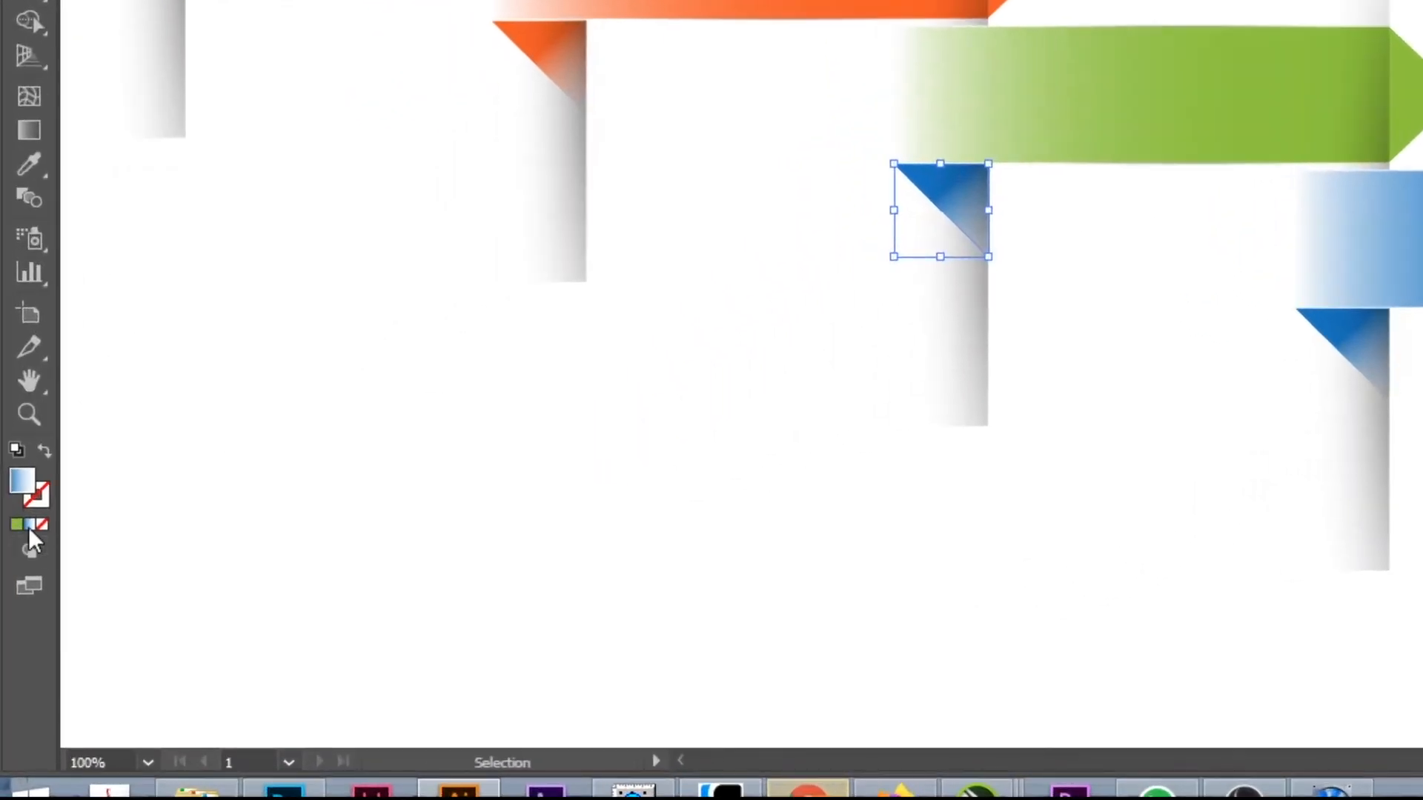
{"action": "left_click", "coordinate": [28, 527]}
{"action": "double_click", "coordinate": [1170, 603]}
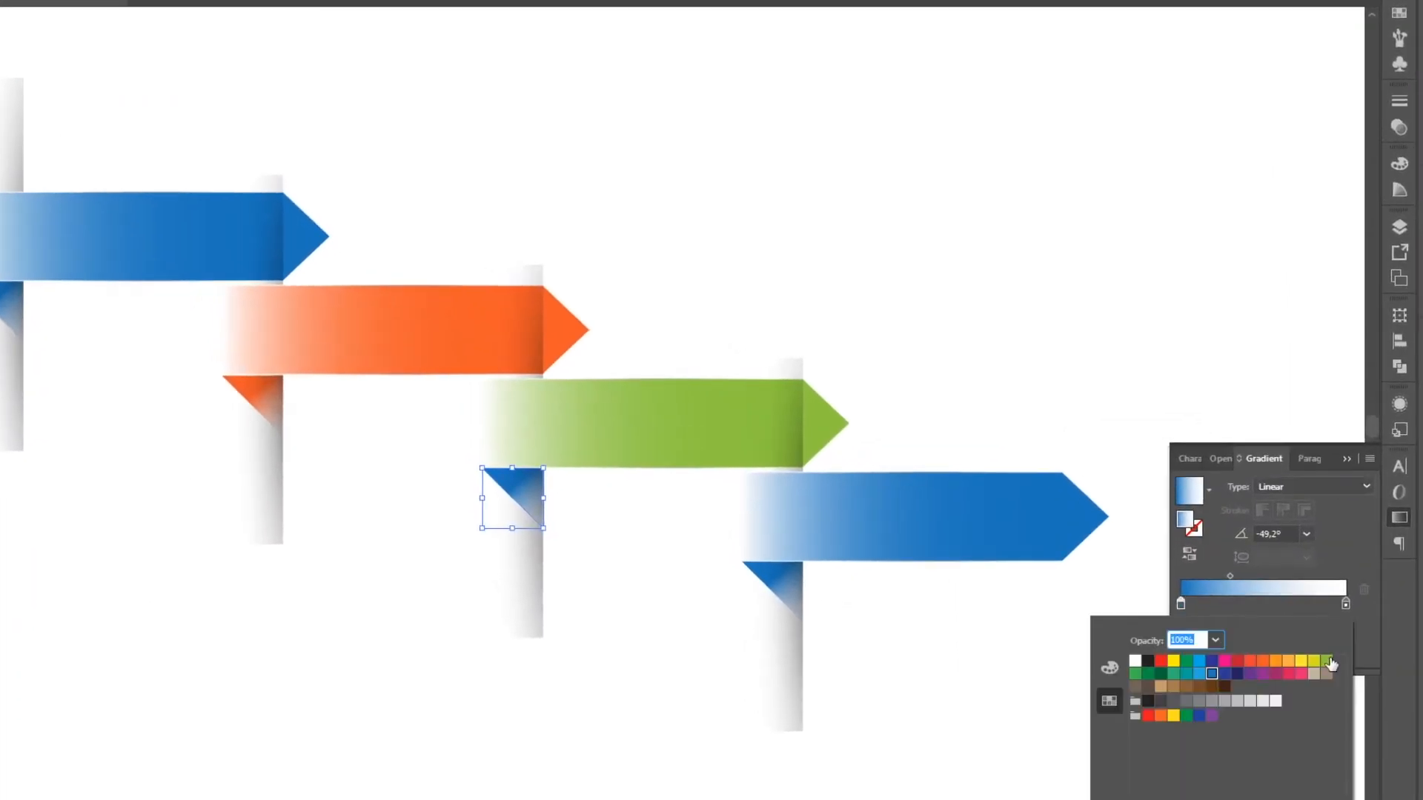
{"action": "left_click", "coordinate": [1327, 661]}
{"action": "left_click", "coordinate": [1260, 487]}
{"action": "key", "text": "a"}
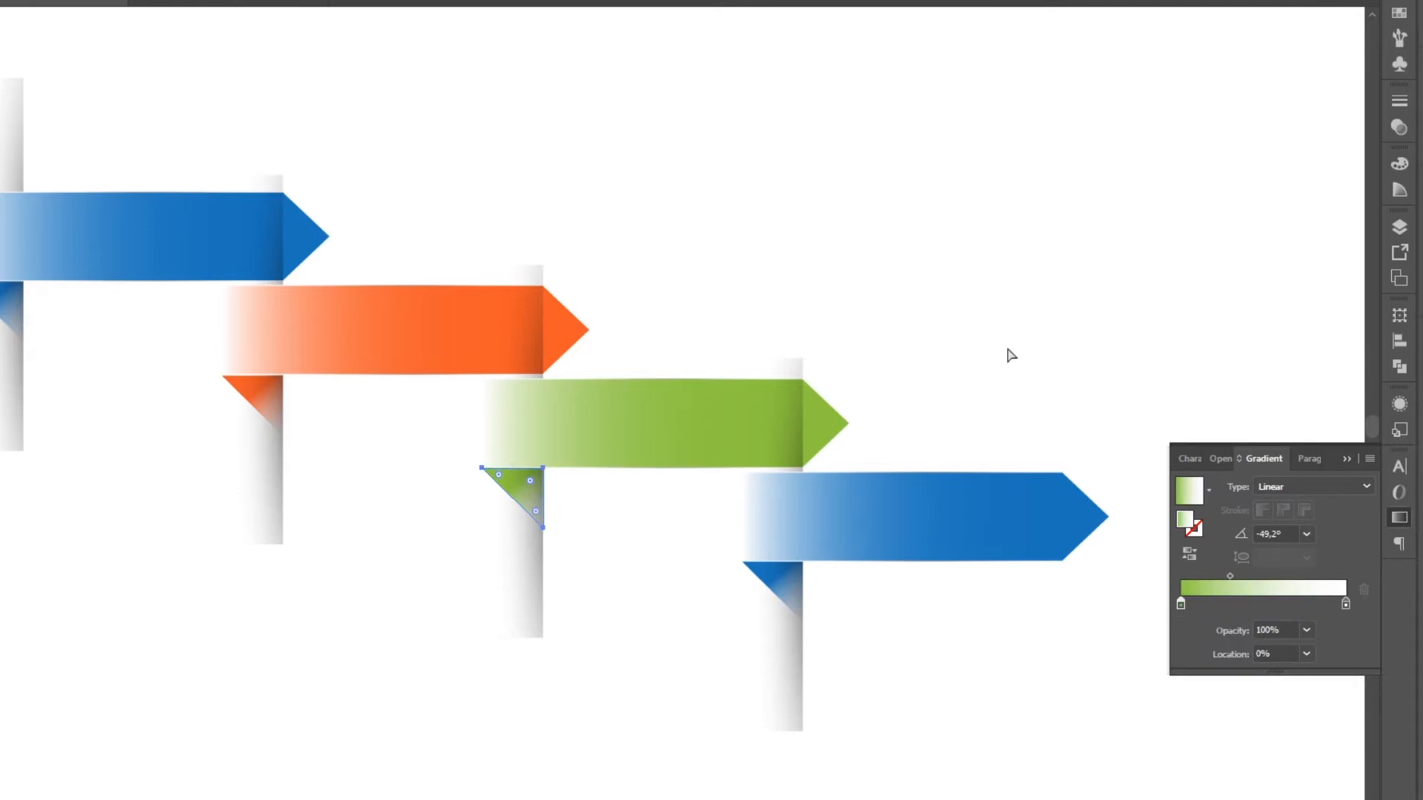
- Ungroup the fourth banner in the staircase
{"action": "key", "text": "ctrl+shift+a"}
{"action": "scroll", "coordinate": [652, 398], "scroll_direction": "down", "scroll_amount": 2}
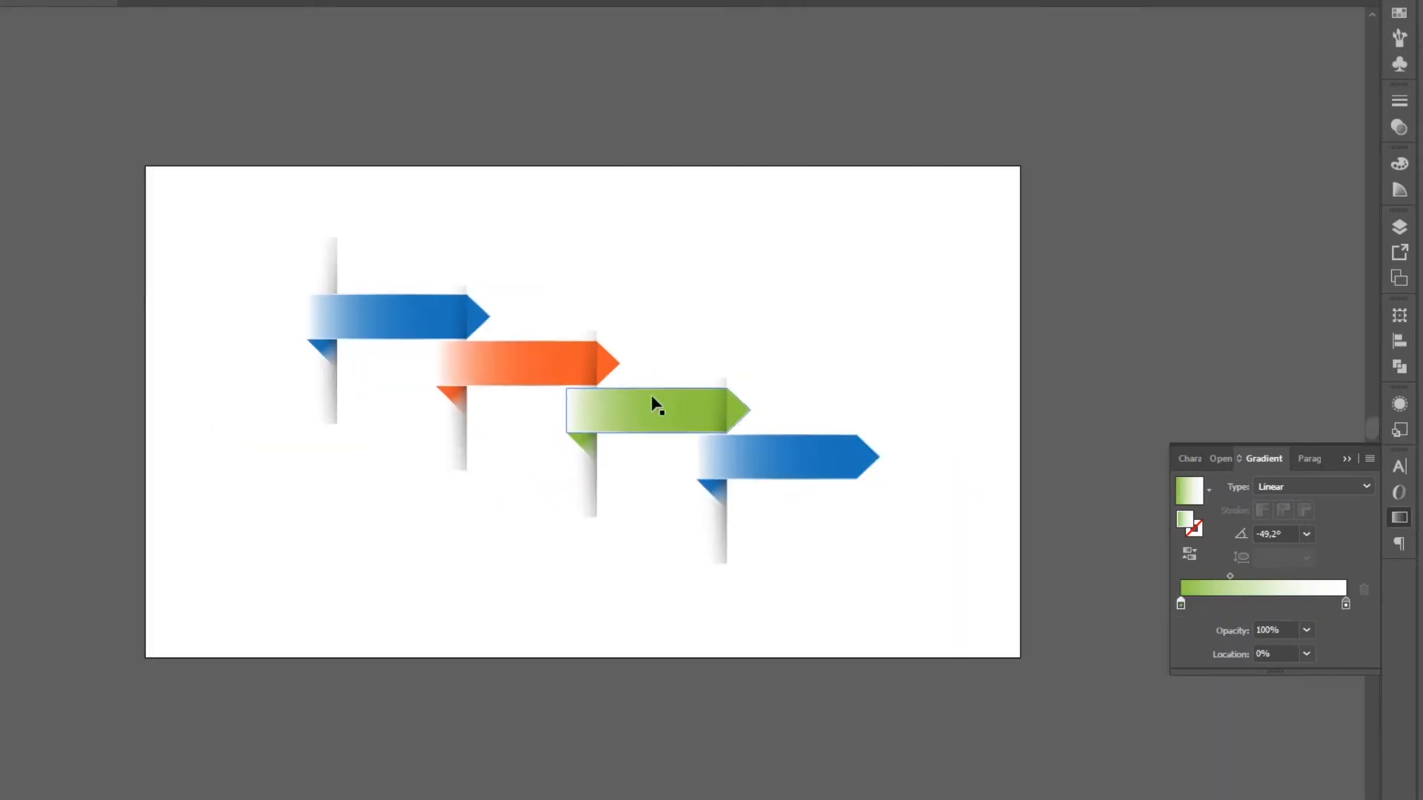
{"action": "left_click", "coordinate": [821, 443]}
{"action": "right_click", "coordinate": [819, 445]}
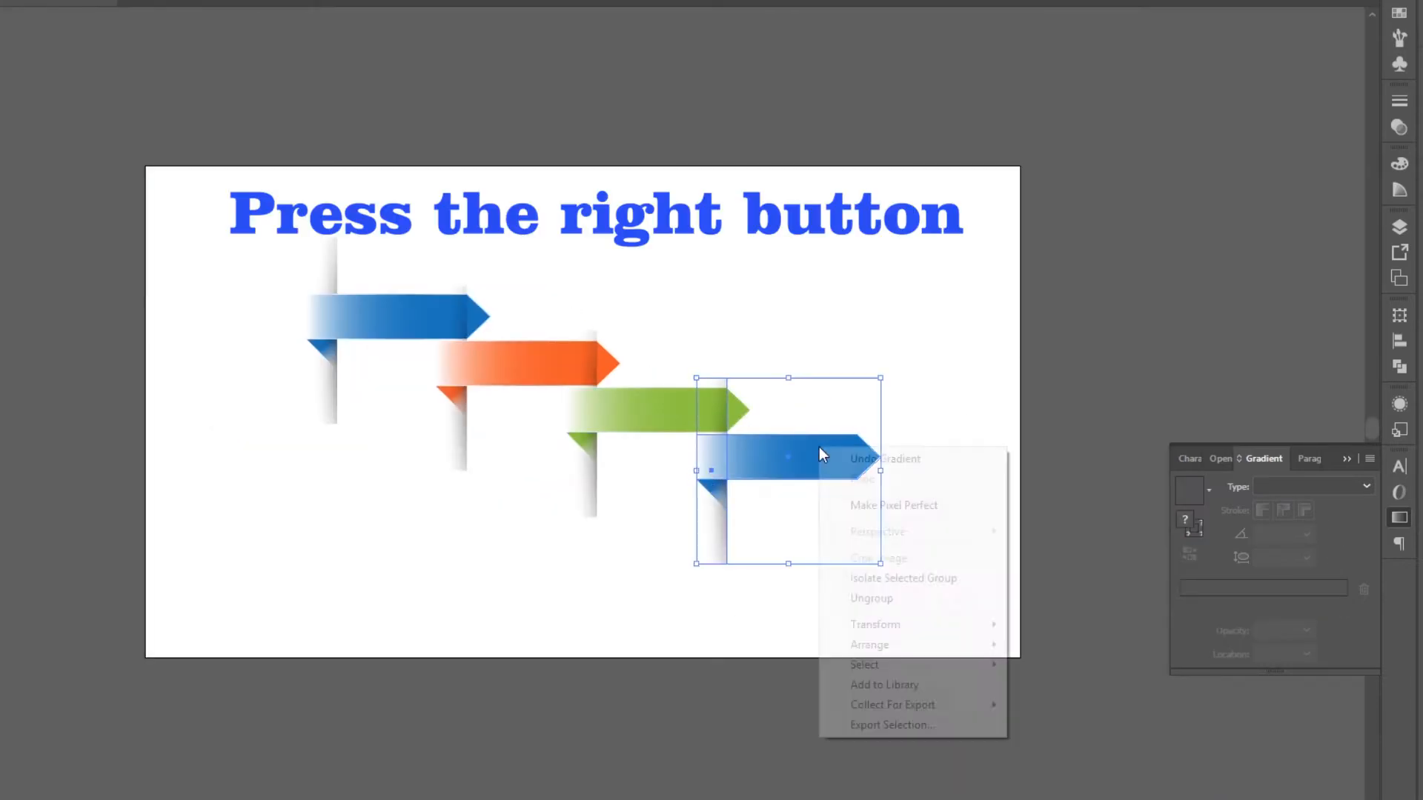
{"action": "left_click", "coordinate": [878, 598]}
{"action": "left_click", "coordinate": [712, 503]}
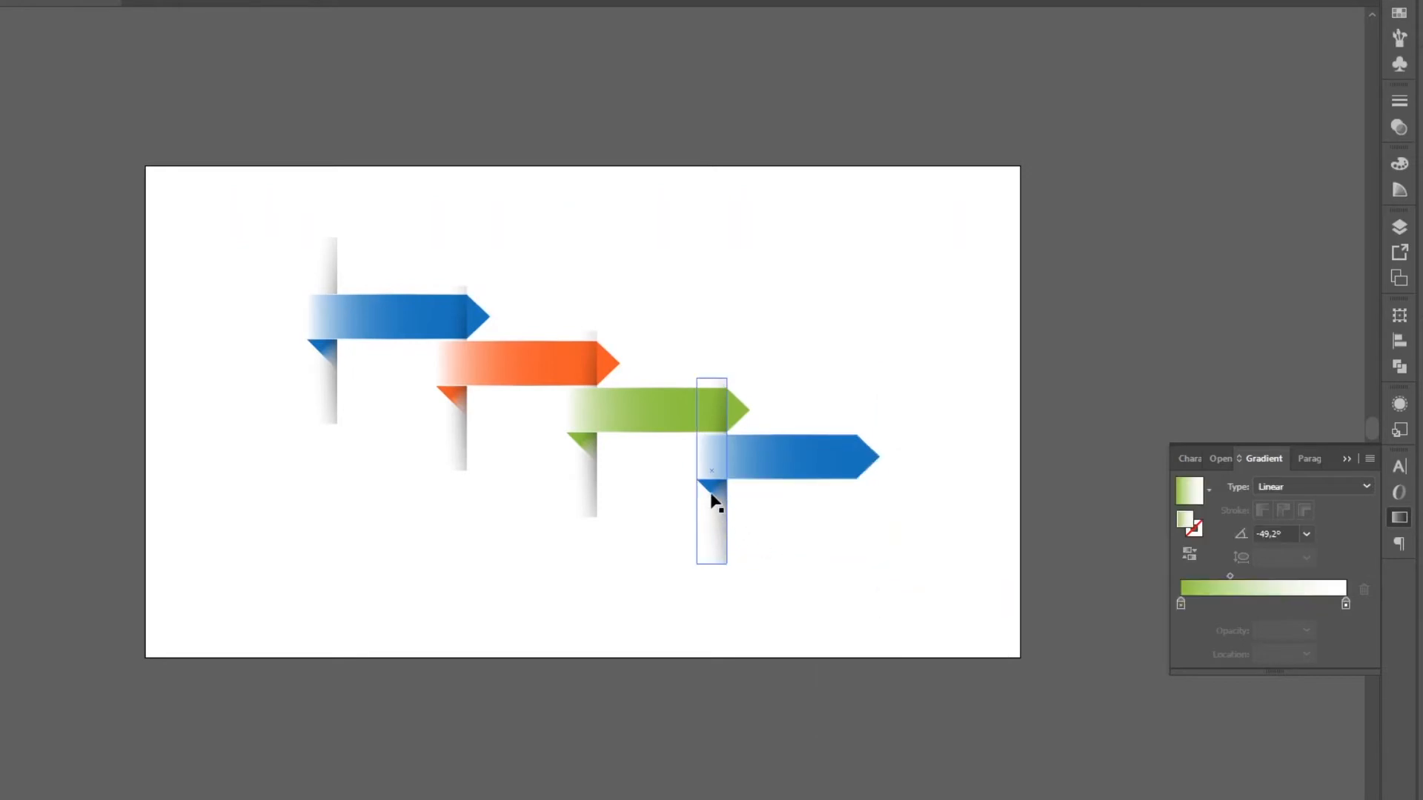
{"action": "left_click_drag", "start_coordinate": [739, 545], "coordinate": [740, 509]}
{"action": "left_click", "coordinate": [721, 518], "text": "shift"}
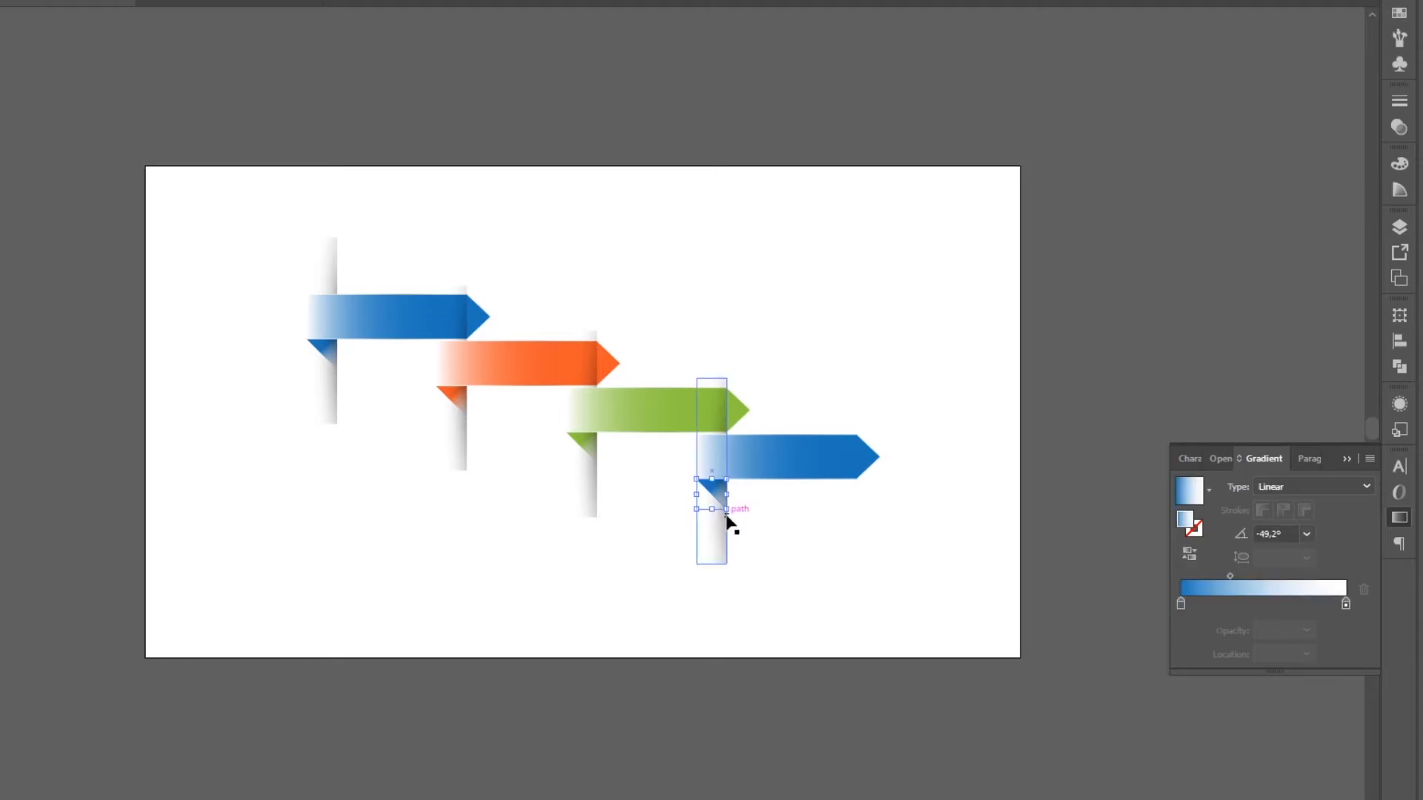
- Select only the fourth arrow body and change the blue end stop of its gradient to bright blue 003ce9
{"action": "scroll", "coordinate": [727, 518], "scroll_direction": "up", "scroll_amount": 3}
{"action": "left_click", "coordinate": [896, 353]}
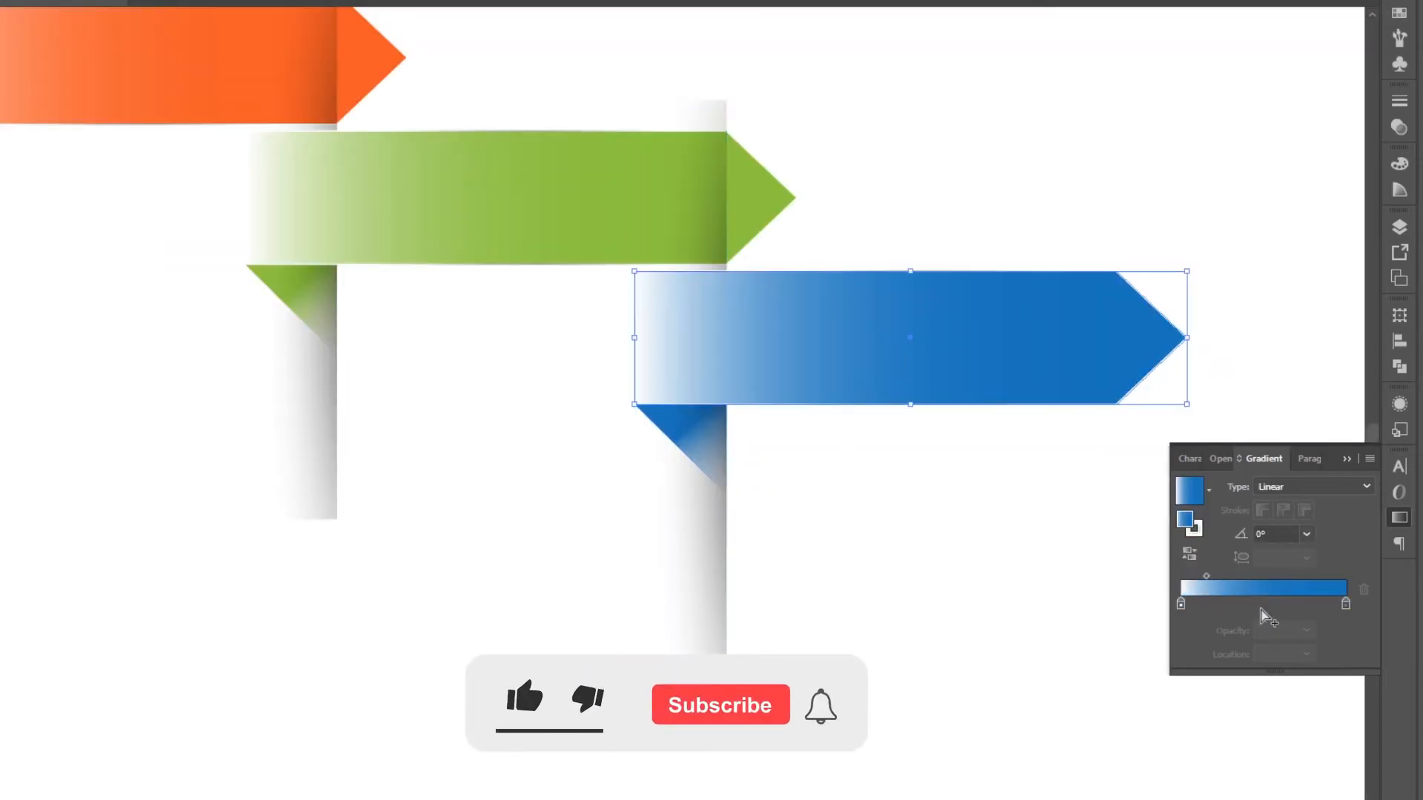
{"action": "left_click", "coordinate": [1345, 605]}
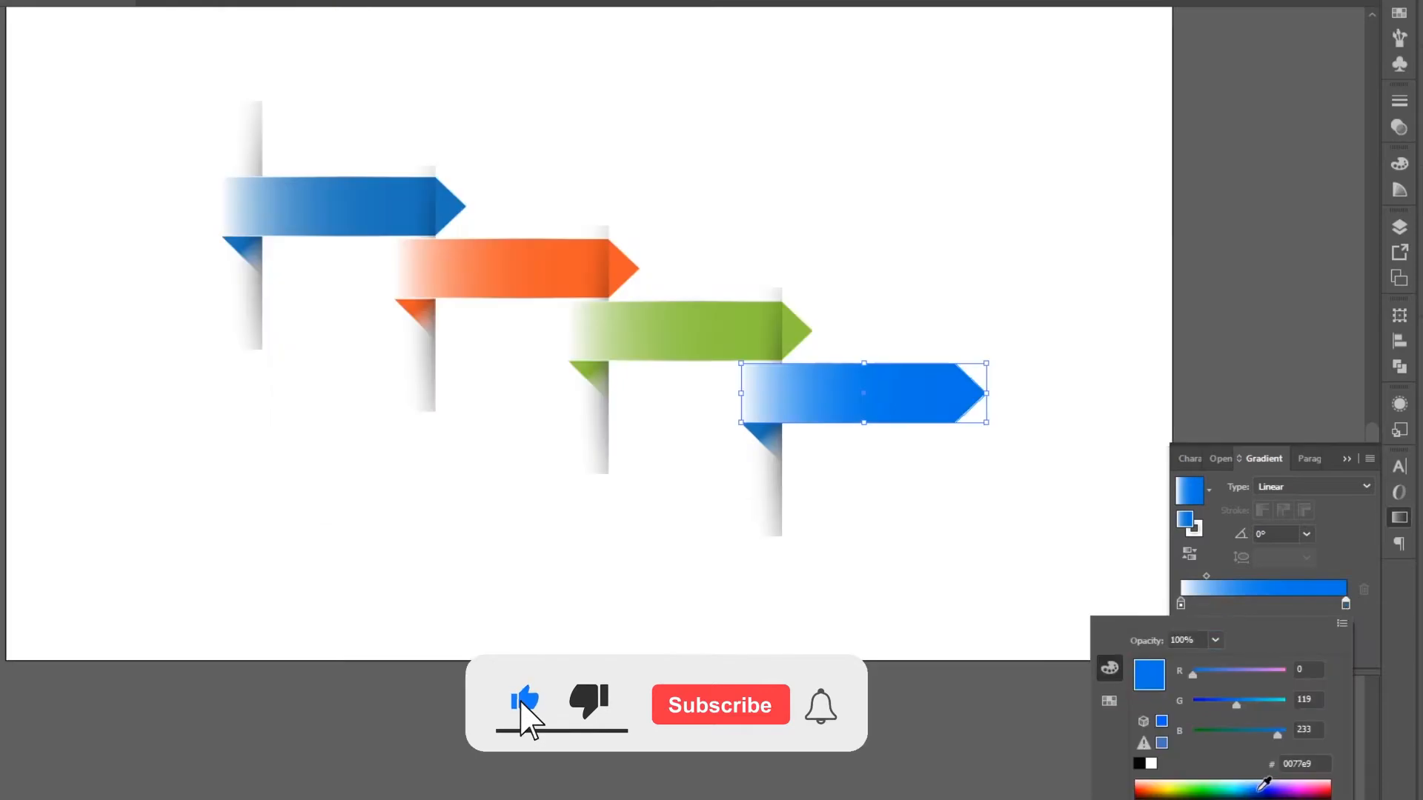
{"action": "left_click", "coordinate": [1260, 791]}
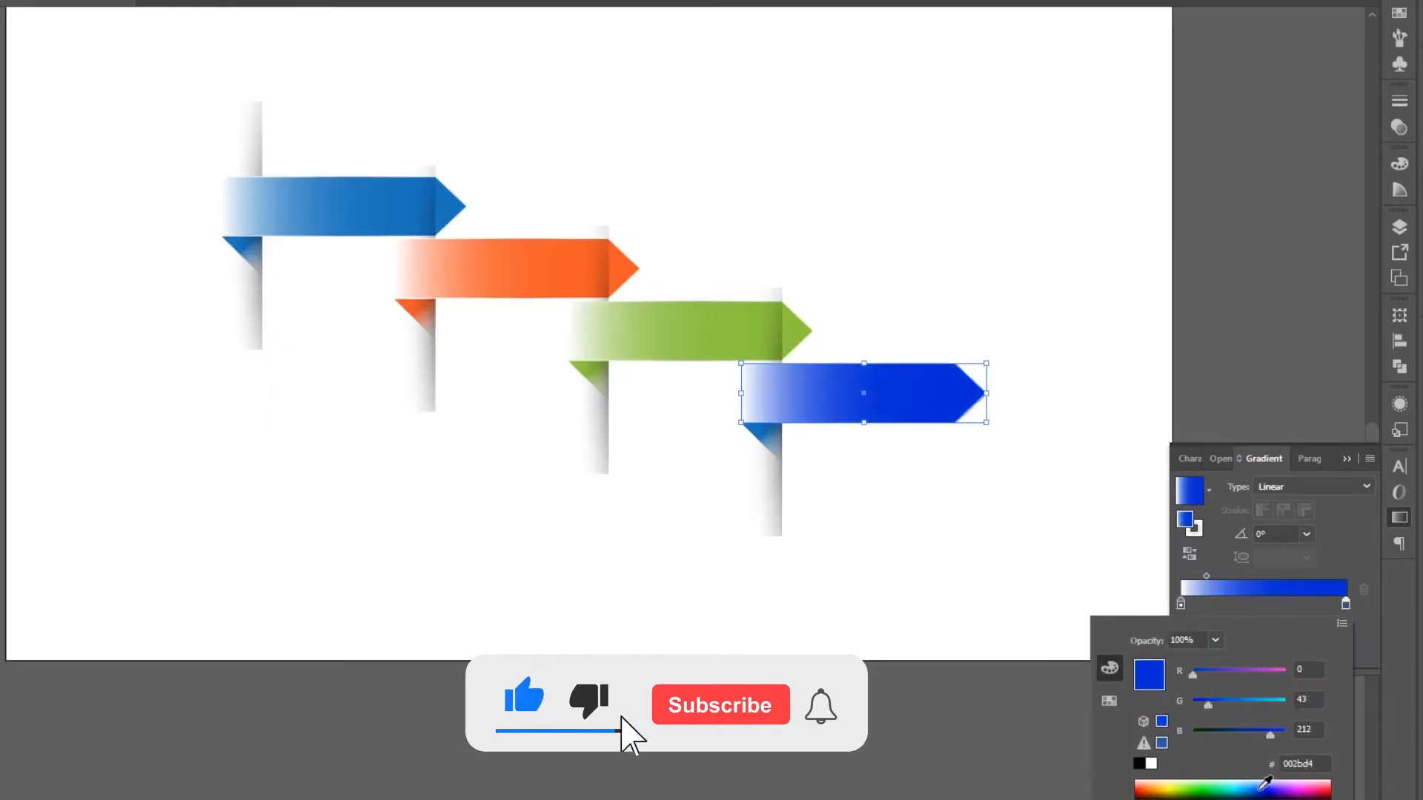
{"action": "left_click", "coordinate": [1250, 785]}
{"action": "left_click", "coordinate": [1258, 782]}
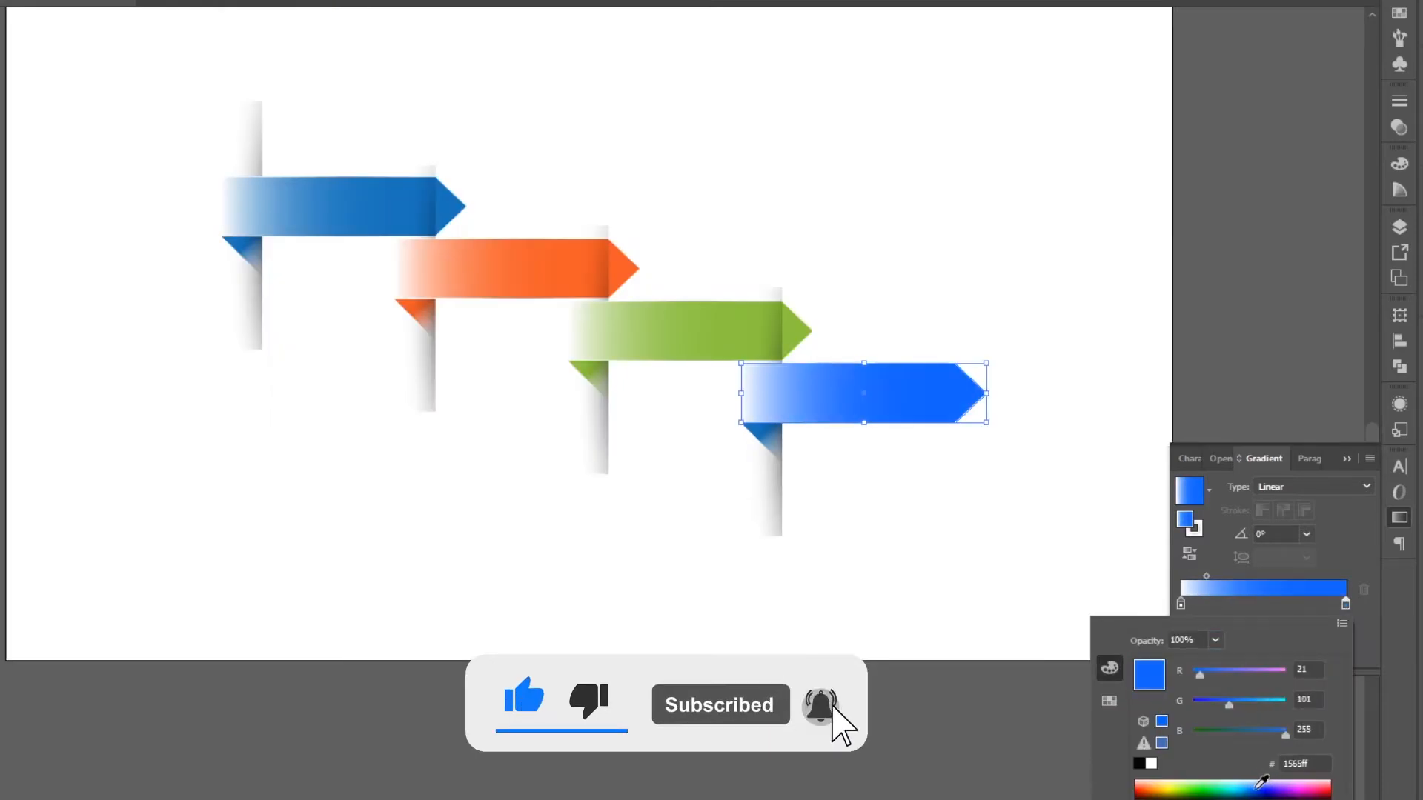
{"action": "left_click", "coordinate": [1264, 784]}
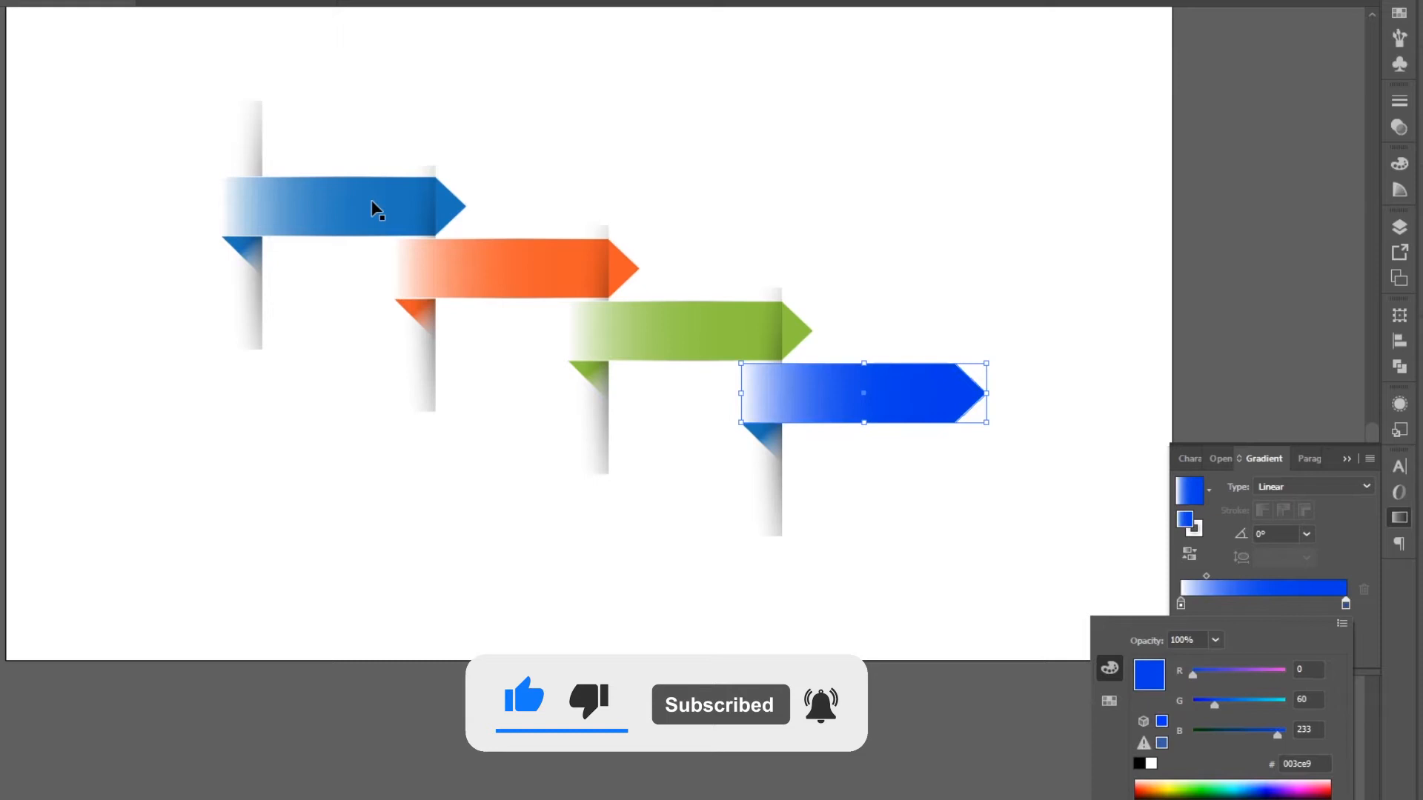
- Select only the fourth banner's triangular fold and copy the bright blue gradient from its arrow with the Eyedropper
{"action": "left_click", "coordinate": [824, 465]}
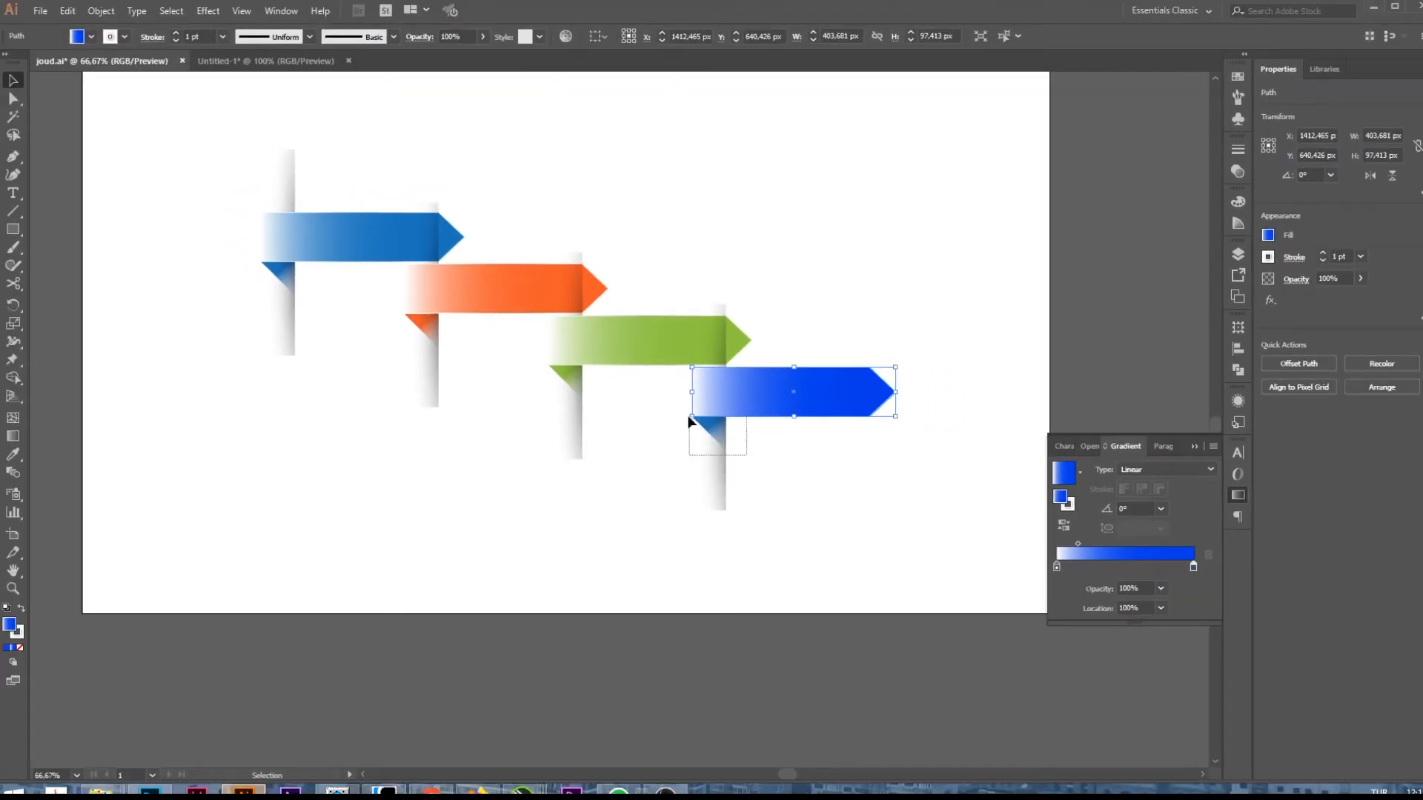
{"action": "left_click", "coordinate": [687, 418]}
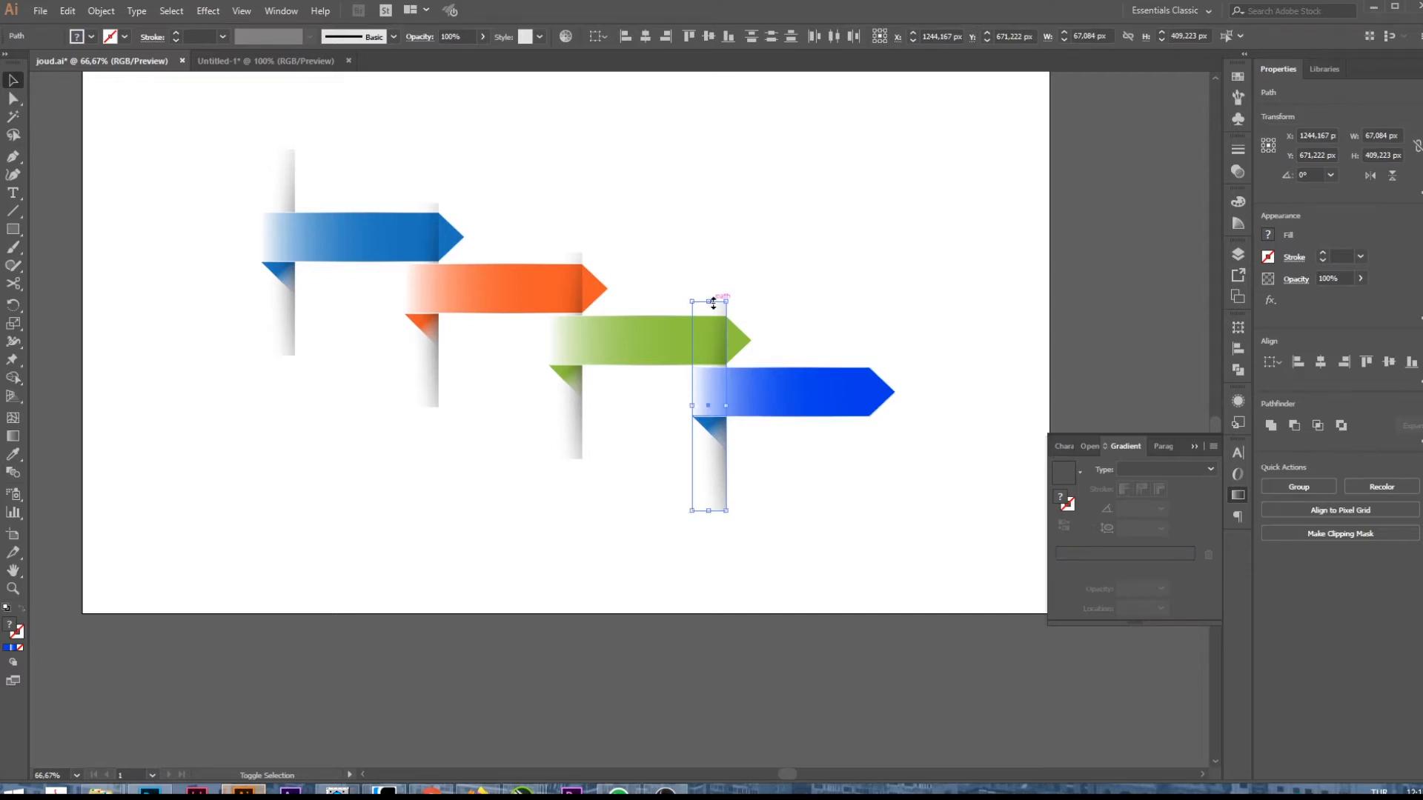
{"action": "key", "text": "ctrl+alt+bracketright"}
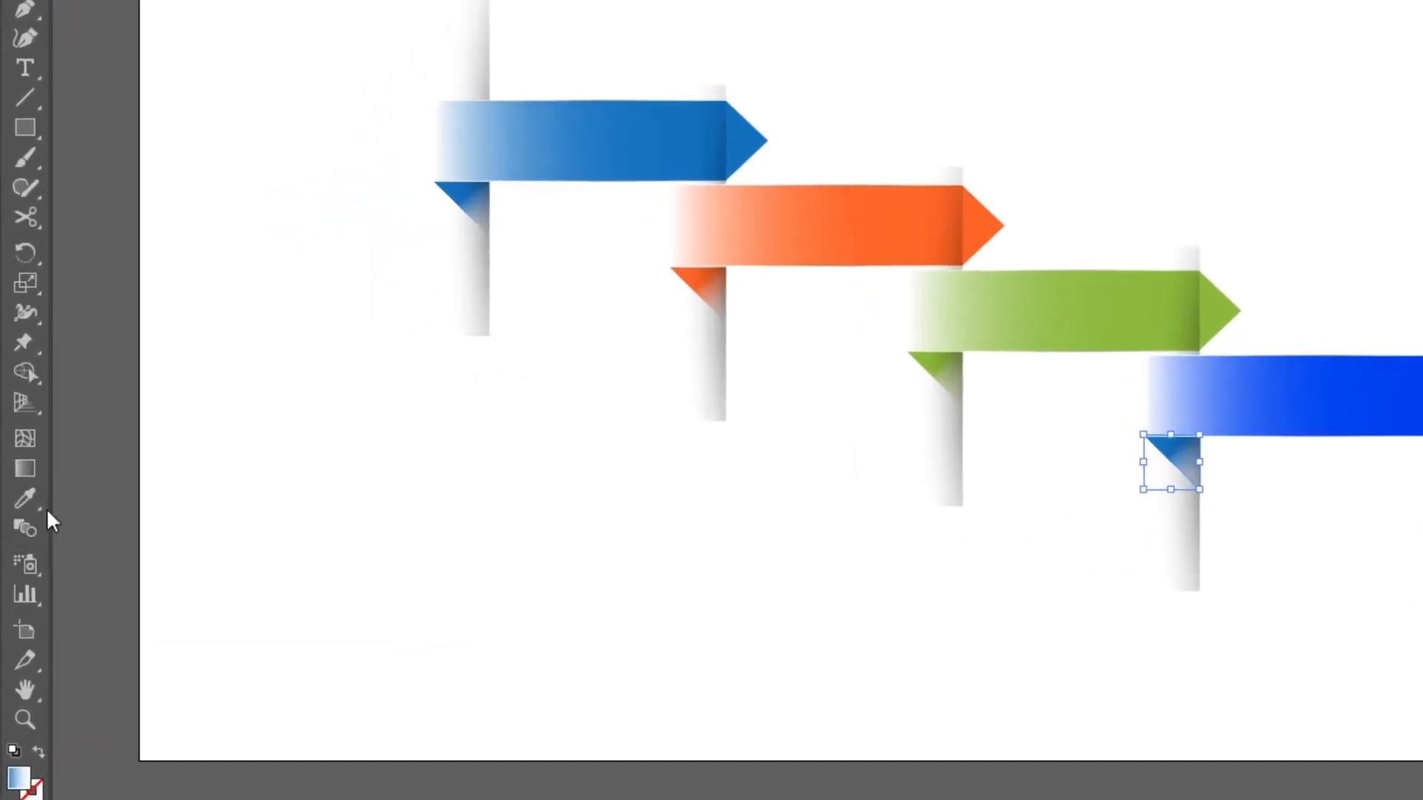
{"action": "left_click", "coordinate": [13, 455]}
{"action": "left_click", "coordinate": [810, 383]}
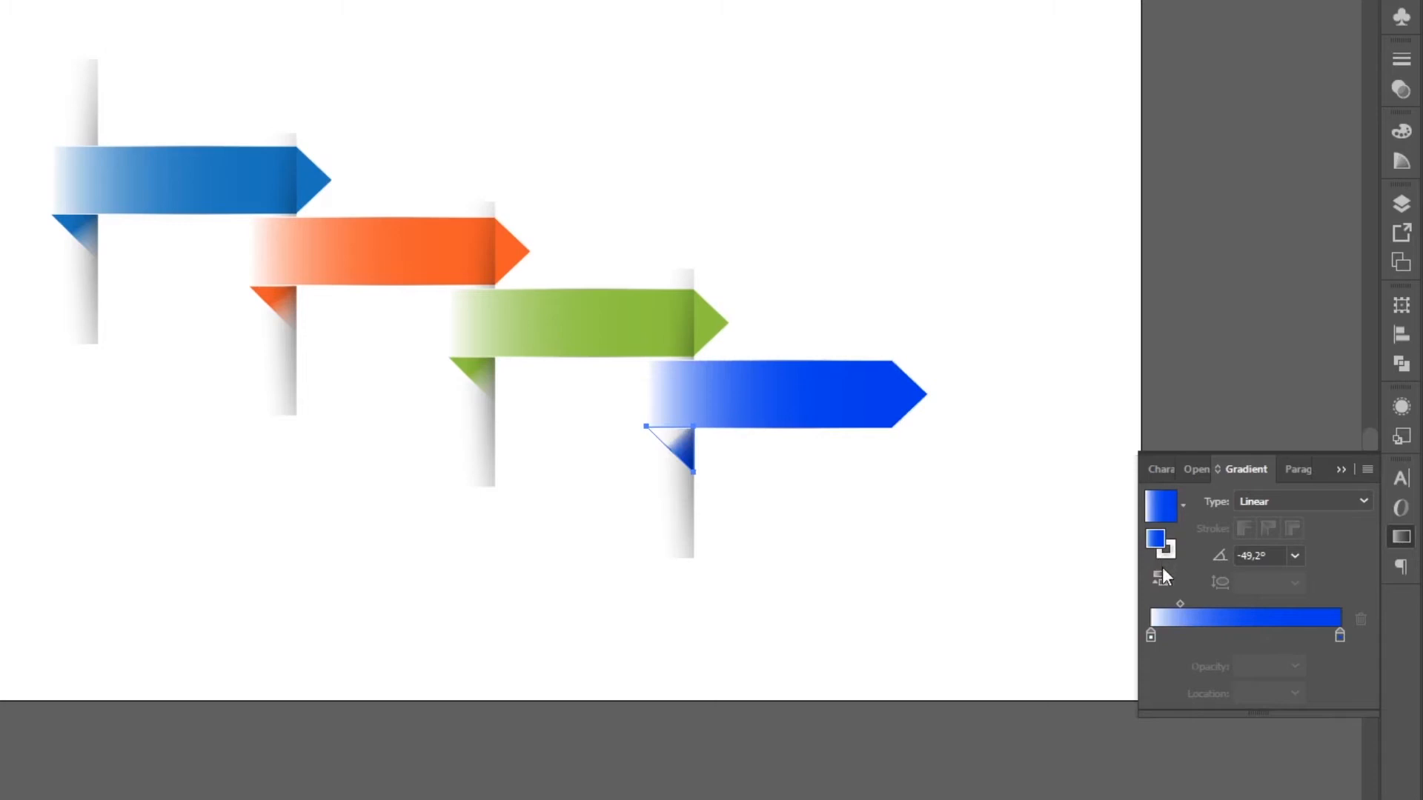
- Shift the fourth fold's linear gradient toward the fold's upper-left corner, keeping the white-to-blue direction
{"action": "left_click", "coordinate": [1161, 572]}
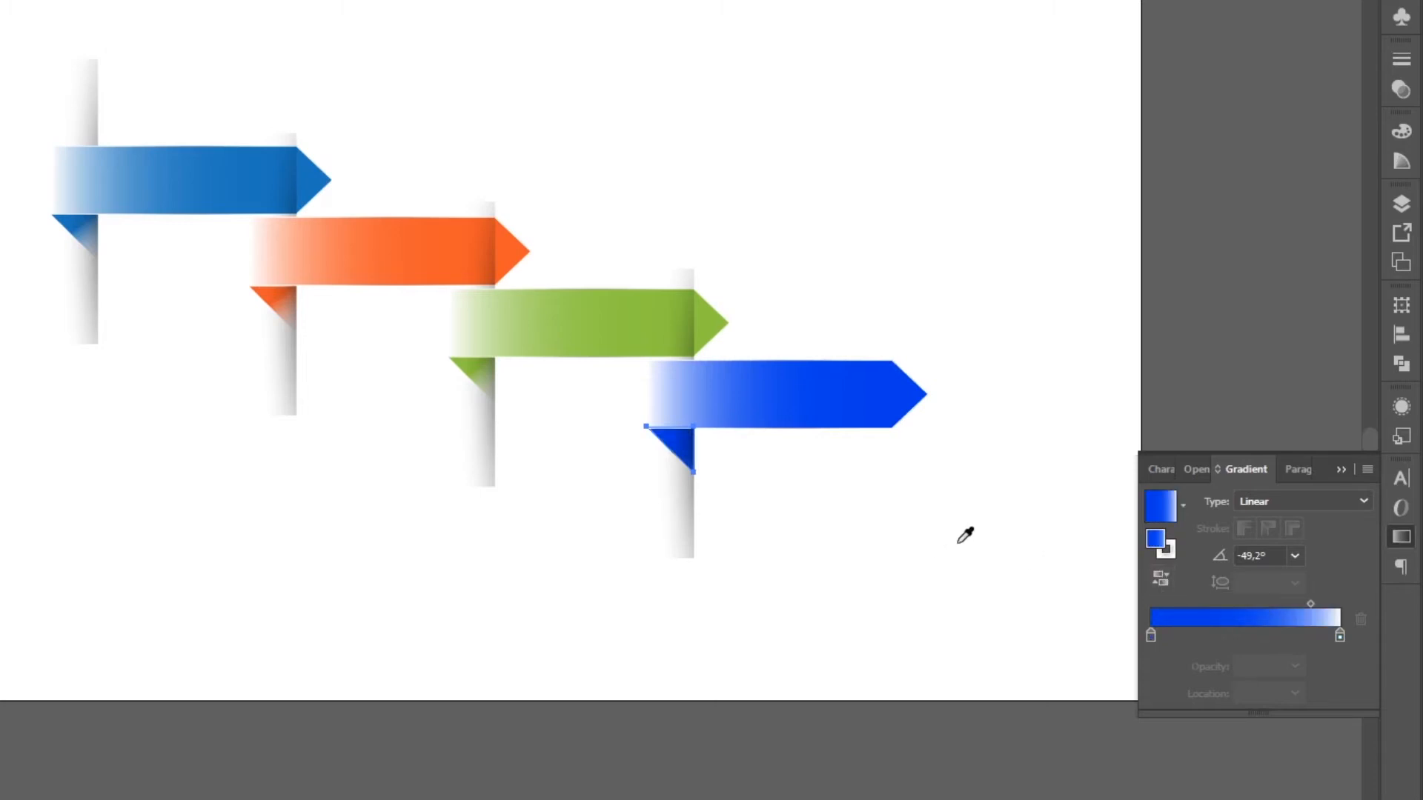
{"action": "key", "text": "g"}
{"action": "mouse_move", "coordinate": [706, 478]}
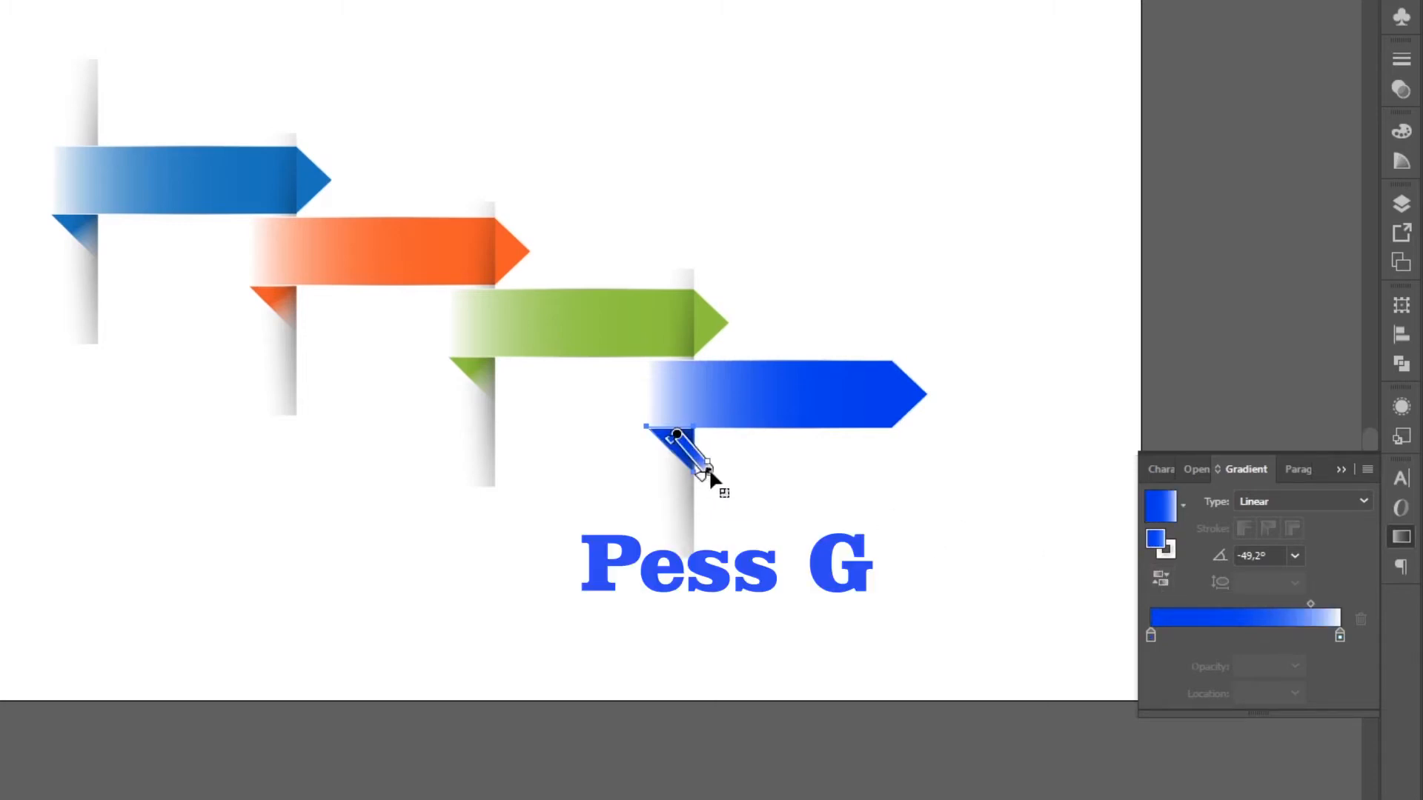
{"action": "left_click_drag", "start_coordinate": [709, 474], "coordinate": [696, 461]}
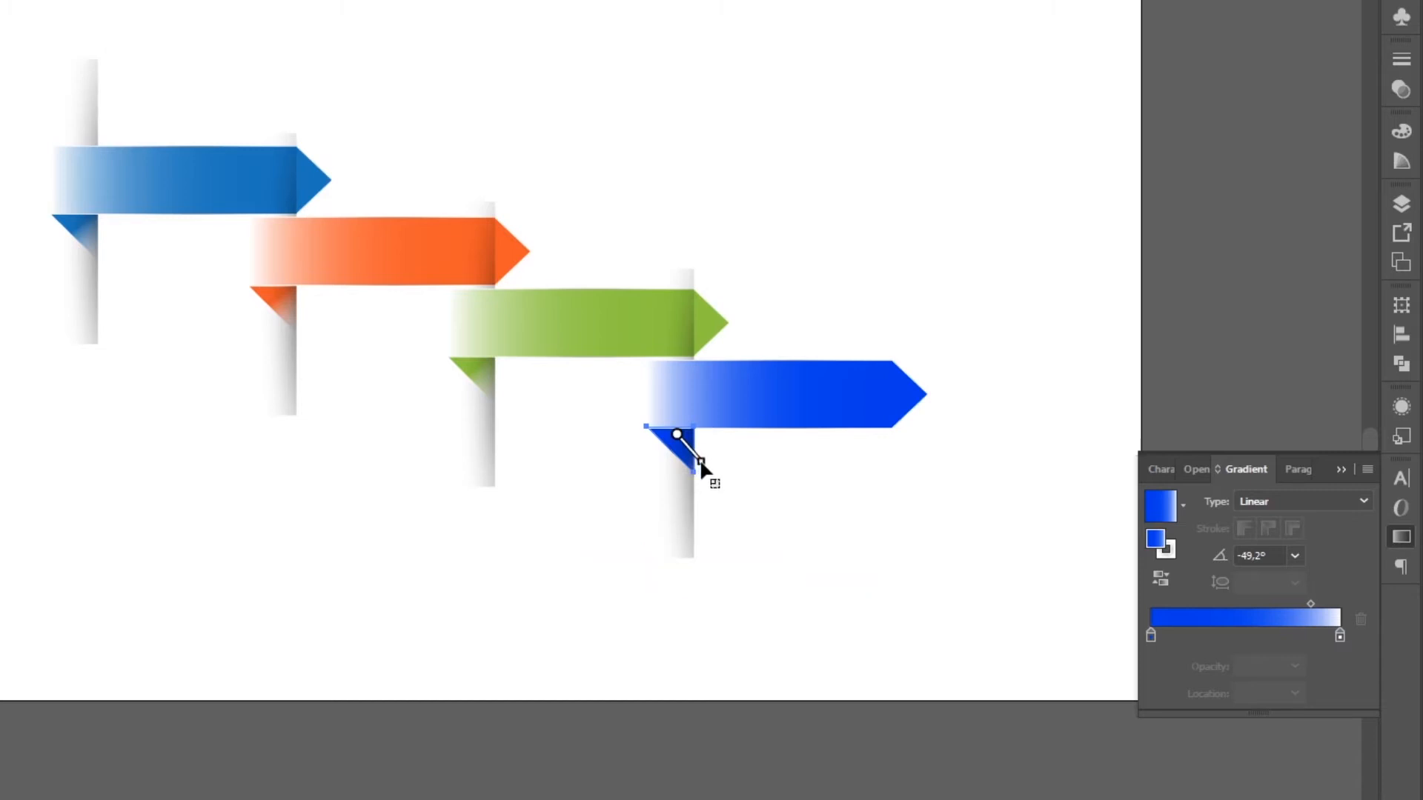
{"action": "left_click_drag", "start_coordinate": [676, 445], "coordinate": [662, 428]}
{"action": "left_click", "coordinate": [1160, 577]}
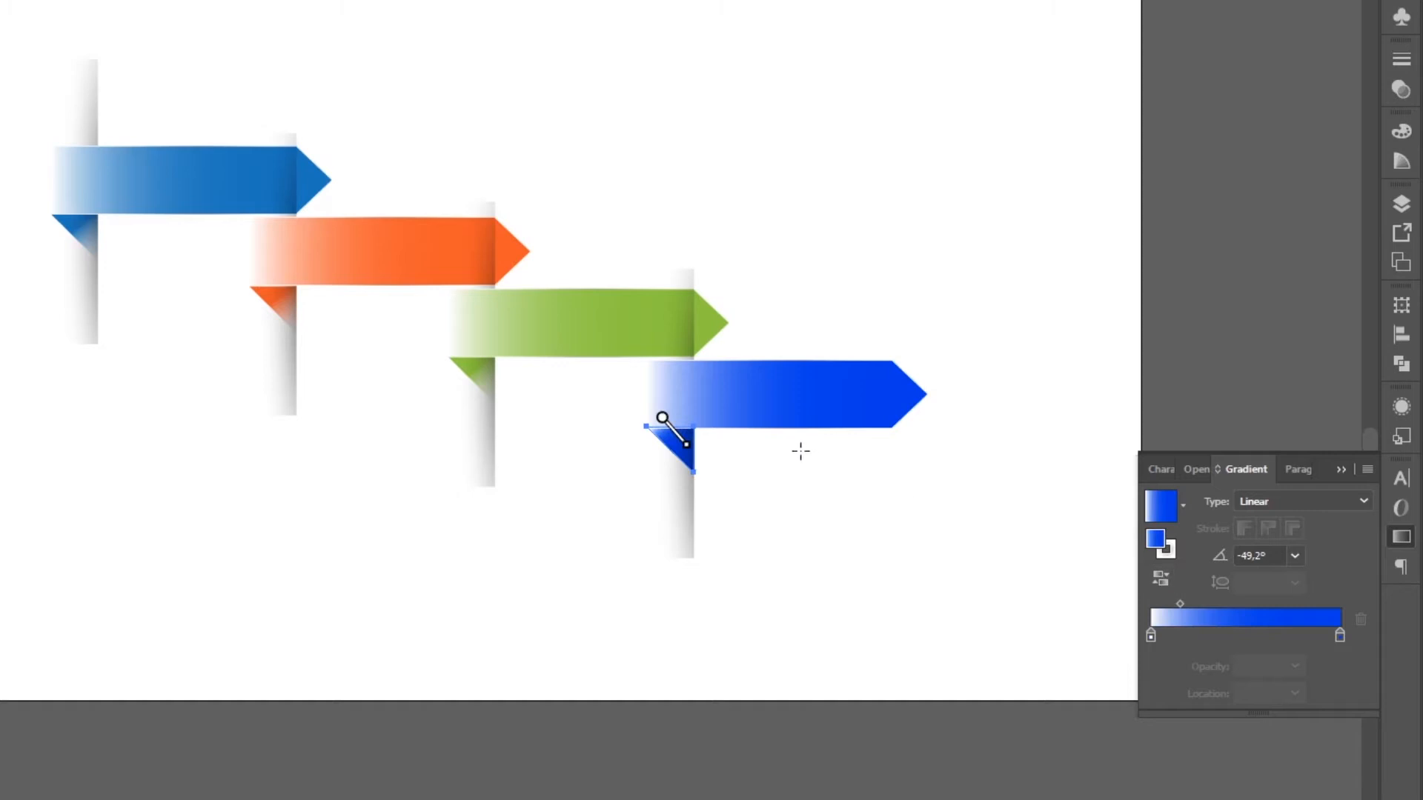
{"action": "mouse_move", "coordinate": [680, 438]}
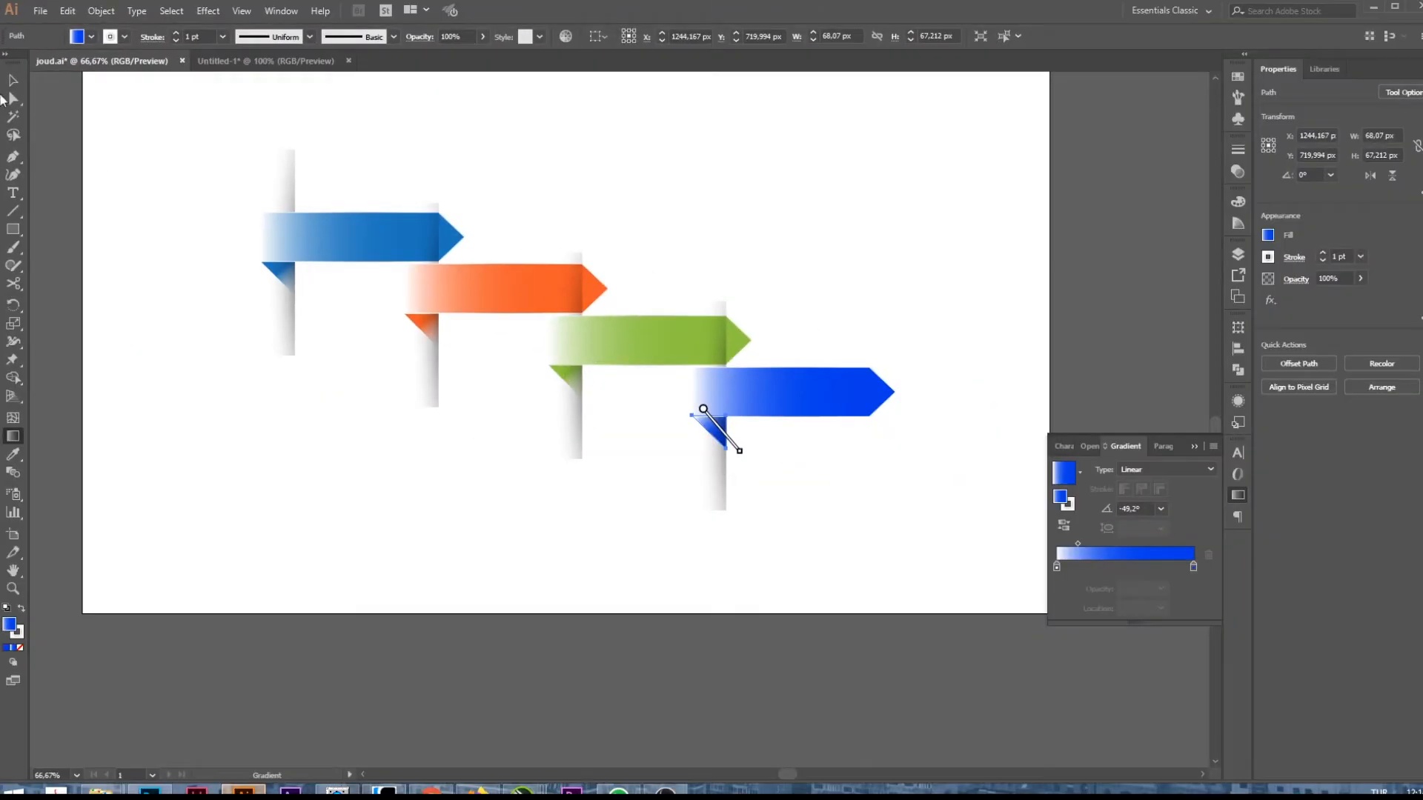
{"action": "left_click", "coordinate": [13, 79]}
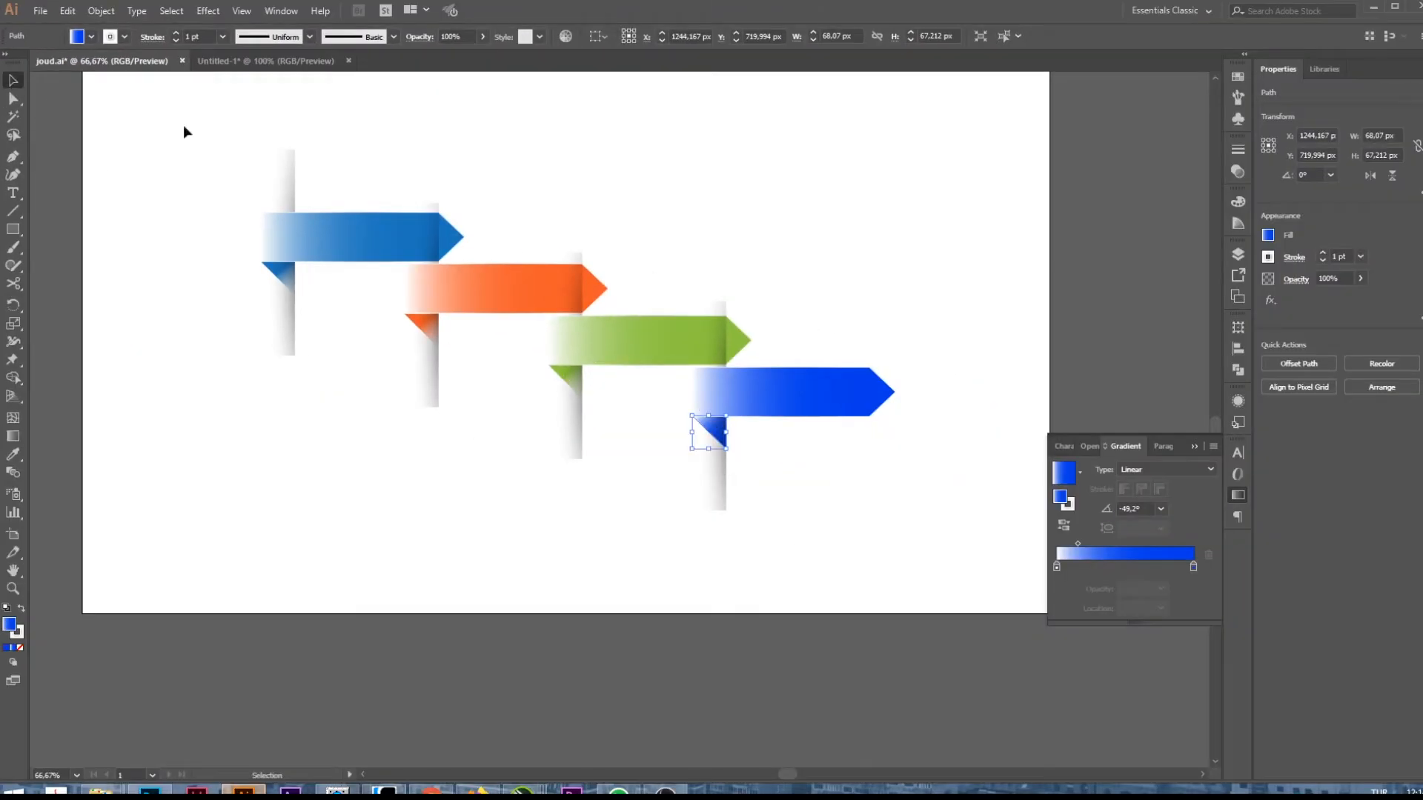
{"action": "left_click", "coordinate": [788, 296]}
- Reselect only the fourth banner's fold and fine-tune its gradient line so the bright blue covers most of the triangle
{"action": "left_click", "coordinate": [725, 432]}
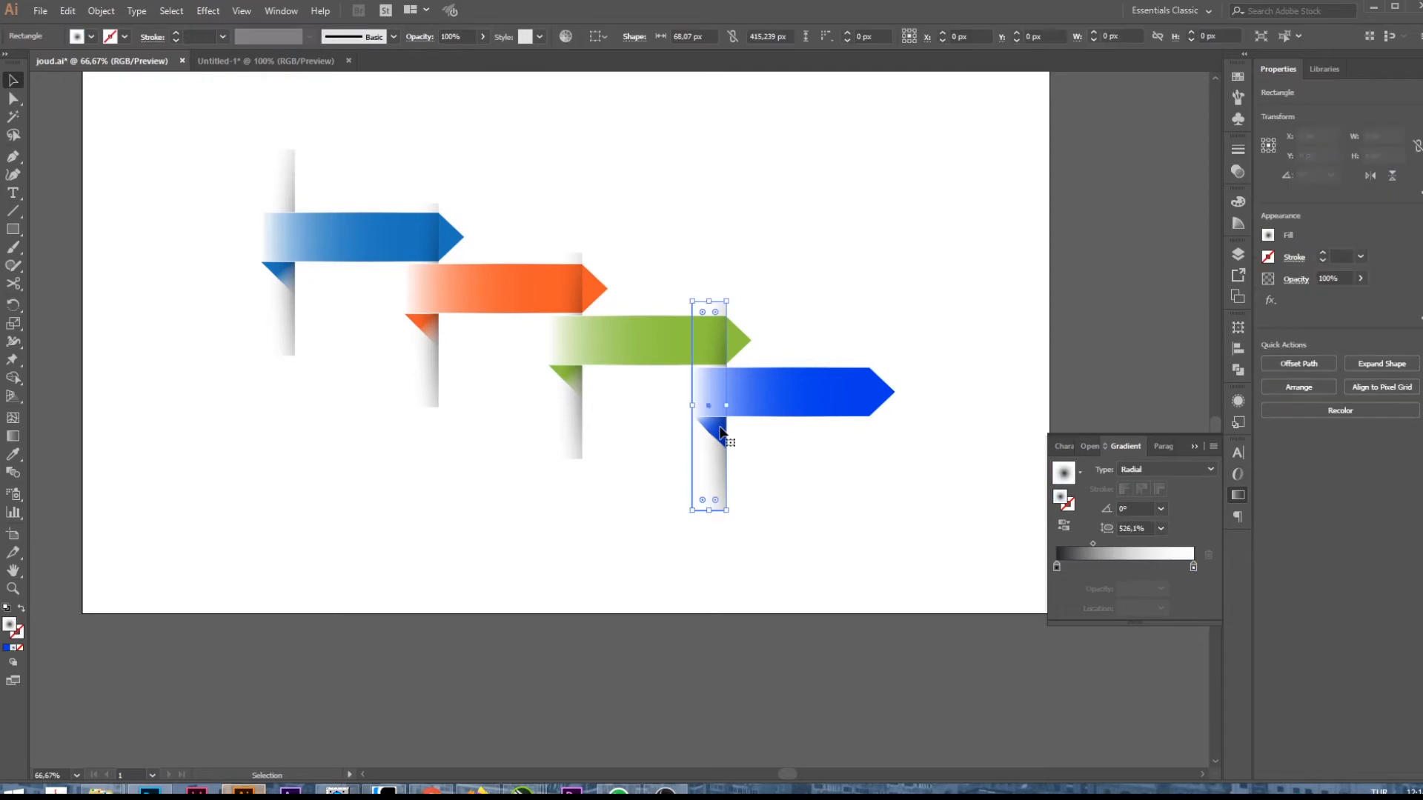
{"action": "left_click", "coordinate": [673, 415], "text": "shift"}
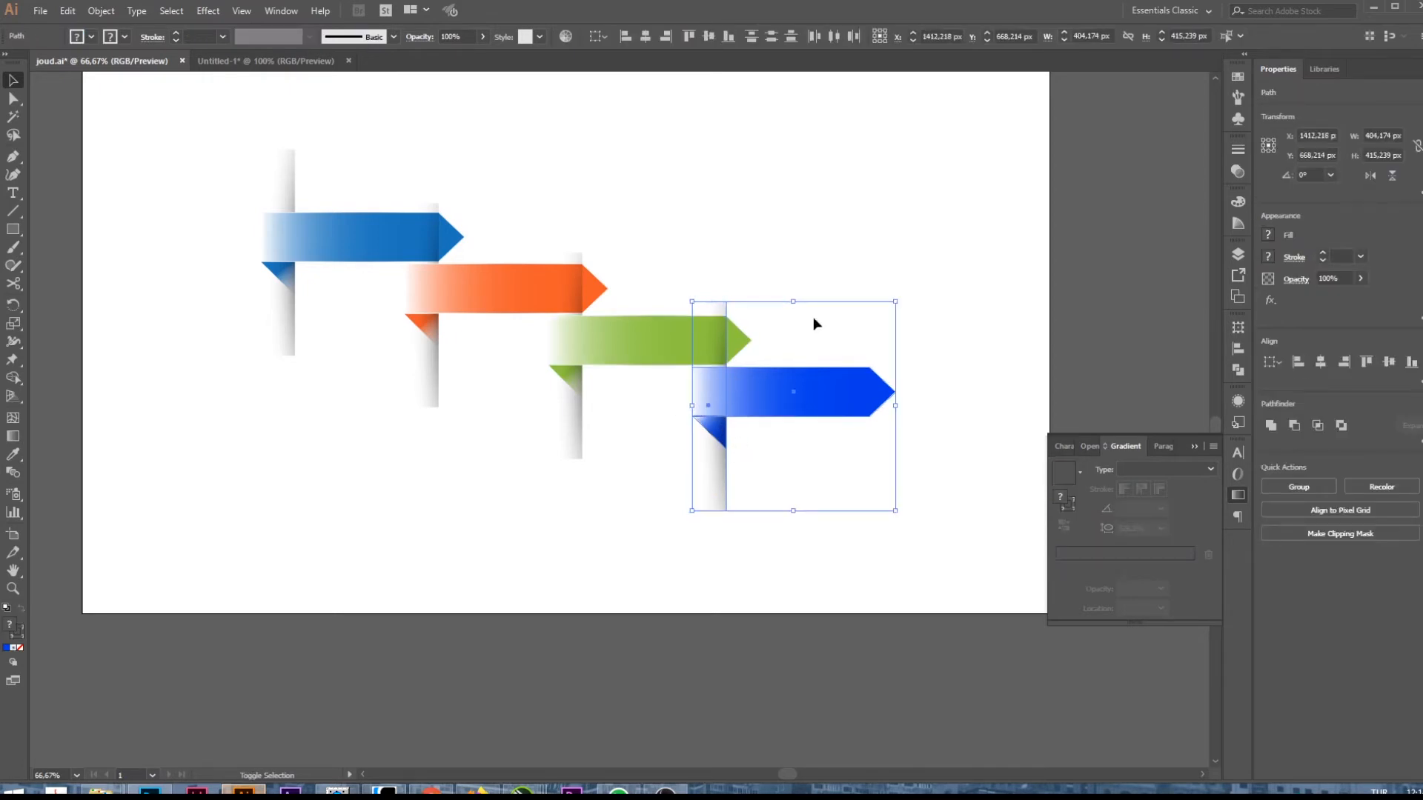
{"action": "left_click", "coordinate": [714, 304], "text": "shift"}
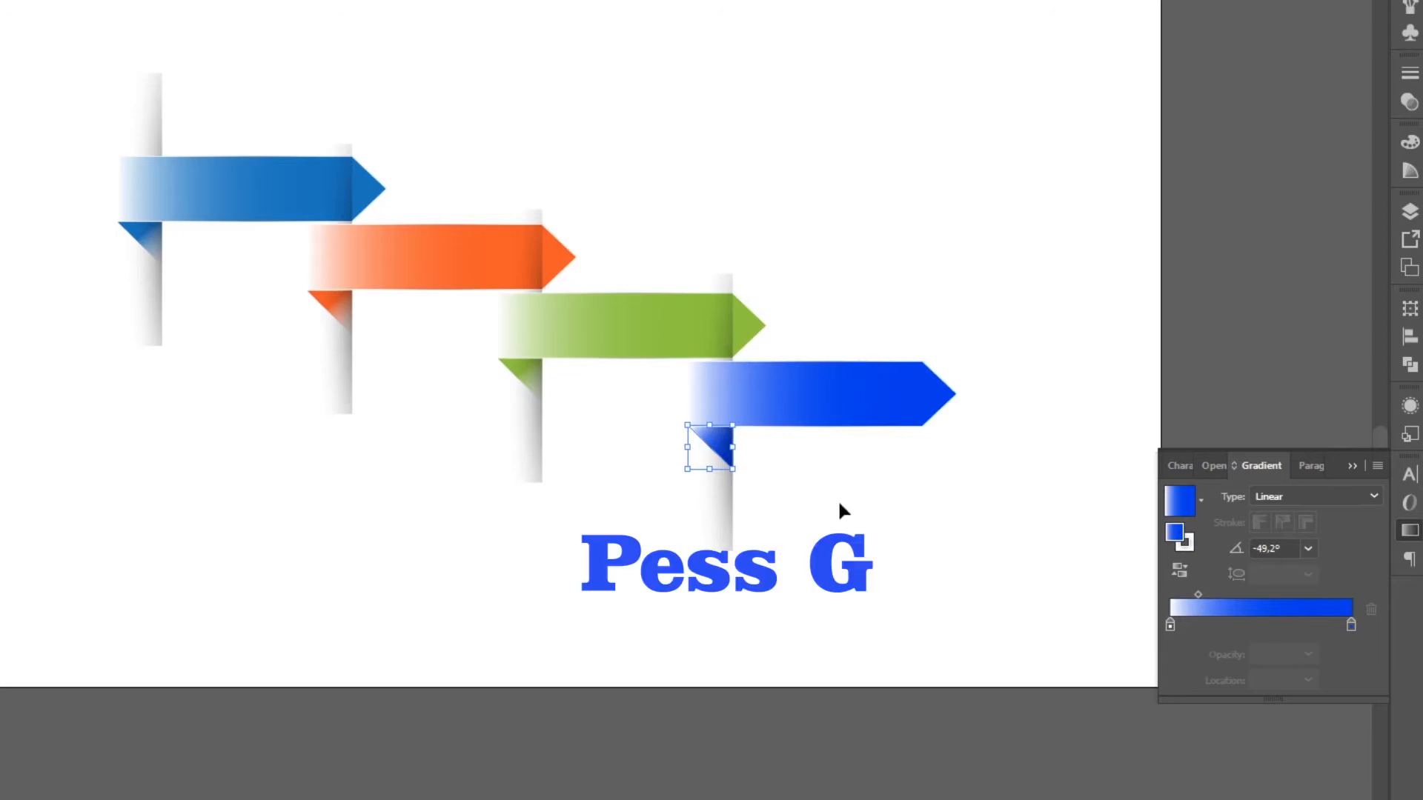
{"action": "key", "text": "g"}
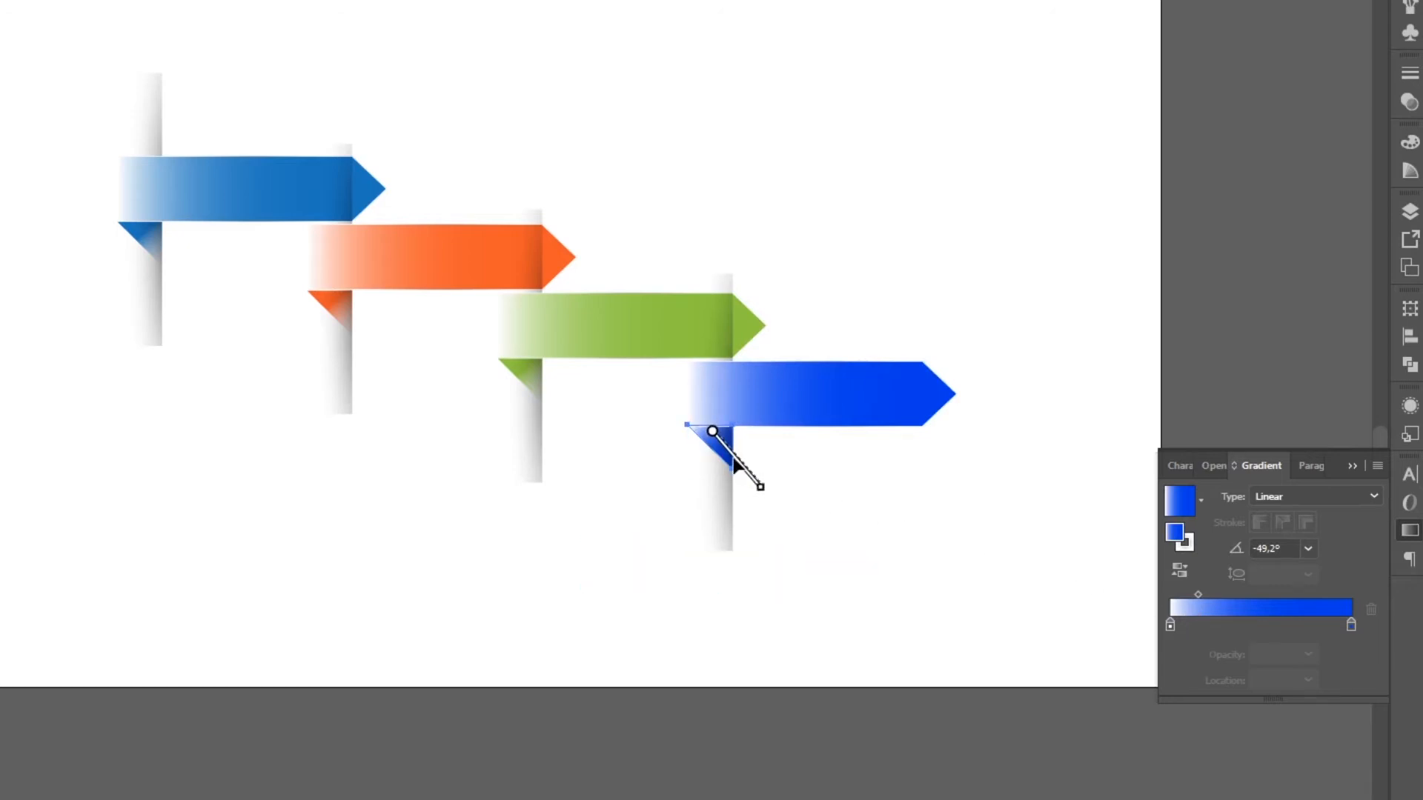
{"action": "left_click_drag", "start_coordinate": [761, 485], "coordinate": [746, 467]}
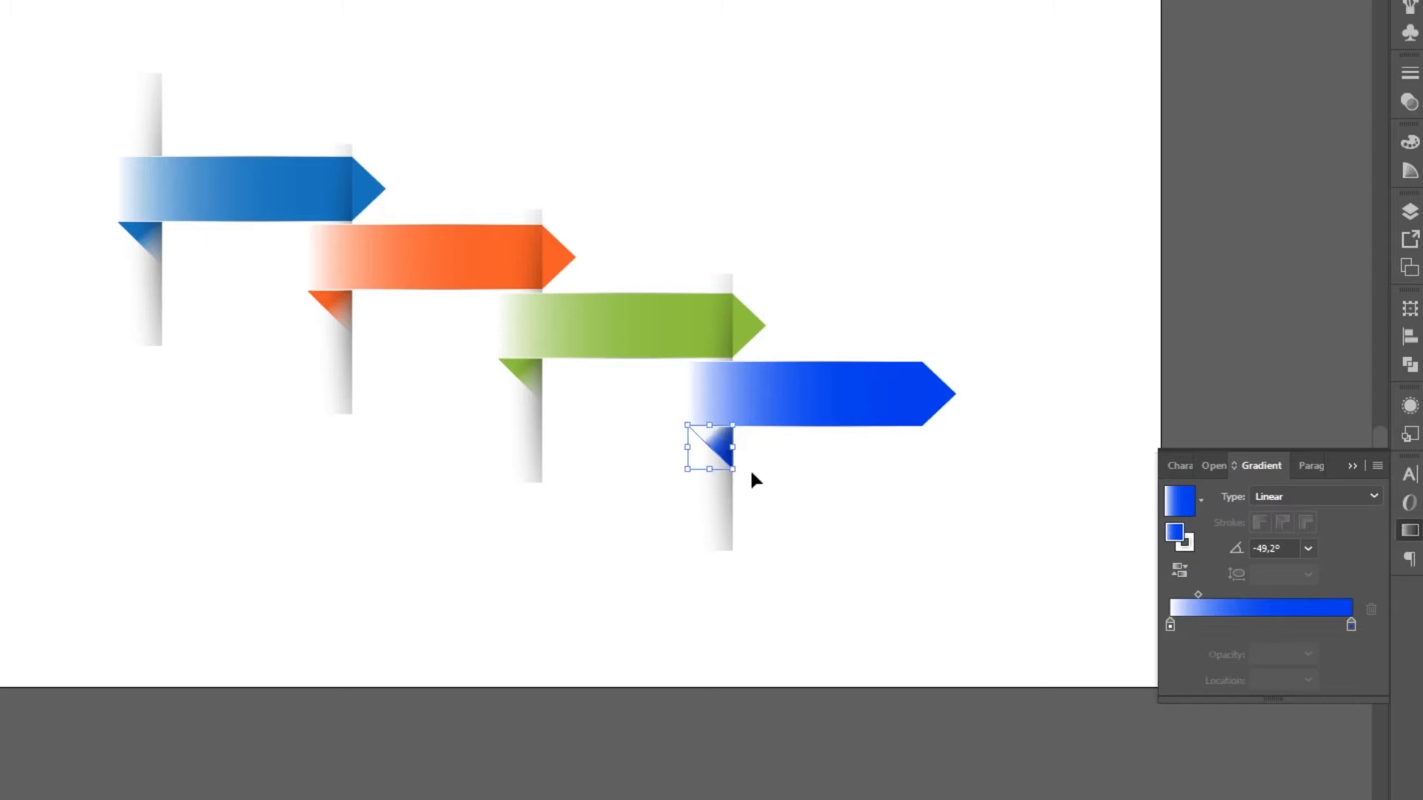
{"action": "key", "text": "g"}
{"action": "left_click_drag", "start_coordinate": [750, 473], "coordinate": [732, 460]}
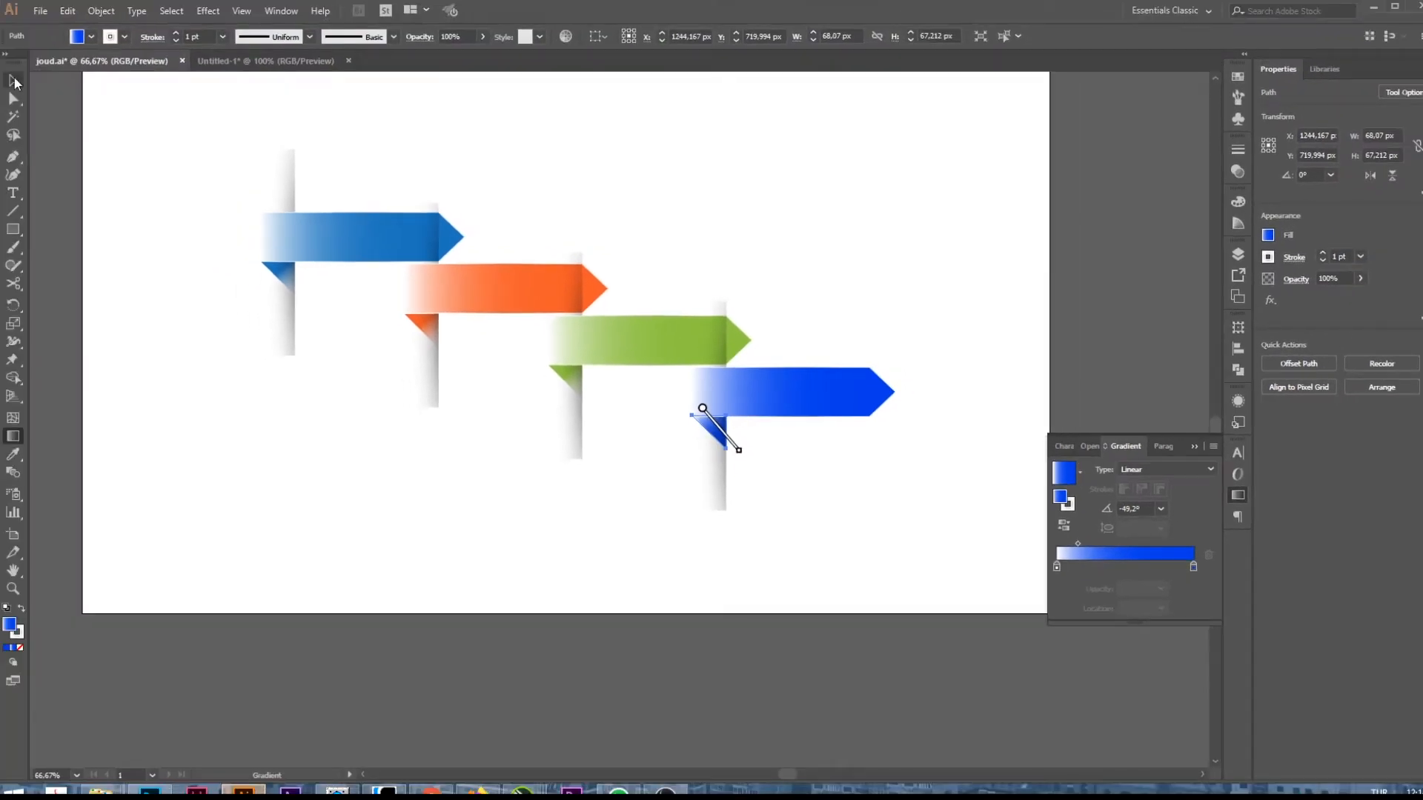
{"action": "left_click", "coordinate": [14, 82]}
{"action": "left_click", "coordinate": [845, 210]}
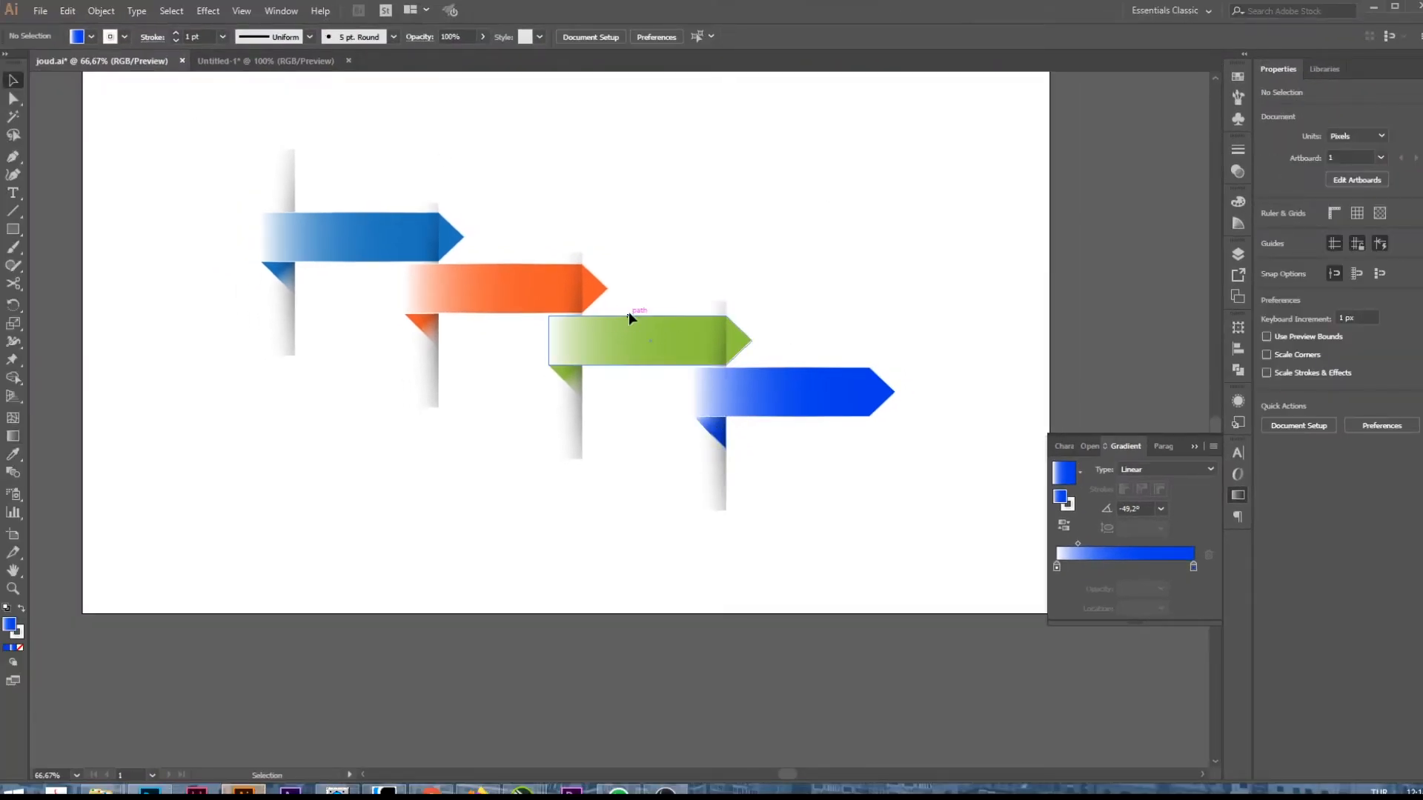
- Select only the third banner's fold, reverse its gradient to run white to light green, and shift it toward the upper-left
{"action": "left_click", "coordinate": [582, 396]}
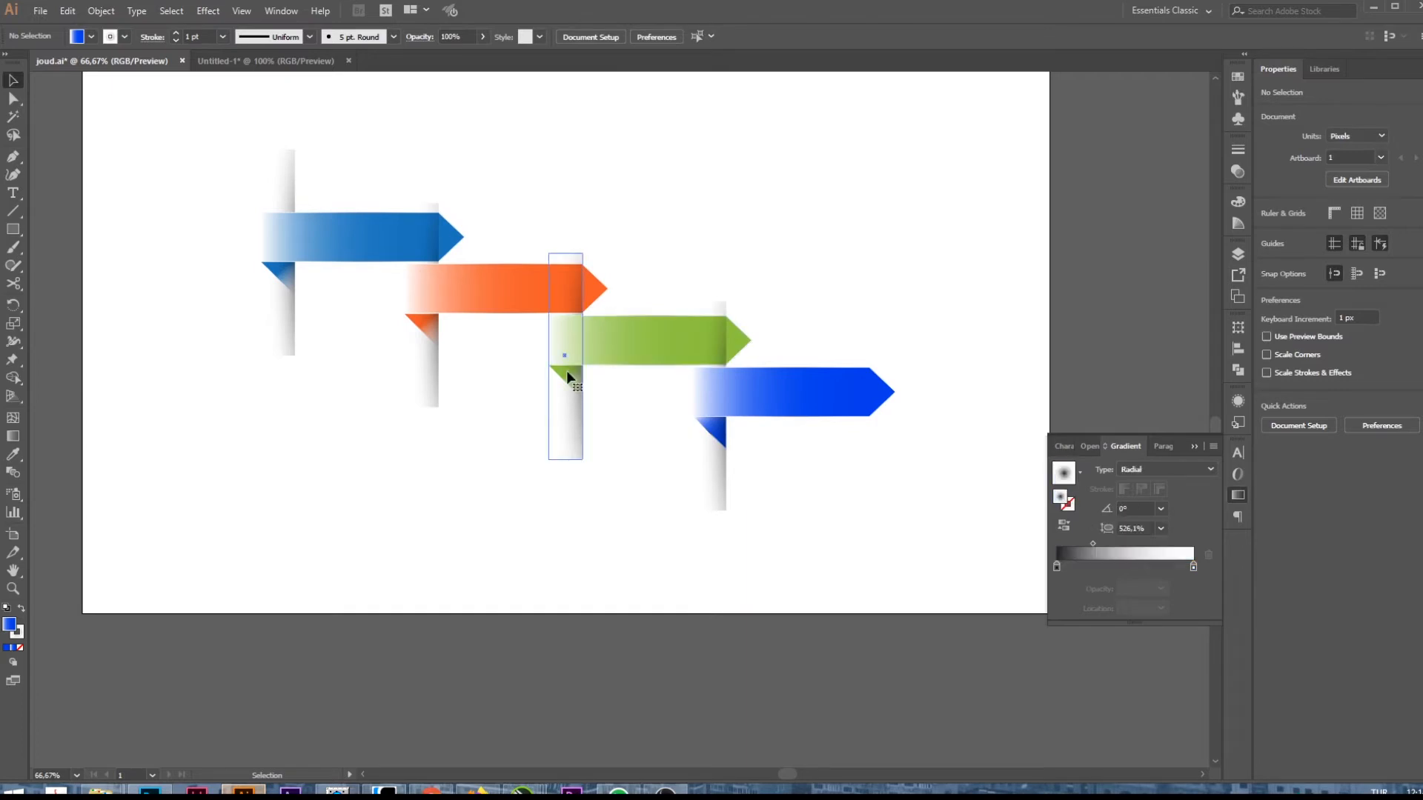
{"action": "scroll", "coordinate": [575, 398], "scroll_direction": "up", "scroll_amount": 2}
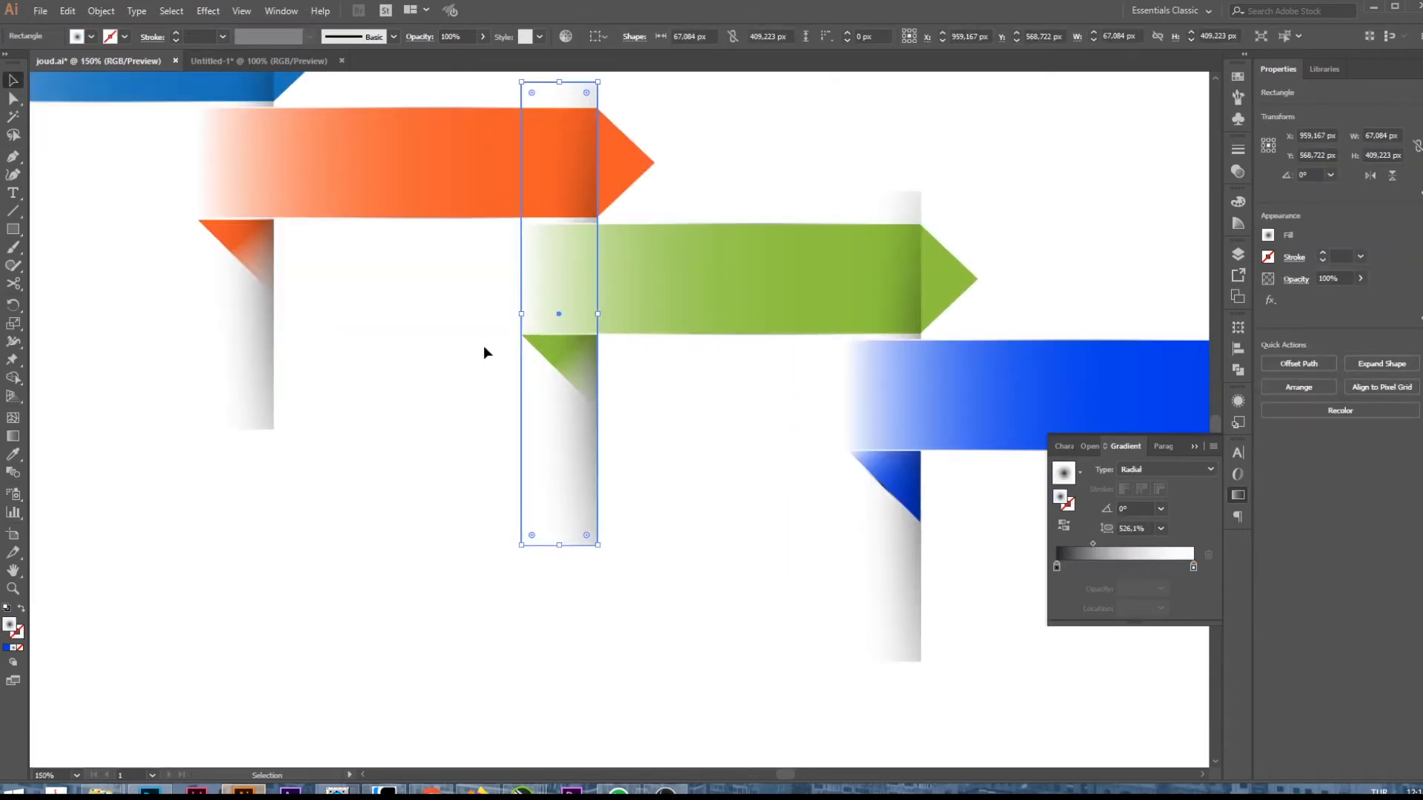
{"action": "left_click", "coordinate": [600, 424]}
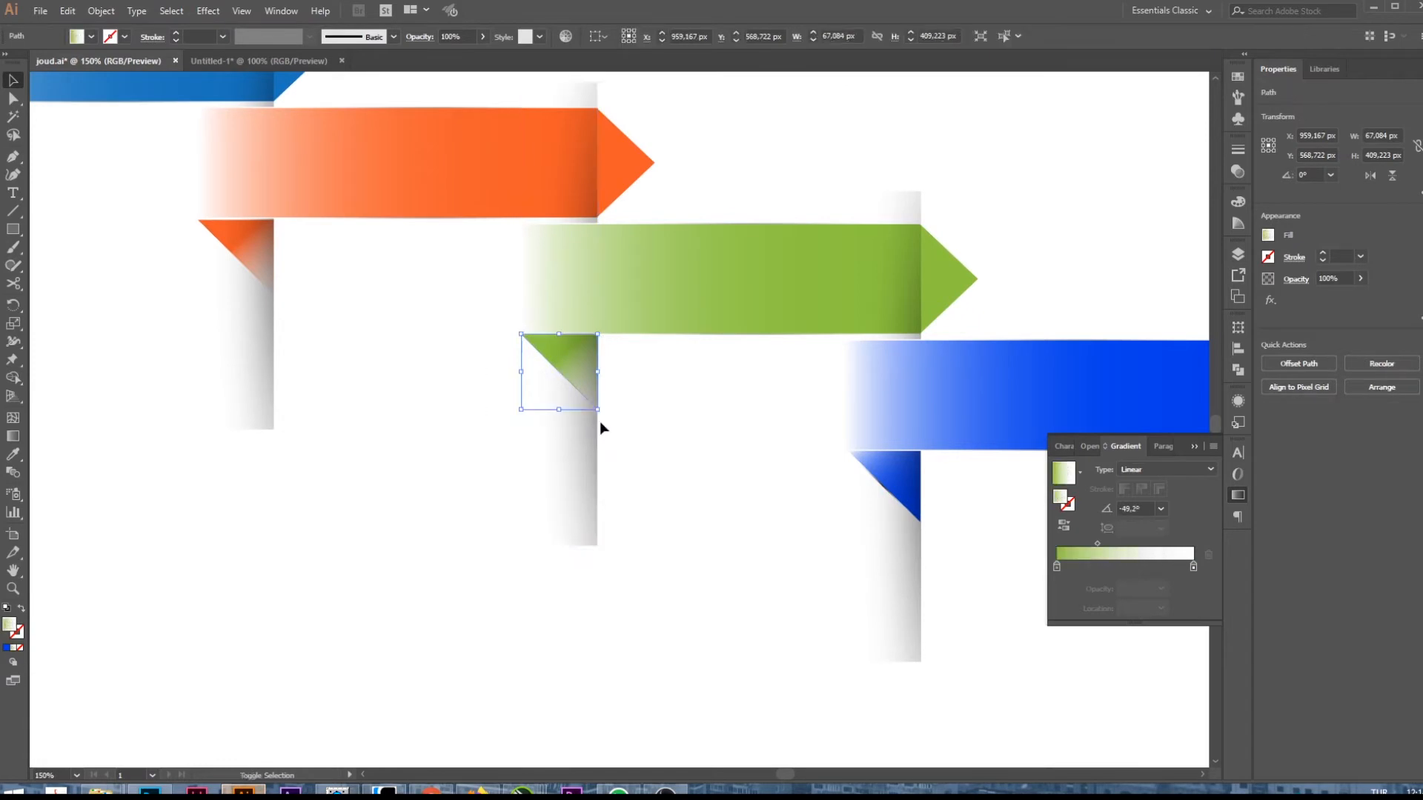
{"action": "key", "text": "g"}
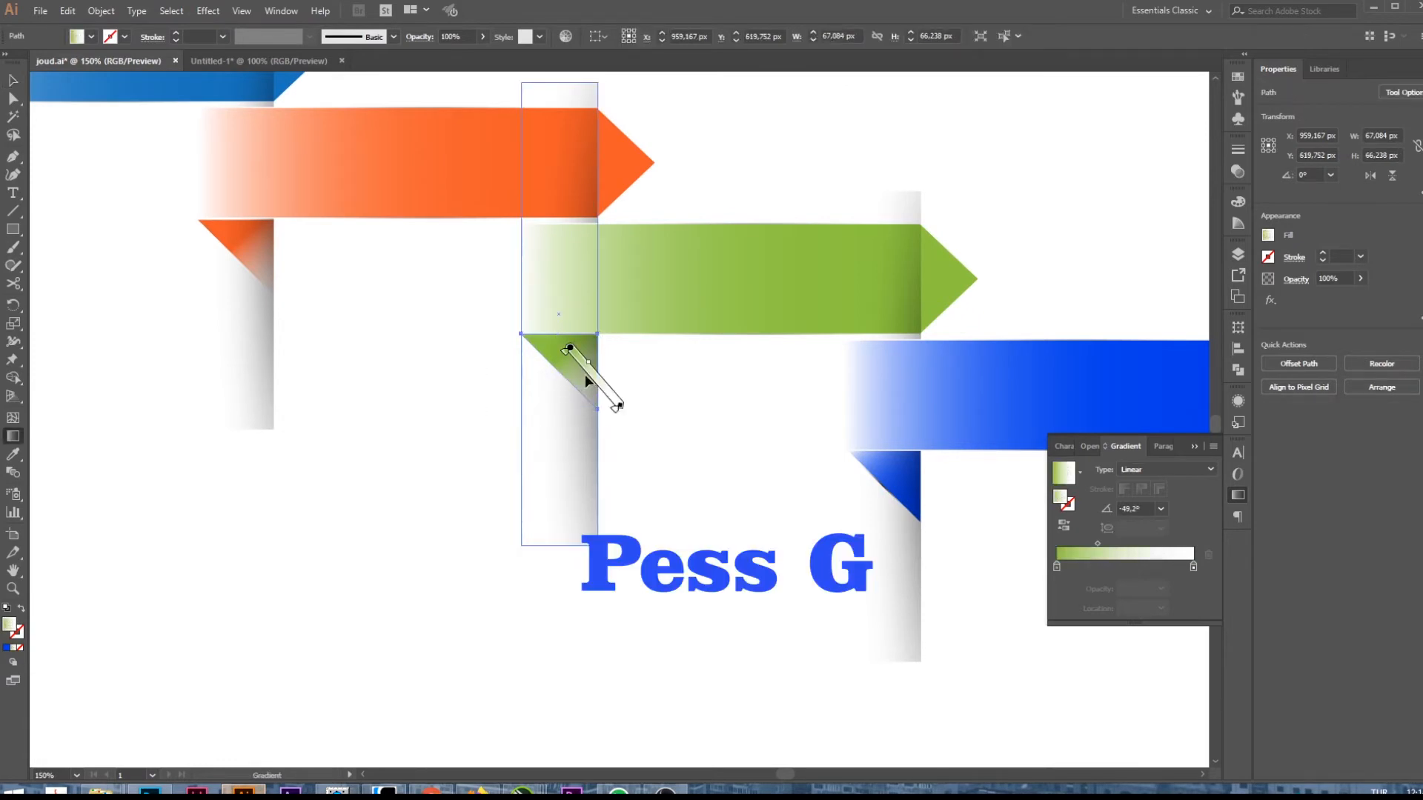
{"action": "left_click", "coordinate": [1065, 526]}
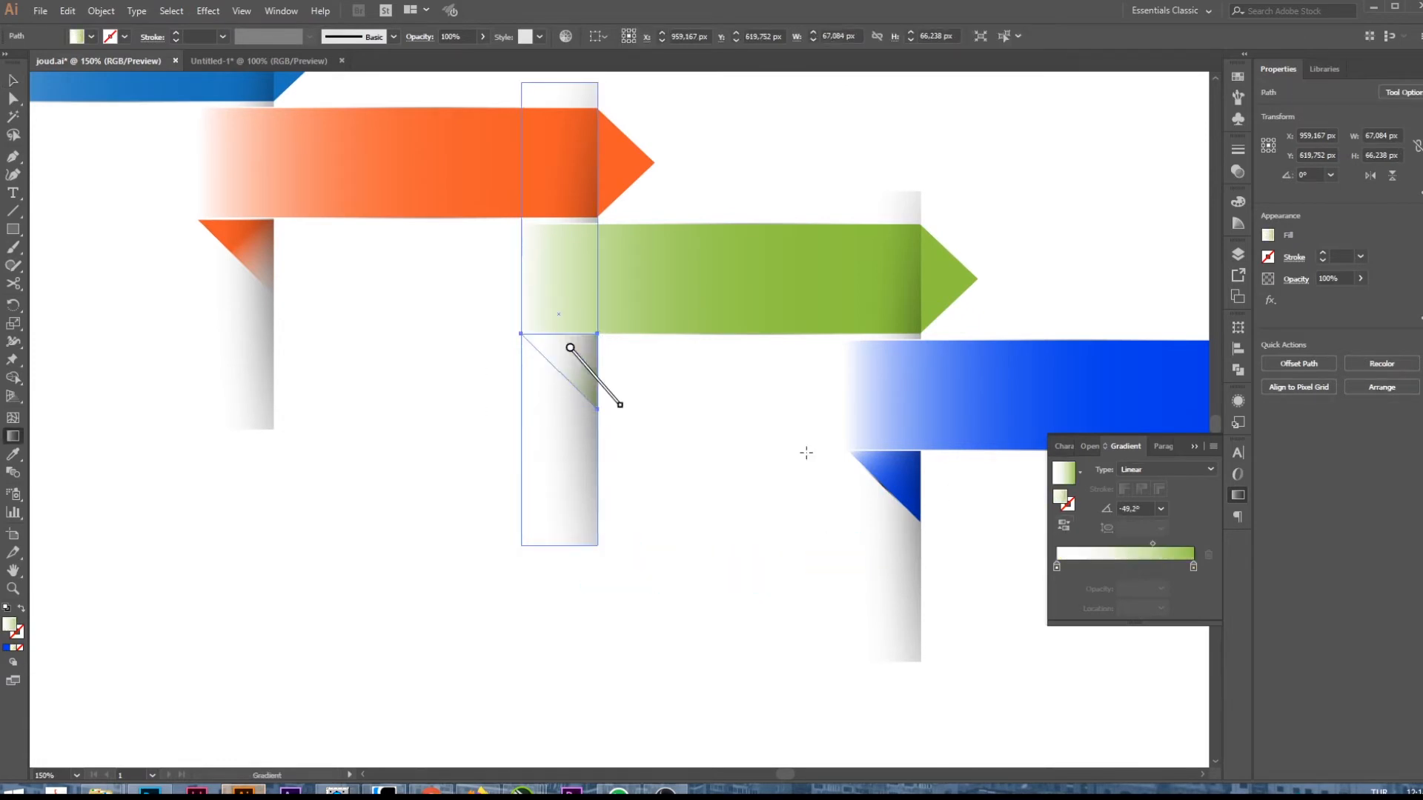
{"action": "left_click_drag", "start_coordinate": [570, 347], "coordinate": [535, 306]}
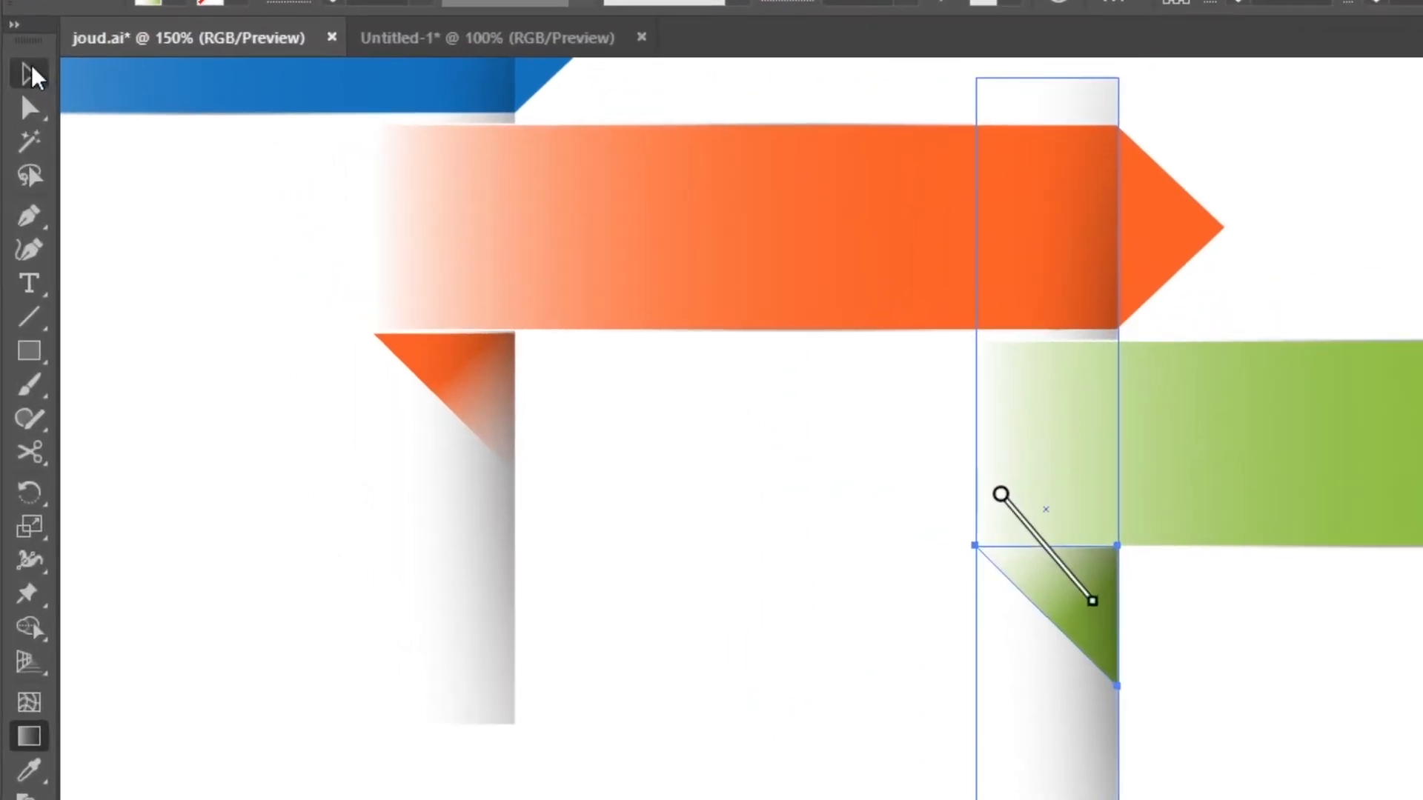
{"action": "left_click", "coordinate": [31, 73]}
{"action": "left_click", "coordinate": [728, 762]}
- Select only the second banner's fold, reverse its gradient to run white to orange, and shift it toward the upper-left
{"action": "scroll", "coordinate": [909, 758], "scroll_direction": "down", "scroll_amount": 3}
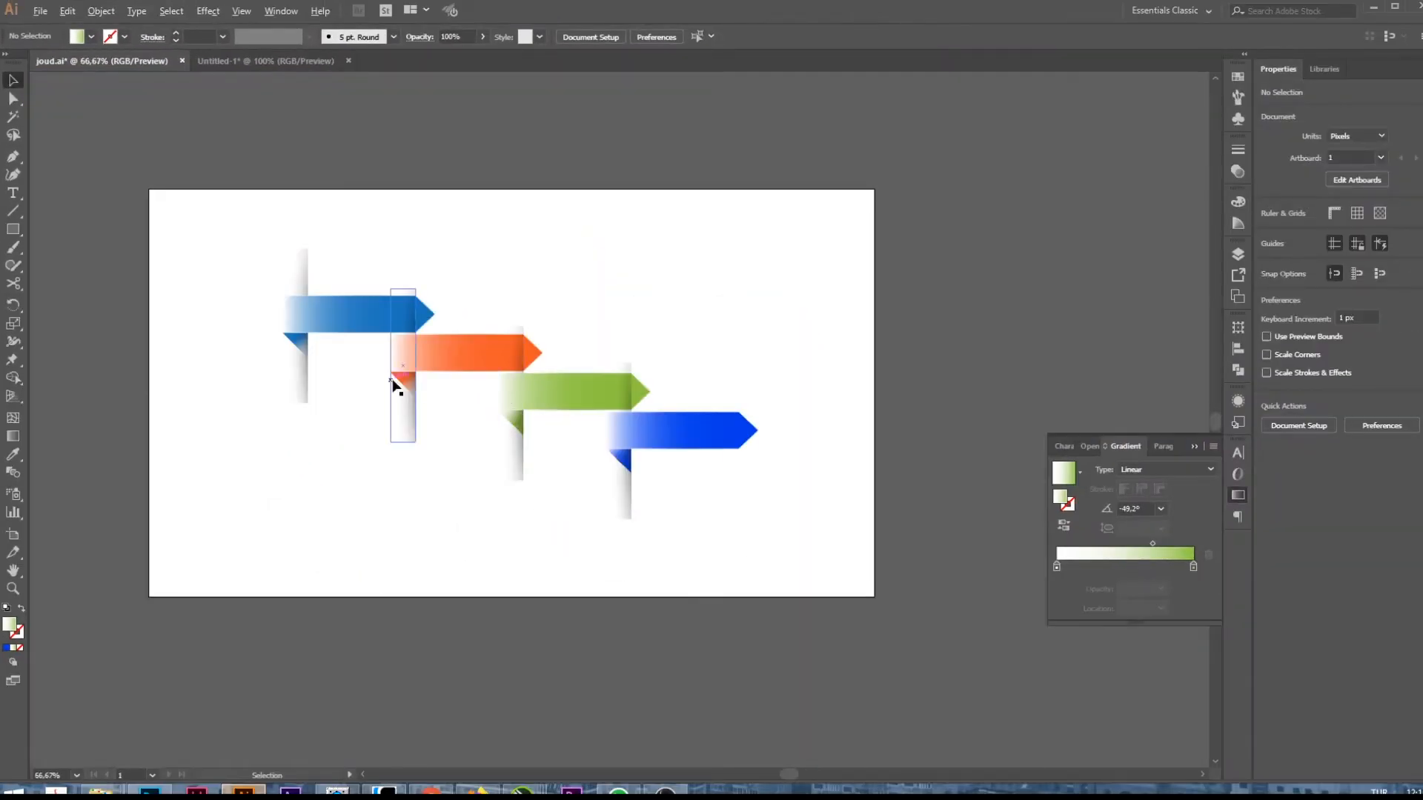
{"action": "scroll", "coordinate": [397, 385], "scroll_direction": "up", "scroll_amount": 1}
{"action": "scroll", "coordinate": [390, 383], "scroll_direction": "up", "scroll_amount": 1}
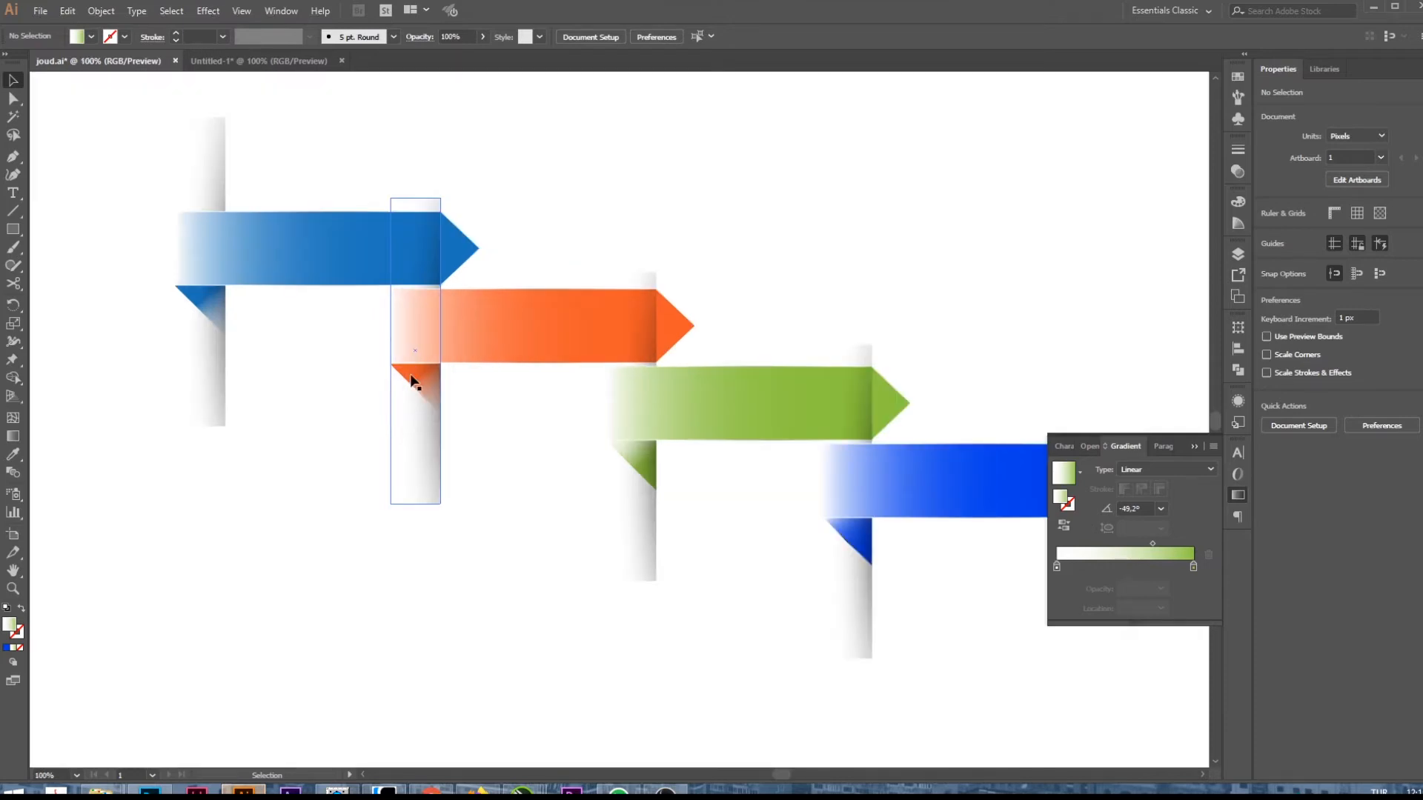
{"action": "left_click_drag", "start_coordinate": [378, 411], "coordinate": [445, 409]}
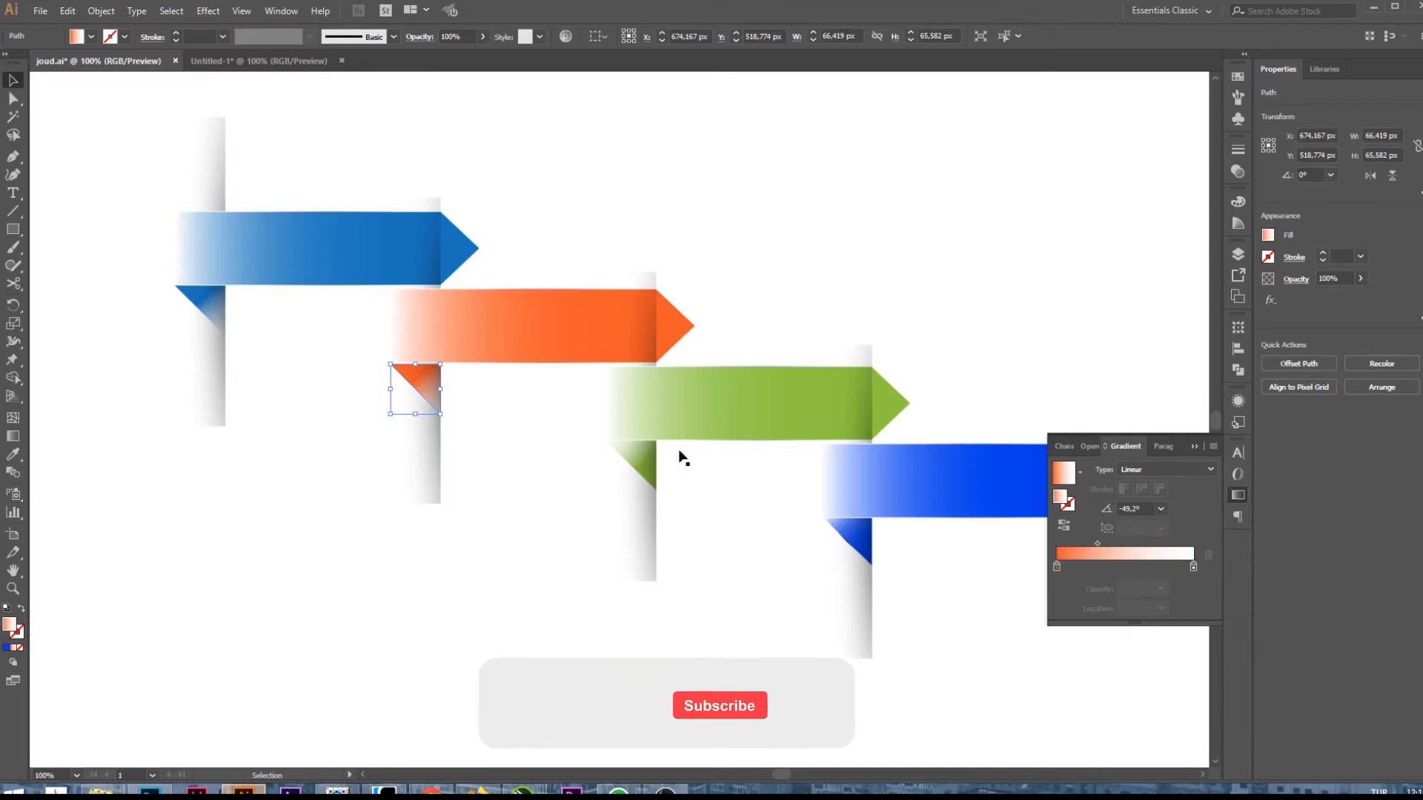
{"action": "key", "text": "g"}
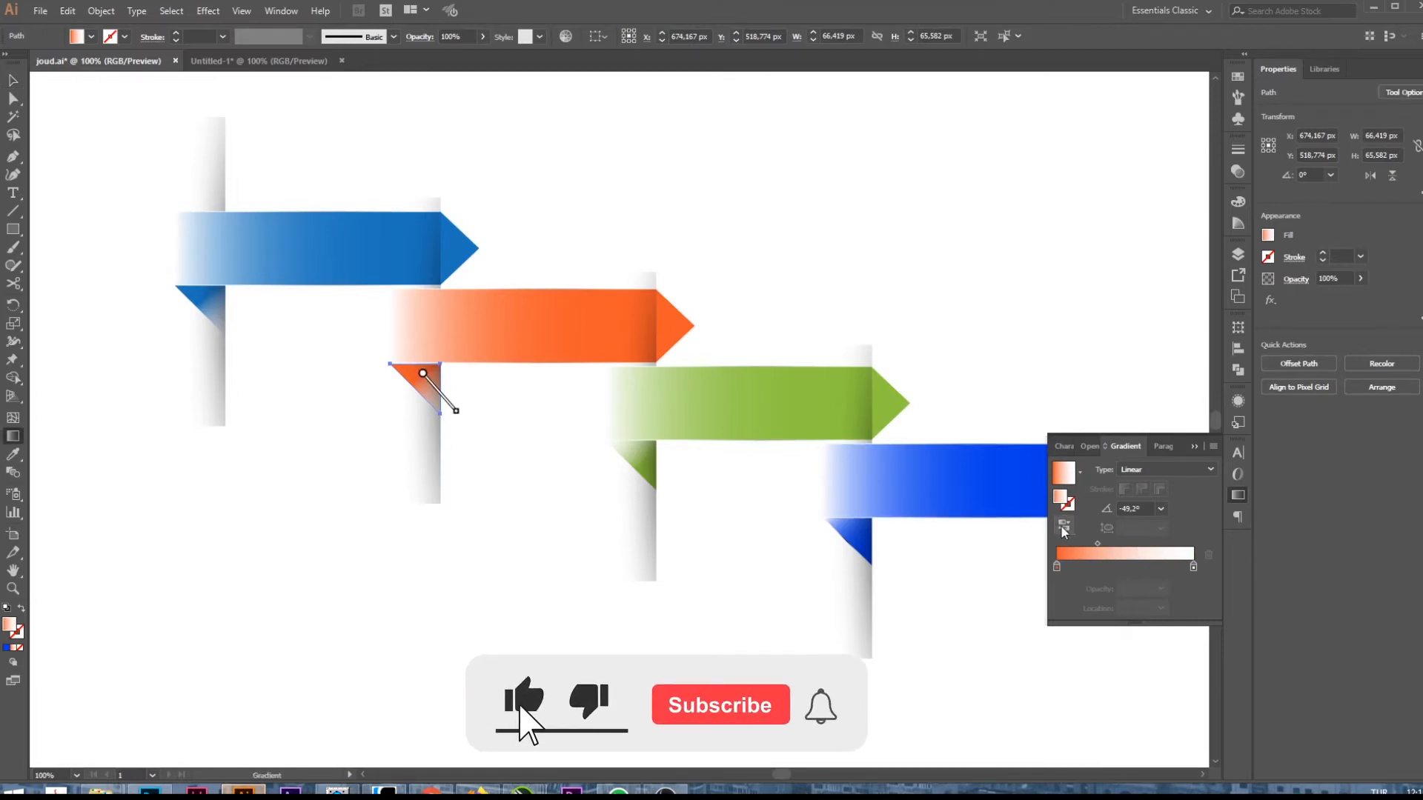
{"action": "left_click", "coordinate": [1063, 526]}
{"action": "left_click_drag", "start_coordinate": [429, 380], "coordinate": [407, 356]}
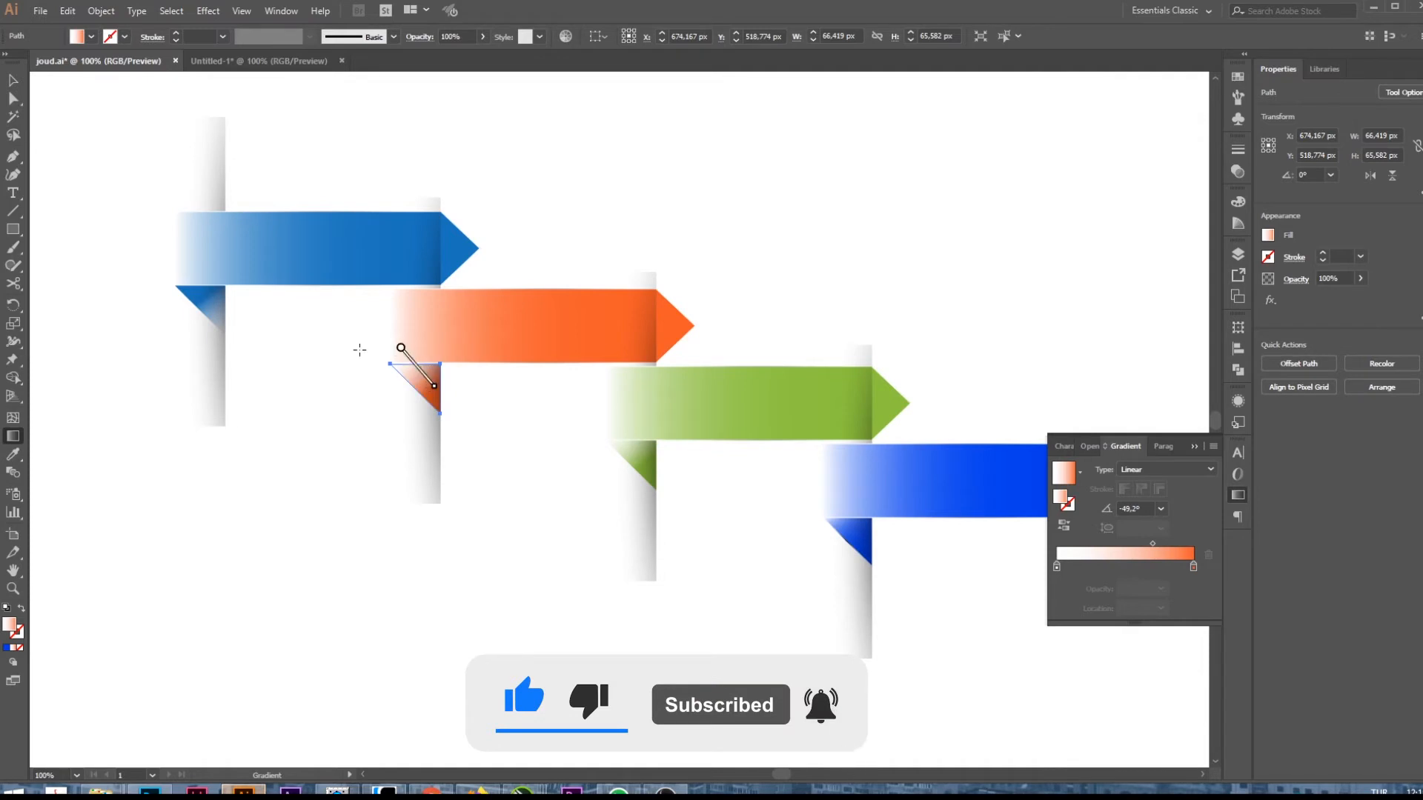
{"action": "key", "text": "v"}
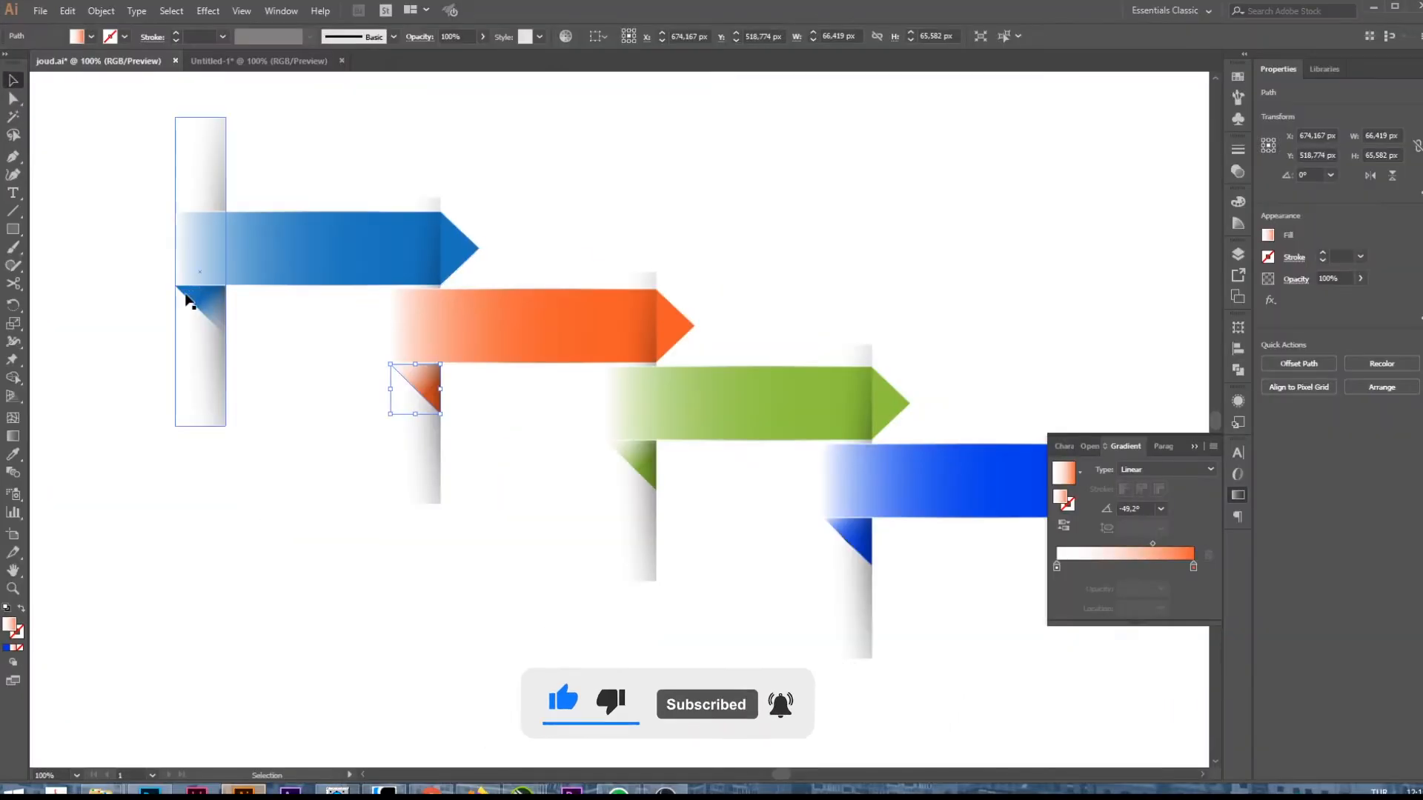
{"action": "left_click", "coordinate": [197, 342]}
{"action": "left_click", "coordinate": [200, 335]}
{"action": "left_click", "coordinate": [139, 297]}
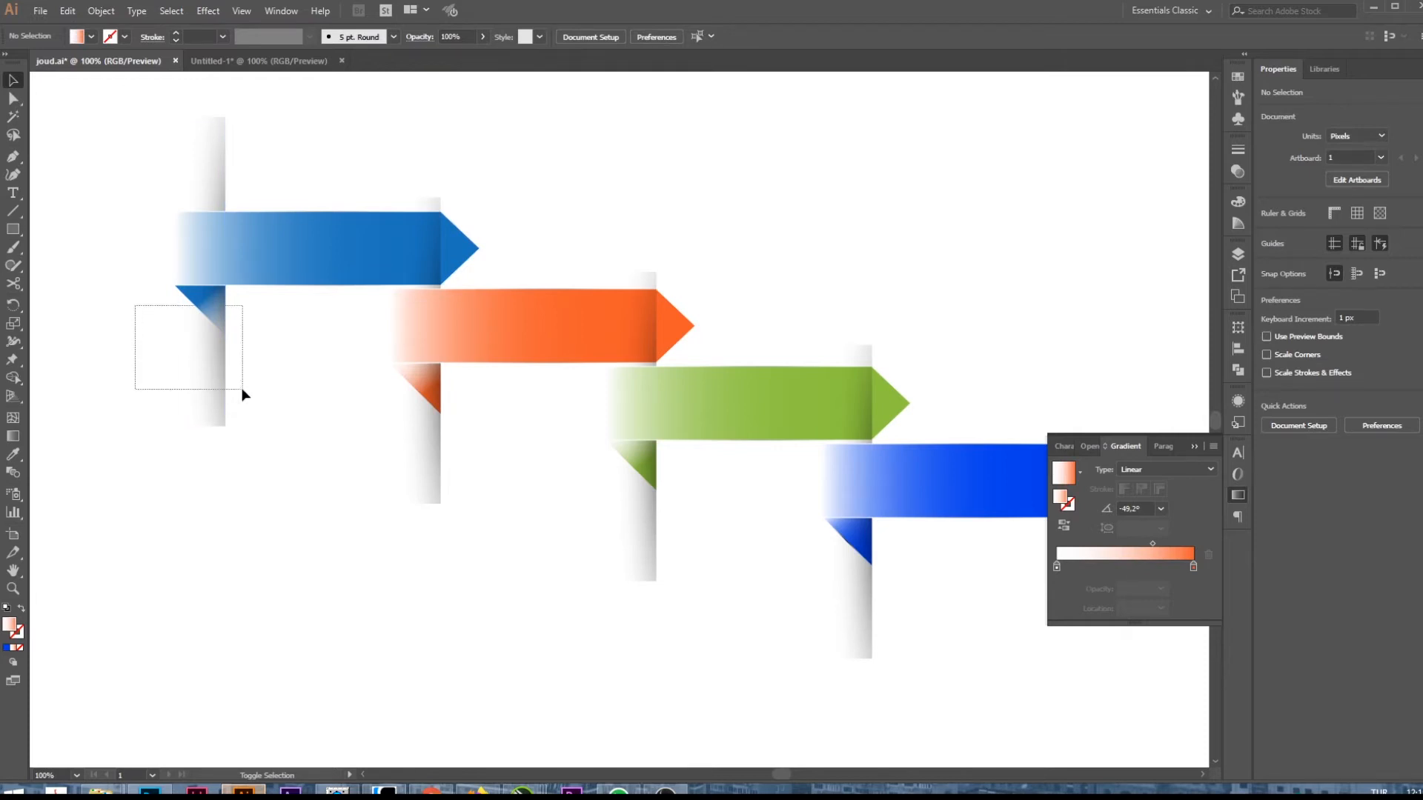
{"action": "left_click_drag", "start_coordinate": [242, 394], "coordinate": [208, 368]}
{"action": "left_click_drag", "start_coordinate": [135, 339], "coordinate": [189, 305]}
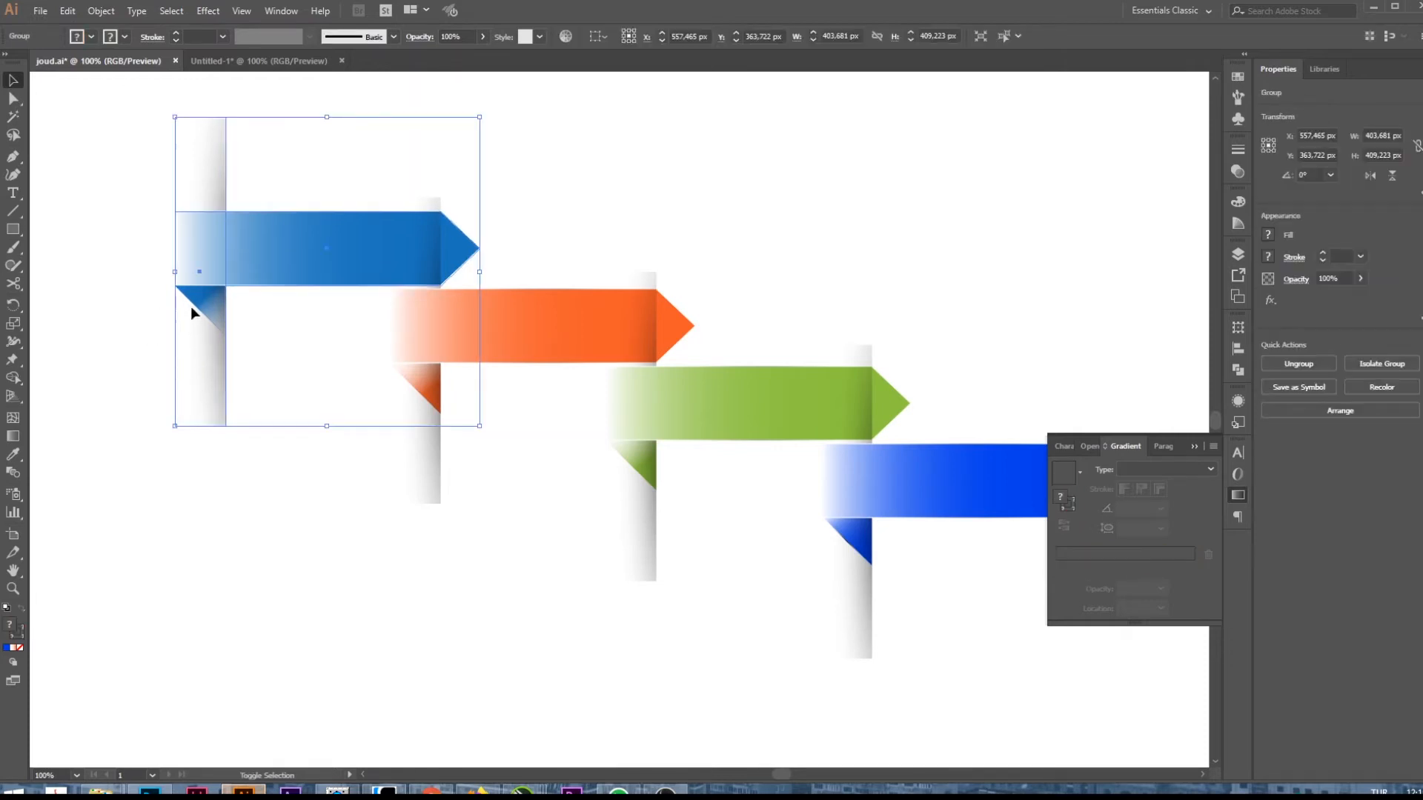
{"action": "left_click", "coordinate": [190, 305]}
{"action": "left_click", "coordinate": [168, 326]}
{"action": "mouse_move", "coordinate": [198, 402]}
{"action": "left_mouse_down"}
{"action": "mouse_move", "coordinate": [168, 363]}
{"action": "mouse_move", "coordinate": [210, 407]}
{"action": "left_mouse_up"}
{"action": "left_click", "coordinate": [258, 361]}
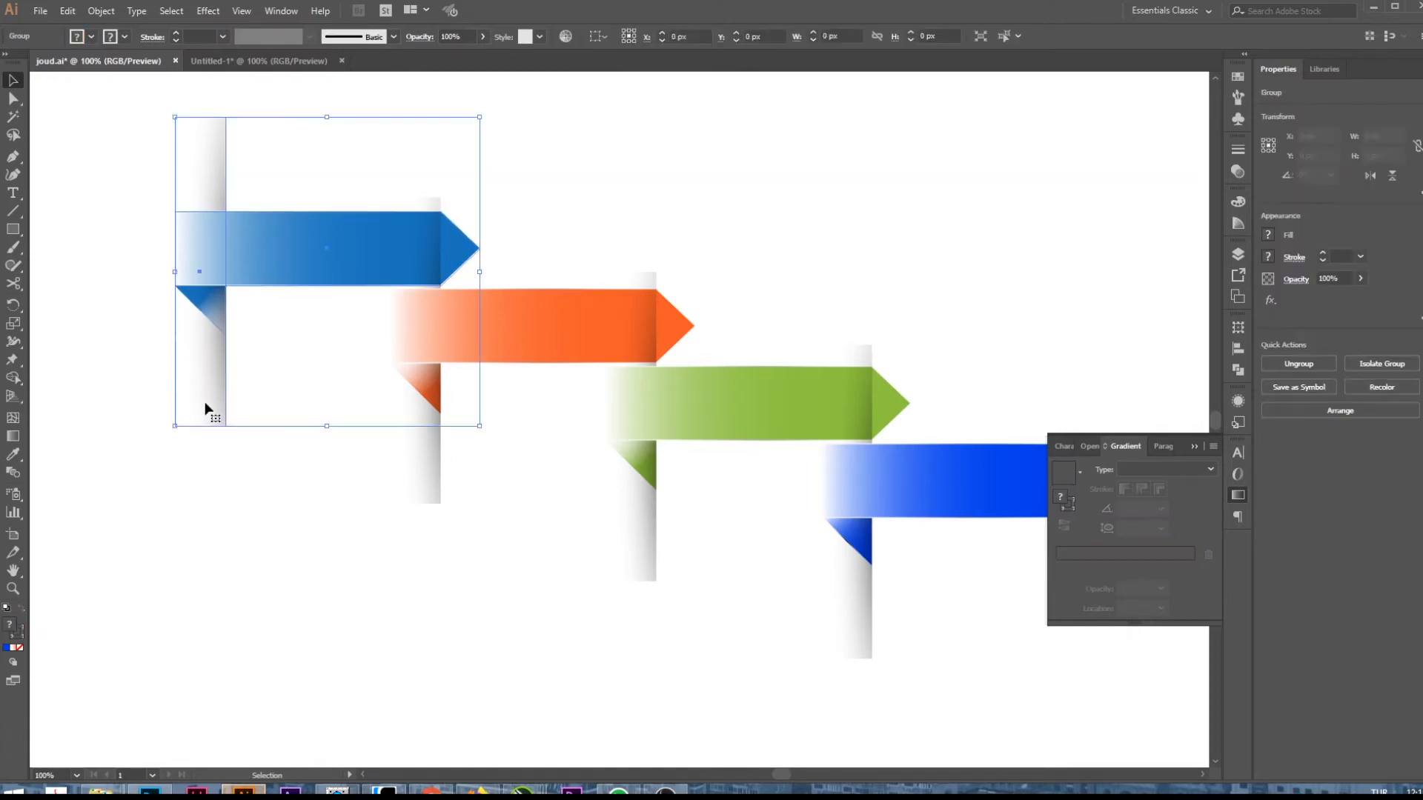
{"action": "left_click_drag", "start_coordinate": [262, 337], "coordinate": [262, 337]}
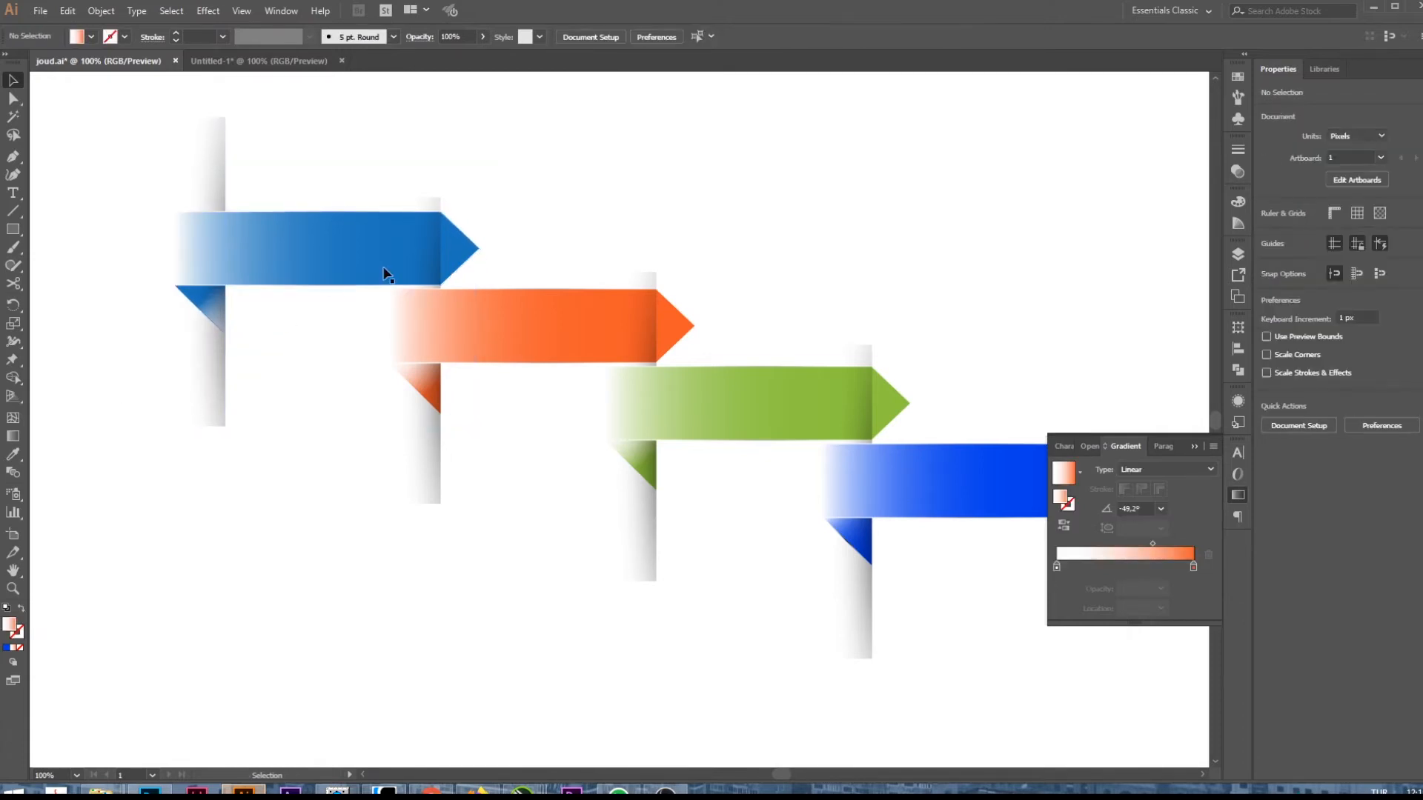
- Ungroup the first blue banner and select only its triangular fold
{"action": "right_click", "coordinate": [396, 252]}
{"action": "left_click", "coordinate": [314, 230]}
{"action": "right_click", "coordinate": [177, 175]}
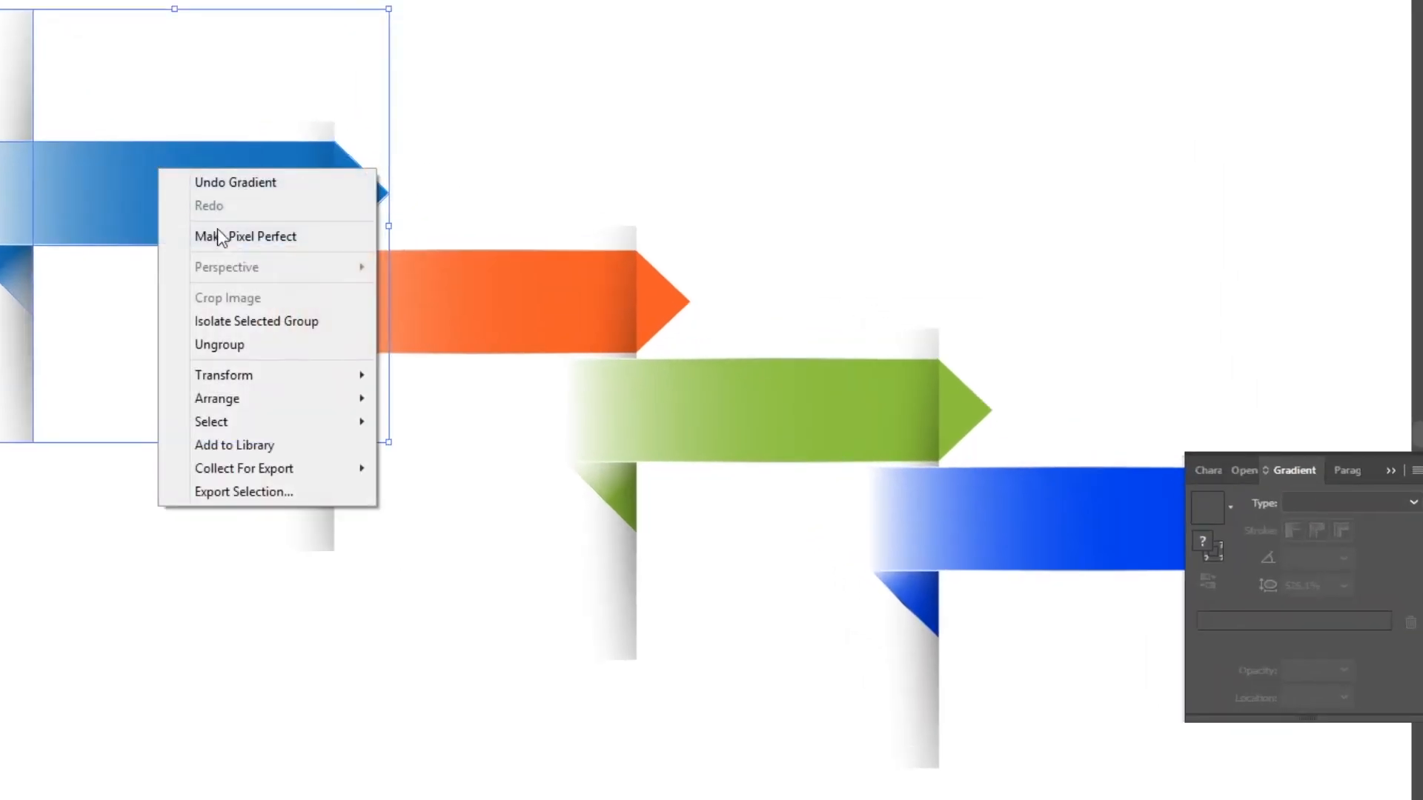
{"action": "left_click", "coordinate": [212, 341]}
{"action": "left_click_drag", "start_coordinate": [148, 294], "coordinate": [211, 326]}
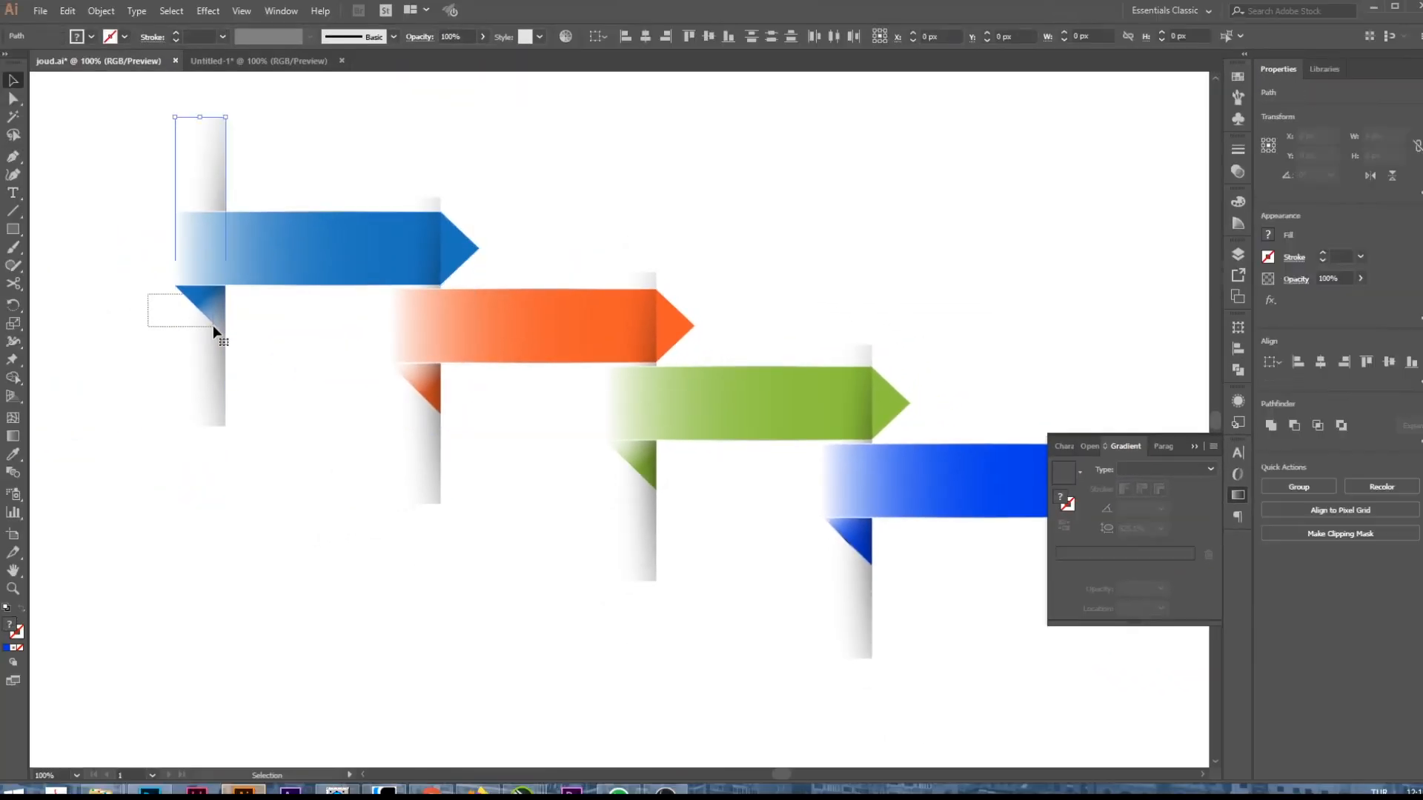
{"action": "left_click", "coordinate": [176, 341], "text": "shift"}
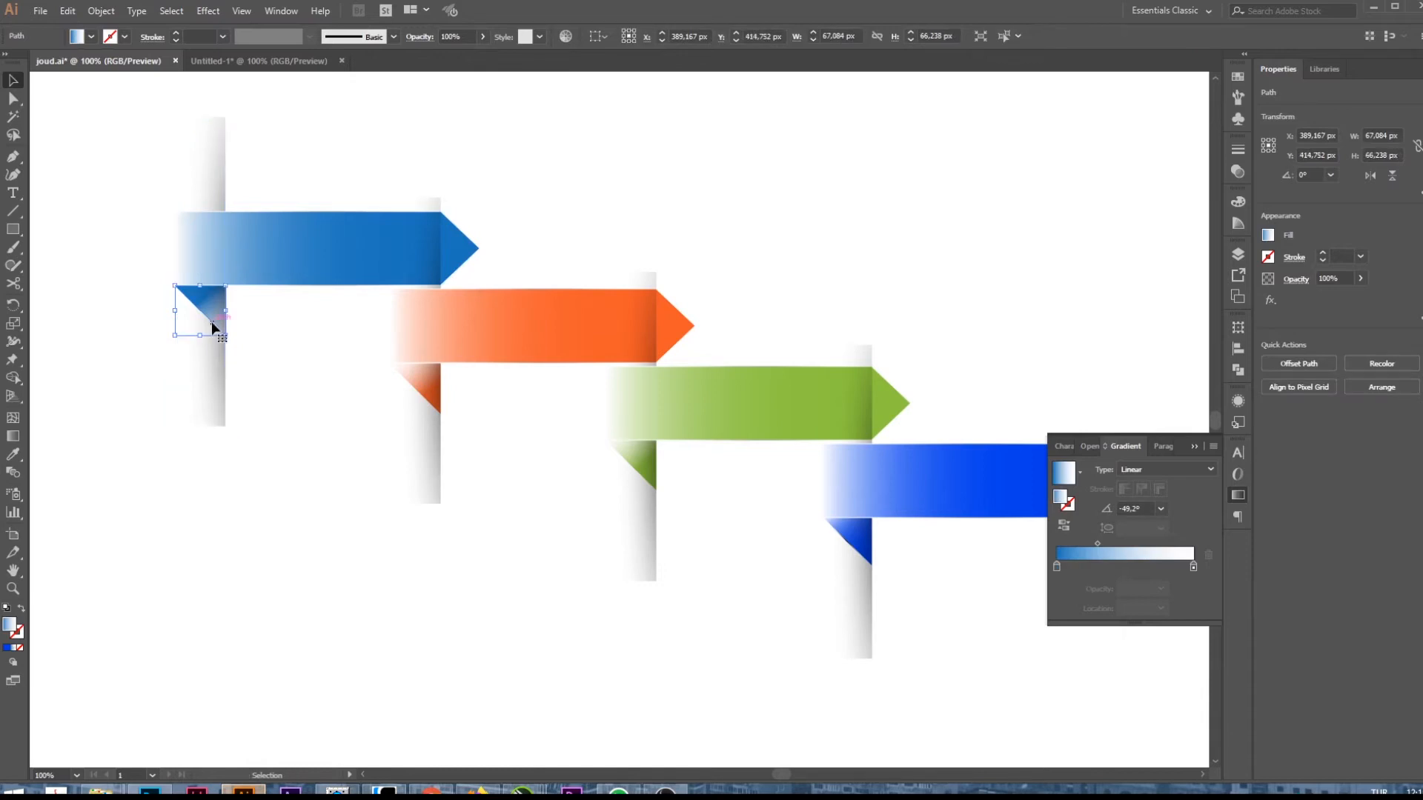
- Reverse the first fold's gradient to run white to blue, shift it toward the upper-left, and deselect the fold
{"action": "key", "text": "g"}
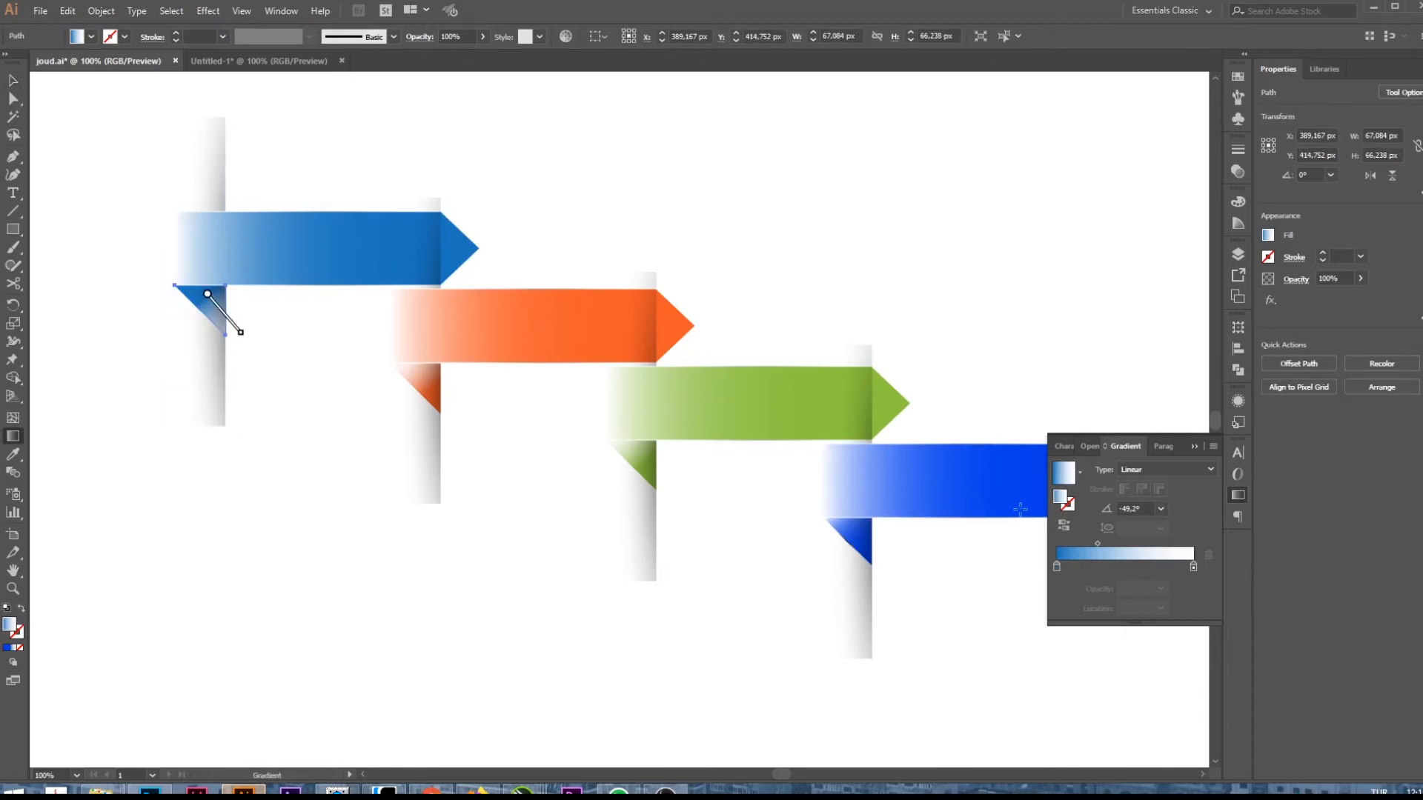
{"action": "left_click", "coordinate": [1065, 528]}
{"action": "left_click_drag", "start_coordinate": [207, 294], "coordinate": [188, 272]}
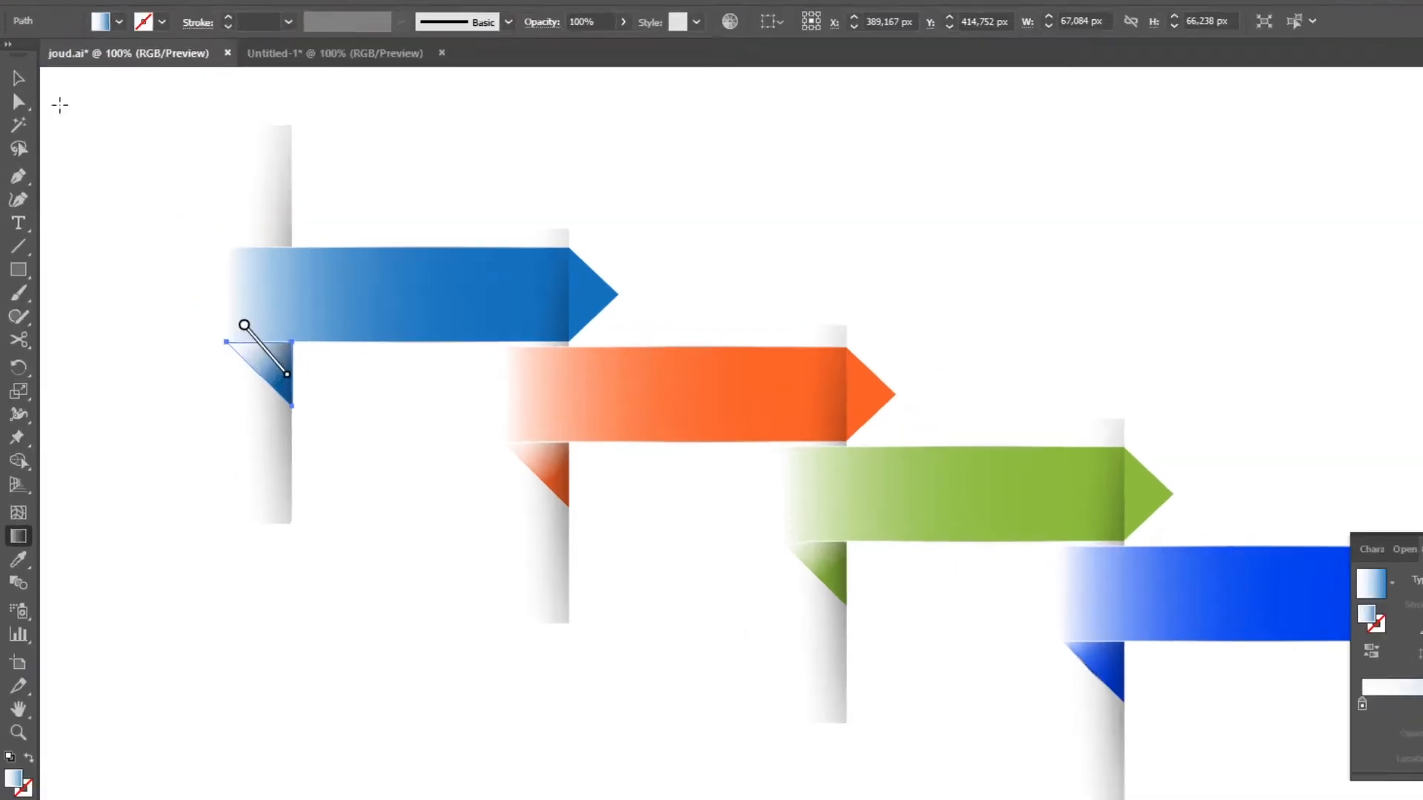
{"action": "left_click", "coordinate": [13, 80]}
{"action": "left_click", "coordinate": [489, 137]}
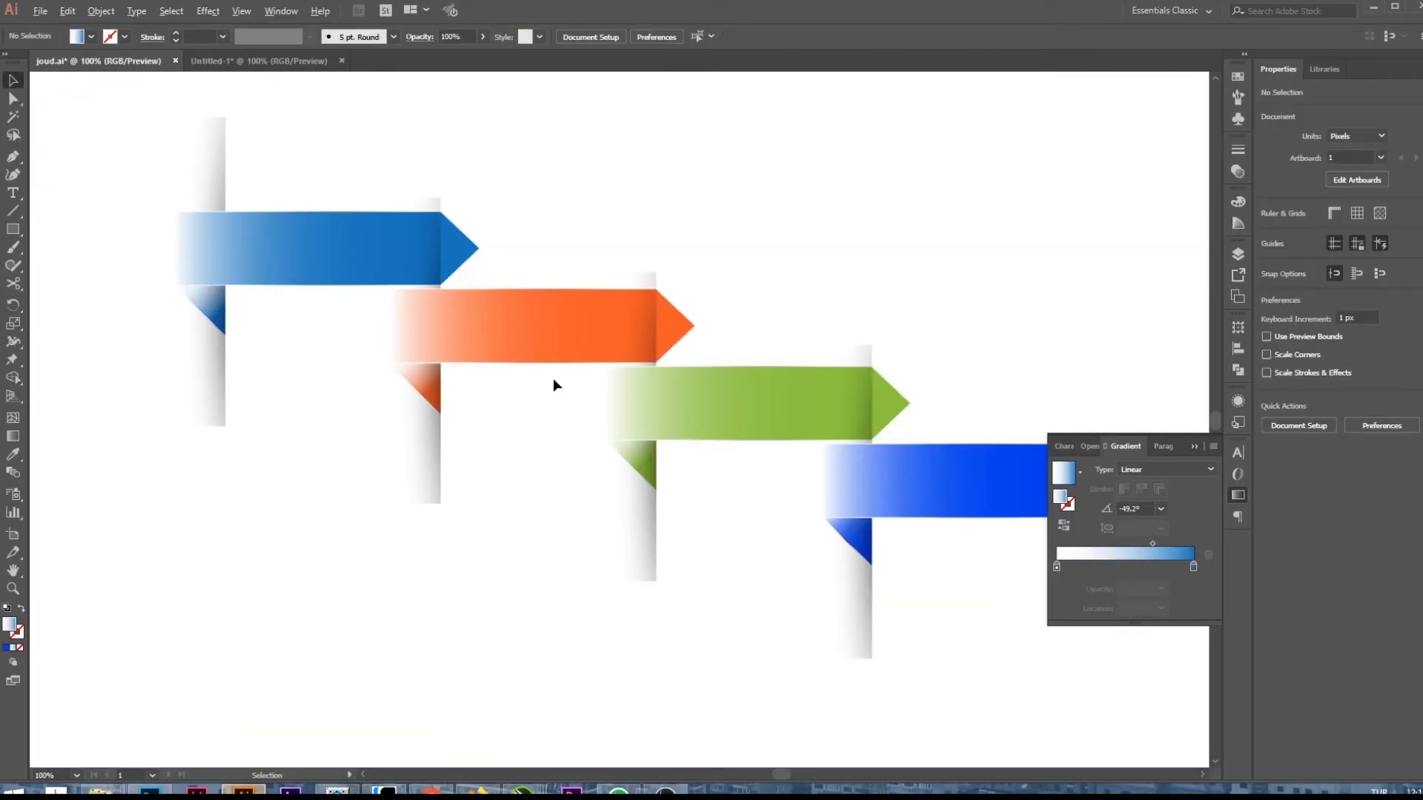
- Select the first banner's arrow and move its gradient's blue end stop to the 91.62% location
{"action": "scroll", "coordinate": [553, 378], "scroll_direction": "down", "scroll_amount": 3}
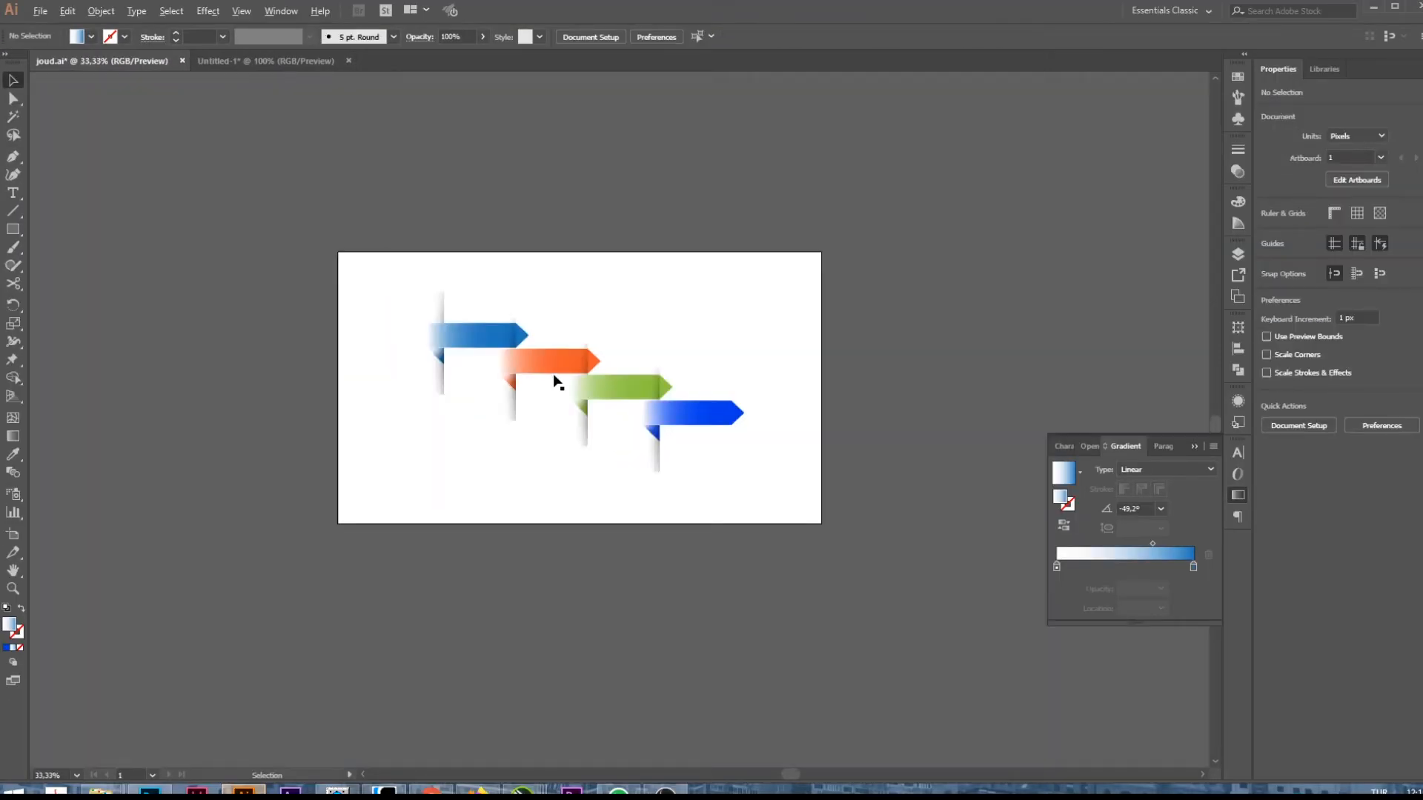
{"action": "scroll", "coordinate": [506, 345], "scroll_direction": "up", "scroll_amount": 2}
{"action": "left_click", "coordinate": [470, 319]}
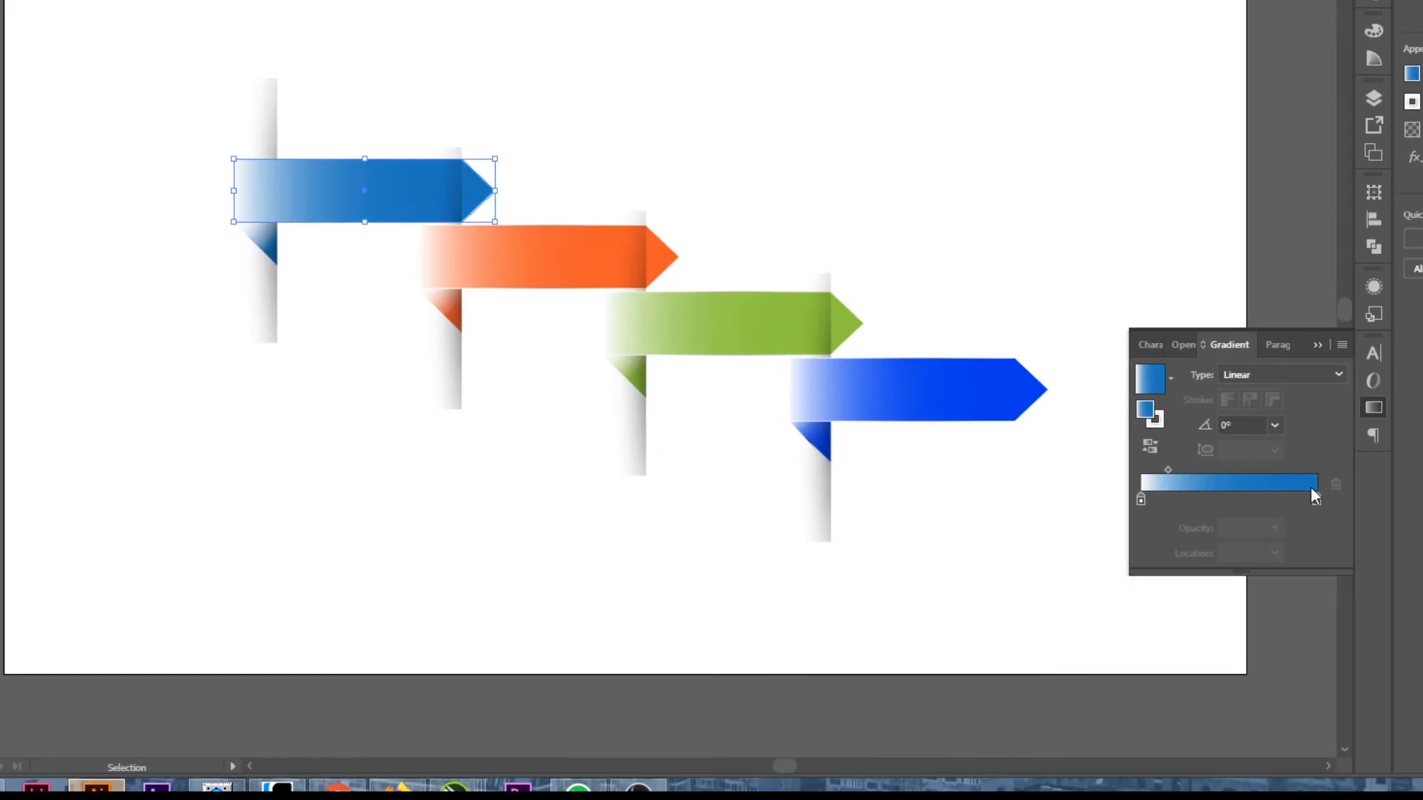
{"action": "left_click", "coordinate": [1213, 554]}
{"action": "left_click_drag", "start_coordinate": [1315, 499], "coordinate": [1303, 498]}
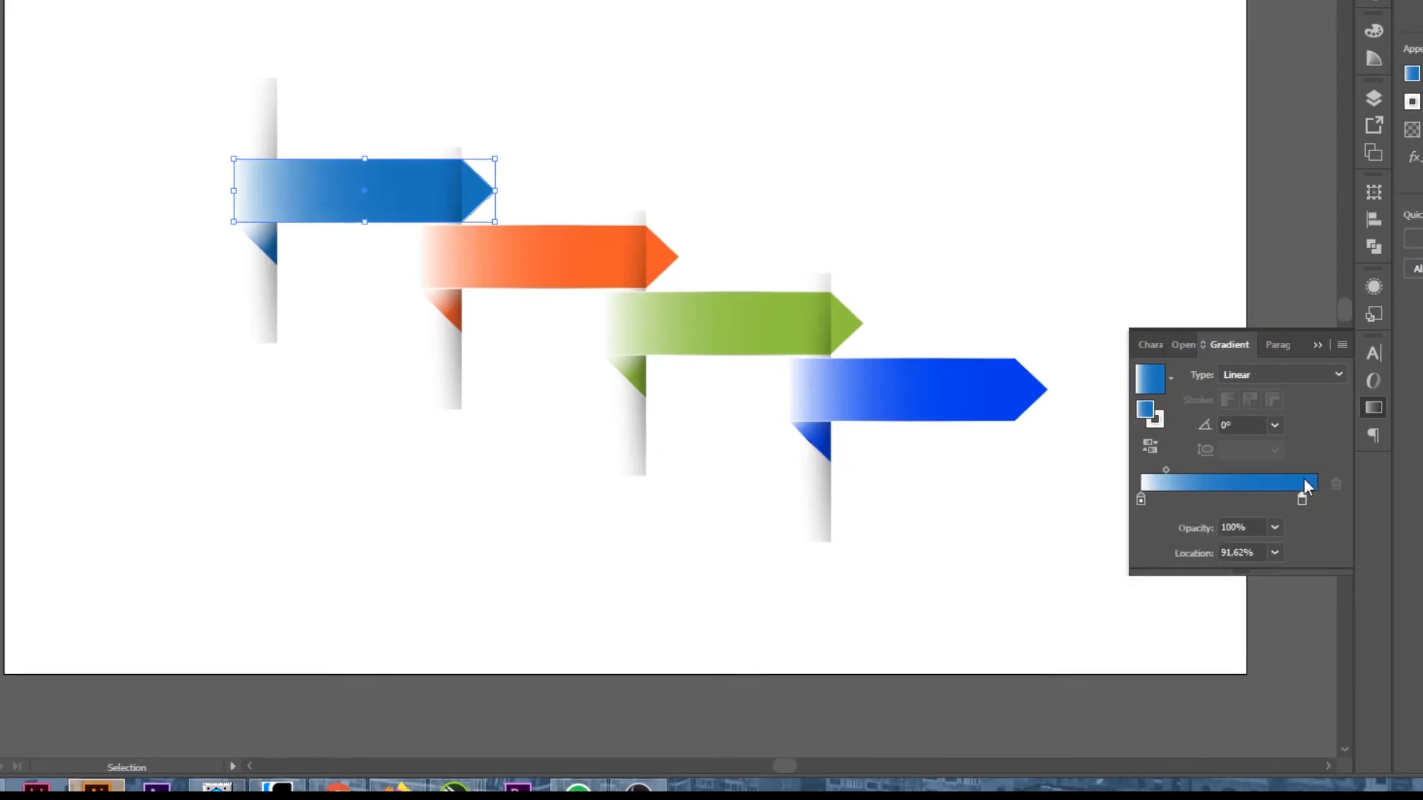
- Recolor the end stop of the first arrow's gradient to golden yellow, trying teal, brown, olive and green tones first
{"action": "double_click", "coordinate": [1302, 498]}
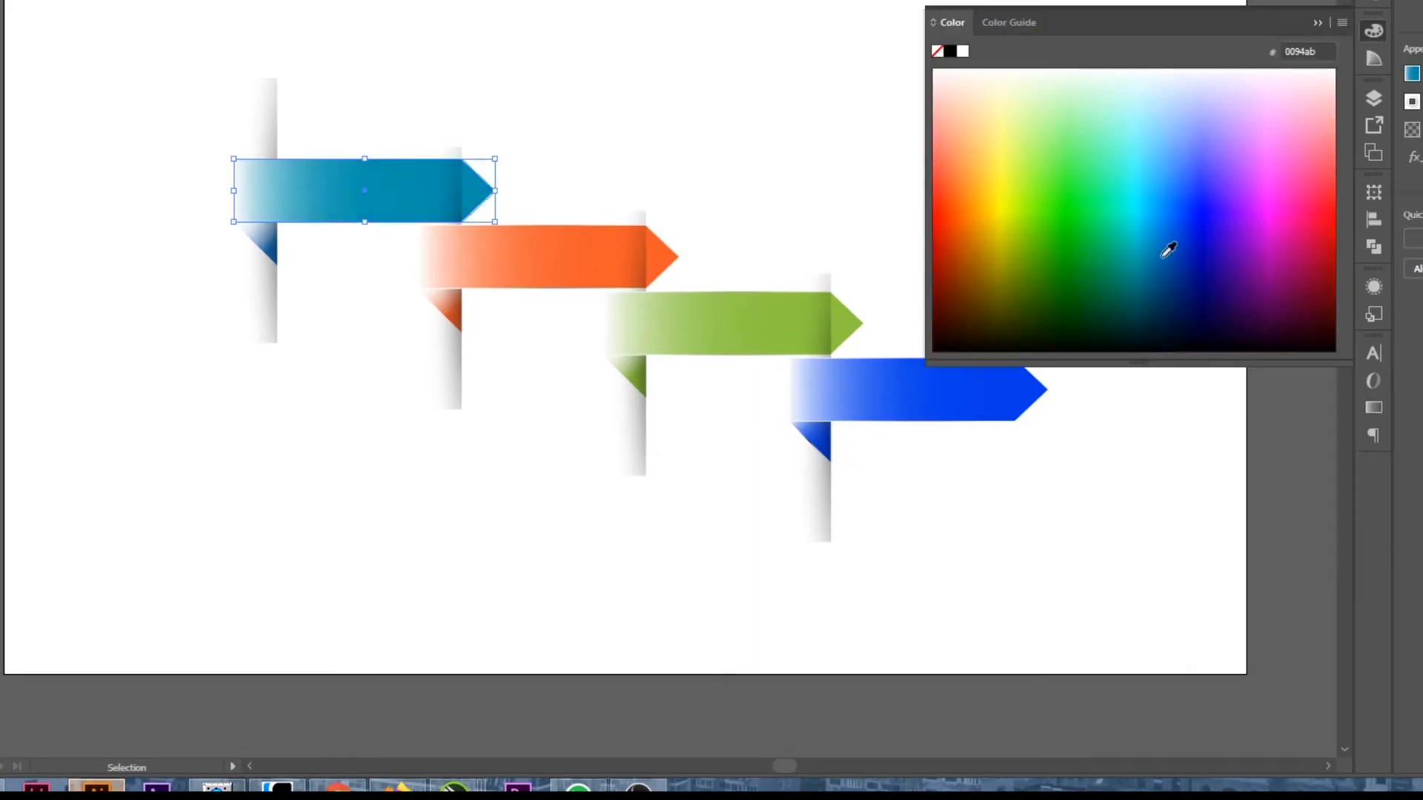
{"action": "left_click", "coordinate": [1127, 265]}
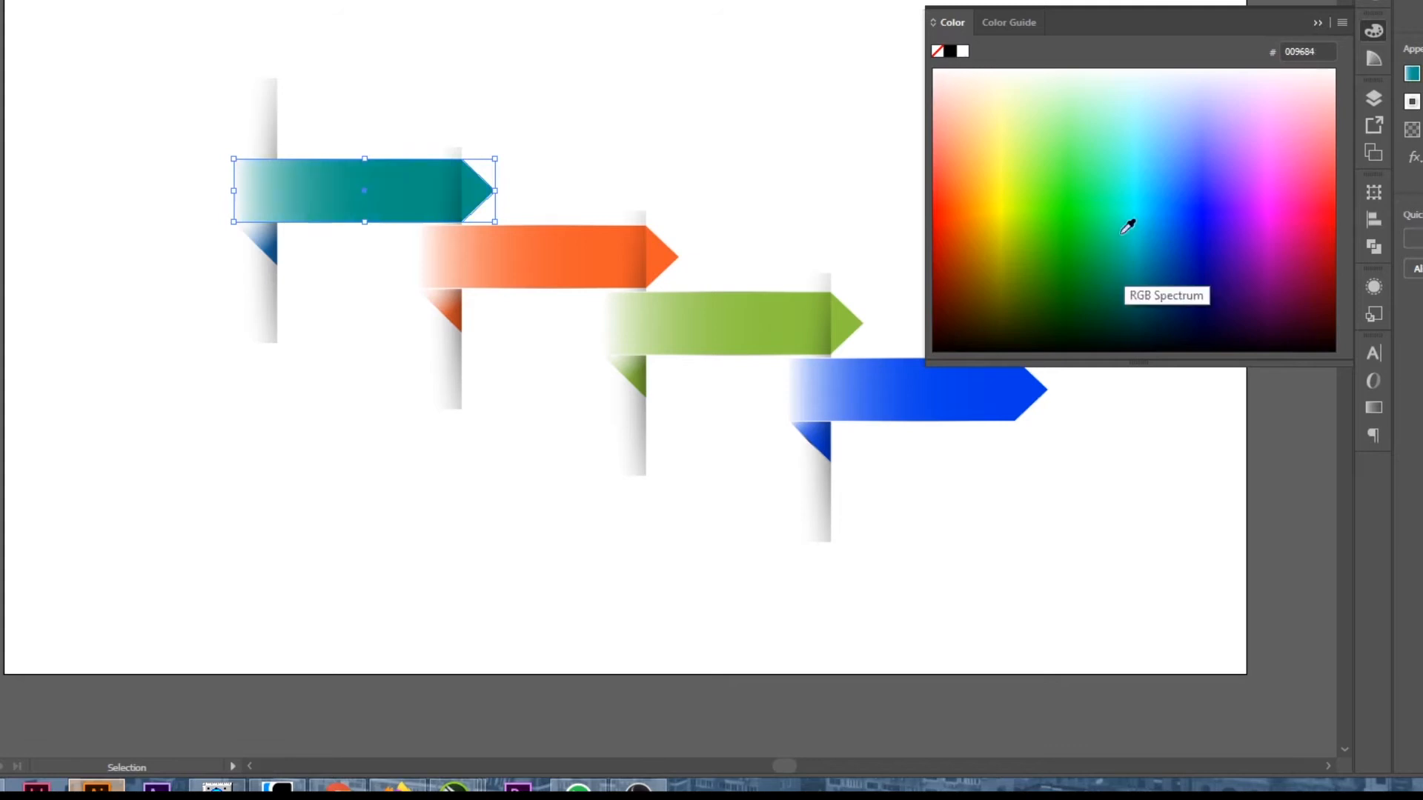
{"action": "left_click", "coordinate": [1127, 216]}
{"action": "left_click", "coordinate": [1143, 179]}
{"action": "left_click", "coordinate": [1089, 208]}
{"action": "left_click", "coordinate": [1108, 222]}
{"action": "left_click", "coordinate": [972, 294]}
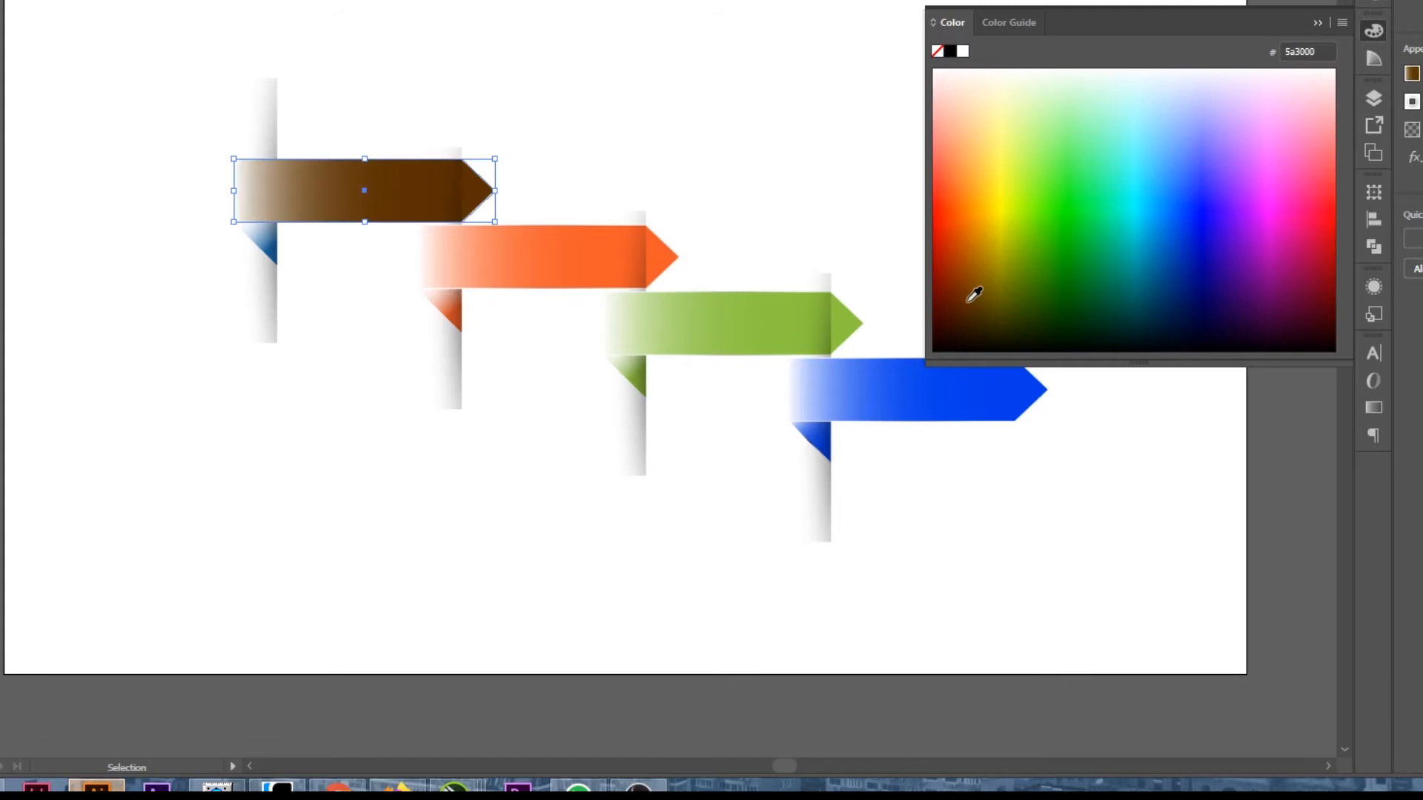
{"action": "left_click", "coordinate": [993, 267]}
{"action": "left_click", "coordinate": [1020, 260]}
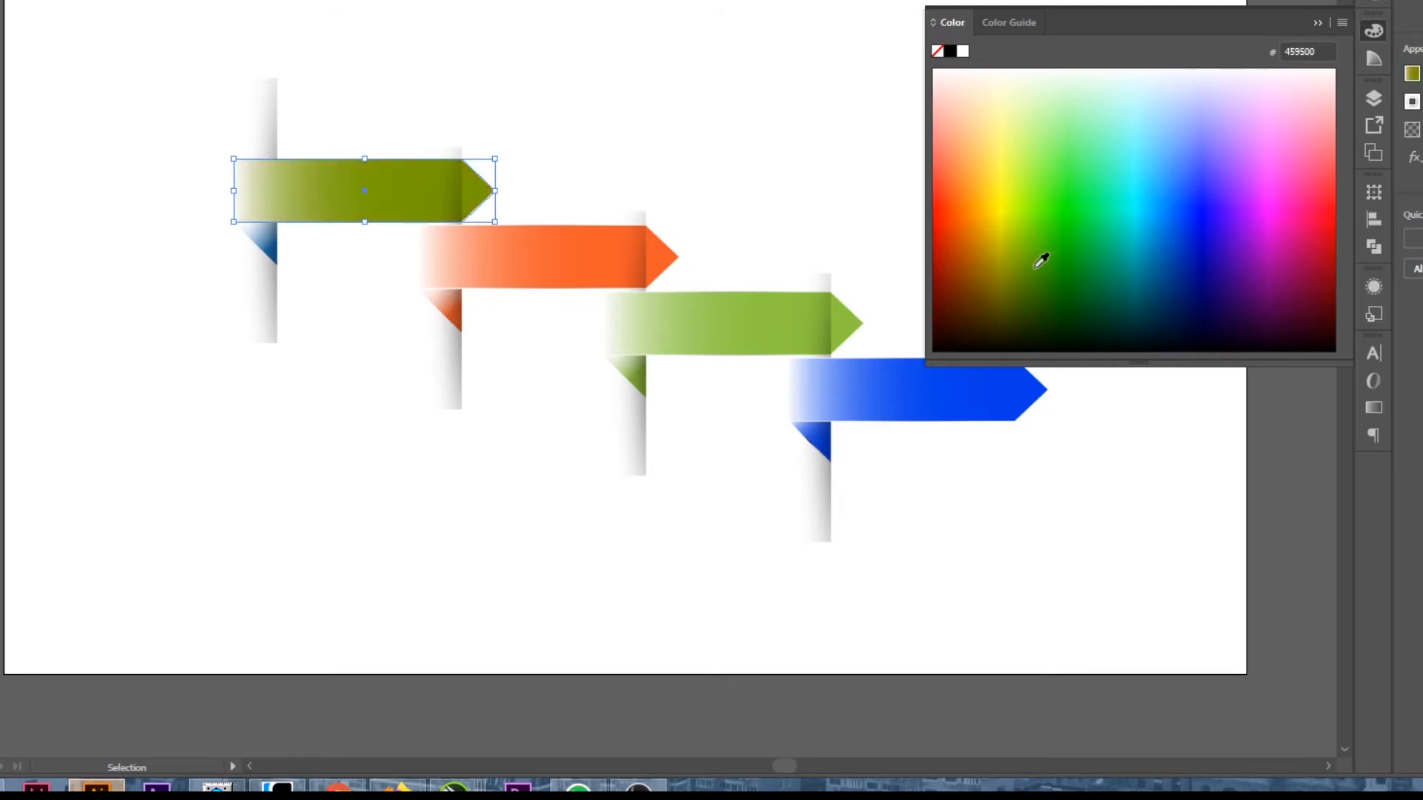
{"action": "left_click", "coordinate": [1063, 267]}
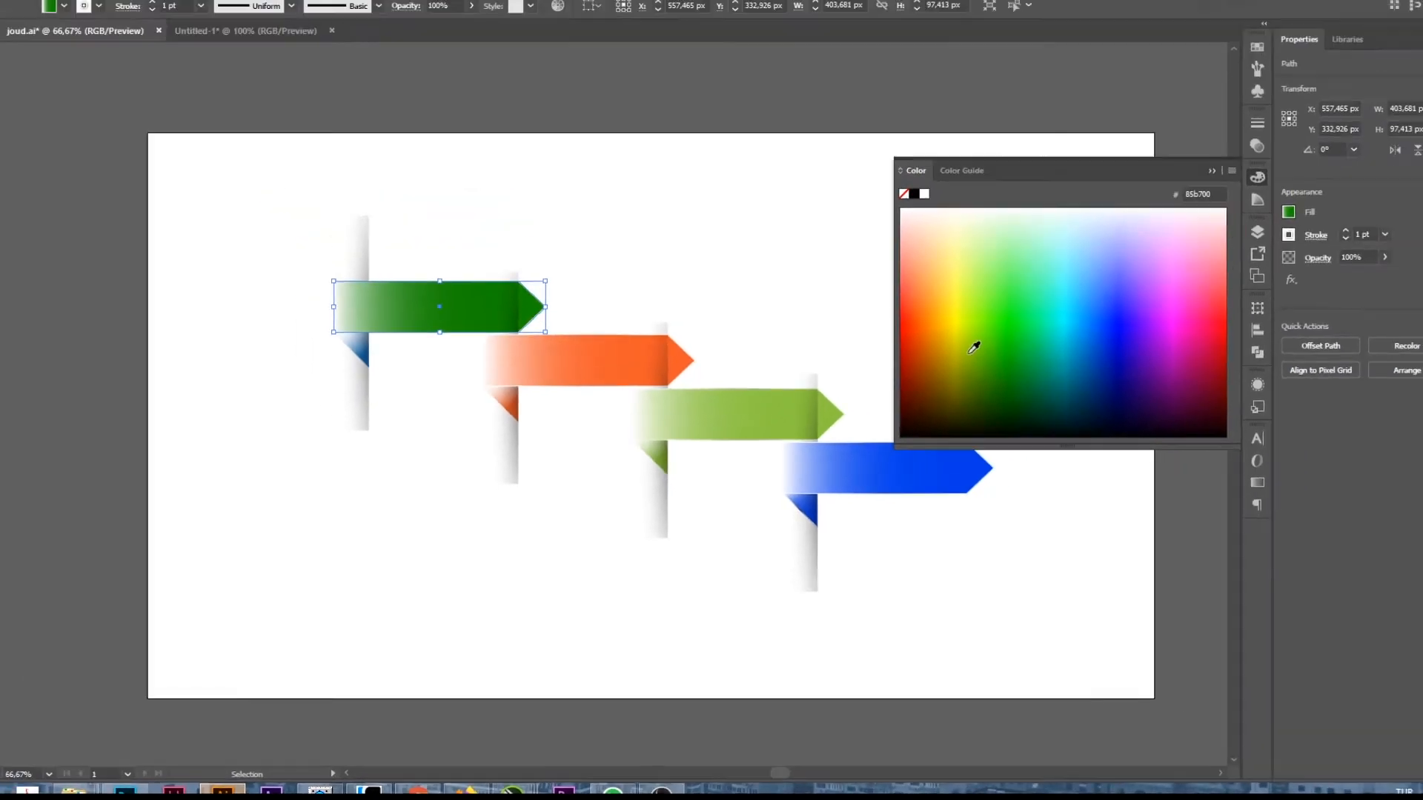
{"action": "left_click", "coordinate": [992, 207]}
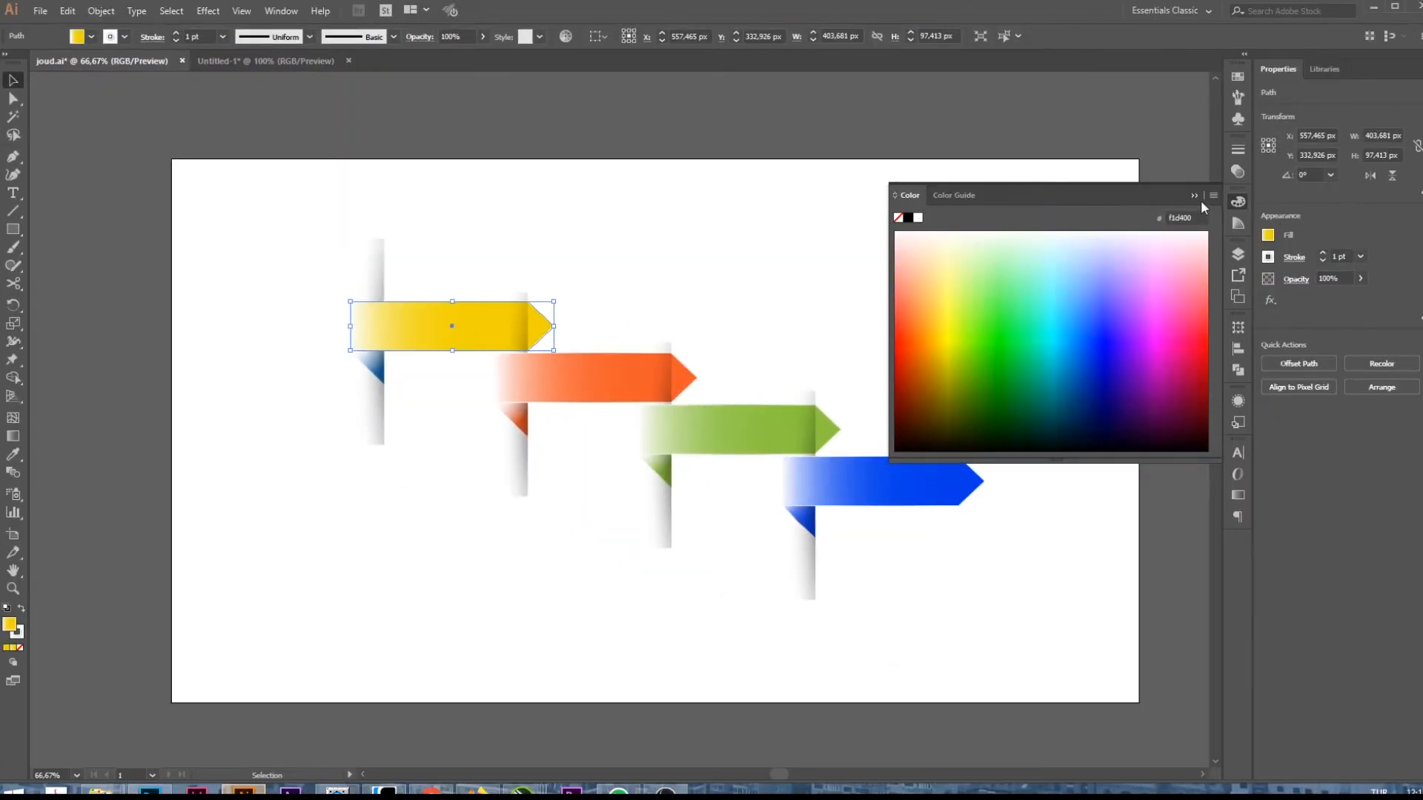
{"action": "left_click", "coordinate": [1197, 195]}
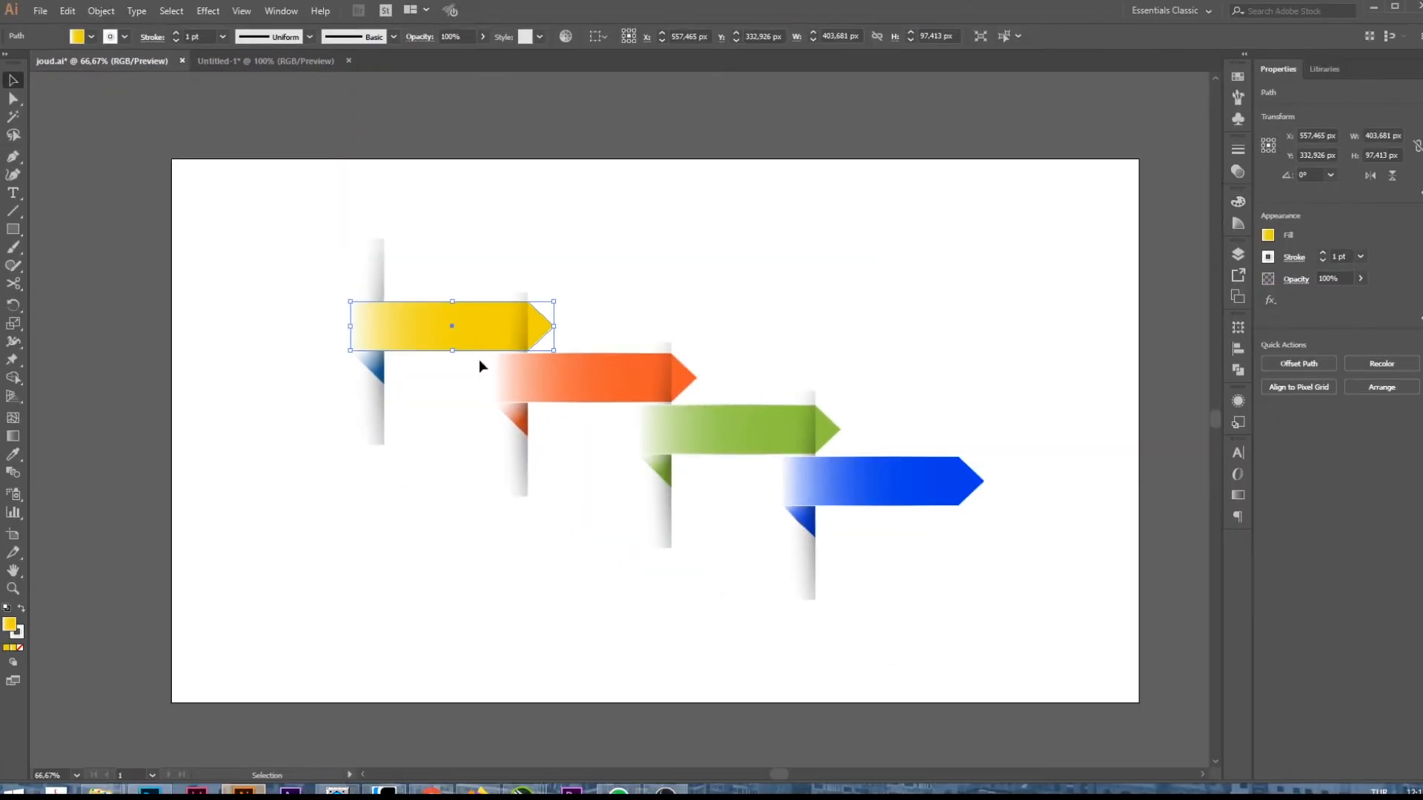
- Select only the first banner's triangular fold and copy the yellow gradient from its arrow with the Eyedropper
{"action": "left_click", "coordinate": [374, 368]}
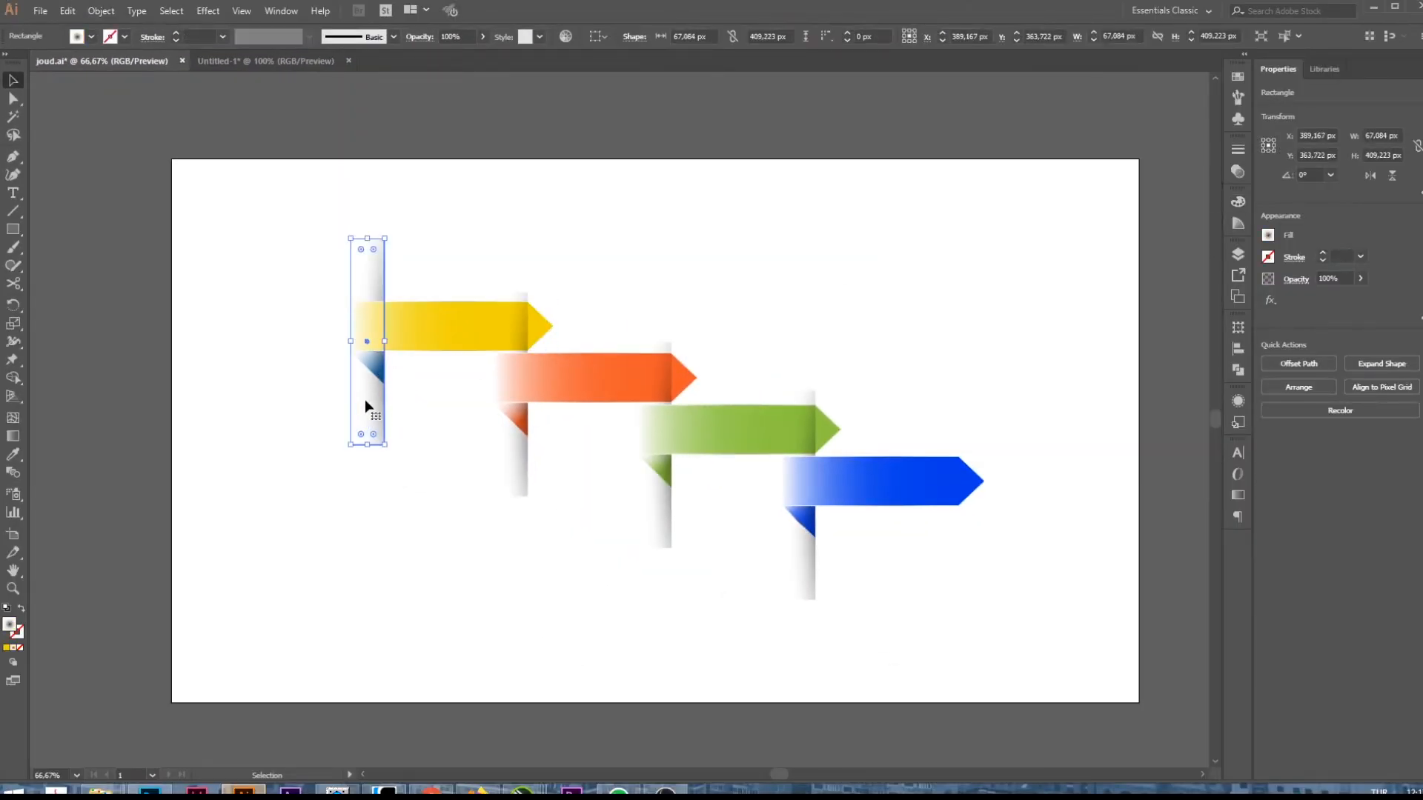
{"action": "left_click", "coordinate": [371, 374]}
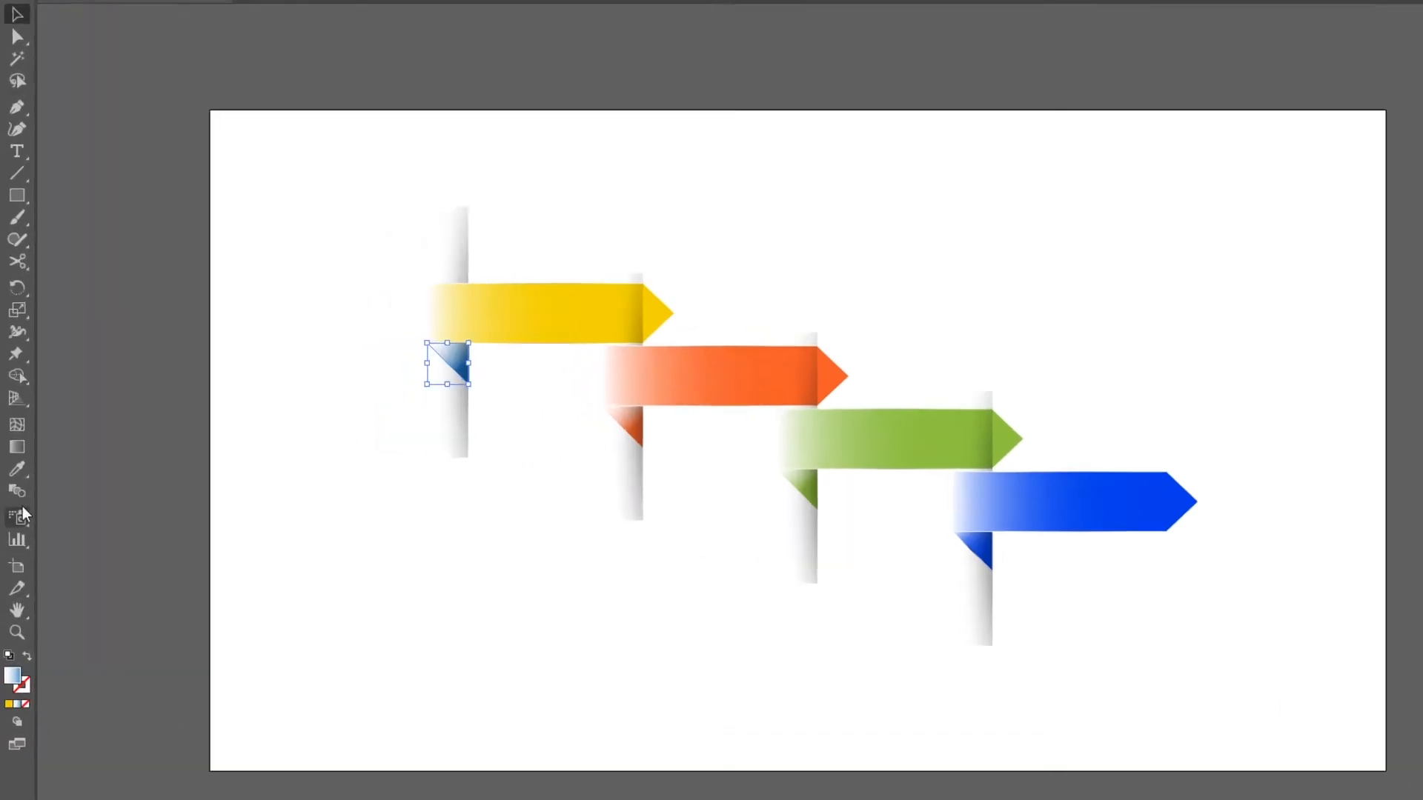
{"action": "left_click", "coordinate": [13, 454]}
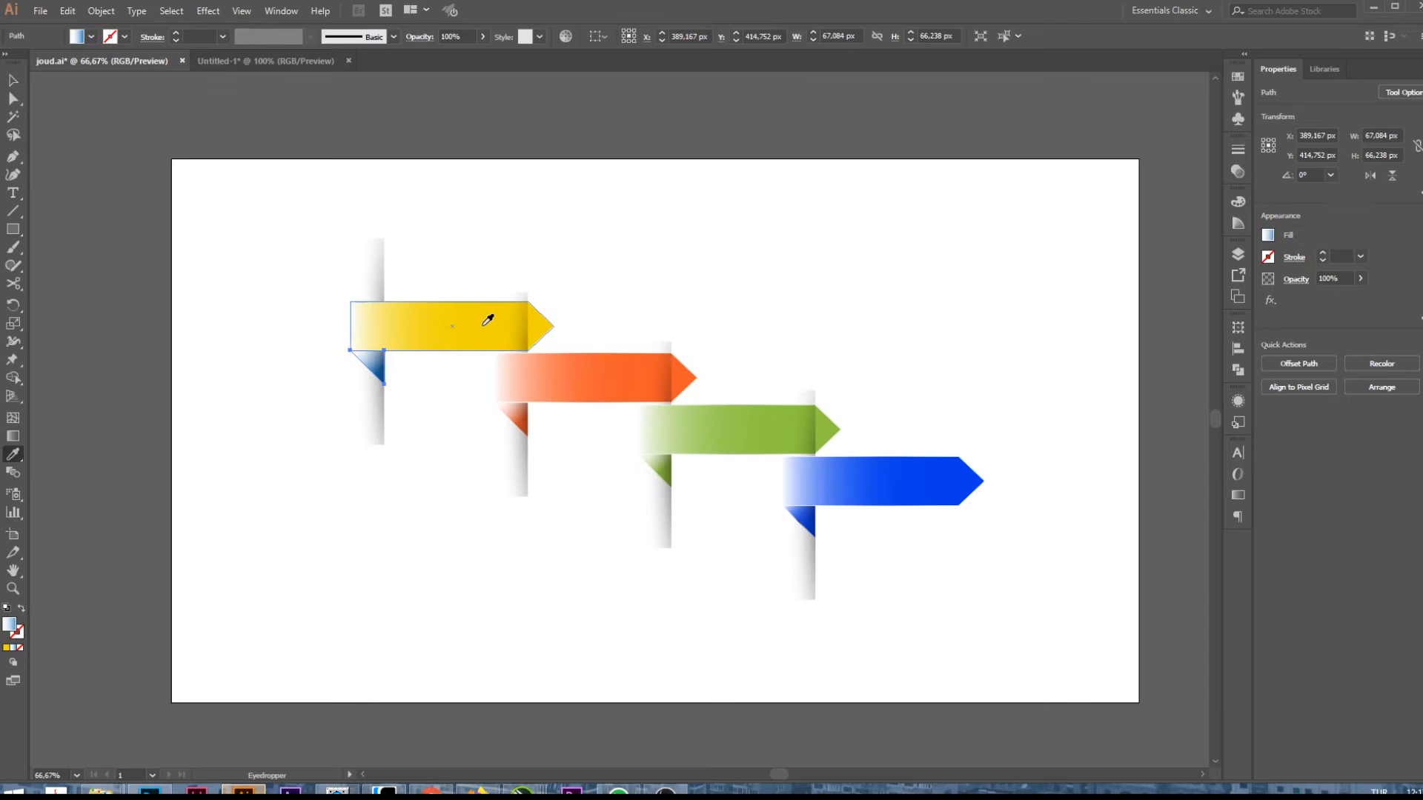
{"action": "left_click", "coordinate": [487, 321]}
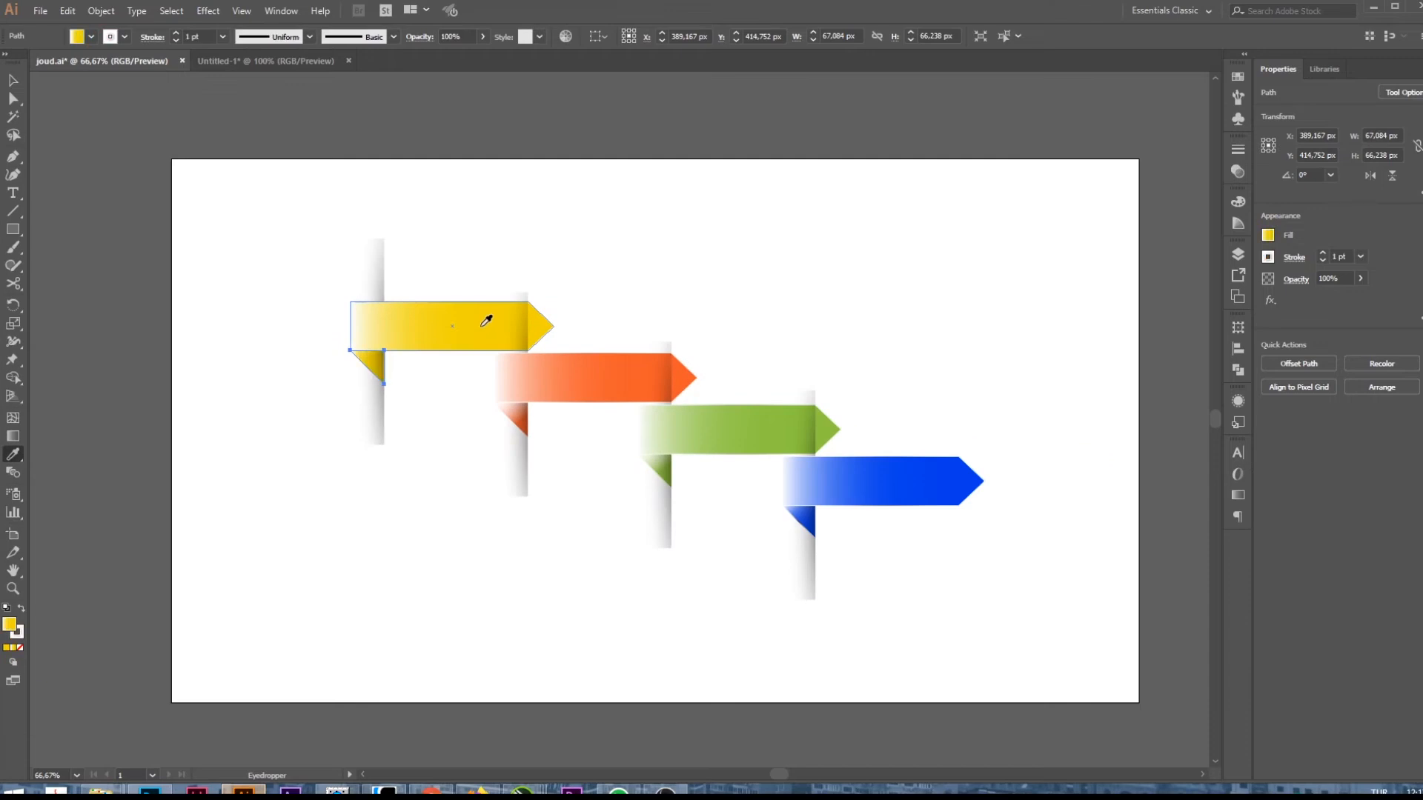
- Redraw the first fold's yellow gradient diagonally toward its lower-right corner, deselect it, and set the current gradient's midpoint to 51.39%
{"action": "key", "text": "g"}
{"action": "left_click_drag", "start_coordinate": [359, 343], "coordinate": [384, 374]}
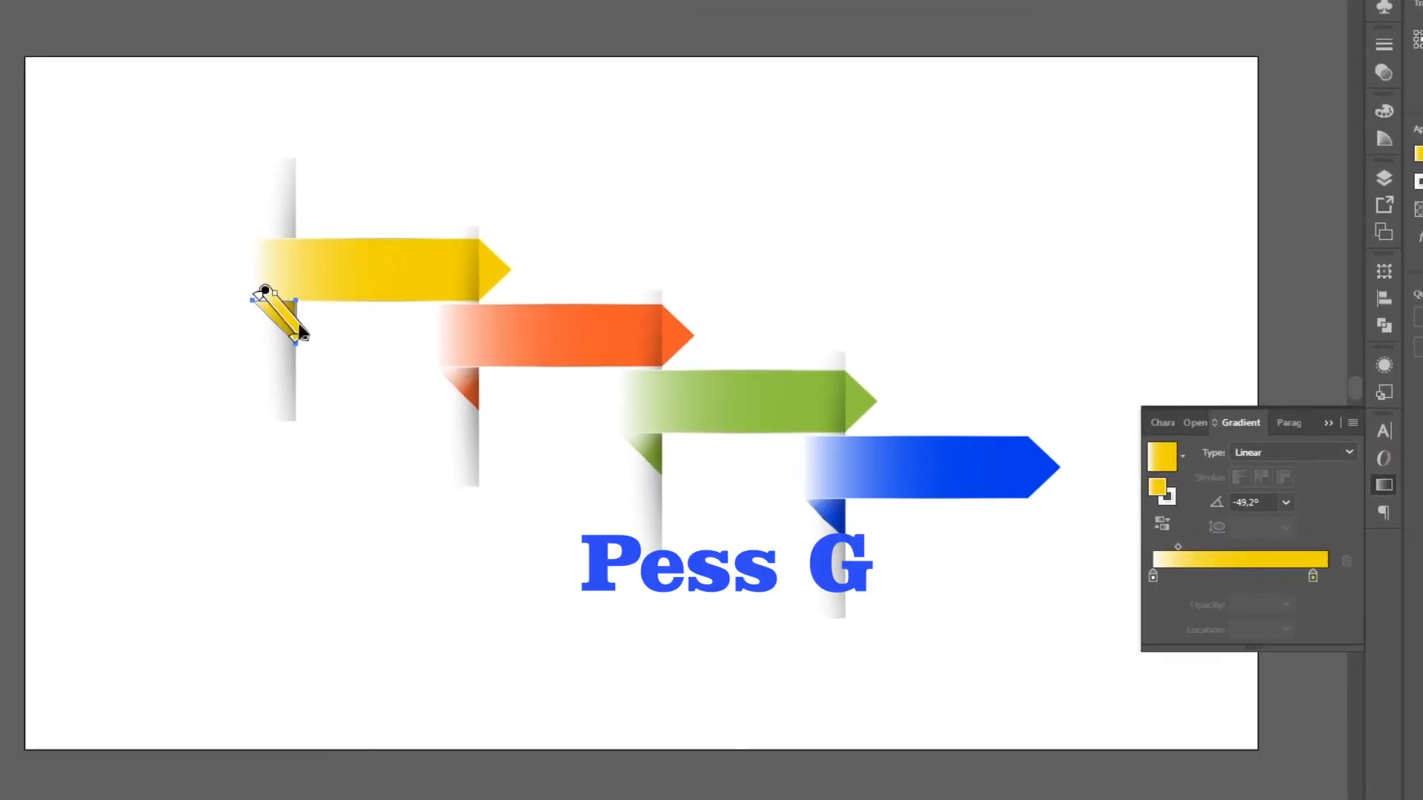
{"action": "left_click_drag", "start_coordinate": [265, 290], "coordinate": [259, 281]}
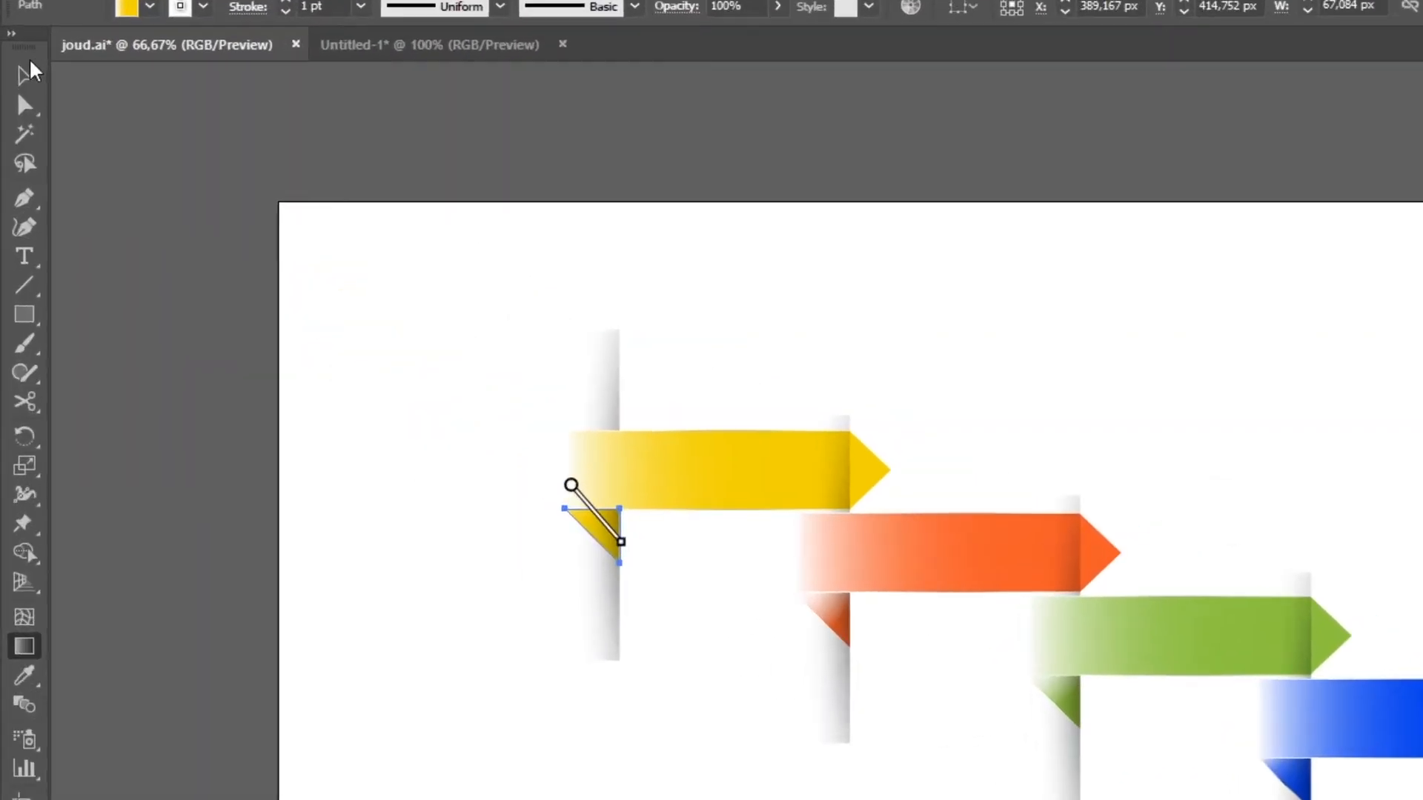
{"action": "left_click", "coordinate": [29, 70]}
{"action": "left_click", "coordinate": [420, 36]}
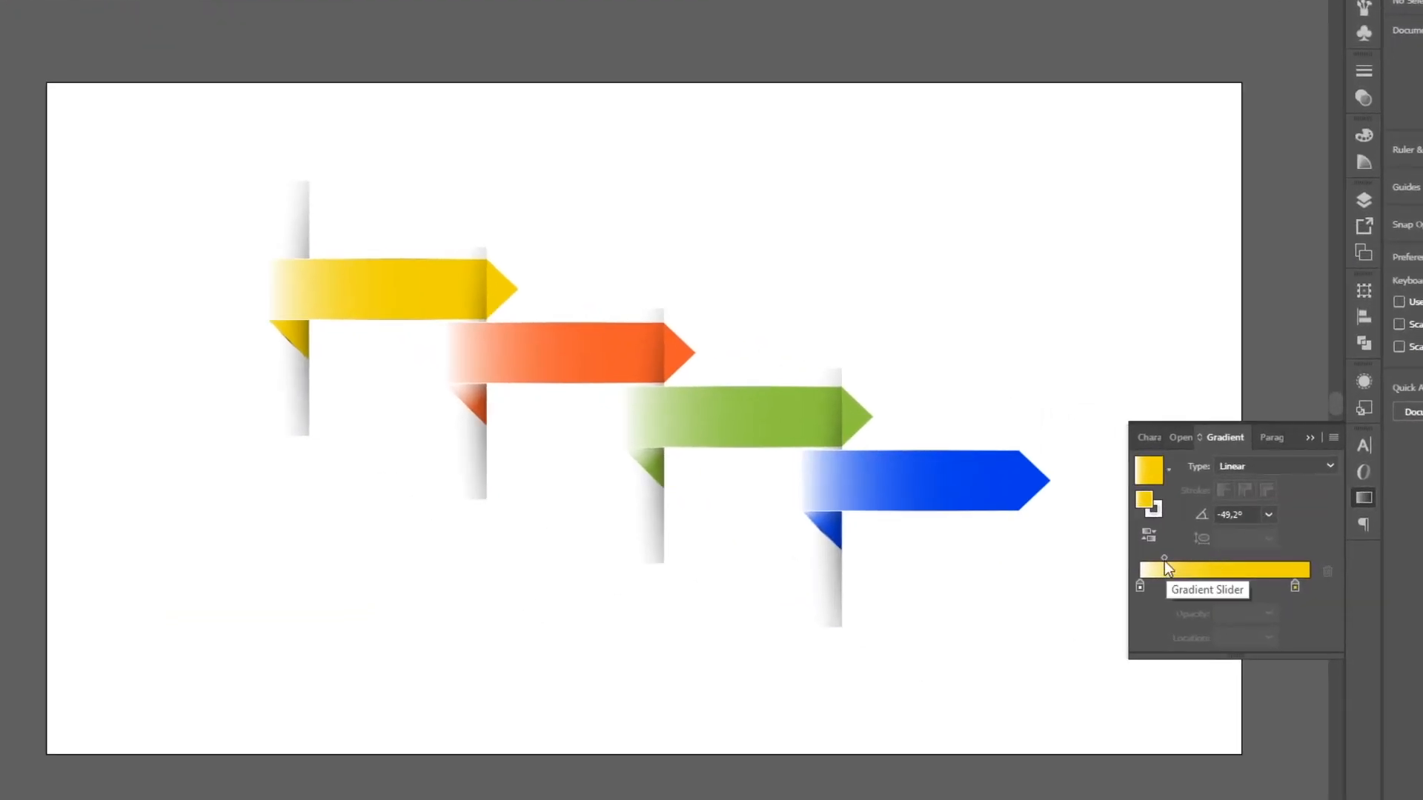
{"action": "left_click_drag", "start_coordinate": [1105, 550], "coordinate": [1154, 552]}
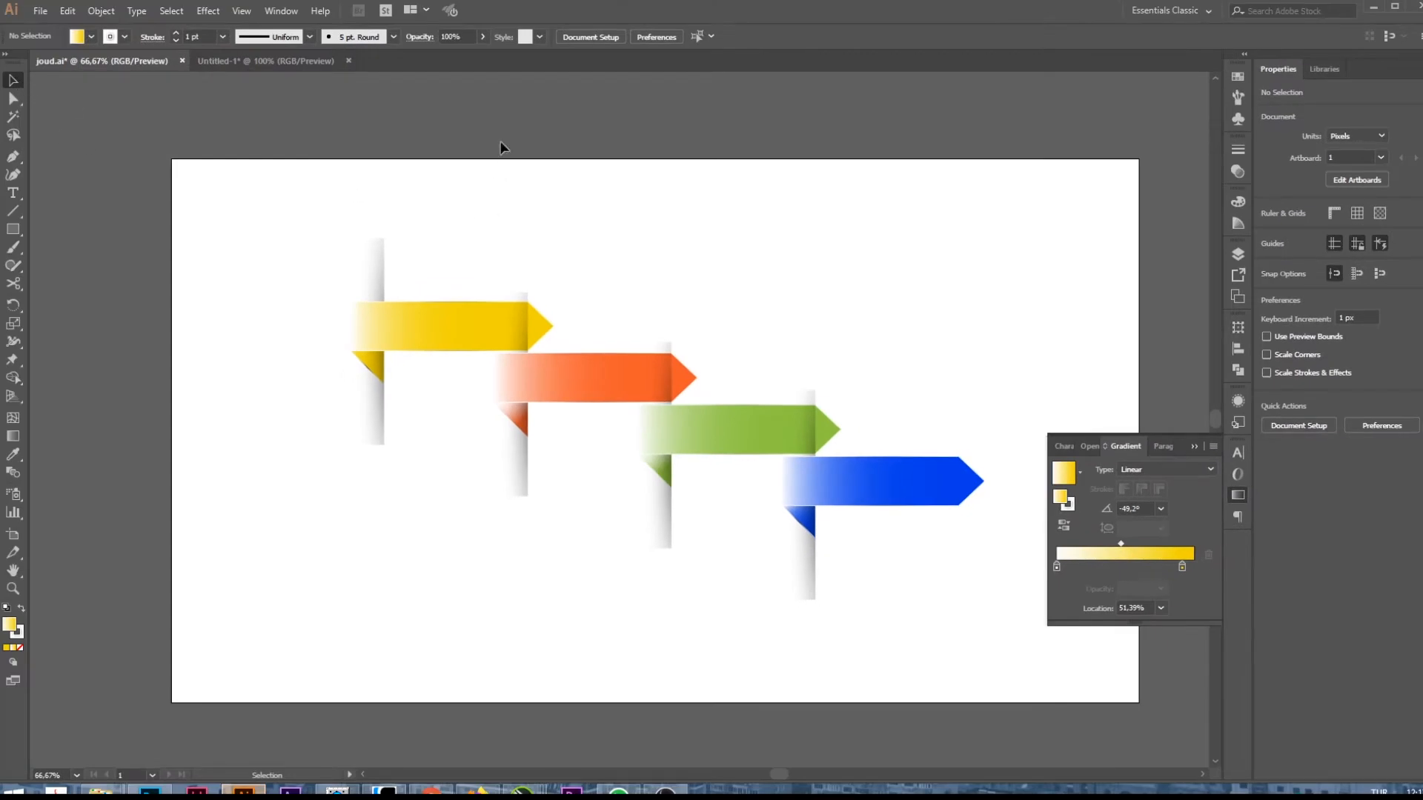
- Select the four gray gradient shadow rectangles behind the banners and group them
{"action": "left_click", "coordinate": [387, 238]}
{"action": "left_click", "coordinate": [525, 300], "text": "shift"}
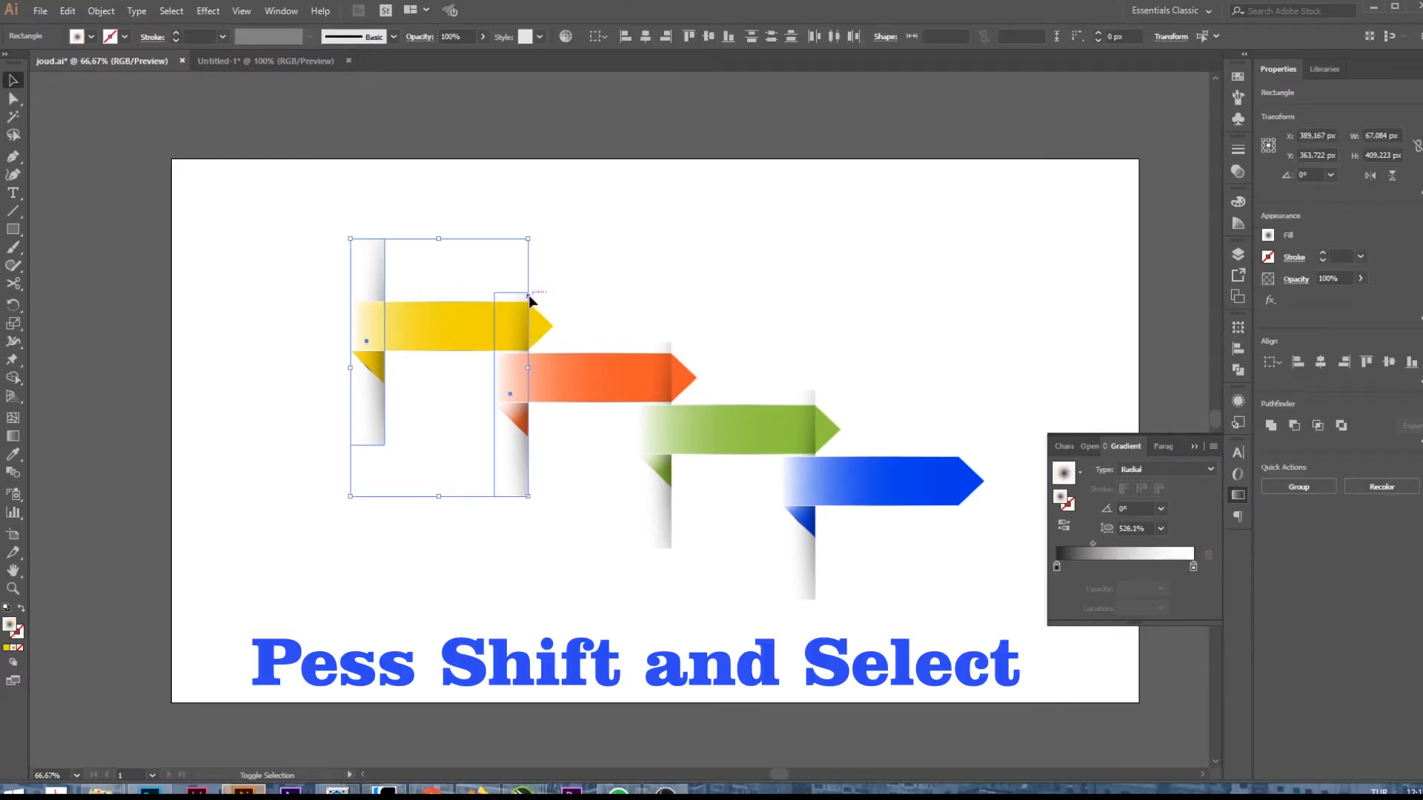
{"action": "left_click", "coordinate": [667, 344], "text": "shift"}
{"action": "left_click", "coordinate": [808, 394], "text": "shift"}
{"action": "key", "text": "a"}
{"action": "key", "text": "v"}
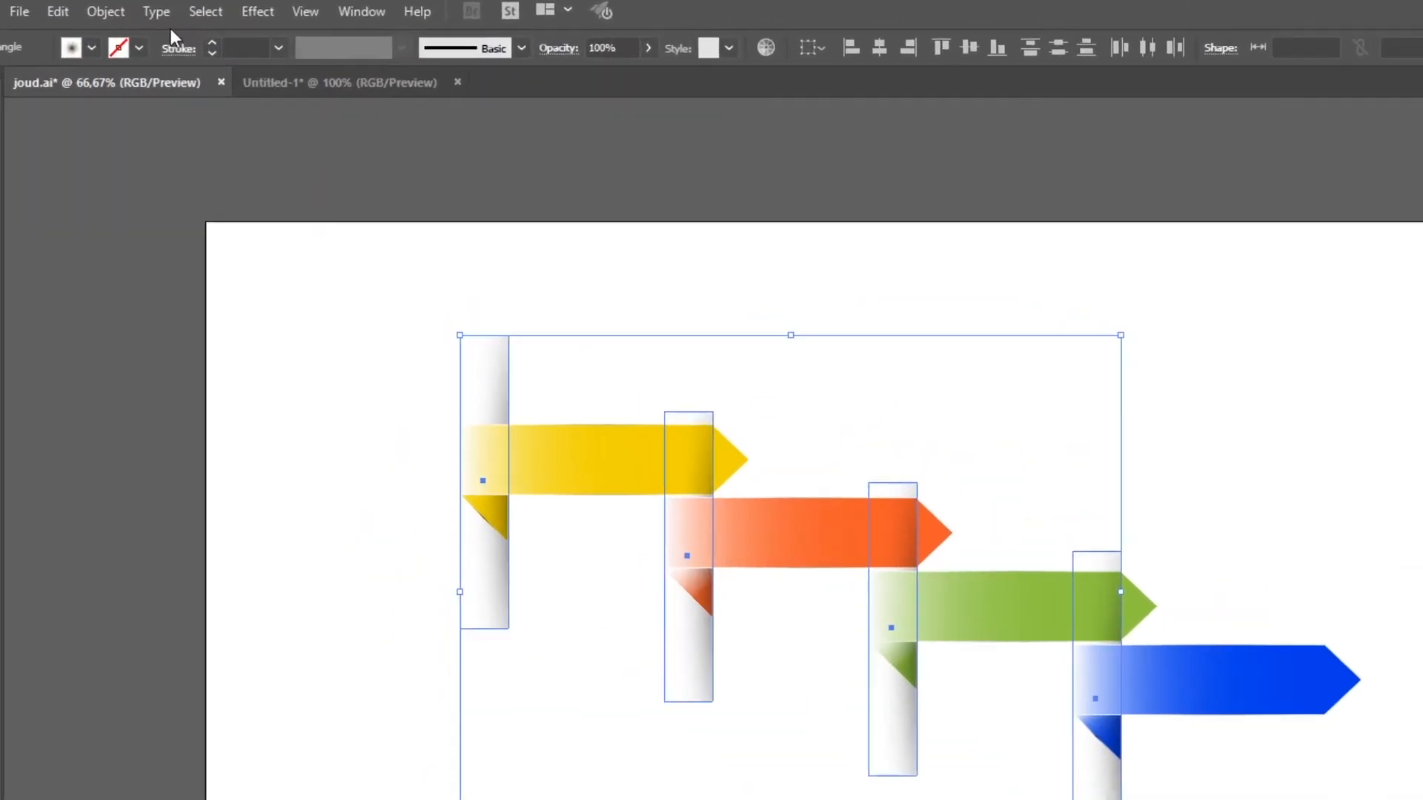
{"action": "left_click", "coordinate": [104, 12]}
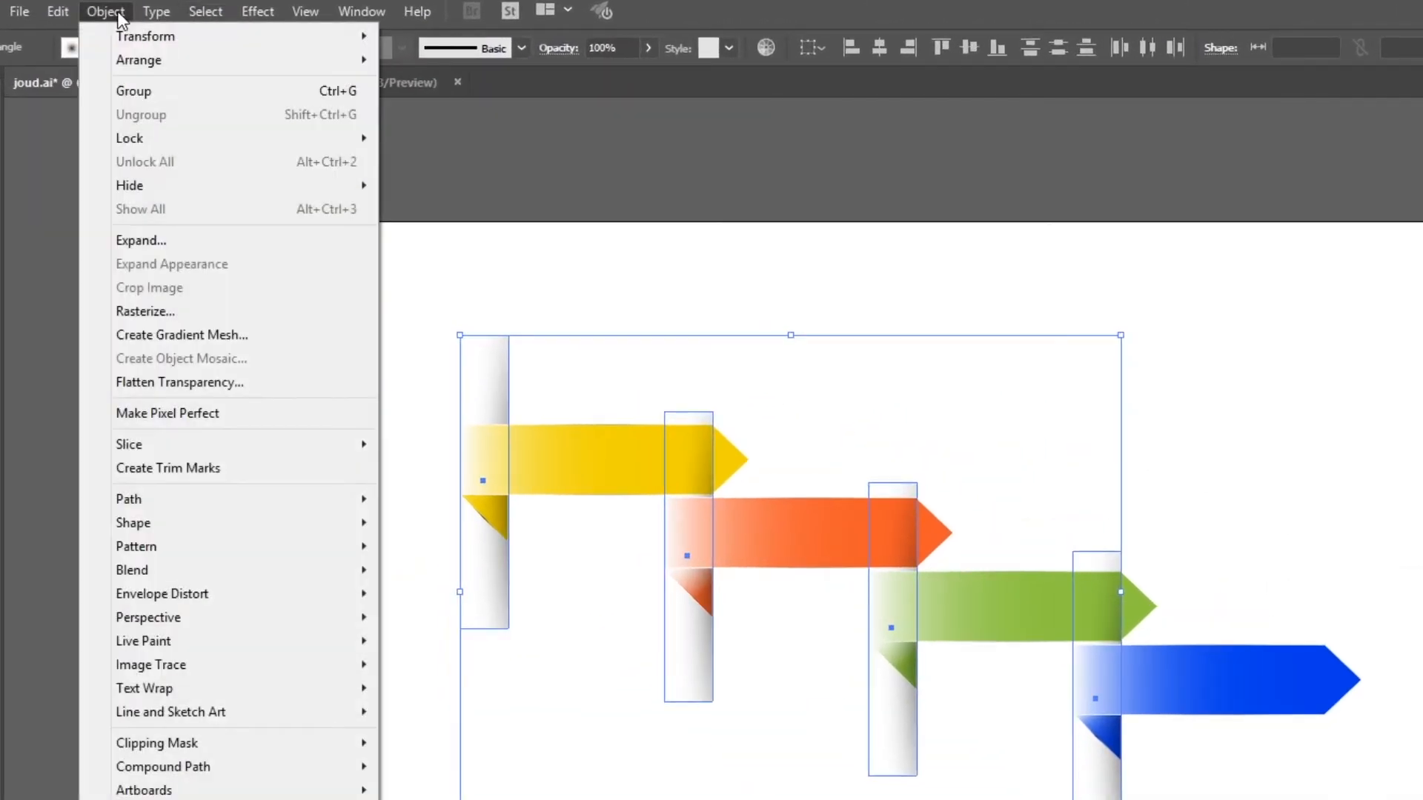
{"action": "left_click", "coordinate": [173, 101]}
{"action": "left_click", "coordinate": [824, 270]}
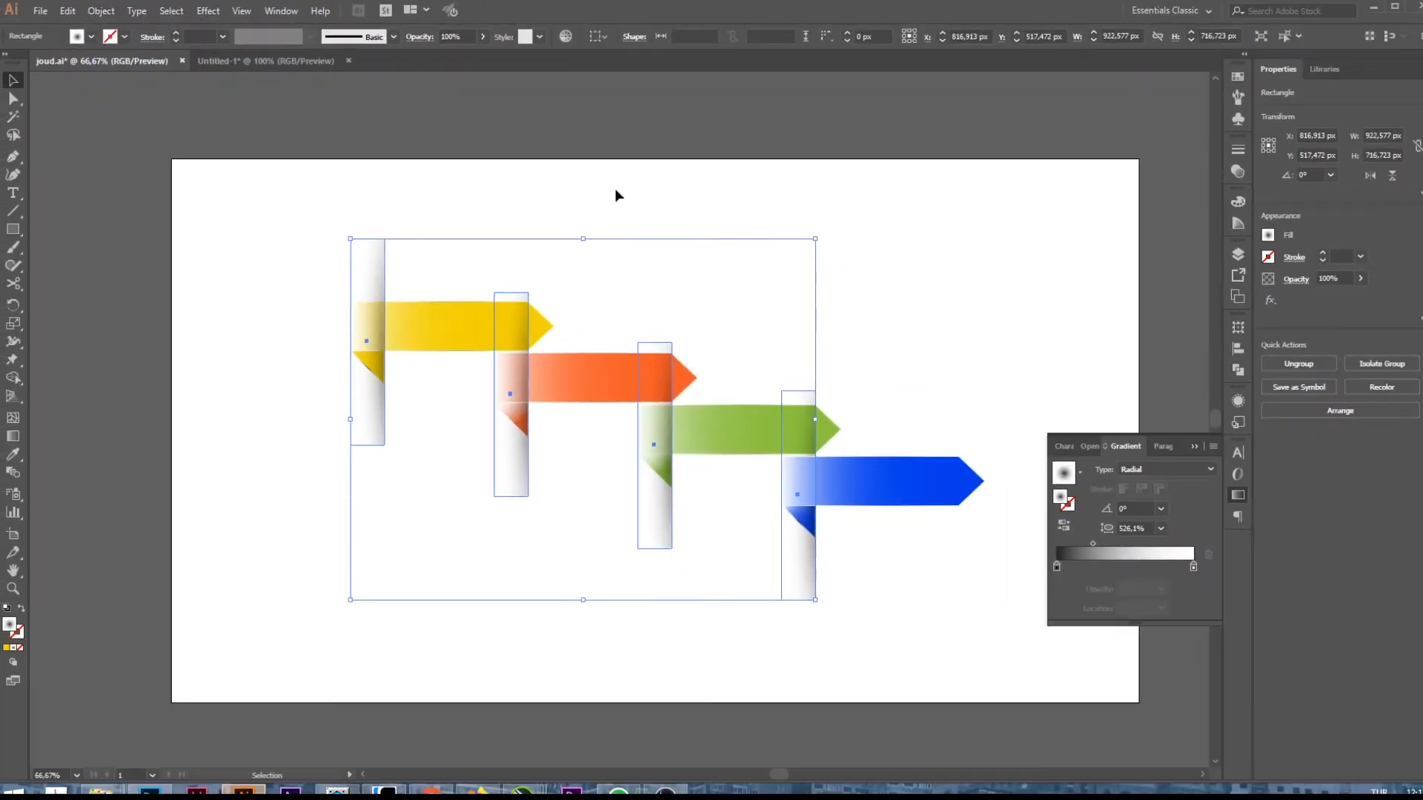
- Send the grouped shadow rectangles to the back, behind all the arrows and folds
{"action": "left_click", "coordinate": [526, 299]}
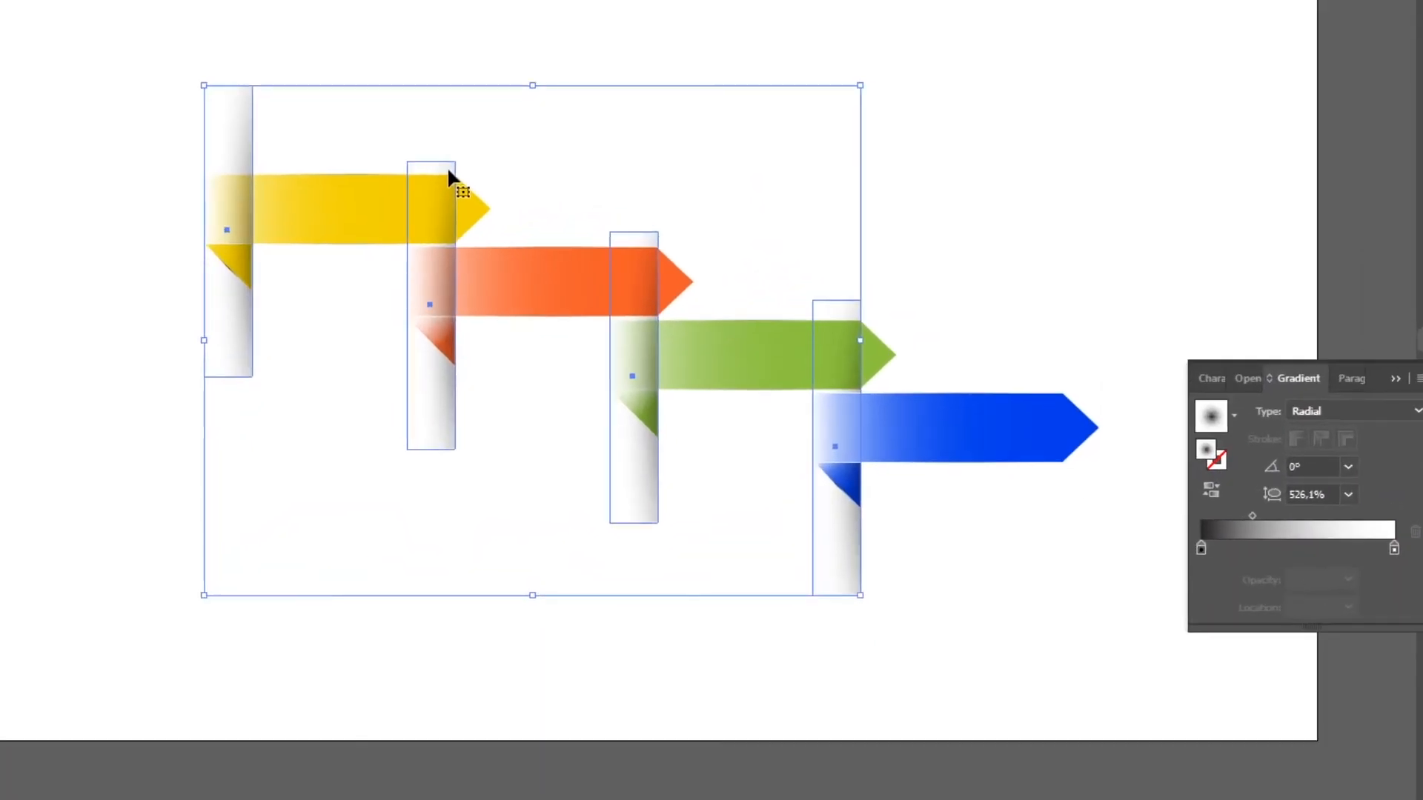
{"action": "right_click", "coordinate": [523, 297]}
{"action": "mouse_move", "coordinate": [593, 403]}
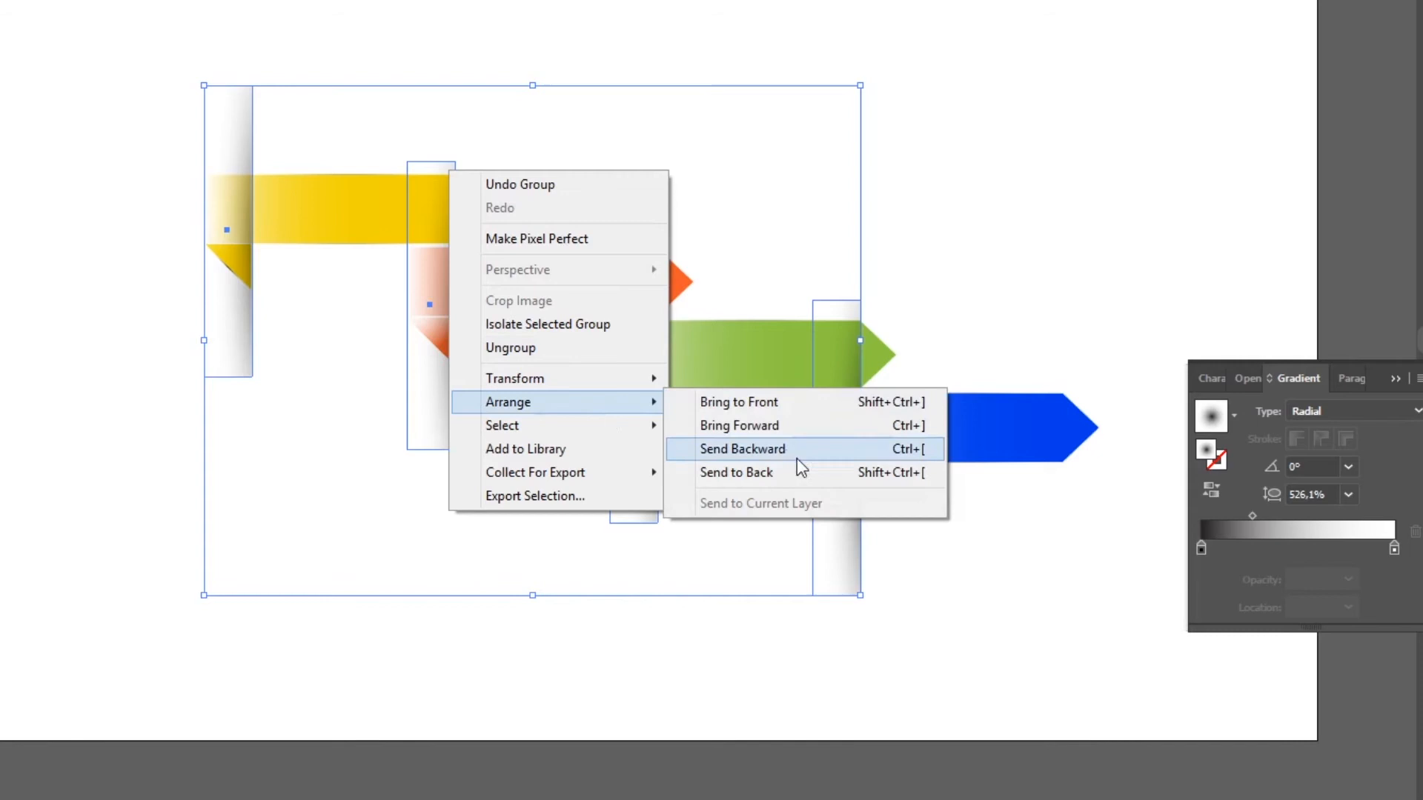
{"action": "left_click", "coordinate": [804, 468]}
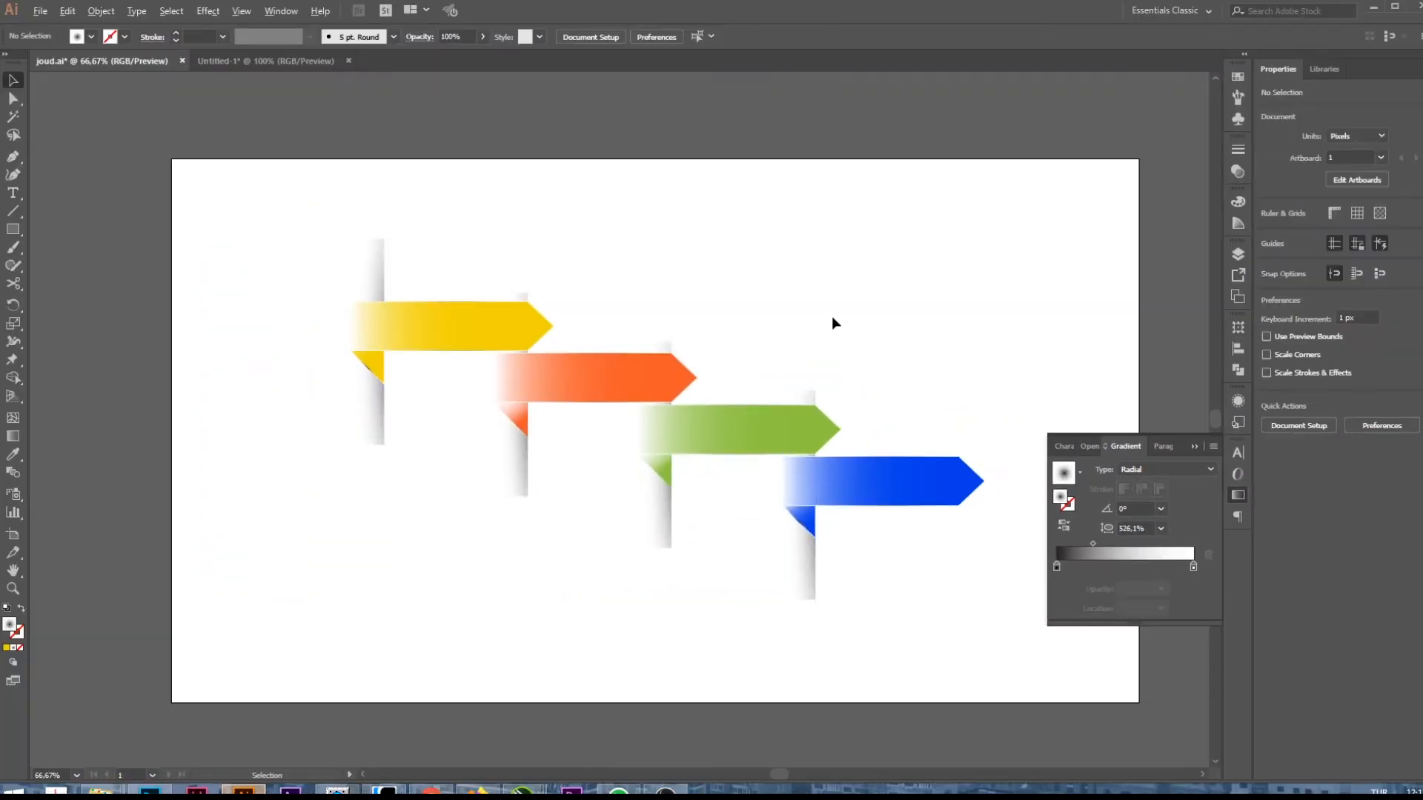
- Nudge the shadow group straight down by about 22 px and deselect it
{"action": "scroll", "coordinate": [815, 321], "scroll_direction": "down", "scroll_amount": 2}
{"action": "left_click", "coordinate": [661, 398]}
{"action": "key", "text": "Down"}
{"action": "key", "text": "Down"}
{"action": "key", "text": "Down"}
{"action": "key", "text": "Down"}
{"action": "key", "text": "Down"}
{"action": "key", "text": "Down"}
{"action": "key", "text": "Down"}
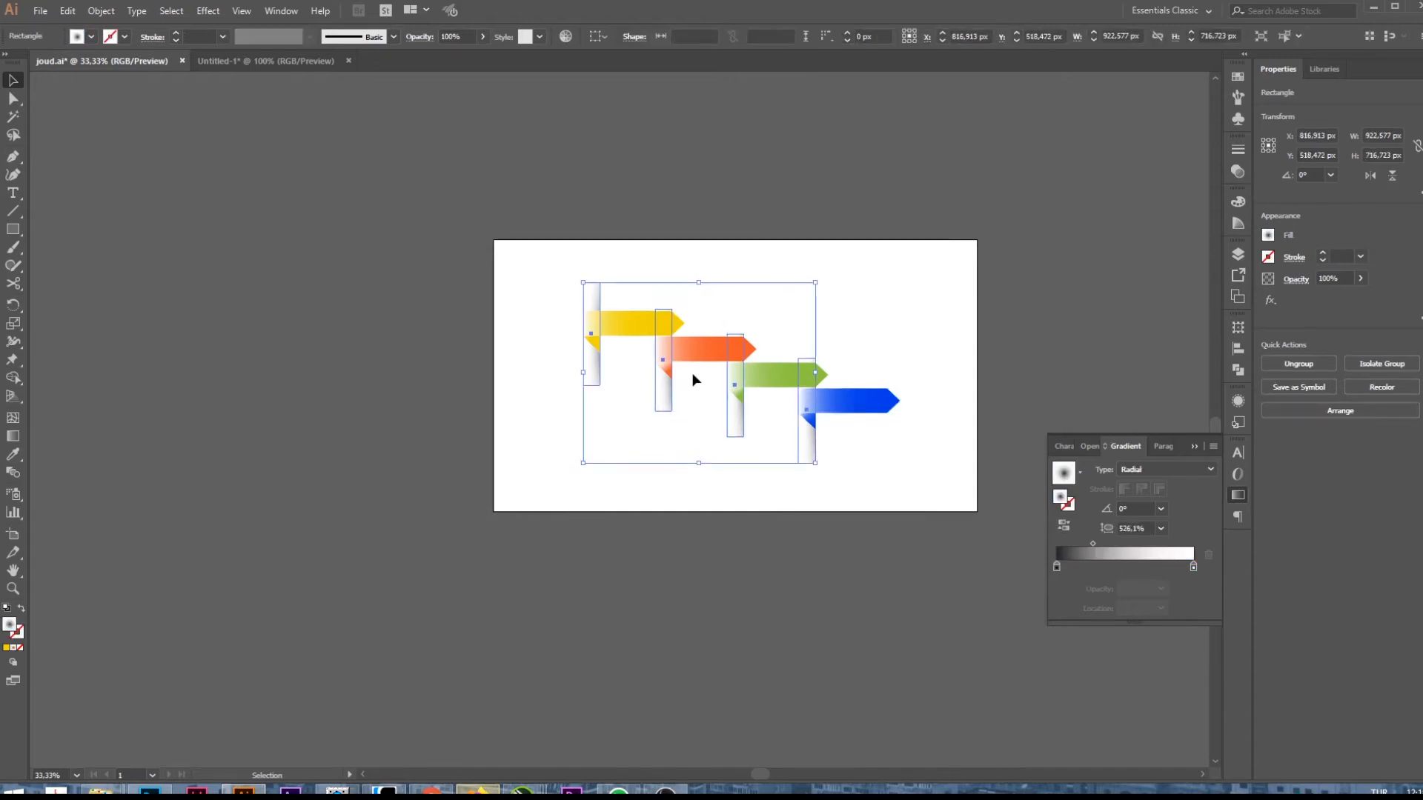
{"action": "key", "text": "Down"}
{"action": "key", "text": "Down"}
{"action": "key", "text": "Down"}
{"action": "key", "text": "Down"}
{"action": "key", "text": "Down"}
{"action": "key", "text": "Down"}
{"action": "key", "text": "Down"}
{"action": "key", "text": "Down"}
{"action": "key", "text": "Down"}
{"action": "key", "text": "Down"}
{"action": "key", "text": "Down"}
{"action": "key", "text": "Down"}
{"action": "key", "text": "Down"}
{"action": "key", "text": "Down"}
{"action": "key", "text": "Down"}
{"action": "key", "text": "Down"}
{"action": "key", "text": "Down"}
{"action": "key", "text": "Down"}
{"action": "key", "text": "Down"}
{"action": "key", "text": "Down"}
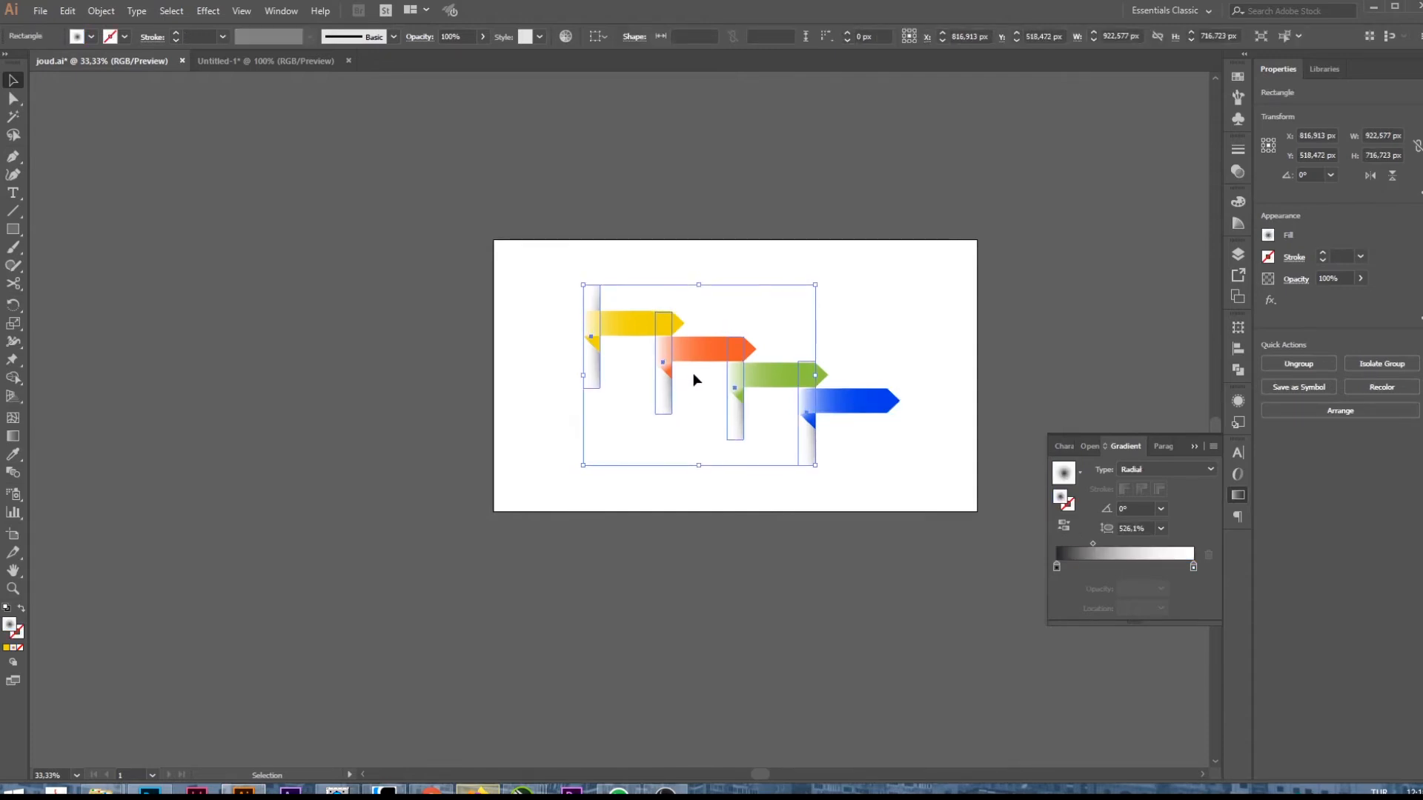
{"action": "left_click", "coordinate": [864, 267]}
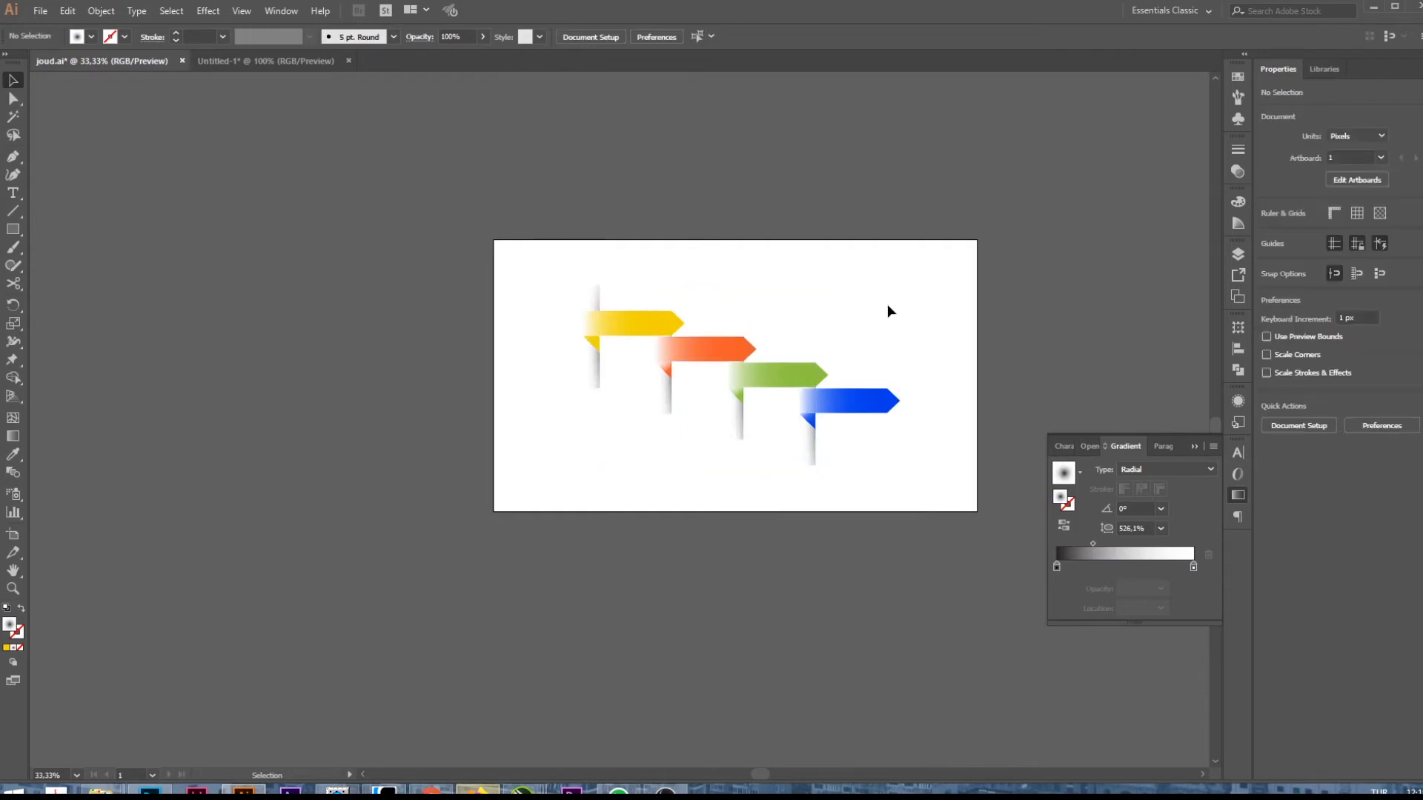
- Nudge the shadow group down about 7 px further so its strips sit lower beneath the folds, and deselect it
{"action": "scroll", "coordinate": [815, 422], "scroll_direction": "up", "scroll_amount": 1}
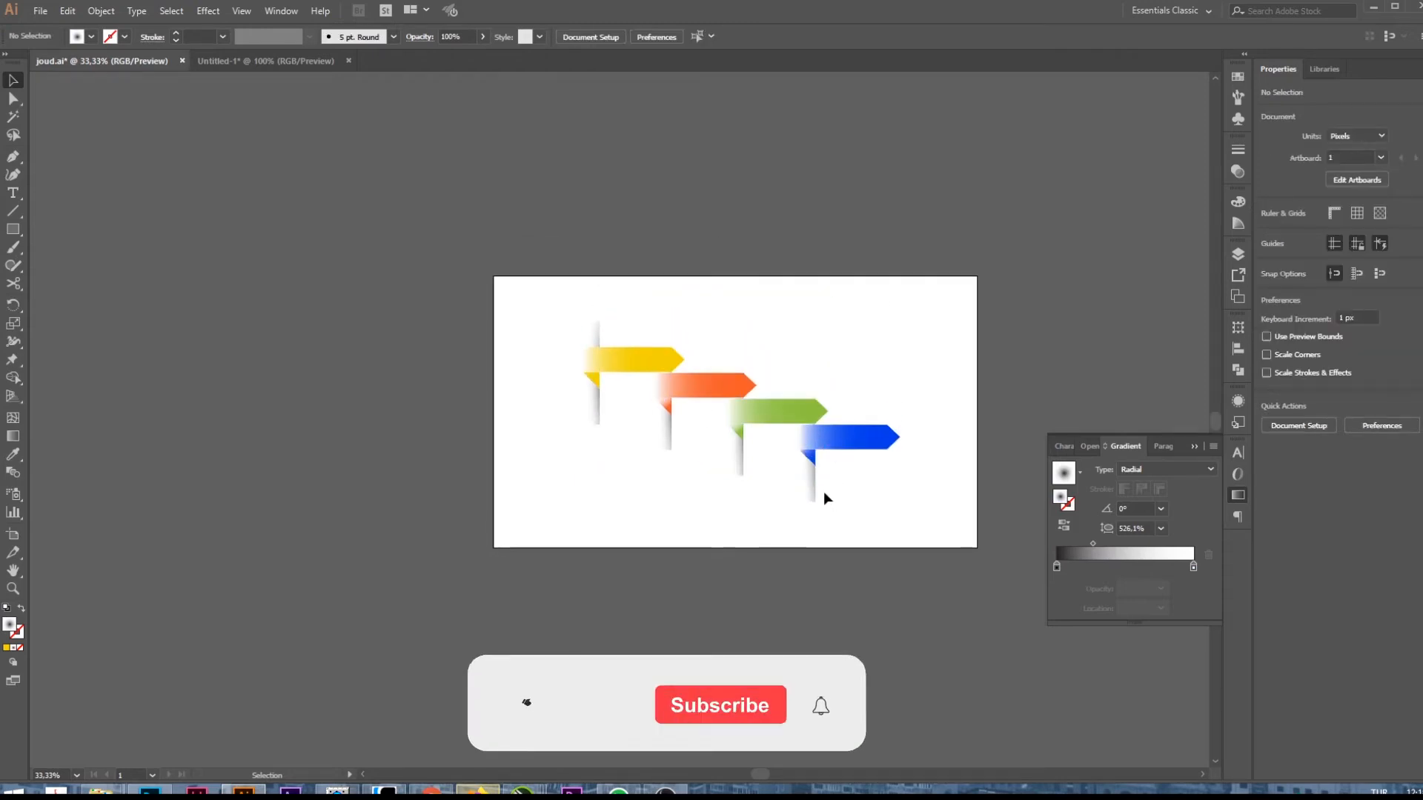
{"action": "scroll", "coordinate": [824, 491], "scroll_direction": "up", "scroll_amount": 3}
{"action": "left_click", "coordinate": [815, 491]}
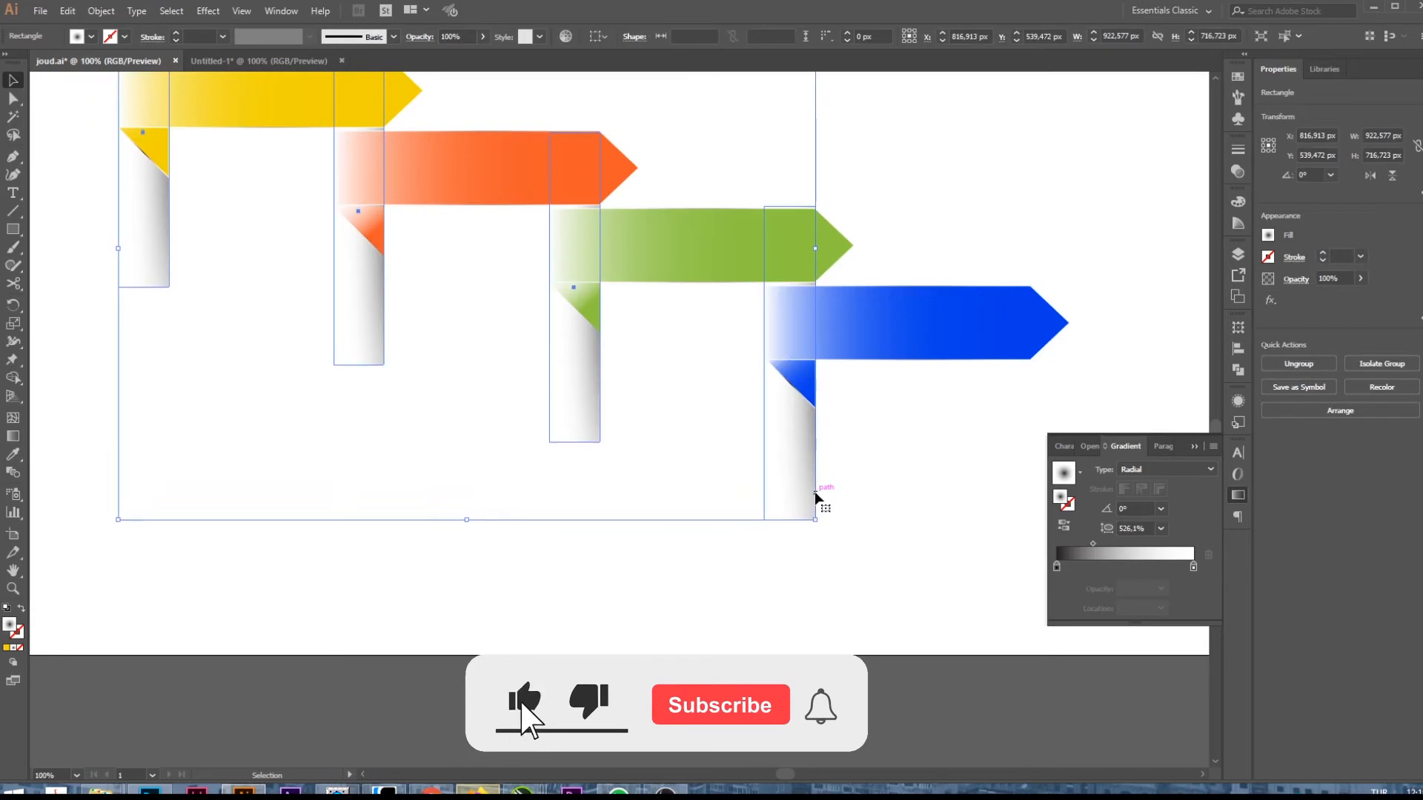
{"action": "left_click", "coordinate": [756, 358]}
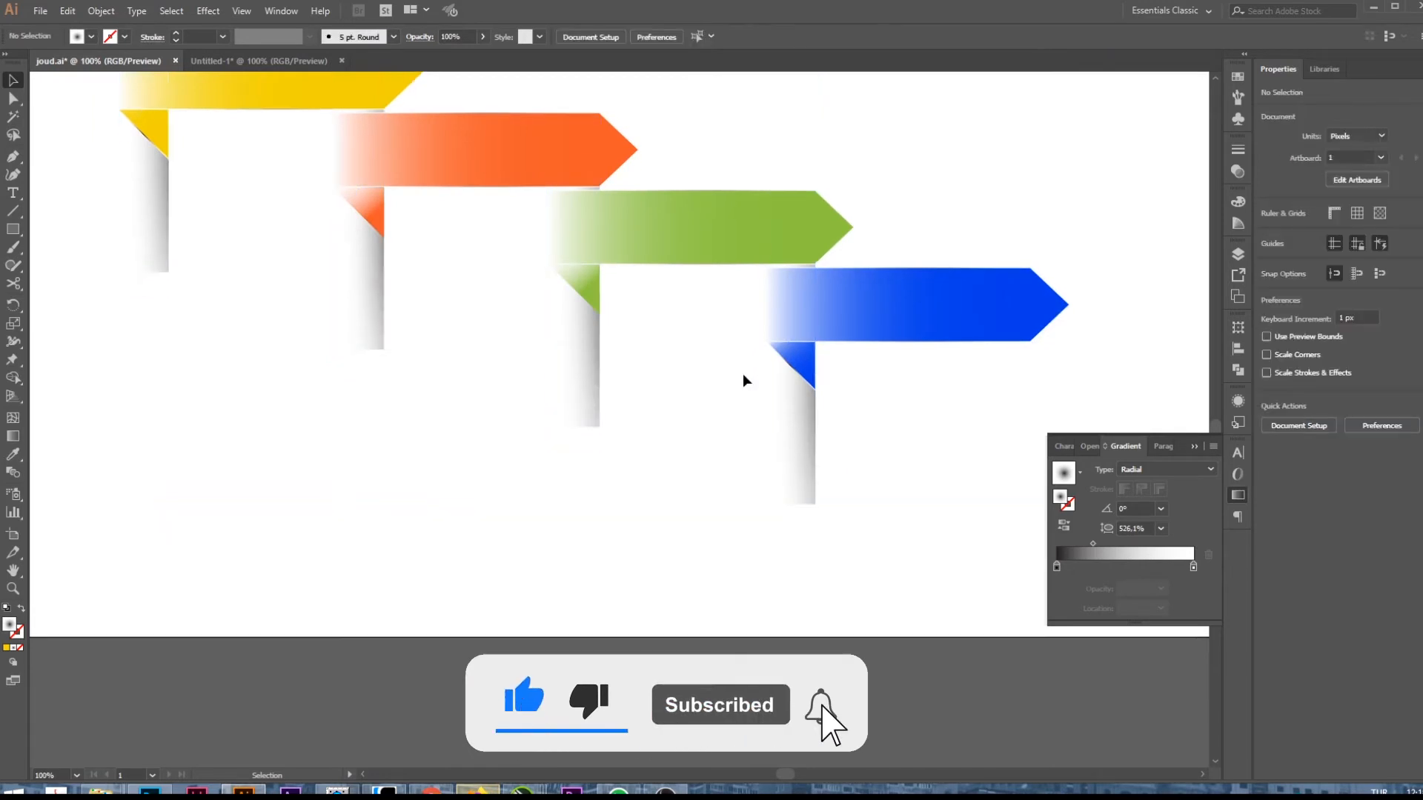
{"action": "scroll", "coordinate": [770, 407], "scroll_direction": "down", "scroll_amount": 3}
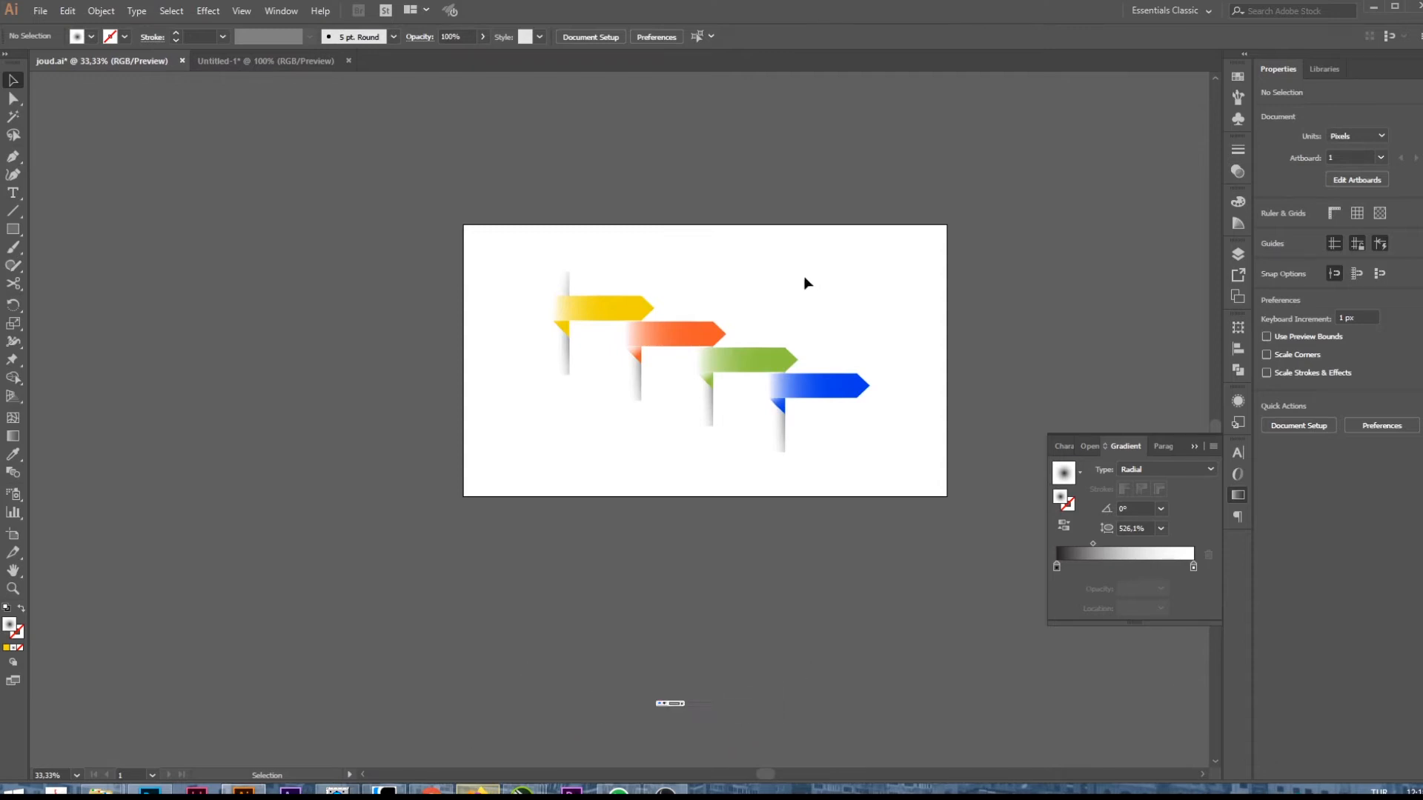
{"action": "scroll", "coordinate": [702, 339], "scroll_direction": "up", "scroll_amount": 1}
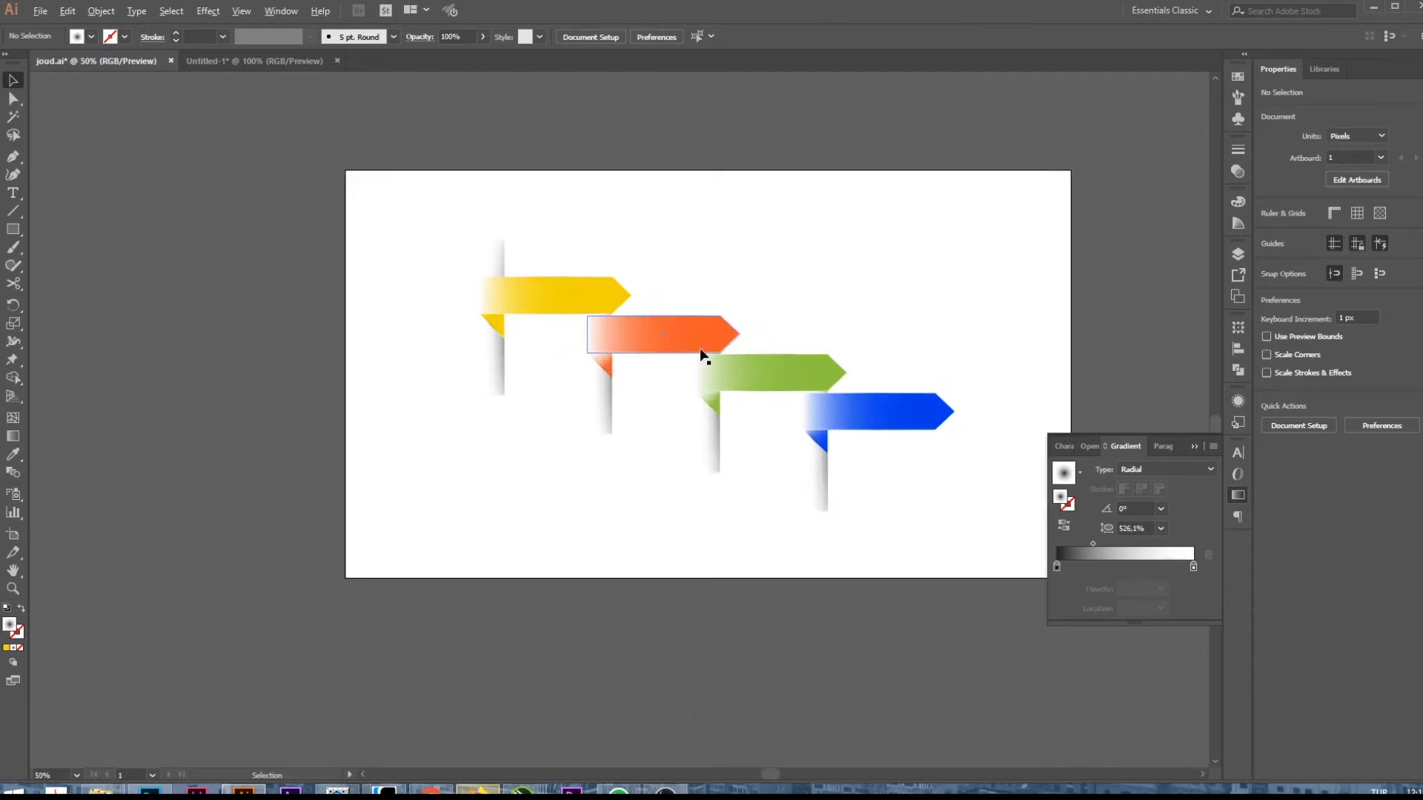
- Set the shadow group's blending mode to Multiply and its opacity to 71%
{"action": "left_click", "coordinate": [824, 466]}
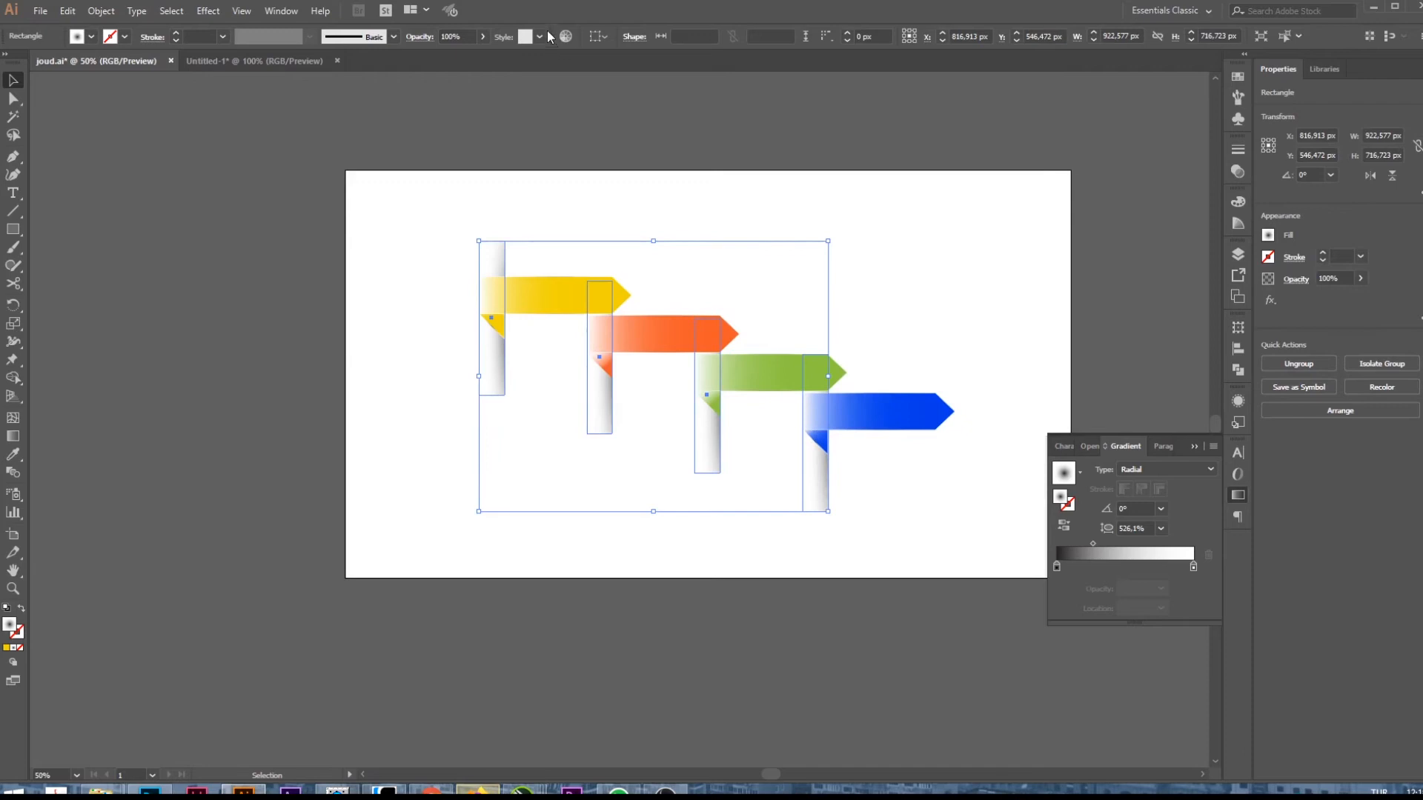
{"action": "left_click", "coordinate": [482, 36]}
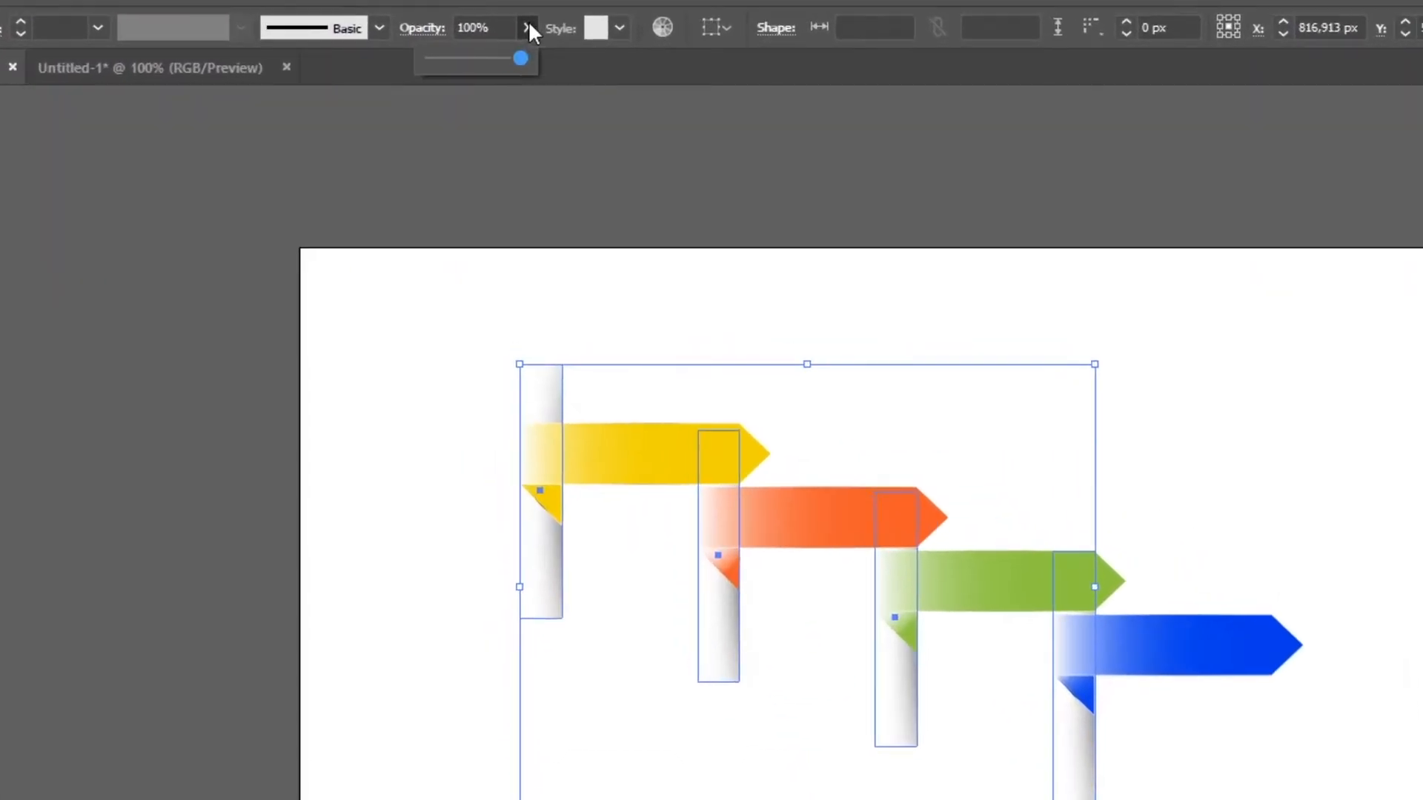
{"action": "left_click", "coordinate": [415, 33]}
{"action": "left_click", "coordinate": [248, 70]}
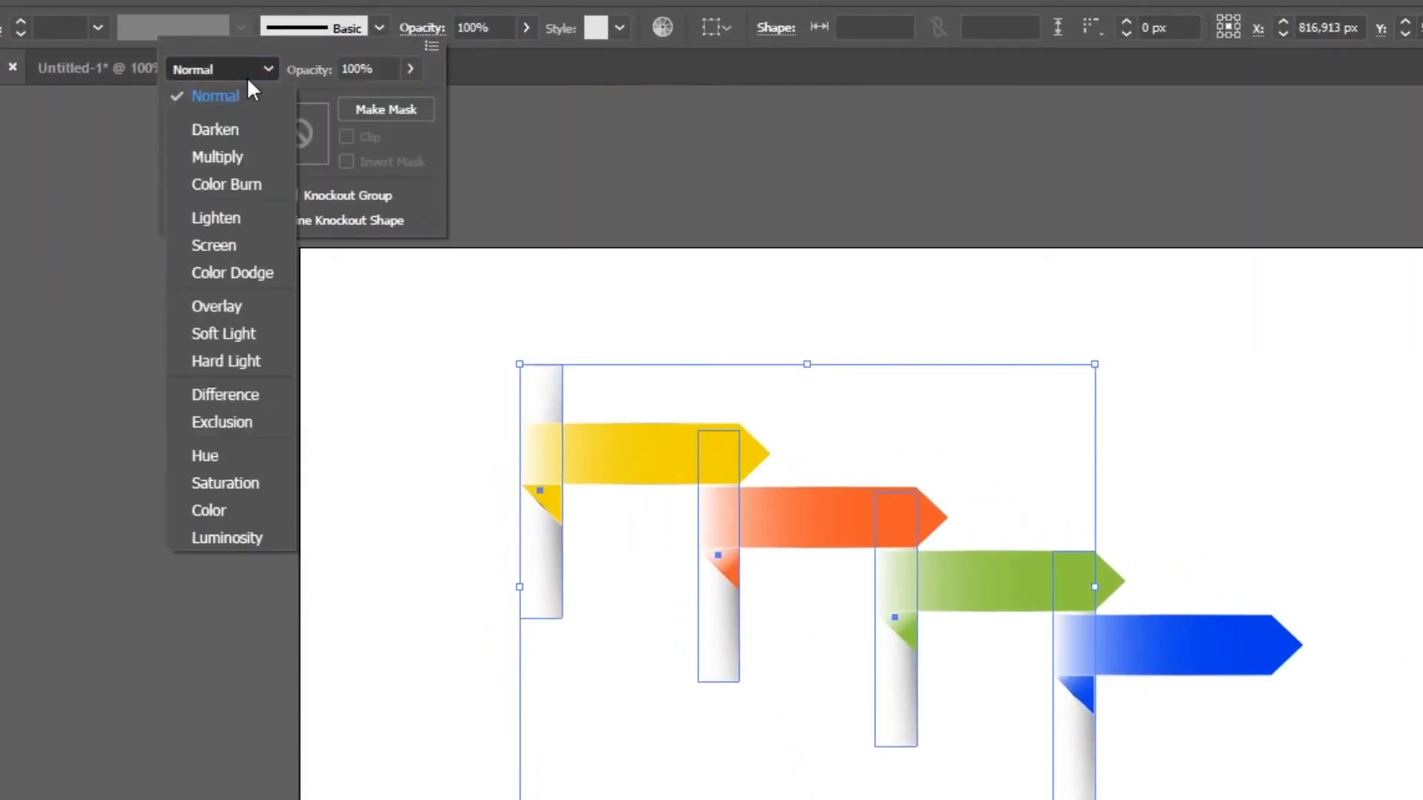
{"action": "left_click", "coordinate": [226, 156]}
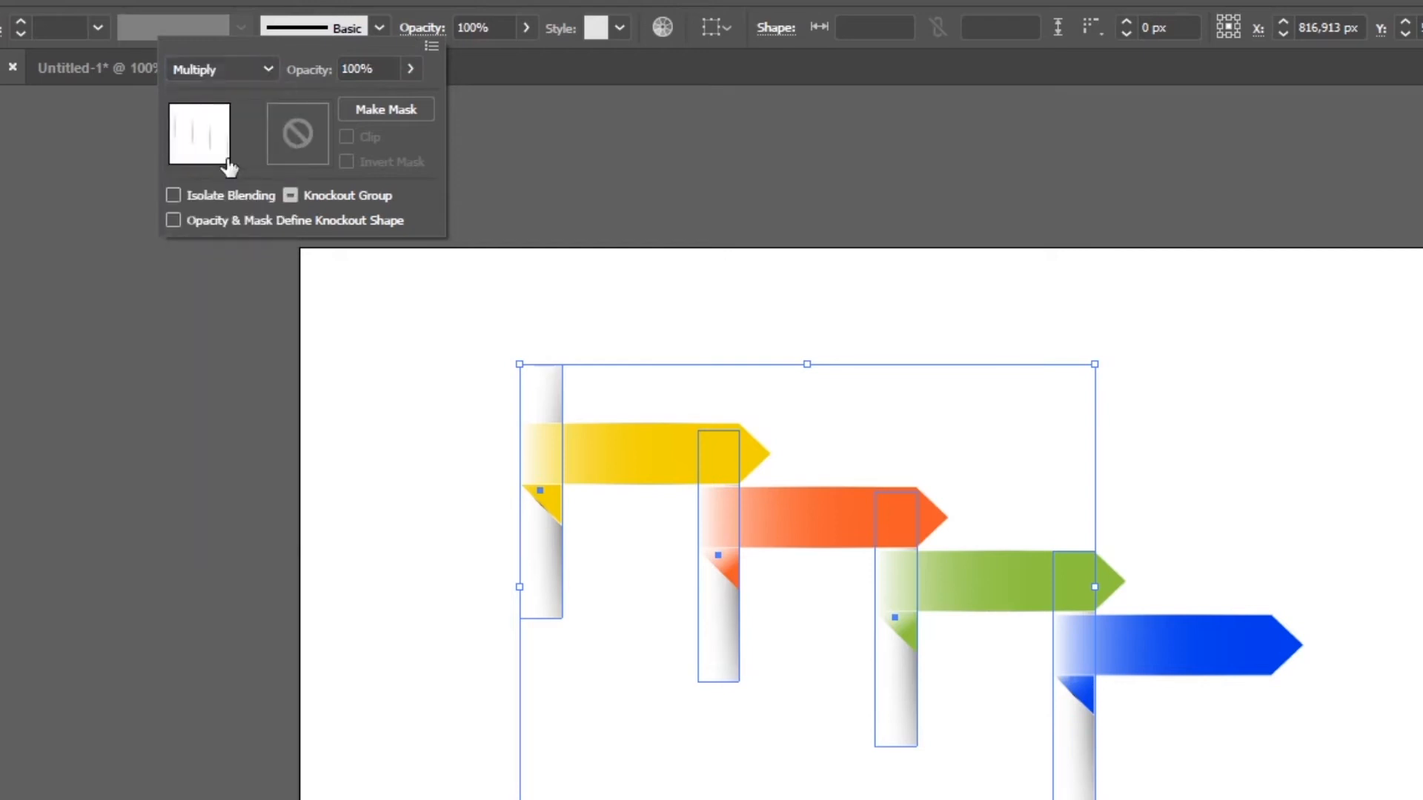
{"action": "left_click", "coordinate": [410, 69]}
{"action": "left_click_drag", "start_coordinate": [407, 98], "coordinate": [363, 101]}
{"action": "left_click", "coordinate": [380, 98]}
{"action": "left_click", "coordinate": [708, 131]}
{"action": "left_click", "coordinate": [529, 3]}
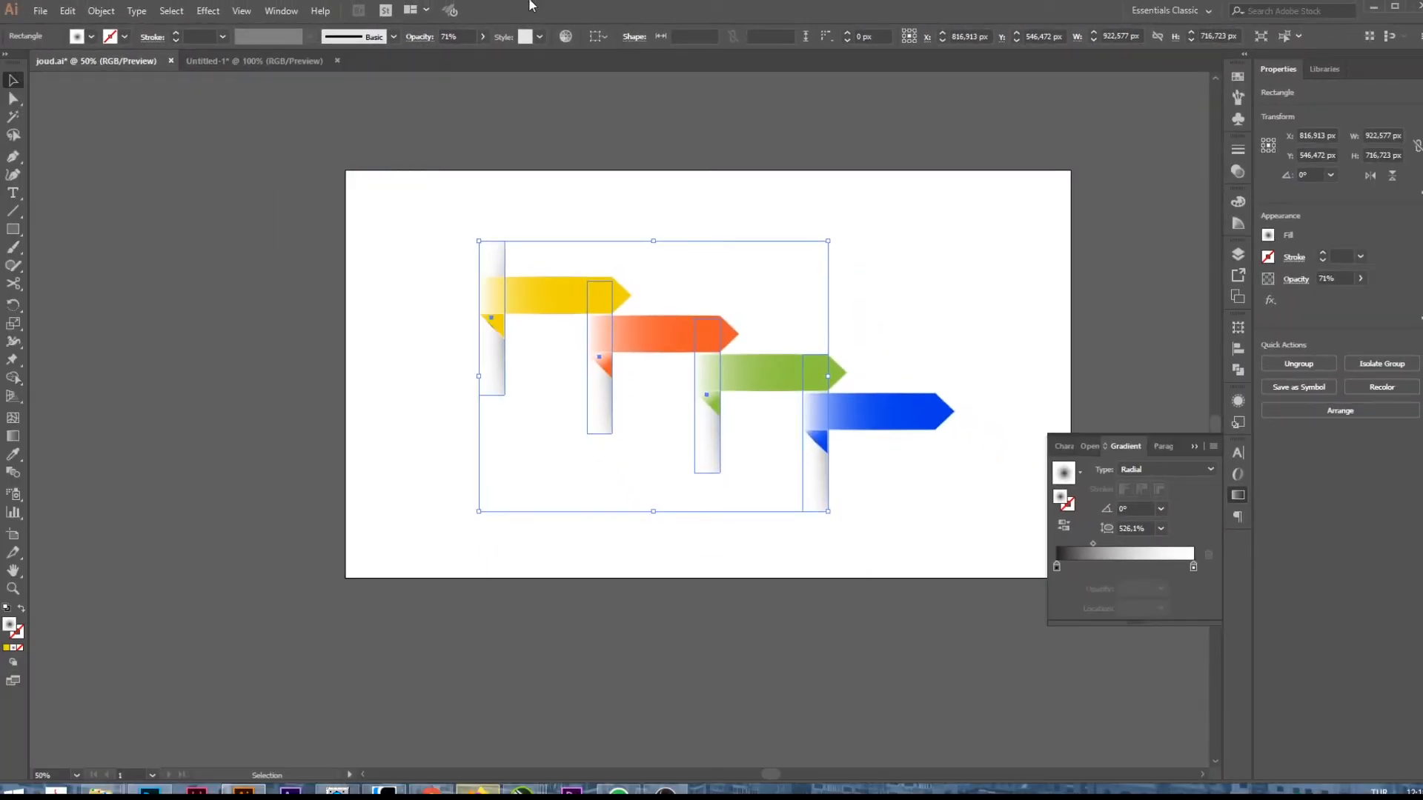
{"action": "left_click", "coordinate": [525, 163]}
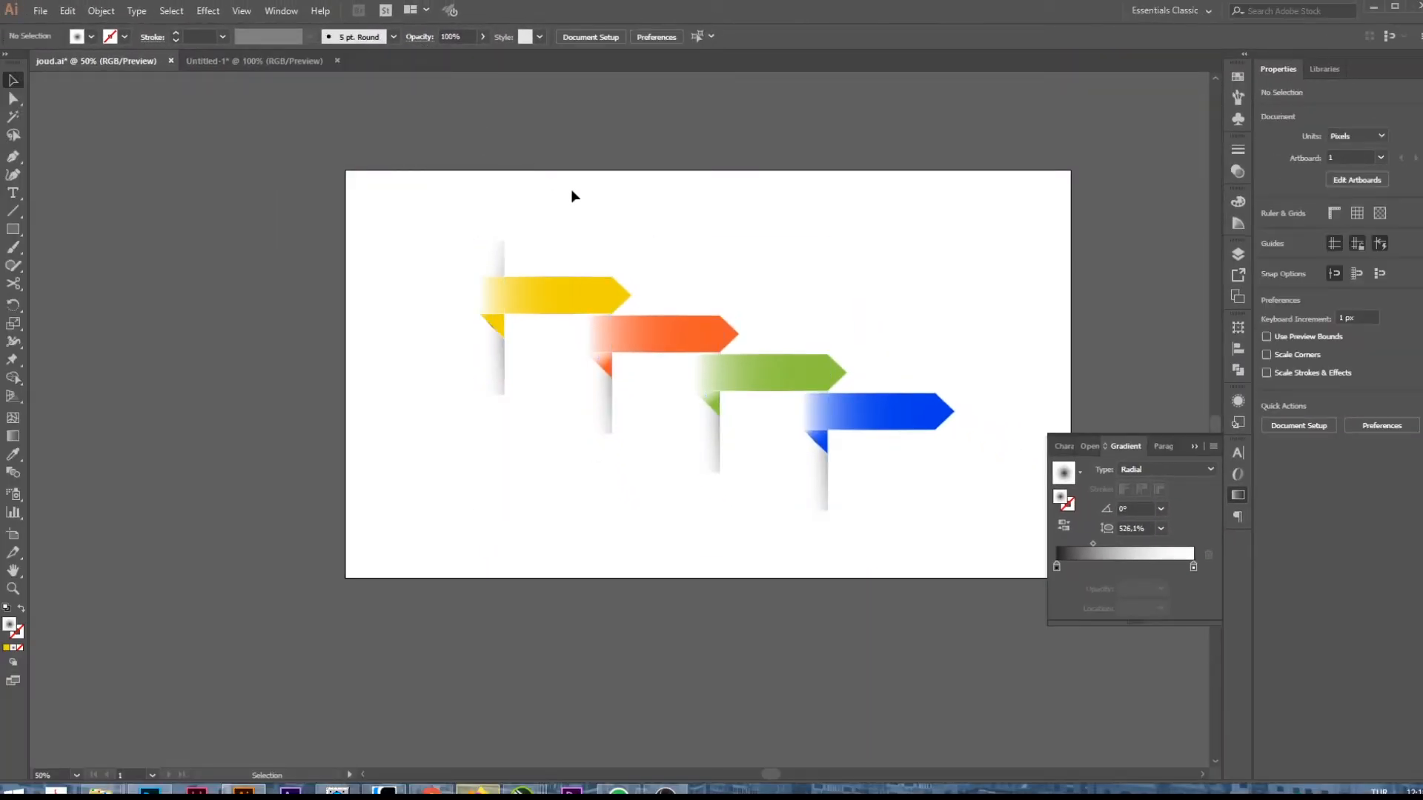
- Select the yellow arrow and move its gradient midpoint to the 13% location
{"action": "scroll", "coordinate": [585, 337], "scroll_direction": "down", "scroll_amount": 1}
{"action": "left_click", "coordinate": [552, 320]}
{"action": "left_click_drag", "start_coordinate": [1148, 479], "coordinate": [1141, 478]}
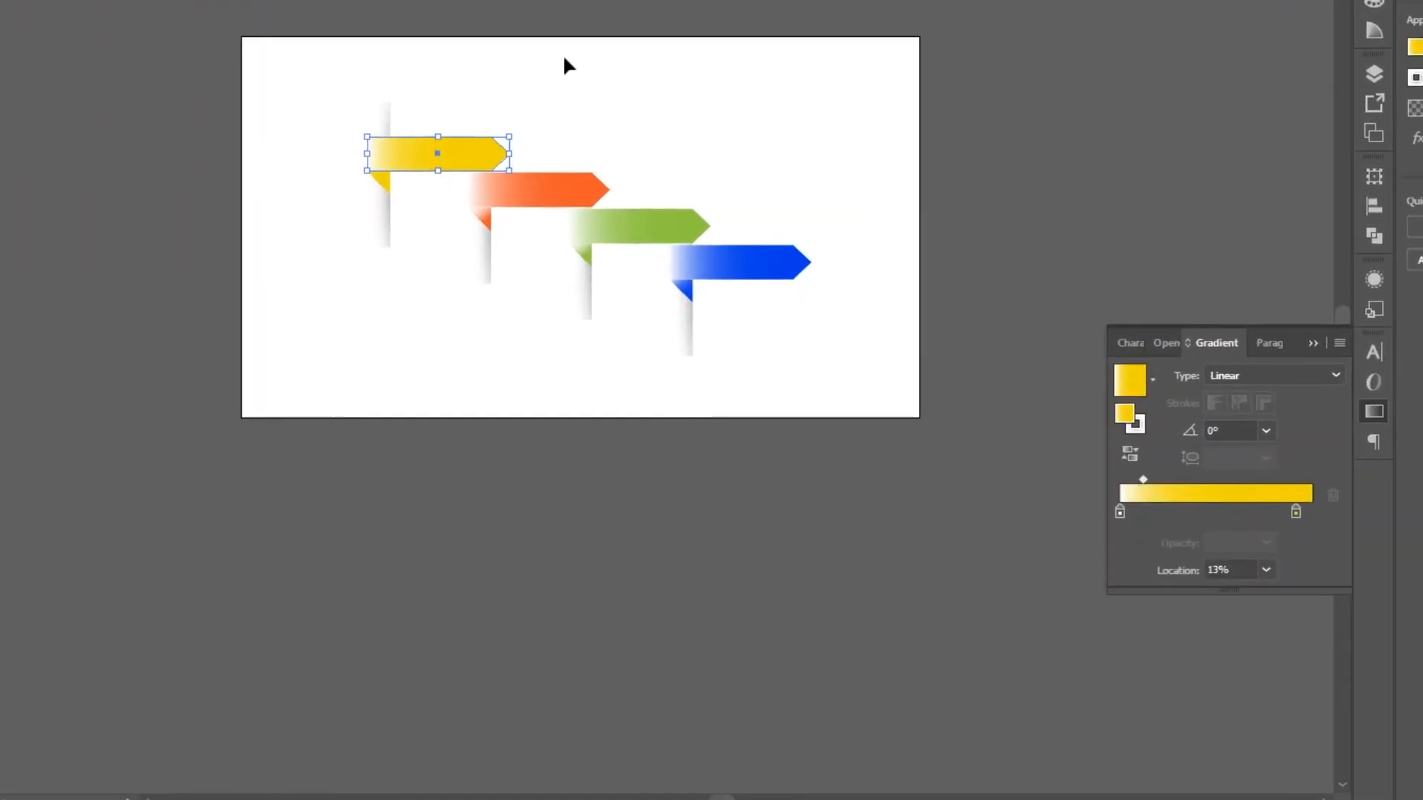
- Move the orange arrow's gradient midpoint to 13%, trying its white start stop further in before returning it to 0%
{"action": "left_click", "coordinate": [554, 185]}
{"action": "left_click_drag", "start_coordinate": [1145, 483], "coordinate": [1130, 482]}
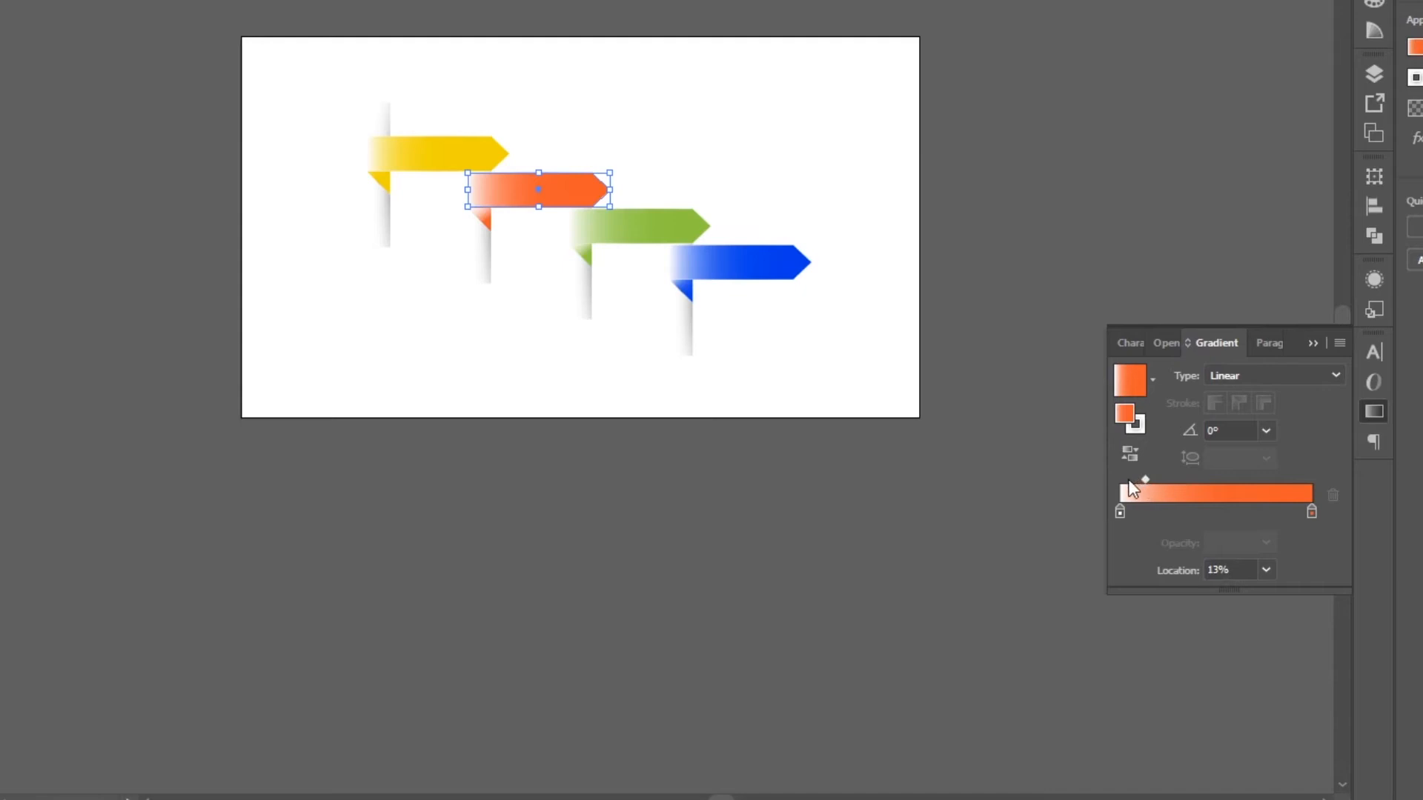
{"action": "left_click_drag", "start_coordinate": [1125, 513], "coordinate": [1141, 507]}
{"action": "left_click", "coordinate": [1161, 479]}
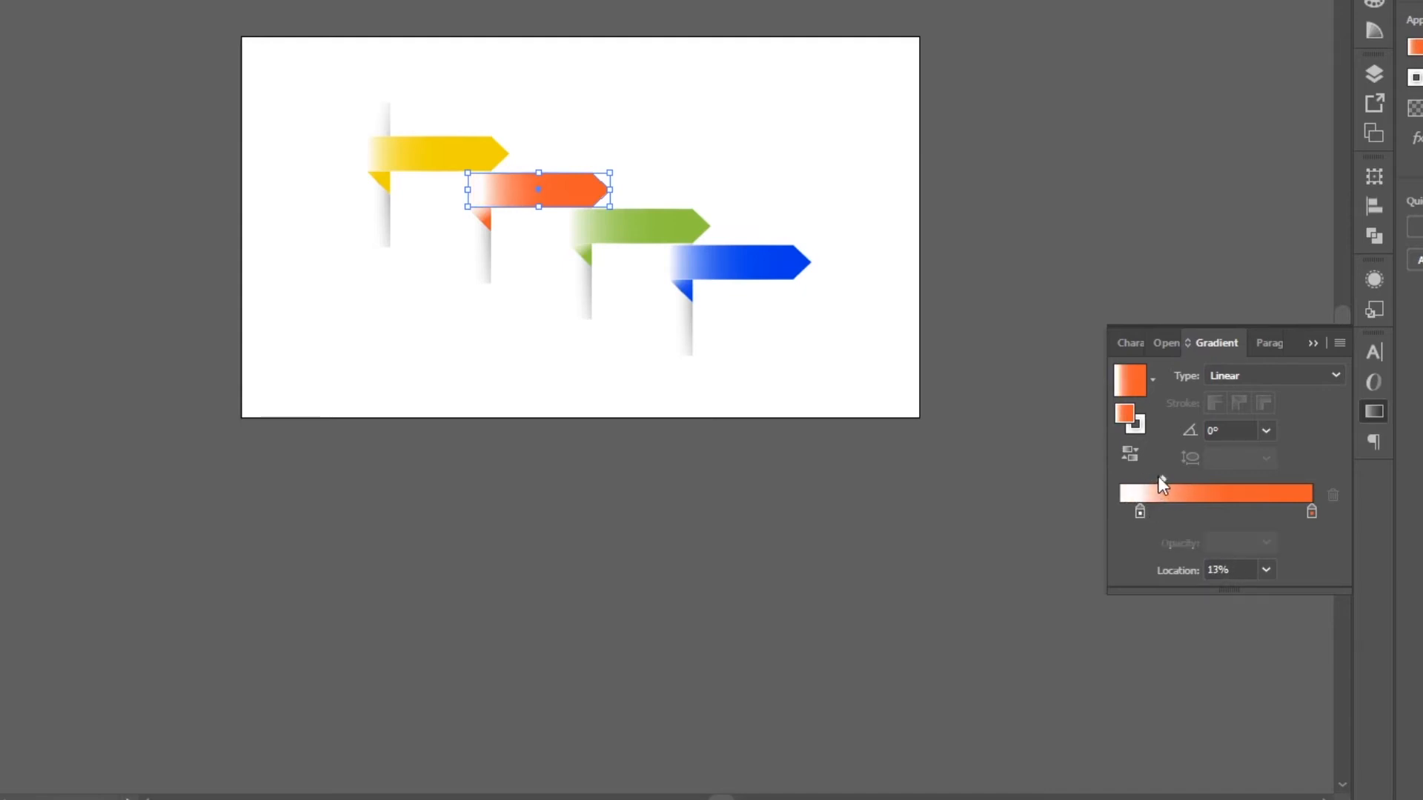
{"action": "left_click_drag", "start_coordinate": [1140, 513], "coordinate": [1086, 518]}
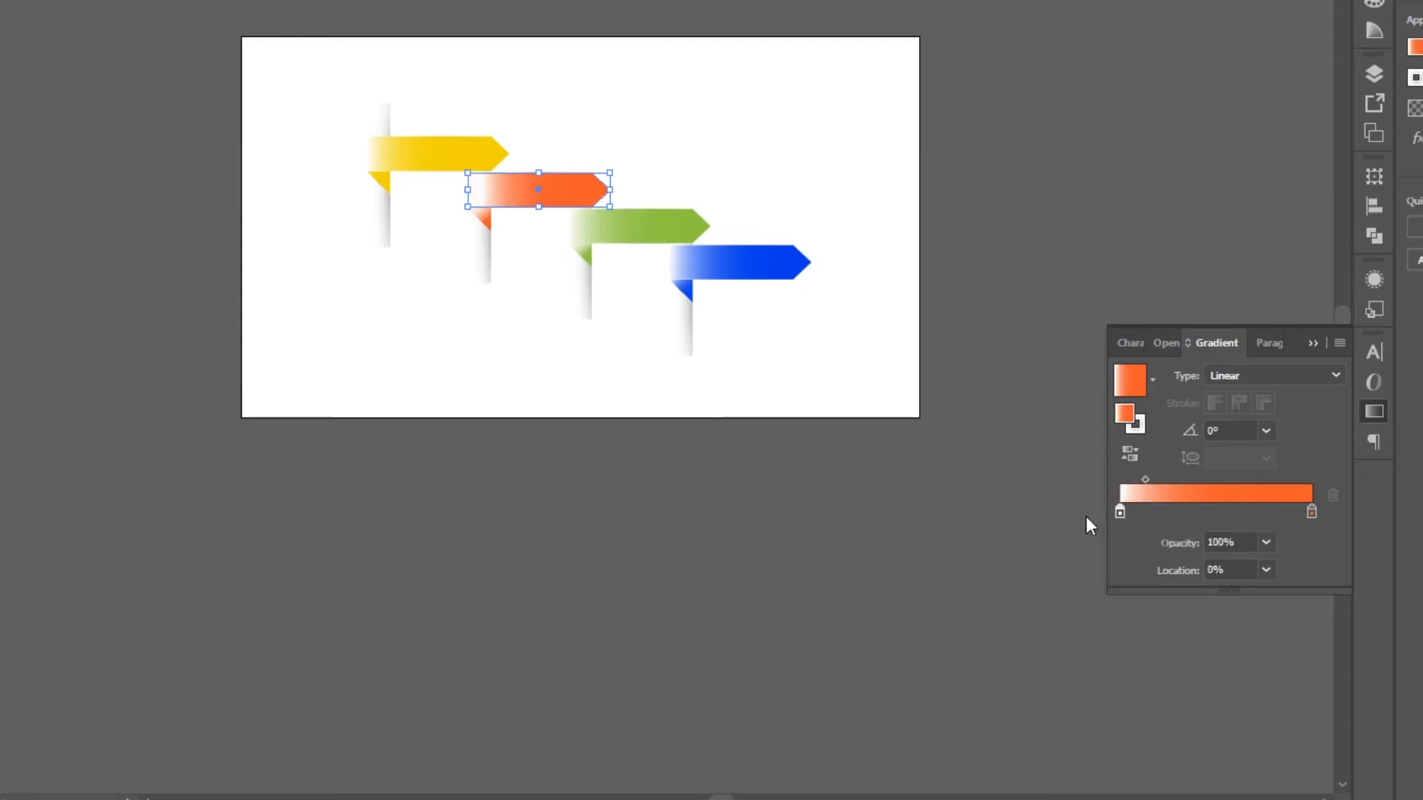
- Move the green arrow's gradient midpoint to 13% and try entering 8% as its location
{"action": "left_click", "coordinate": [660, 233]}
{"action": "left_click_drag", "start_coordinate": [1149, 481], "coordinate": [1117, 490]}
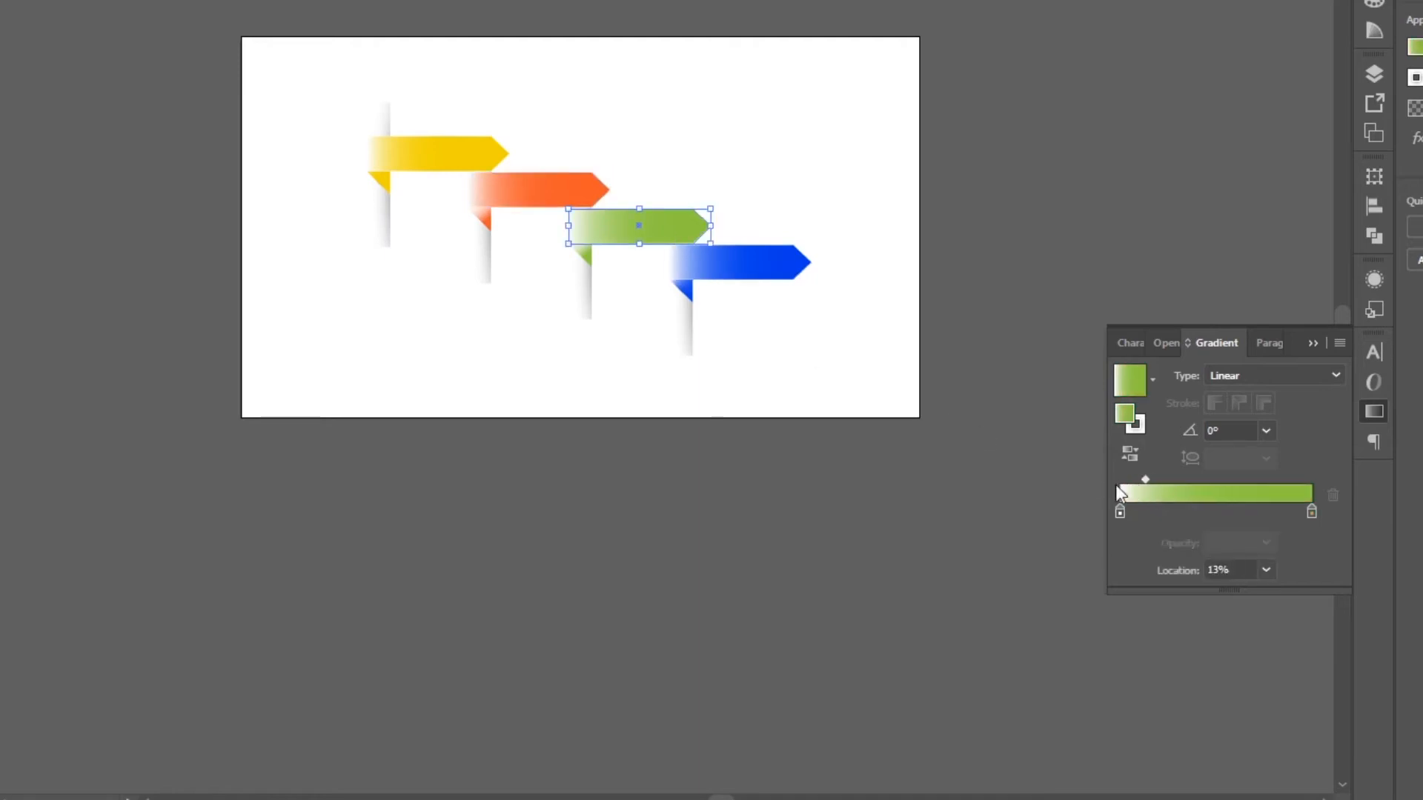
{"action": "left_click", "coordinate": [1267, 570]}
{"action": "left_click", "coordinate": [1269, 570]}
{"action": "left_click", "coordinate": [1228, 569]}
{"action": "type", "text": "8"}
{"action": "key", "text": "Return"}
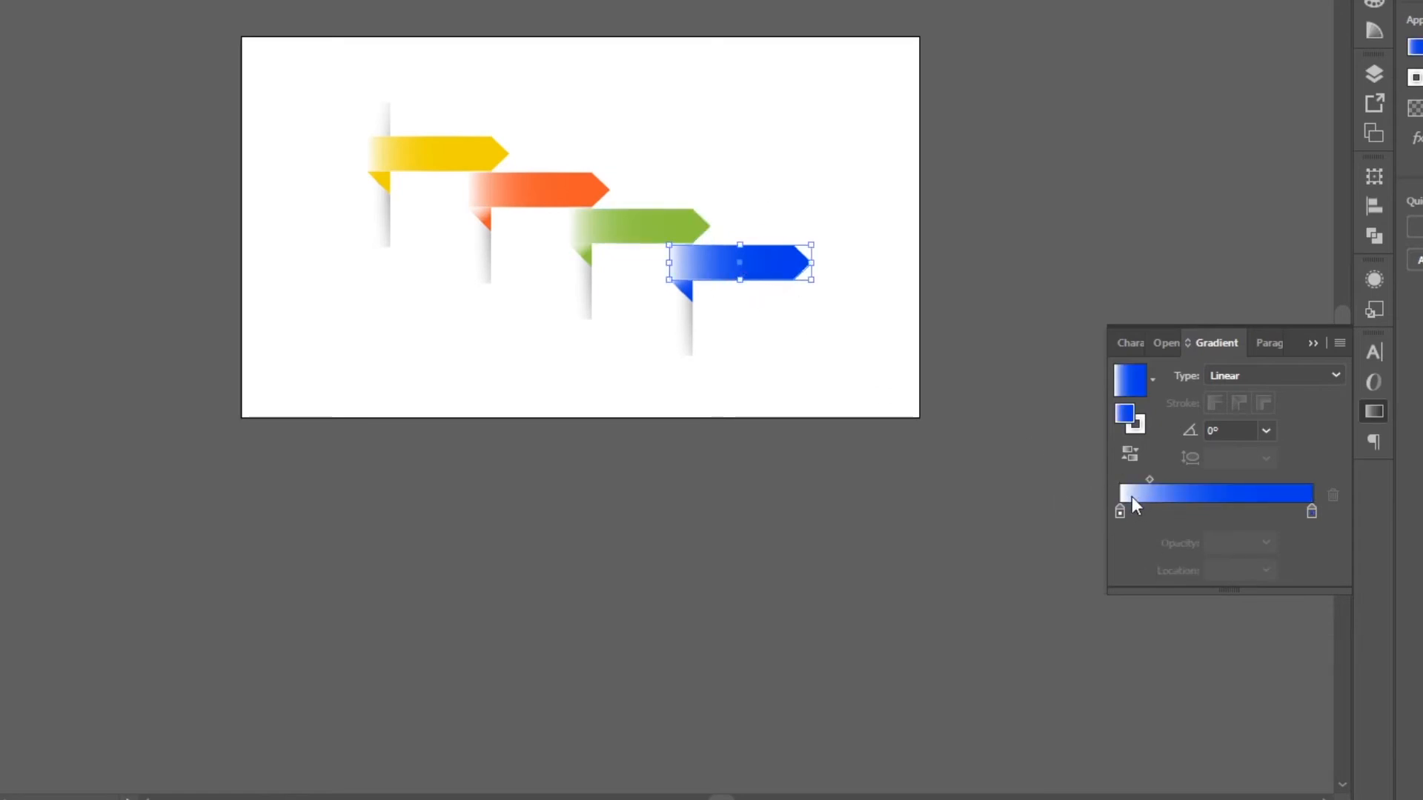
- Move the blue arrow's gradient midpoint to 13%, deselect the arrow and save the document
{"action": "left_click_drag", "start_coordinate": [1148, 482], "coordinate": [1145, 481]}
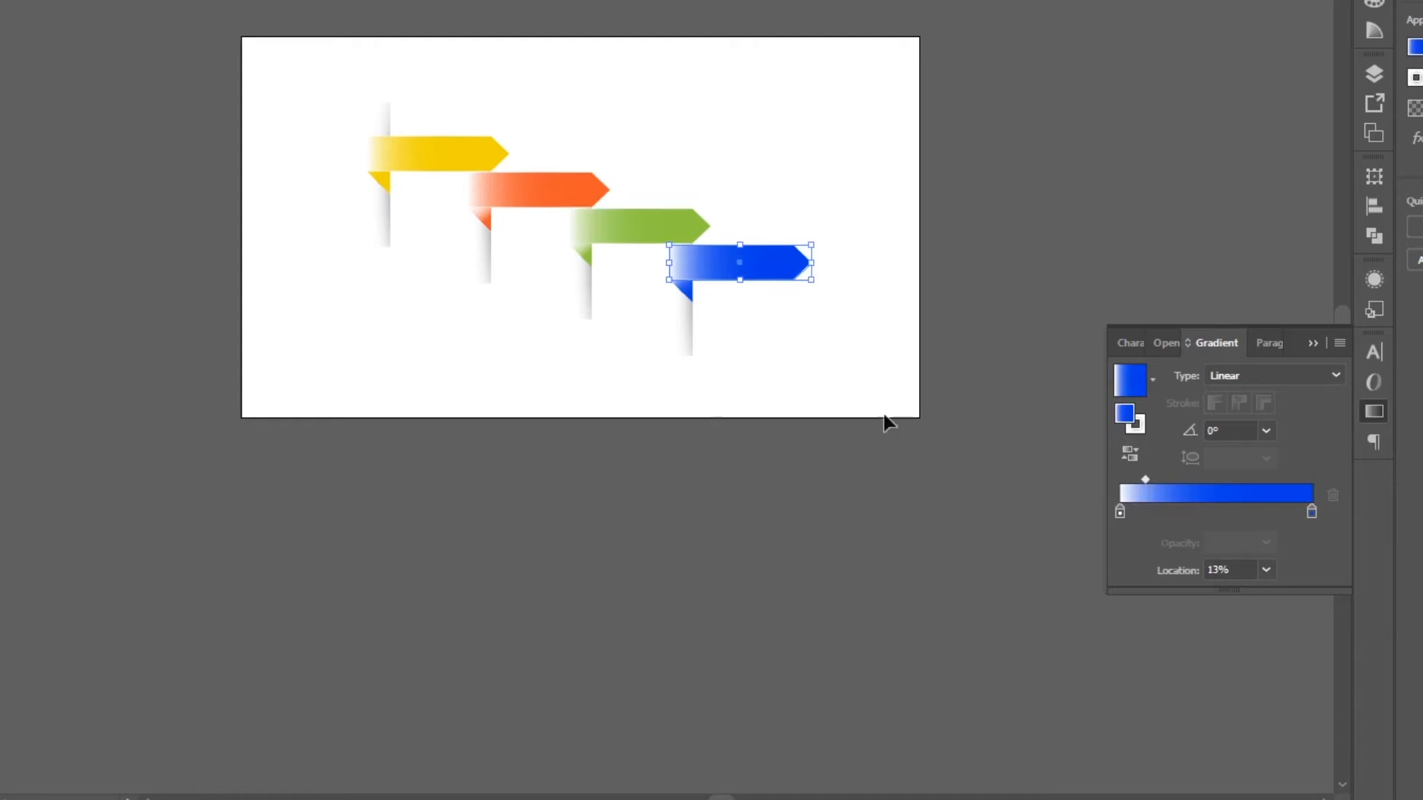
{"action": "left_click", "coordinate": [835, 187]}
{"action": "key", "text": "z"}
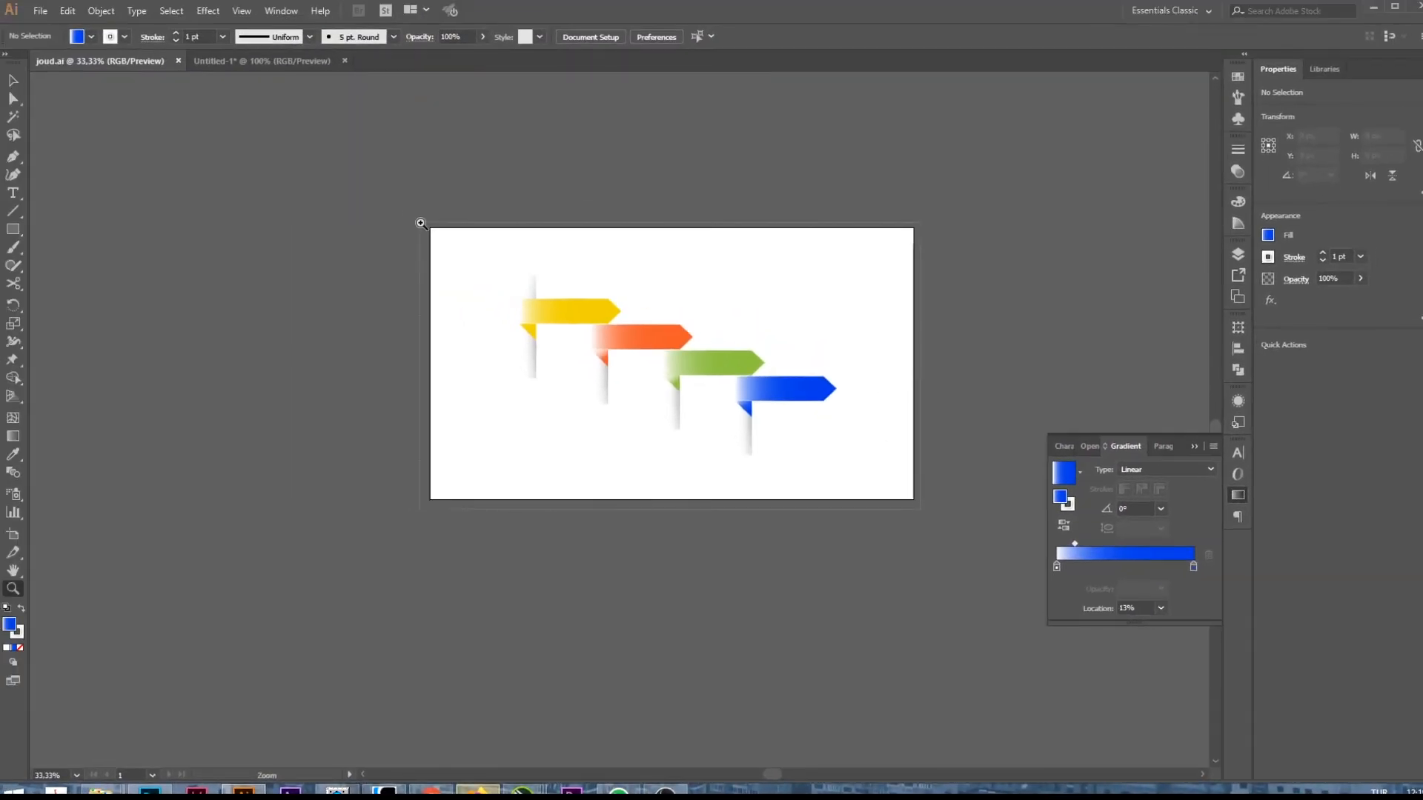
- Close the floating Gradient panel and look over the whole artboard with the Selection tool active
{"action": "key", "text": "ctrl+0"}
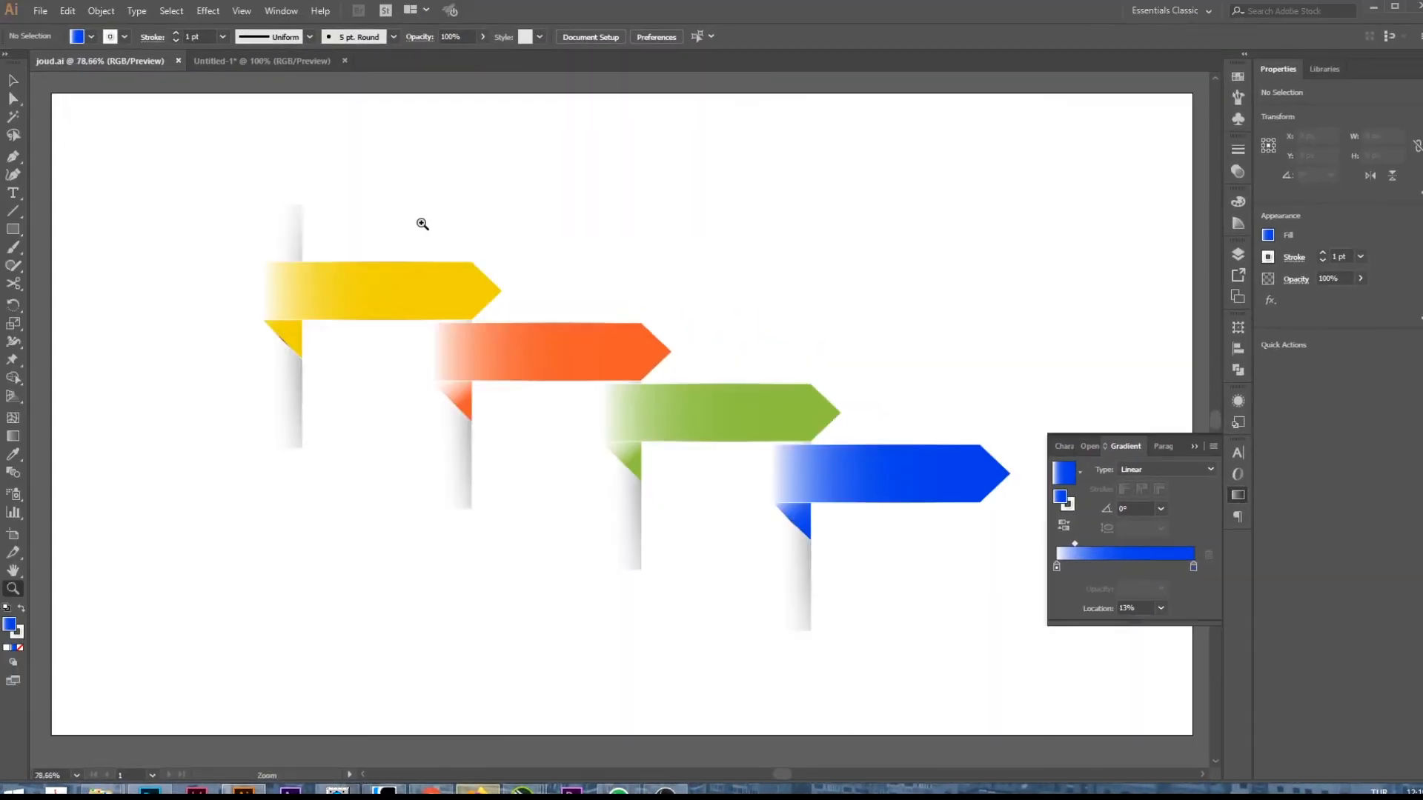
{"action": "left_click", "coordinate": [1195, 445]}
{"action": "scroll", "coordinate": [615, 462], "scroll_direction": "down", "scroll_amount": 2}
{"action": "scroll", "coordinate": [571, 443], "scroll_direction": "up", "scroll_amount": 2}
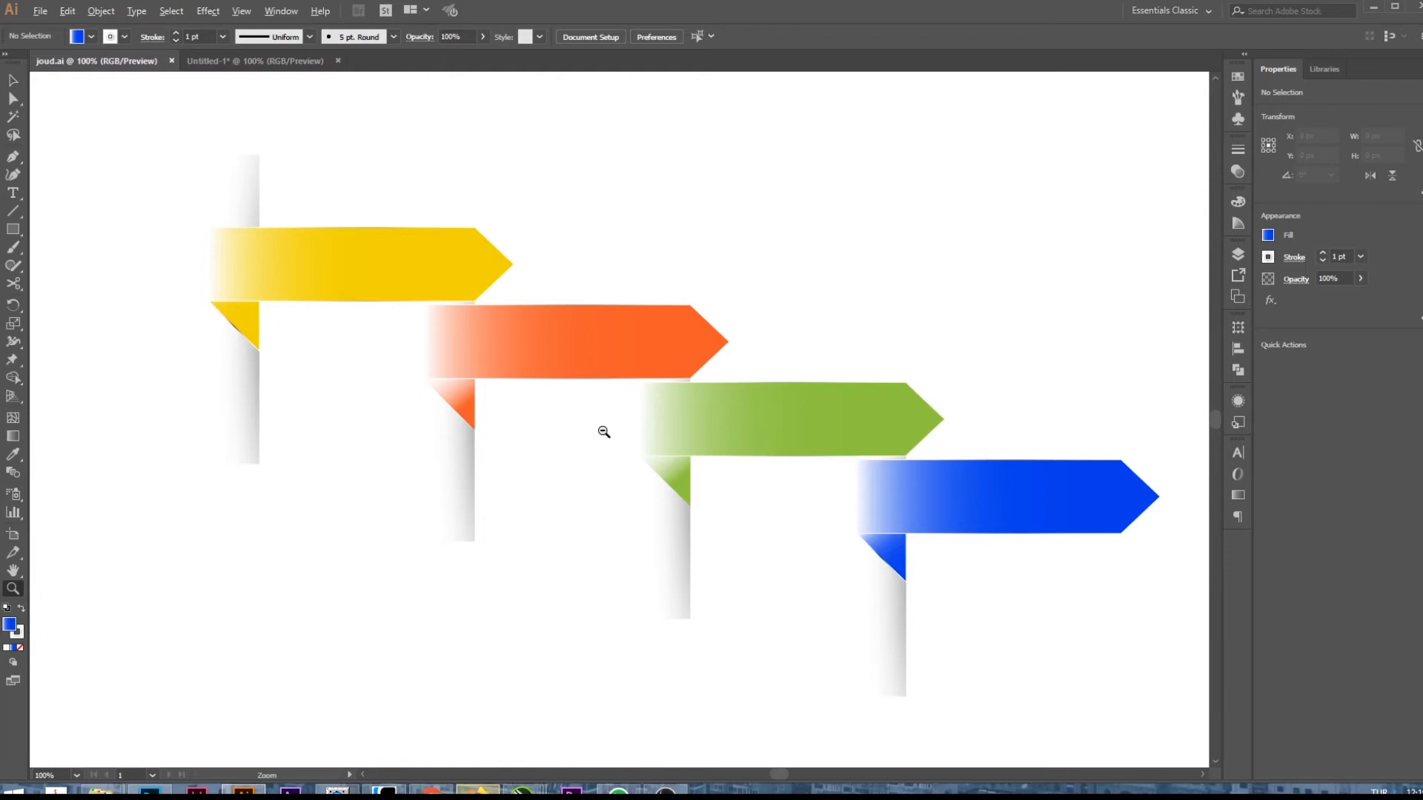
{"action": "left_click", "coordinate": [604, 432], "text": "alt"}
{"action": "key", "text": "v"}
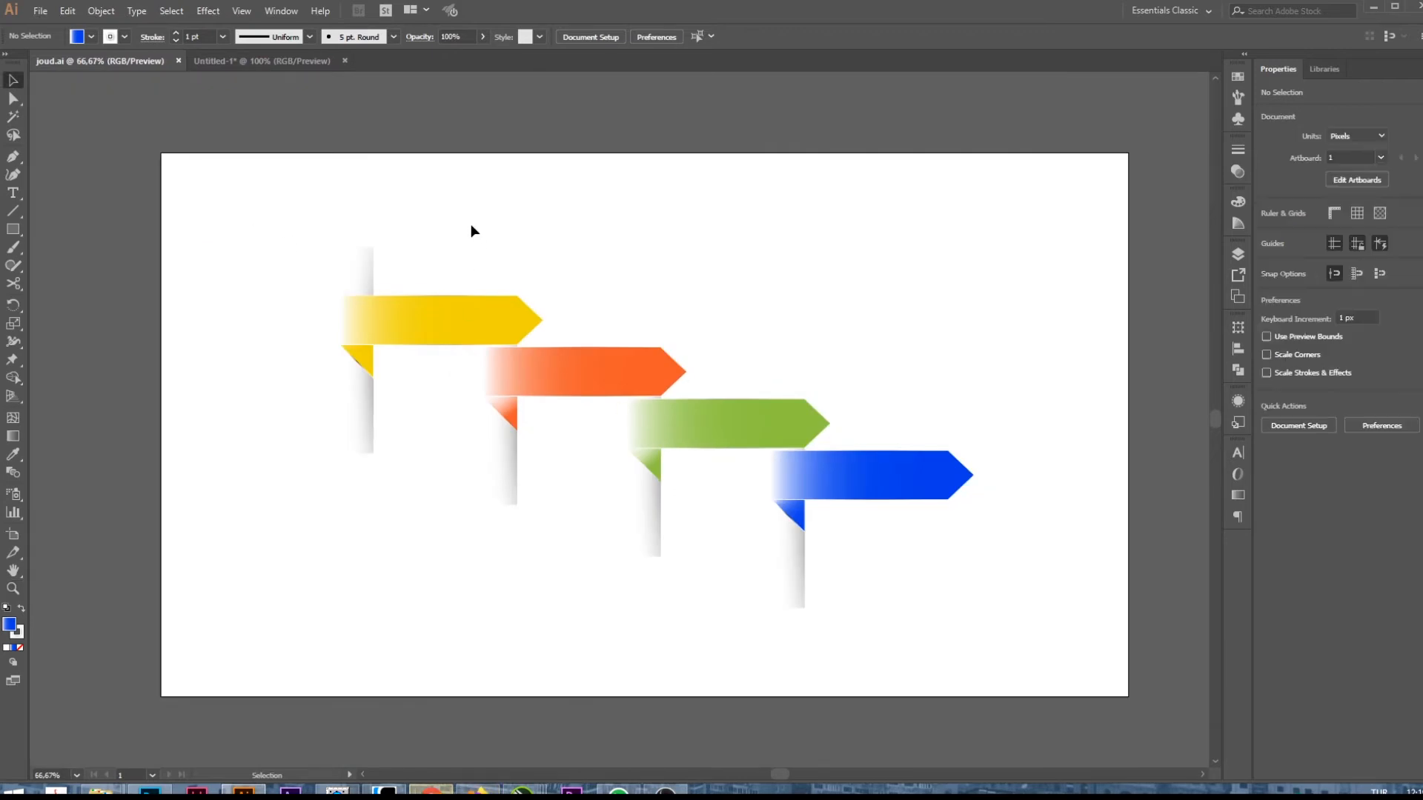
- Copy the Wi-Fi, notepad, phone and person icons from the Untitled-1 document and paste them into joud.ai
{"action": "left_click", "coordinate": [325, 65]}
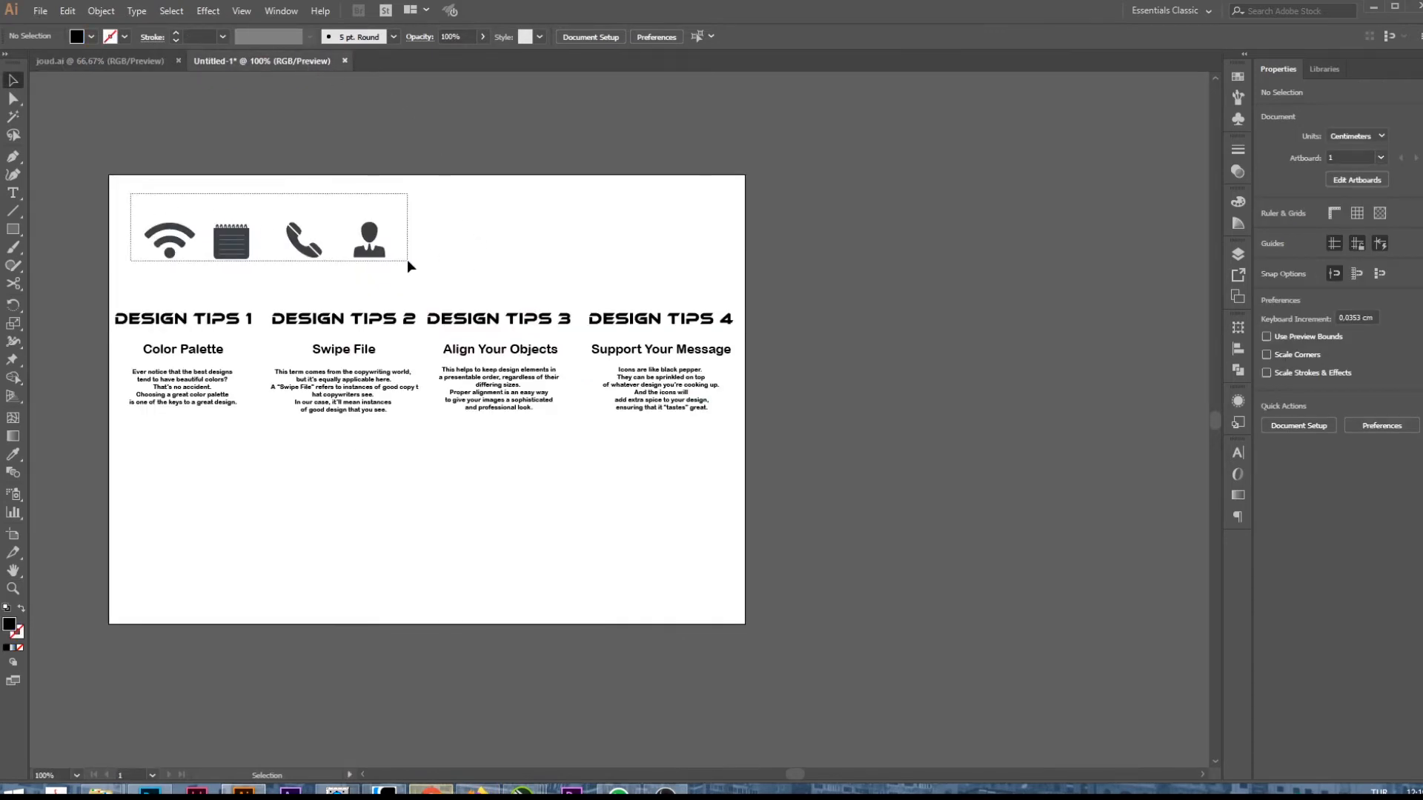
{"action": "left_click_drag", "start_coordinate": [408, 265], "coordinate": [408, 266]}
{"action": "key", "text": "ctrl+c"}
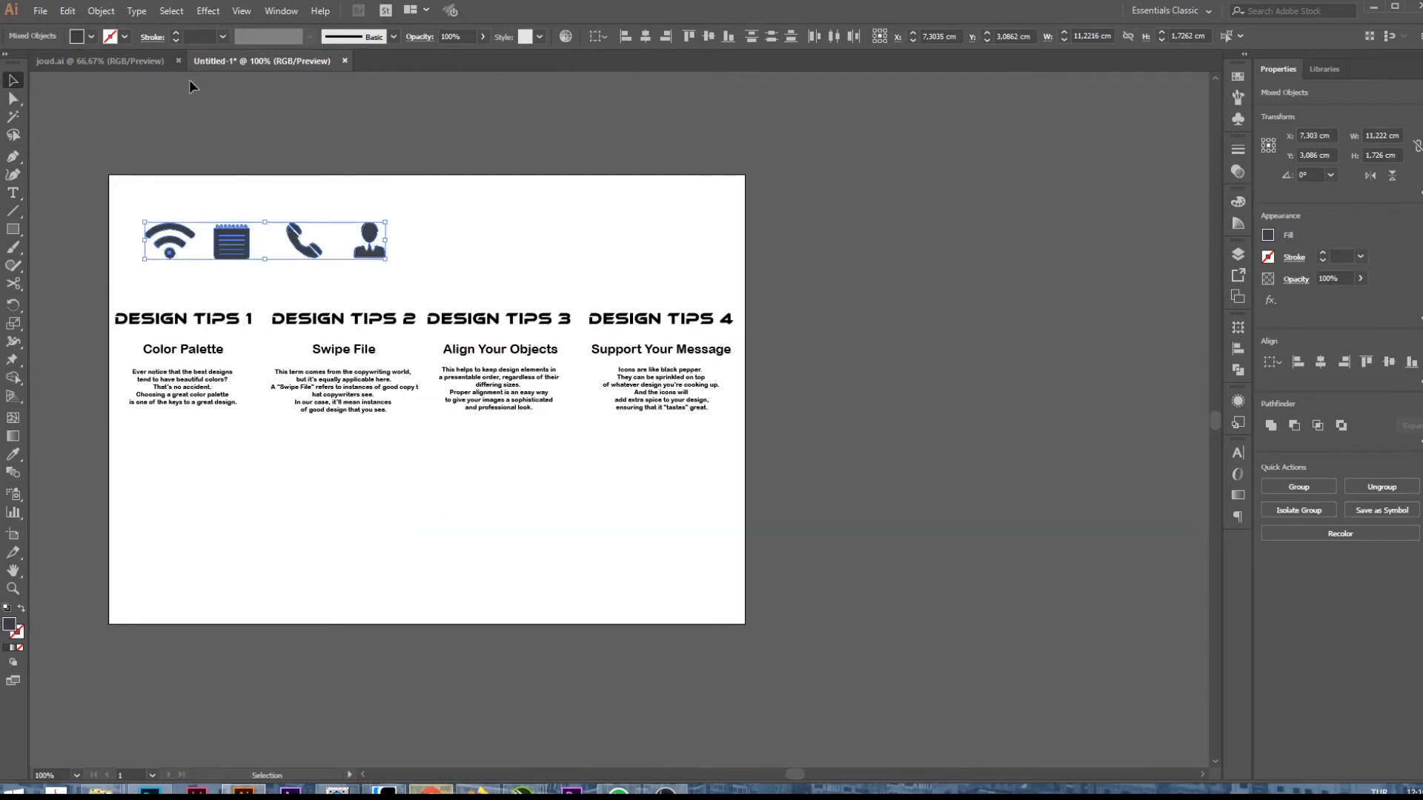
{"action": "left_click", "coordinate": [131, 61]}
{"action": "key", "text": "ctrl+v"}
- Place the Wi-Fi icon above the yellow arrow, notepad above orange, person above green and phone above blue
{"action": "left_click_drag", "start_coordinate": [689, 420], "coordinate": [643, 268]}
{"action": "left_click_drag", "start_coordinate": [491, 251], "coordinate": [651, 317]}
{"action": "left_click_drag", "start_coordinate": [429, 256], "coordinate": [503, 281]}
{"action": "scroll", "coordinate": [935, 455], "scroll_direction": "up", "scroll_amount": 3}
{"action": "left_click_drag", "start_coordinate": [553, 253], "coordinate": [938, 421]}
{"action": "left_click_drag", "start_coordinate": [938, 421], "coordinate": [937, 421]}
{"action": "scroll", "coordinate": [935, 419], "scroll_direction": "down", "scroll_amount": 2}
{"action": "left_click_drag", "start_coordinate": [532, 223], "coordinate": [688, 347]}
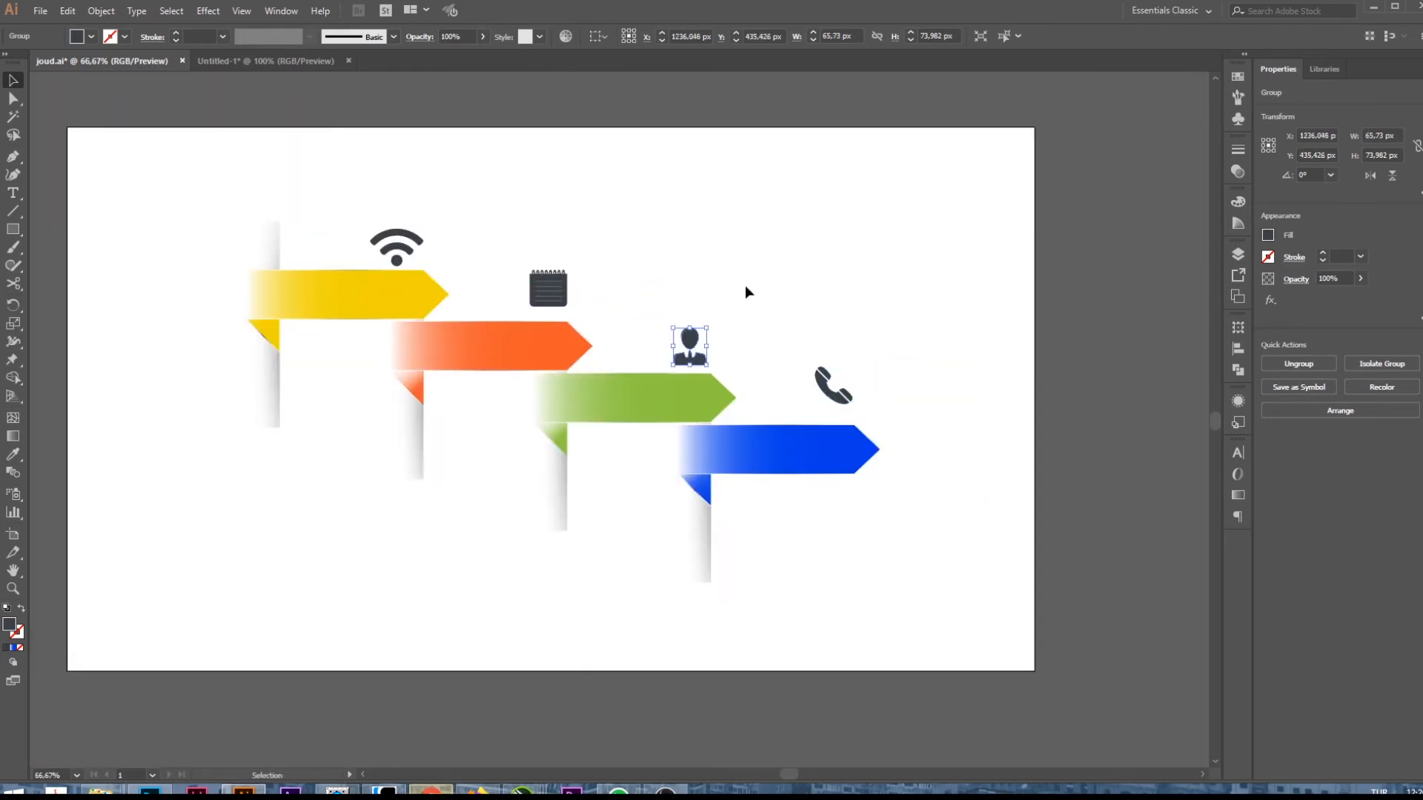
- Copy the DESIGN TIPS 1 text block from the Untitled-1 document and paste it into joud.ai
{"action": "left_click", "coordinate": [744, 245]}
{"action": "scroll", "coordinate": [813, 283], "scroll_direction": "down", "scroll_amount": 1}
{"action": "left_click", "coordinate": [252, 61]}
{"action": "left_click", "coordinate": [206, 393]}
{"action": "left_click", "coordinate": [233, 386]}
{"action": "left_click", "coordinate": [241, 380]}
{"action": "left_click", "coordinate": [264, 435]}
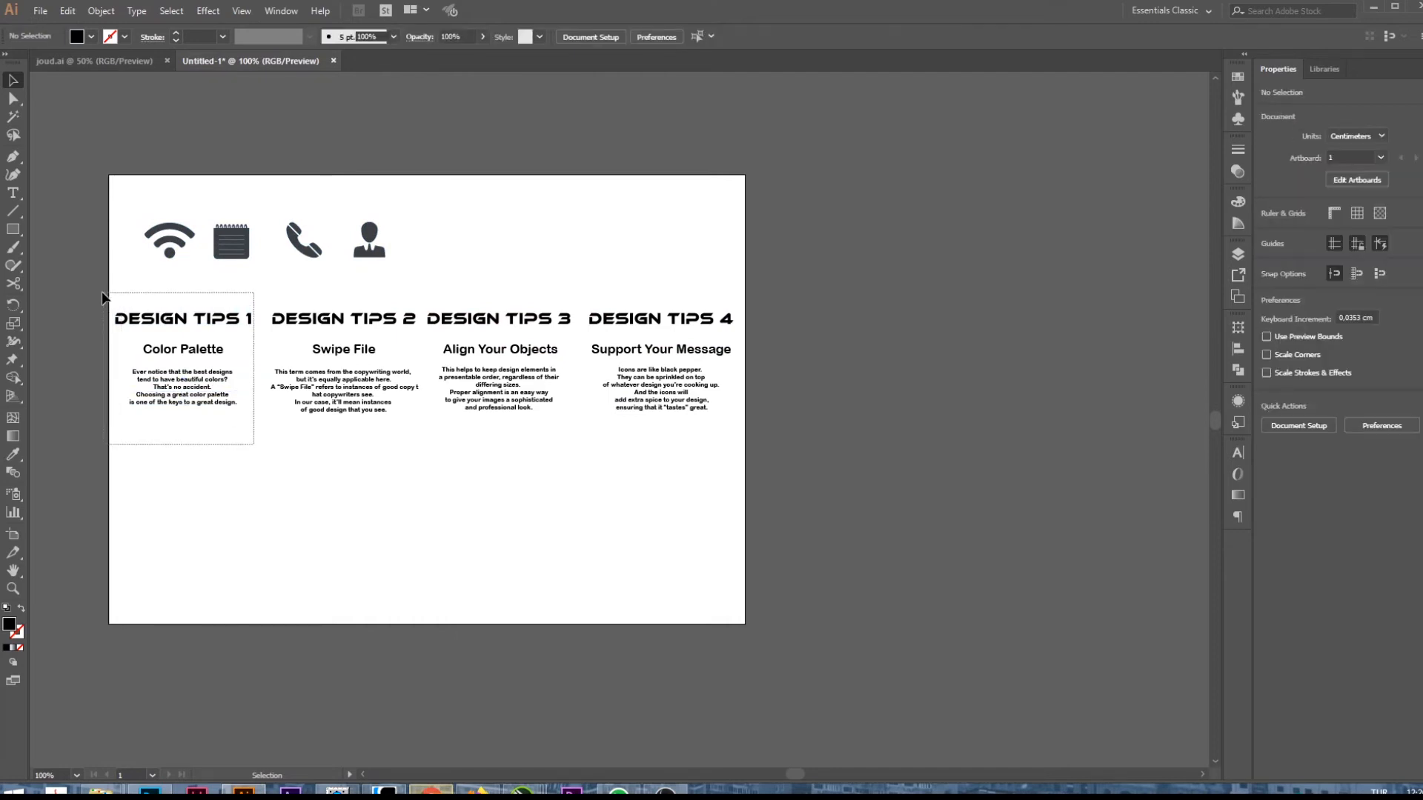
{"action": "left_click", "coordinate": [148, 312]}
{"action": "key", "text": "ctrl+c"}
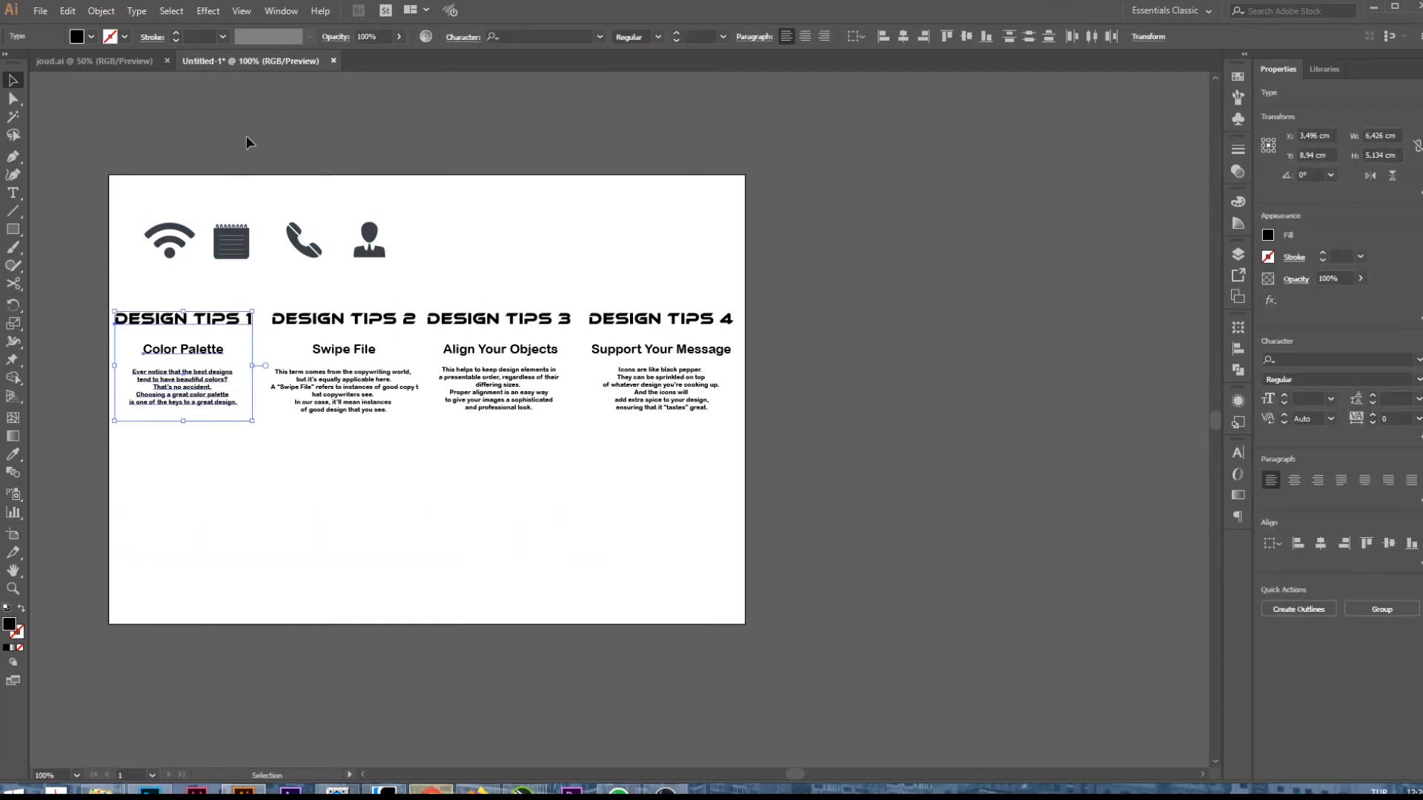
{"action": "left_click", "coordinate": [141, 62]}
{"action": "key", "text": "ctrl+v"}
- Enlarge the pasted text block and fit its DESIGN TIPS 1 title onto the yellow arrow
{"action": "left_click_drag", "start_coordinate": [623, 438], "coordinate": [458, 334]}
{"action": "scroll", "coordinate": [464, 319], "scroll_direction": "up", "scroll_amount": 1}
{"action": "left_click_drag", "start_coordinate": [488, 305], "coordinate": [497, 296]}
{"action": "scroll", "coordinate": [465, 301], "scroll_direction": "up", "scroll_amount": 3}
{"action": "left_click_drag", "start_coordinate": [554, 496], "coordinate": [598, 558]}
{"action": "left_click_drag", "start_coordinate": [516, 270], "coordinate": [528, 327]}
{"action": "left_click_drag", "start_coordinate": [609, 587], "coordinate": [635, 599]}
{"action": "left_click_drag", "start_coordinate": [508, 314], "coordinate": [508, 333]}
- Arrange the Color Palette heading and its paragraph below the yellow arrow, deselect them and save the document
{"action": "left_click", "coordinate": [474, 406]}
{"action": "scroll", "coordinate": [471, 384], "scroll_direction": "down", "scroll_amount": 2}
{"action": "left_click_drag", "start_coordinate": [492, 466], "coordinate": [493, 545]}
{"action": "left_click", "coordinate": [527, 604]}
{"action": "key", "text": "a"}
{"action": "key", "text": "ctrl+s"}
- Remove the stroke from the yellow arrow's triangular fold, deselect it and collapse the Color panel
{"action": "scroll", "coordinate": [385, 412], "scroll_direction": "up", "scroll_amount": 5}
{"action": "left_click", "coordinate": [394, 393]}
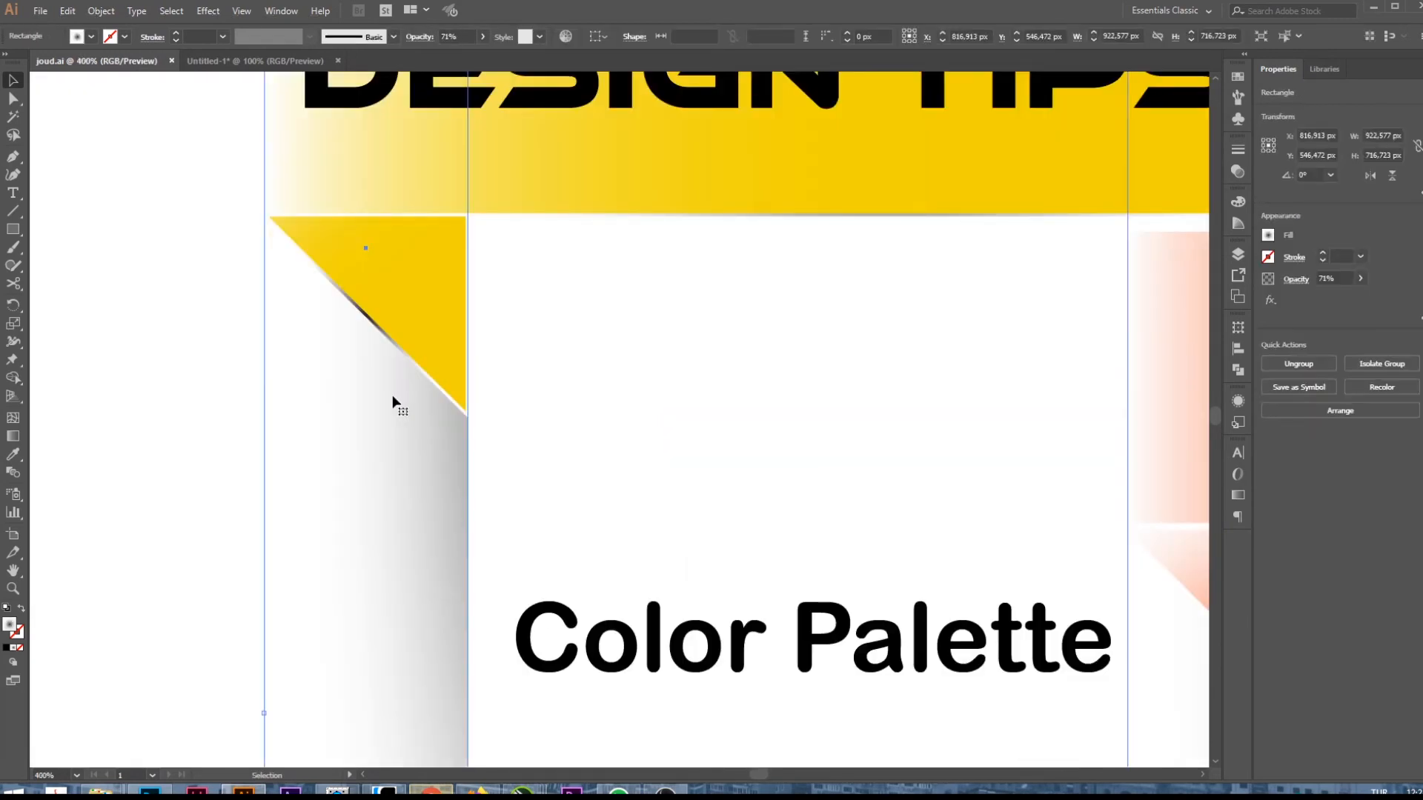
{"action": "scroll", "coordinate": [388, 403], "scroll_direction": "down", "scroll_amount": 1}
{"action": "left_click", "coordinate": [400, 383]}
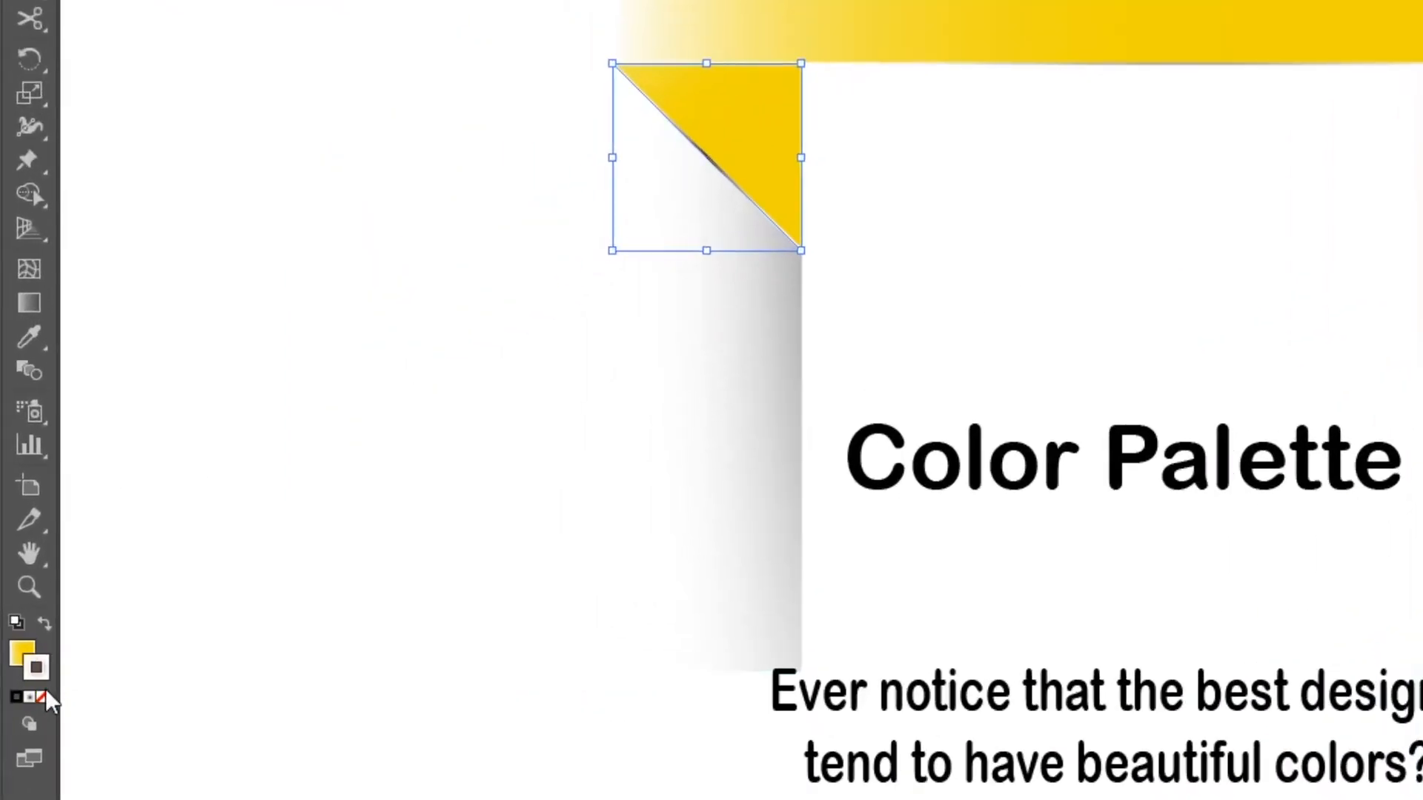
{"action": "left_click", "coordinate": [43, 697]}
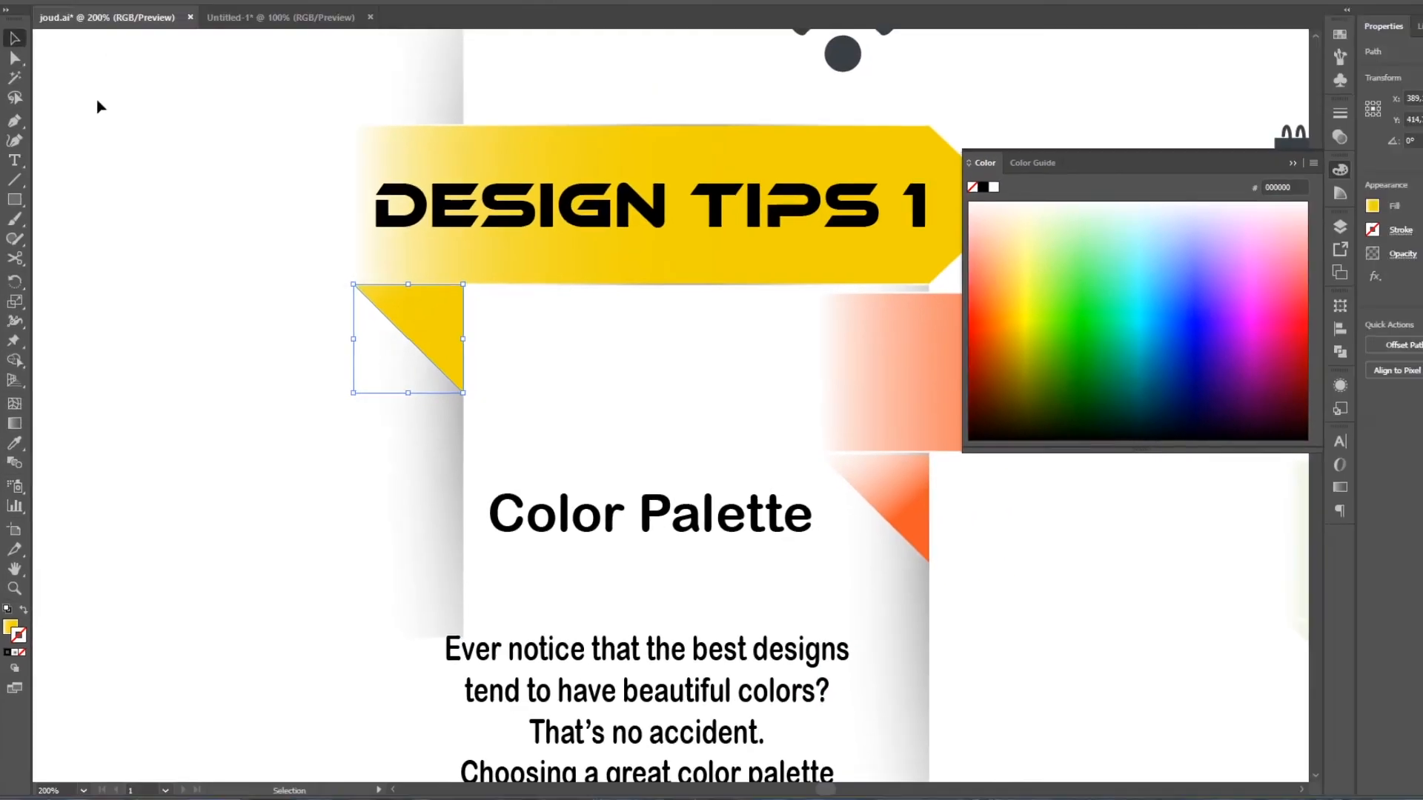
{"action": "left_click", "coordinate": [531, 183]}
{"action": "scroll", "coordinate": [530, 183], "scroll_direction": "down", "scroll_amount": 3}
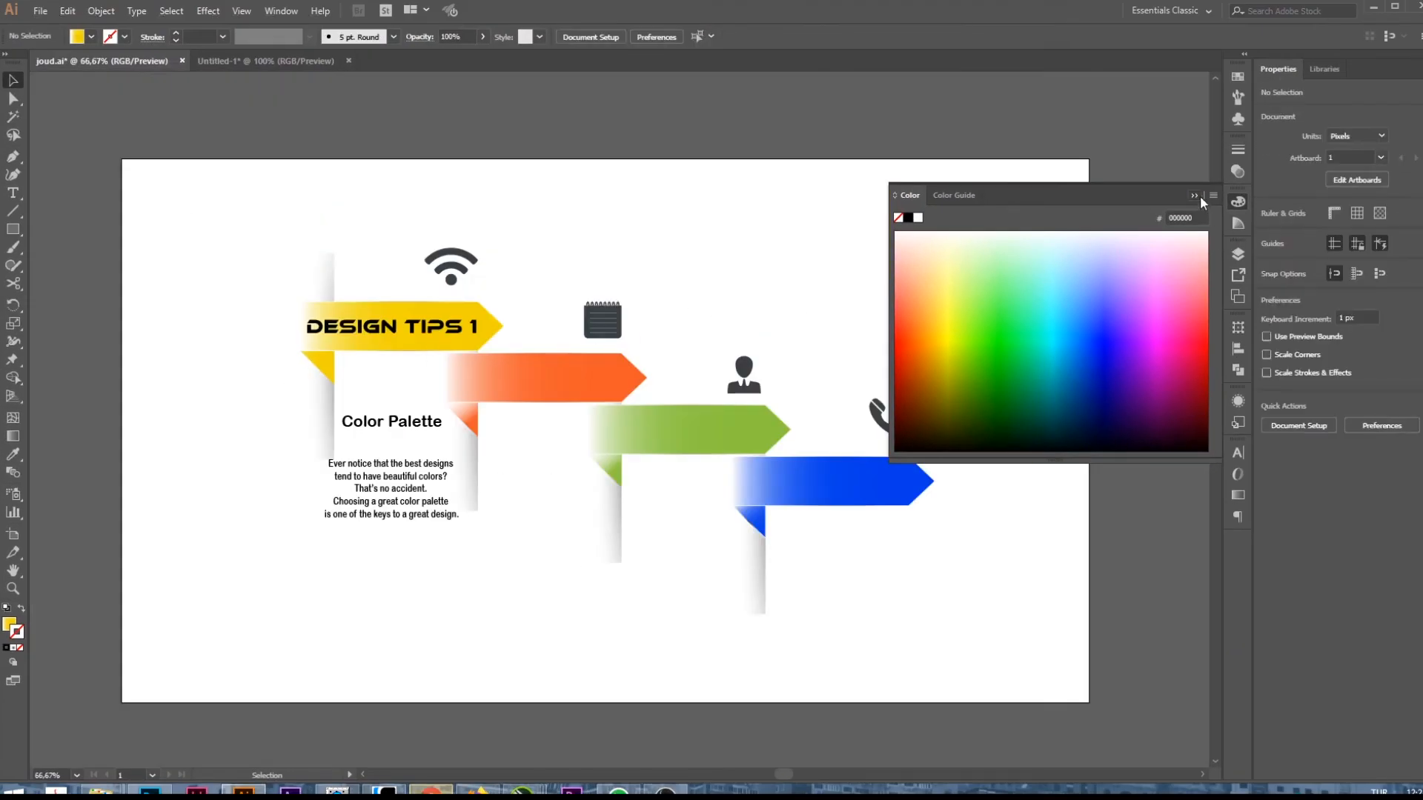
{"action": "left_click", "coordinate": [1196, 196]}
- Copy the DESIGN TIPS 2 text block from the Untitled-1 document and paste it into joud.ai
{"action": "left_click", "coordinate": [283, 63]}
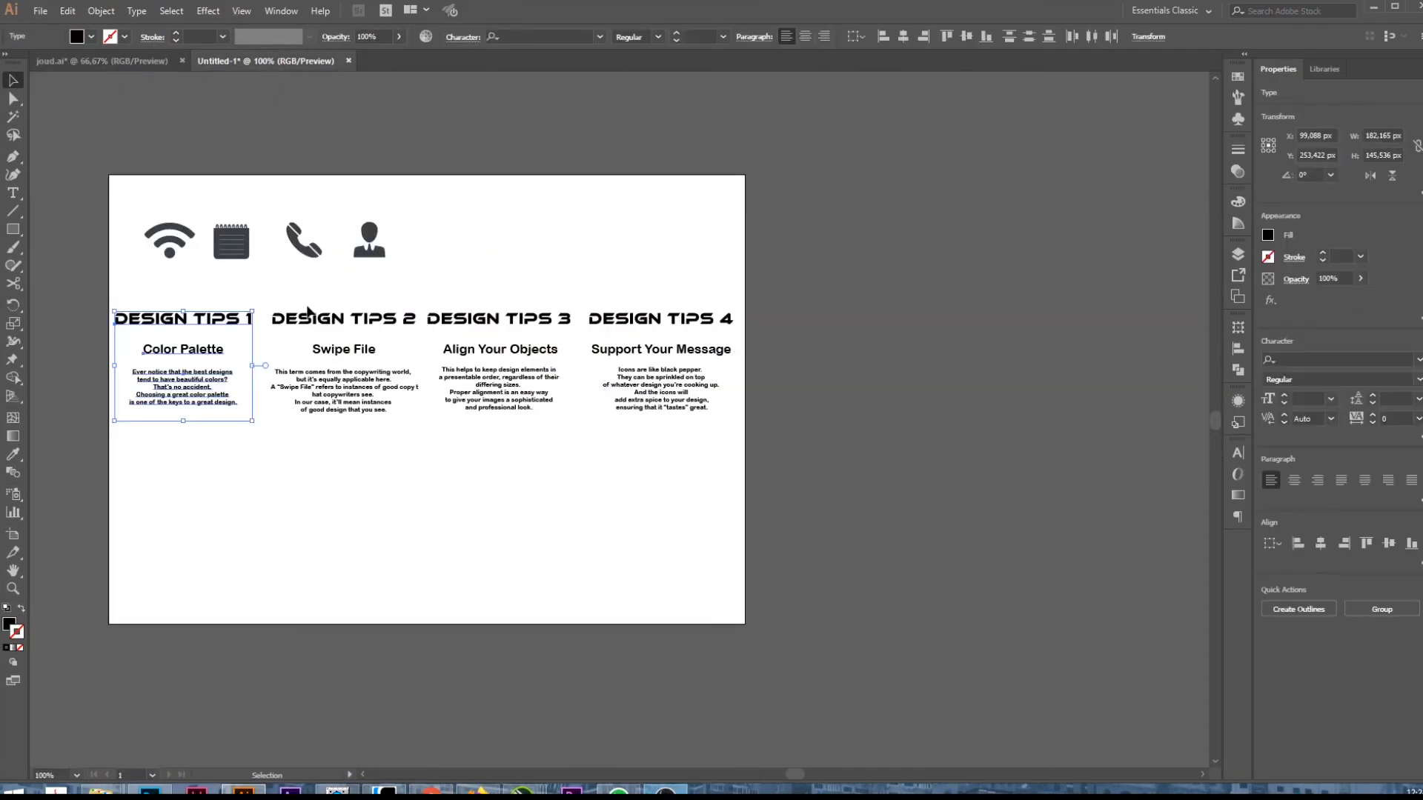
{"action": "left_click", "coordinate": [404, 435]}
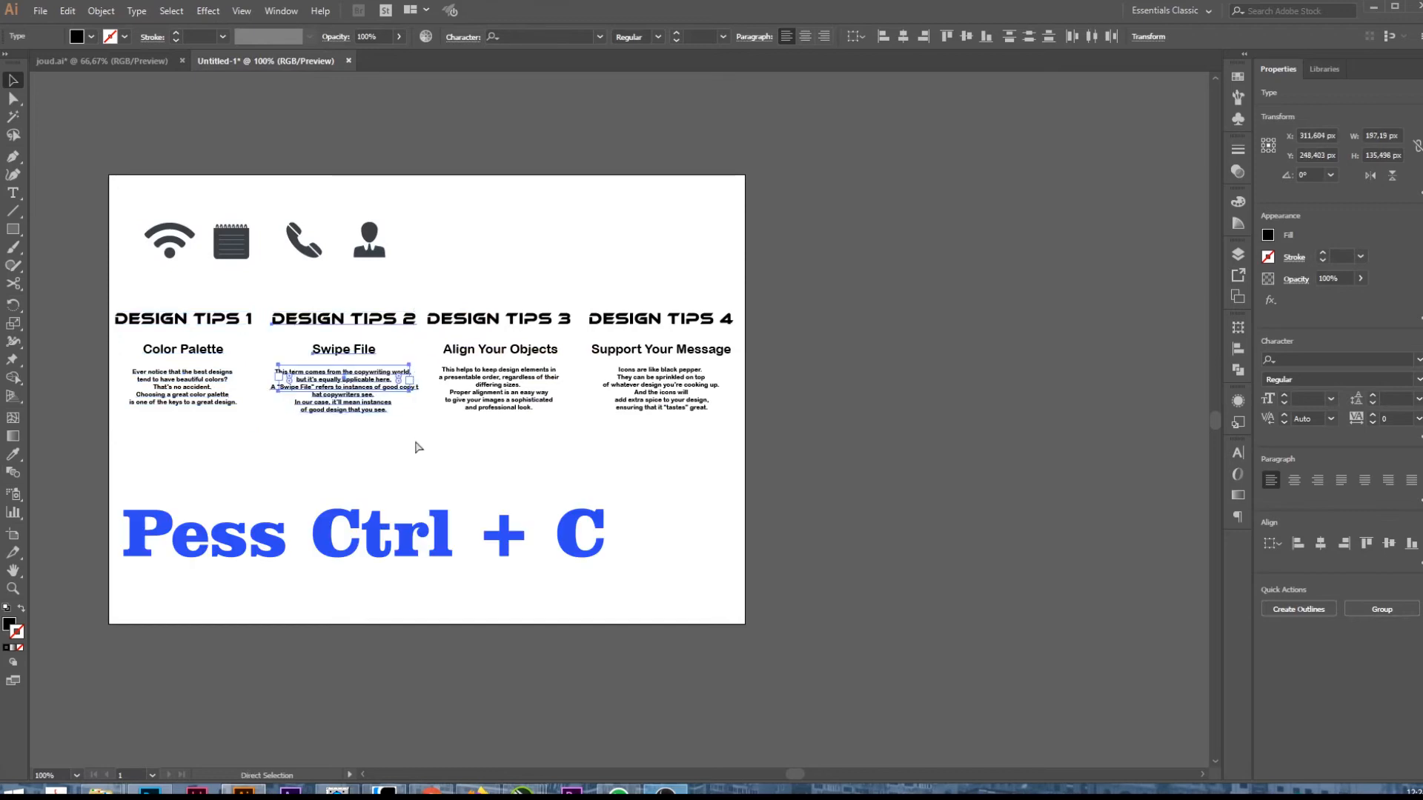
{"action": "key", "text": "ctrl+c"}
{"action": "left_click", "coordinate": [126, 61]}
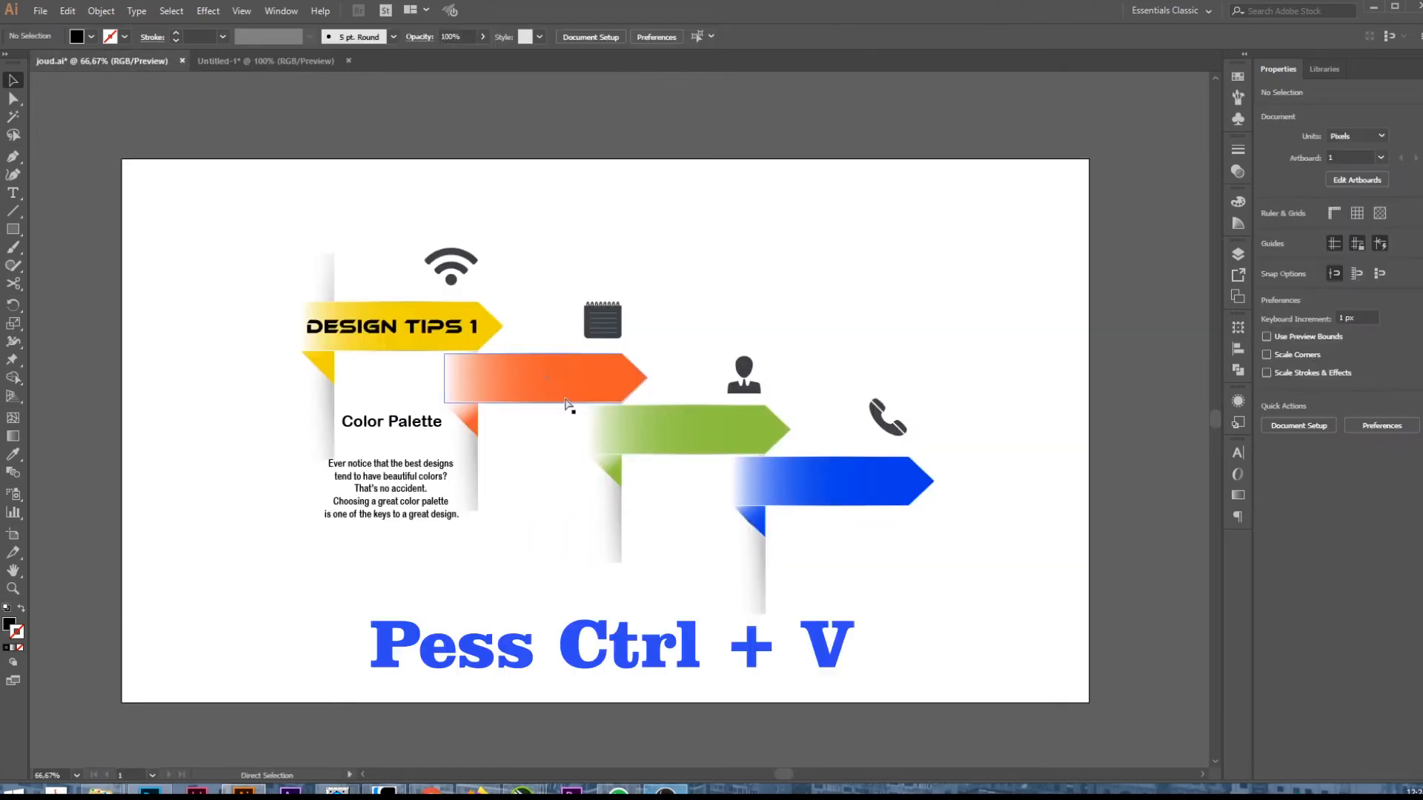
{"action": "key", "text": "ctrl+v"}
- Enlarge the DESIGN TIPS 2 block, place its title on the orange arrow and arrange its heading and paragraph below
{"action": "left_click_drag", "start_coordinate": [571, 459], "coordinate": [523, 484]}
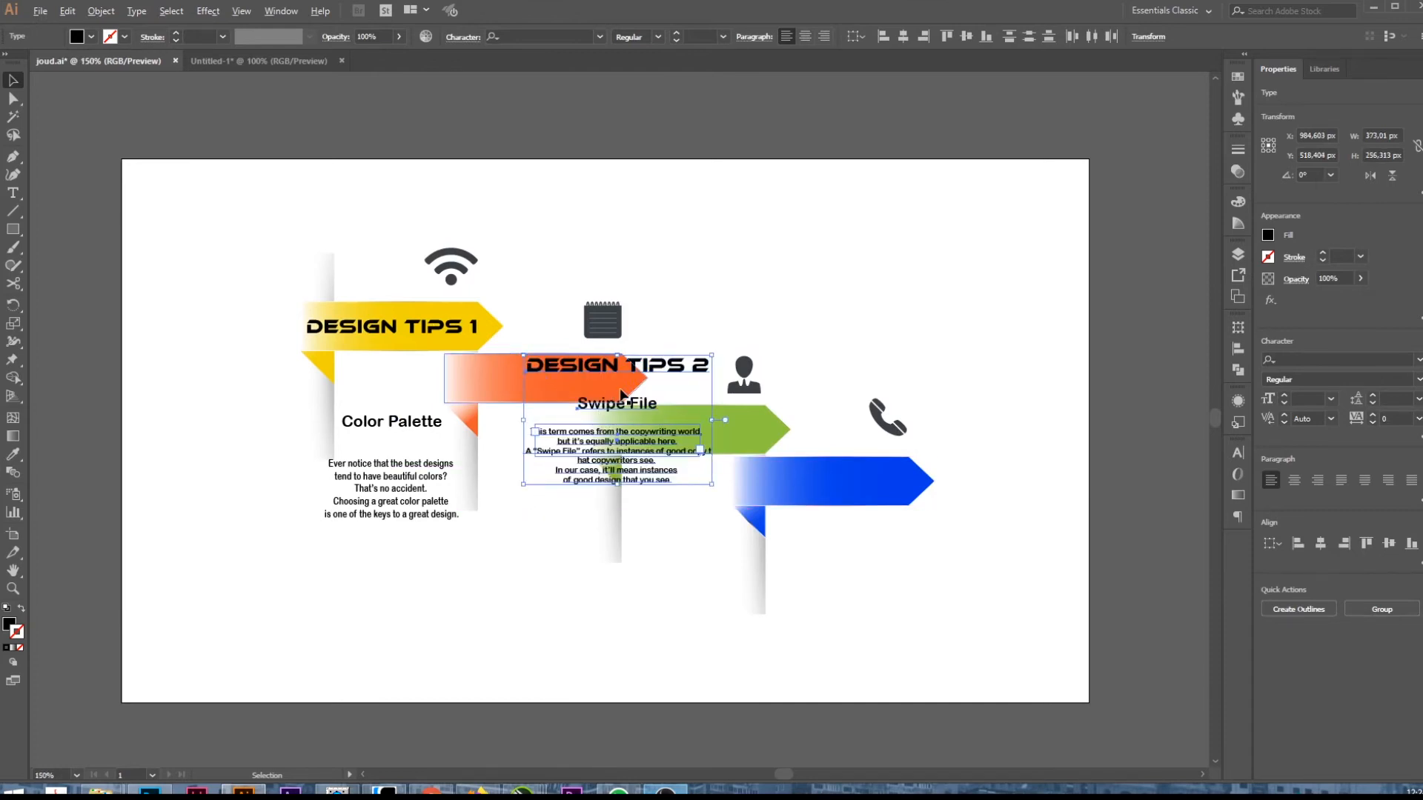
{"action": "left_click_drag", "start_coordinate": [690, 344], "coordinate": [530, 373]}
{"action": "key", "text": "ctrl+minus"}
{"action": "left_click", "coordinate": [492, 455]}
{"action": "left_click_drag", "start_coordinate": [492, 455], "coordinate": [469, 563]}
{"action": "key", "text": "ctrl+z"}
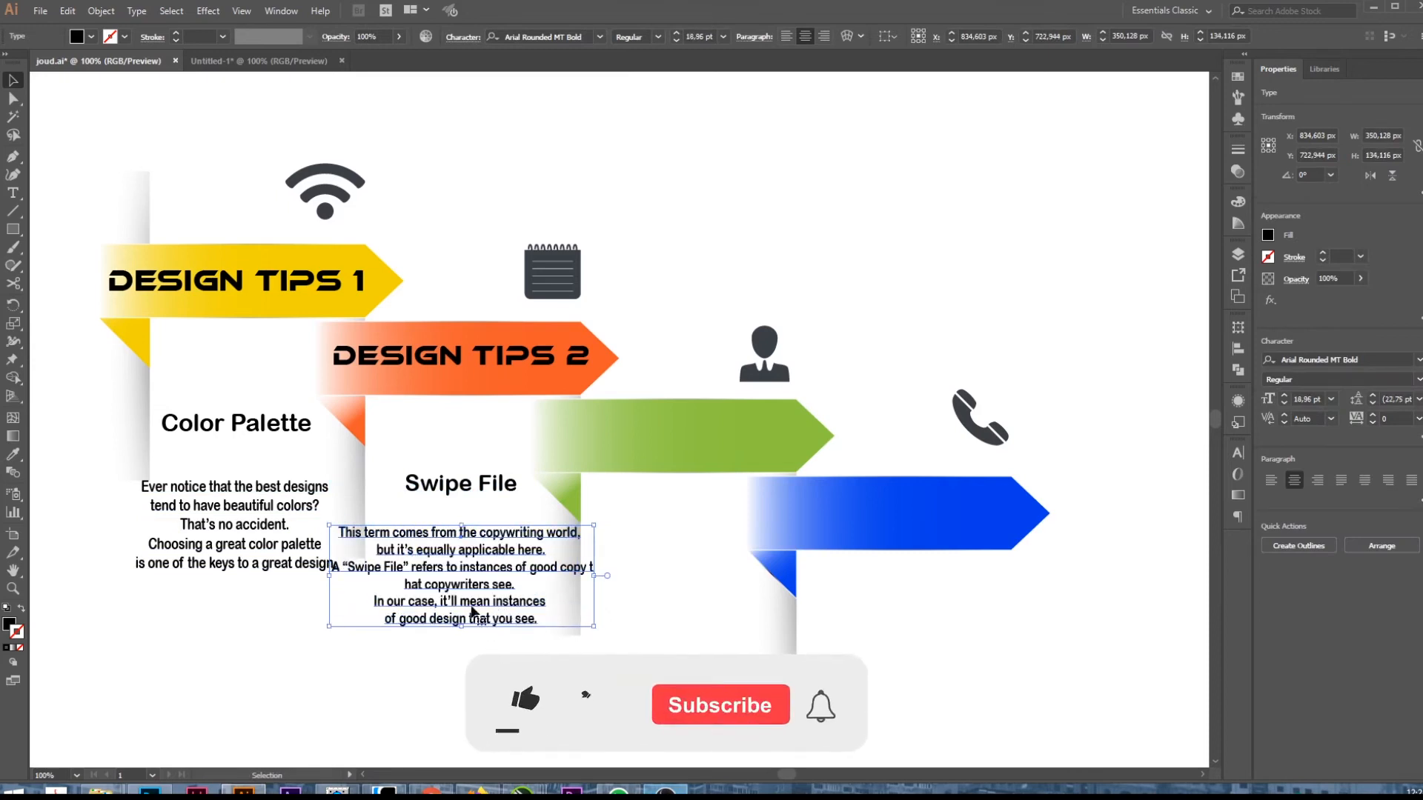
- Set the font size of the Color Palette and Swipe File paragraphs to 18 pt
{"action": "left_click", "coordinate": [234, 524], "text": "shift"}
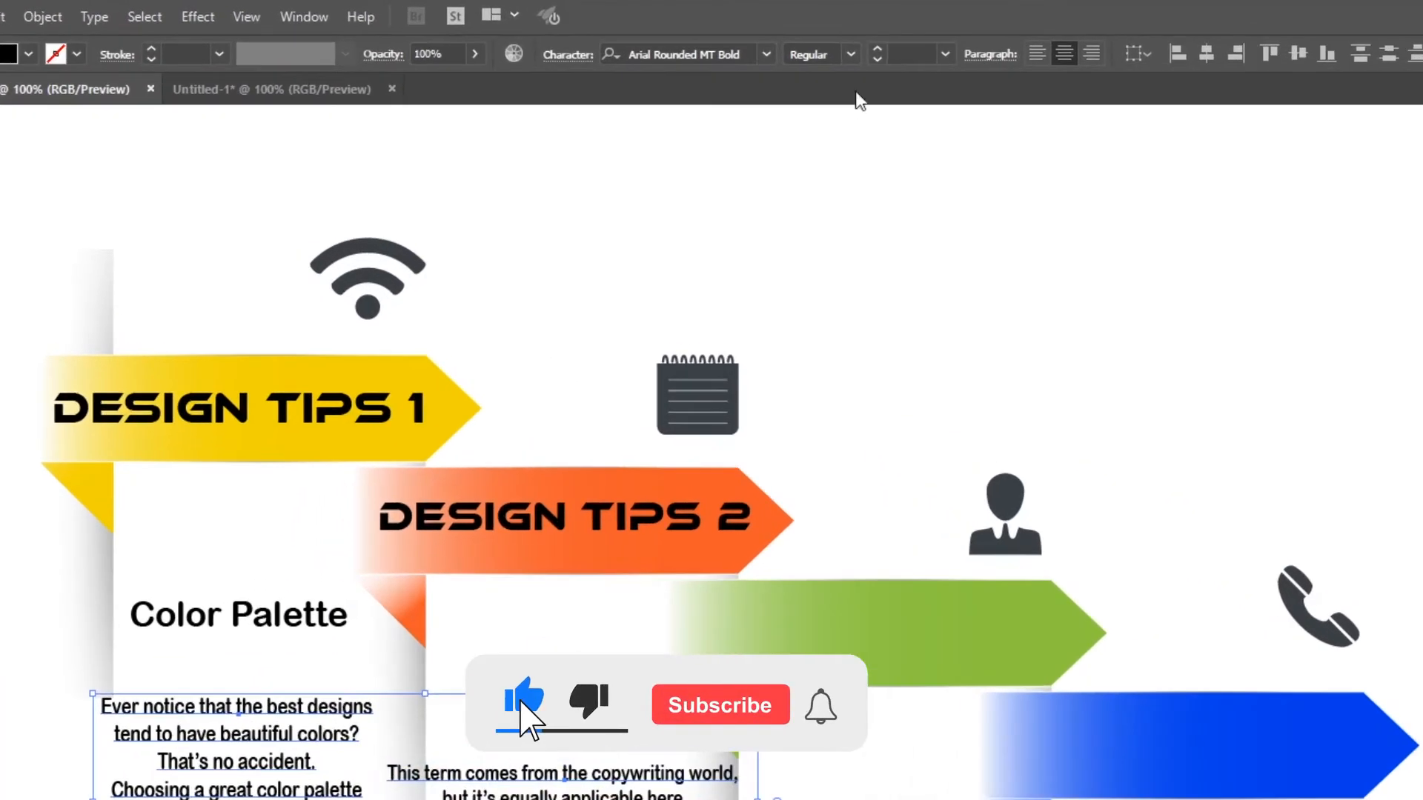
{"action": "left_click", "coordinate": [944, 54]}
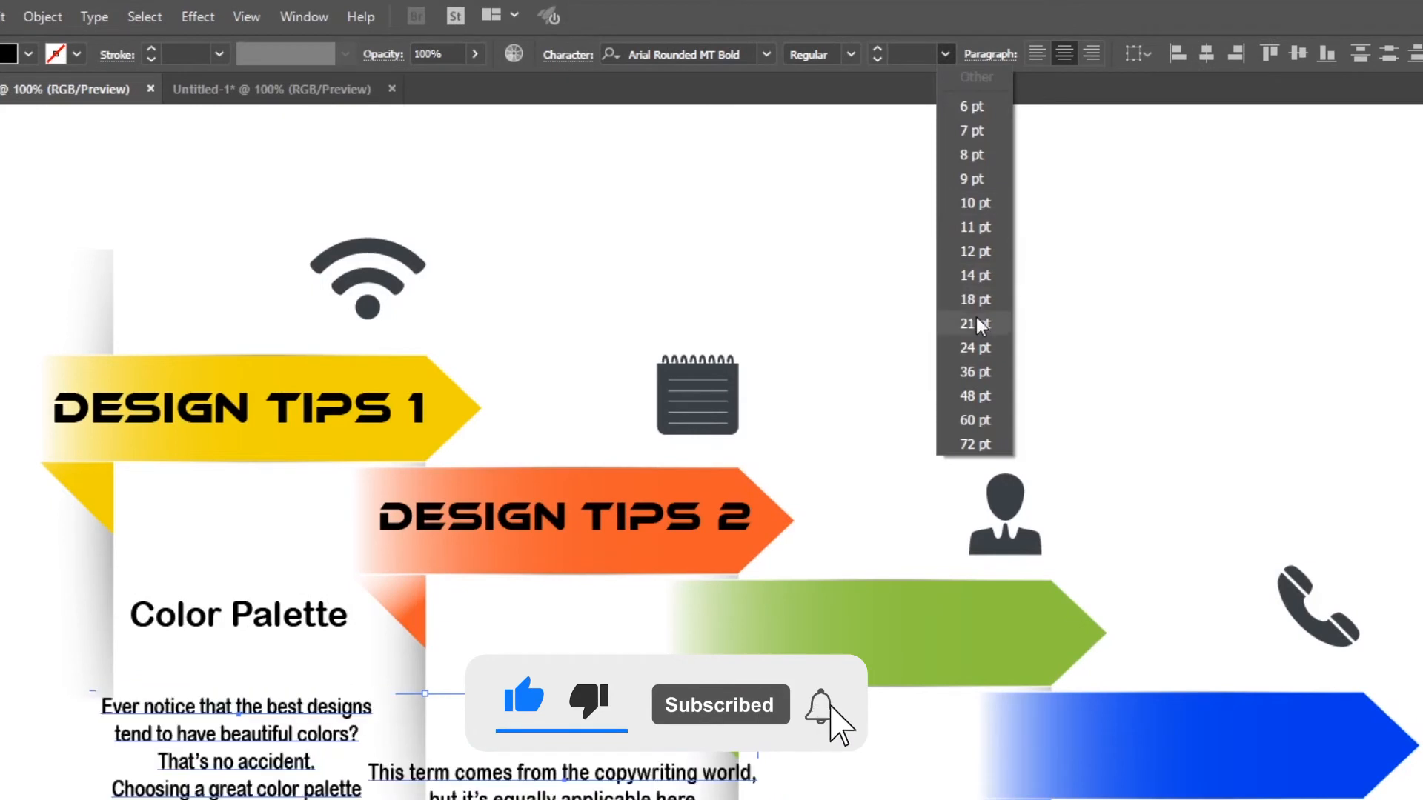
{"action": "left_click", "coordinate": [979, 324]}
{"action": "left_click", "coordinate": [943, 54]}
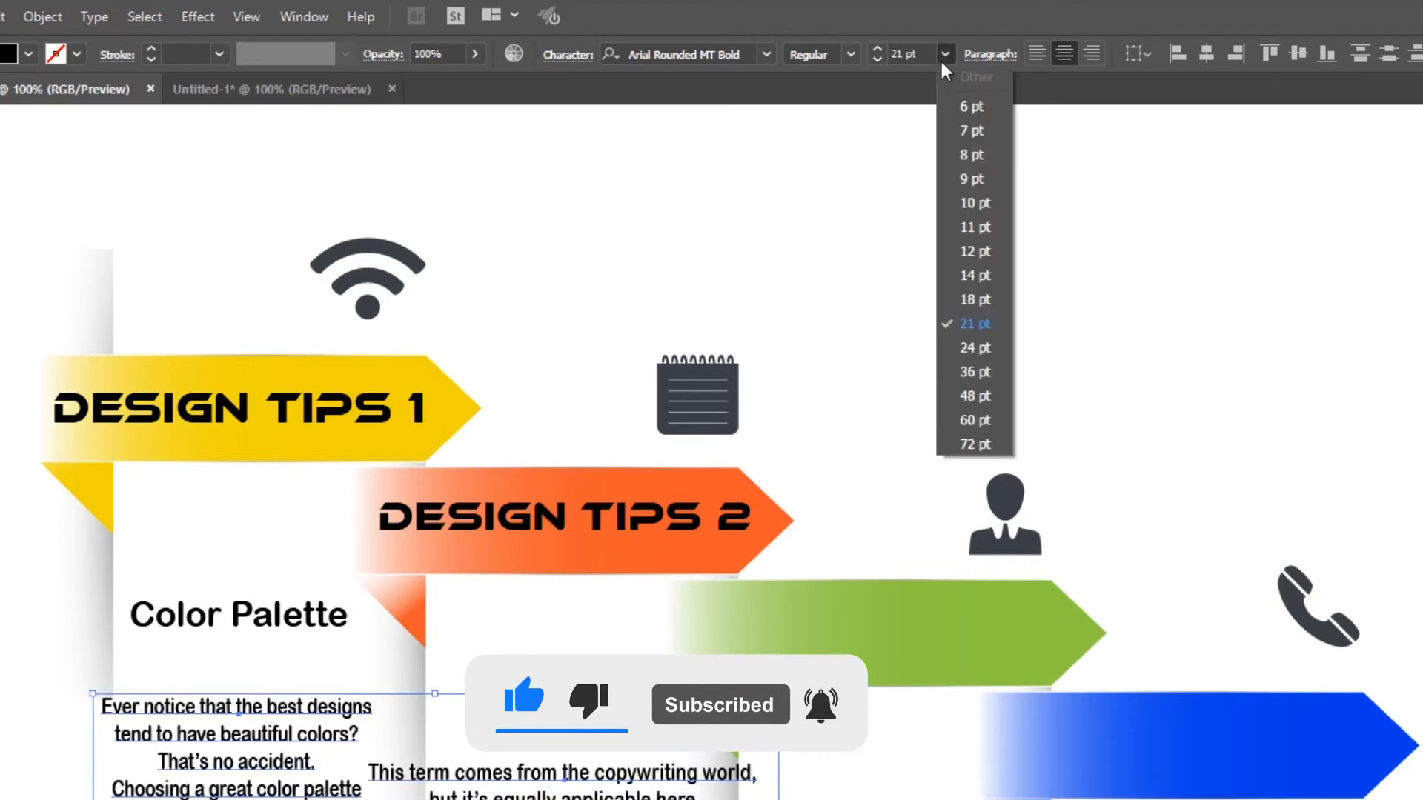
{"action": "left_click", "coordinate": [973, 300]}
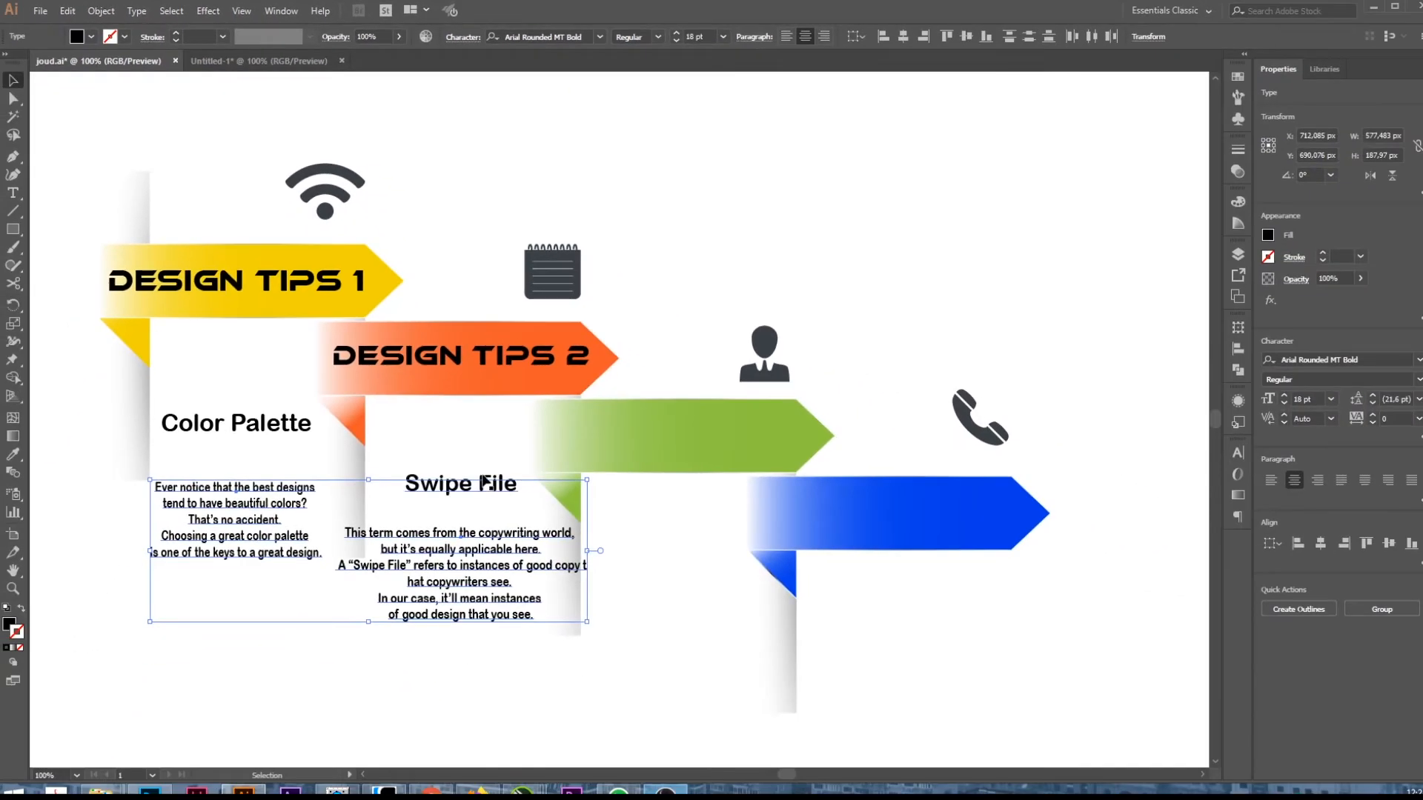
- Select the Color Palette and Swipe File headings together and open their font size choices
{"action": "left_click", "coordinate": [478, 486]}
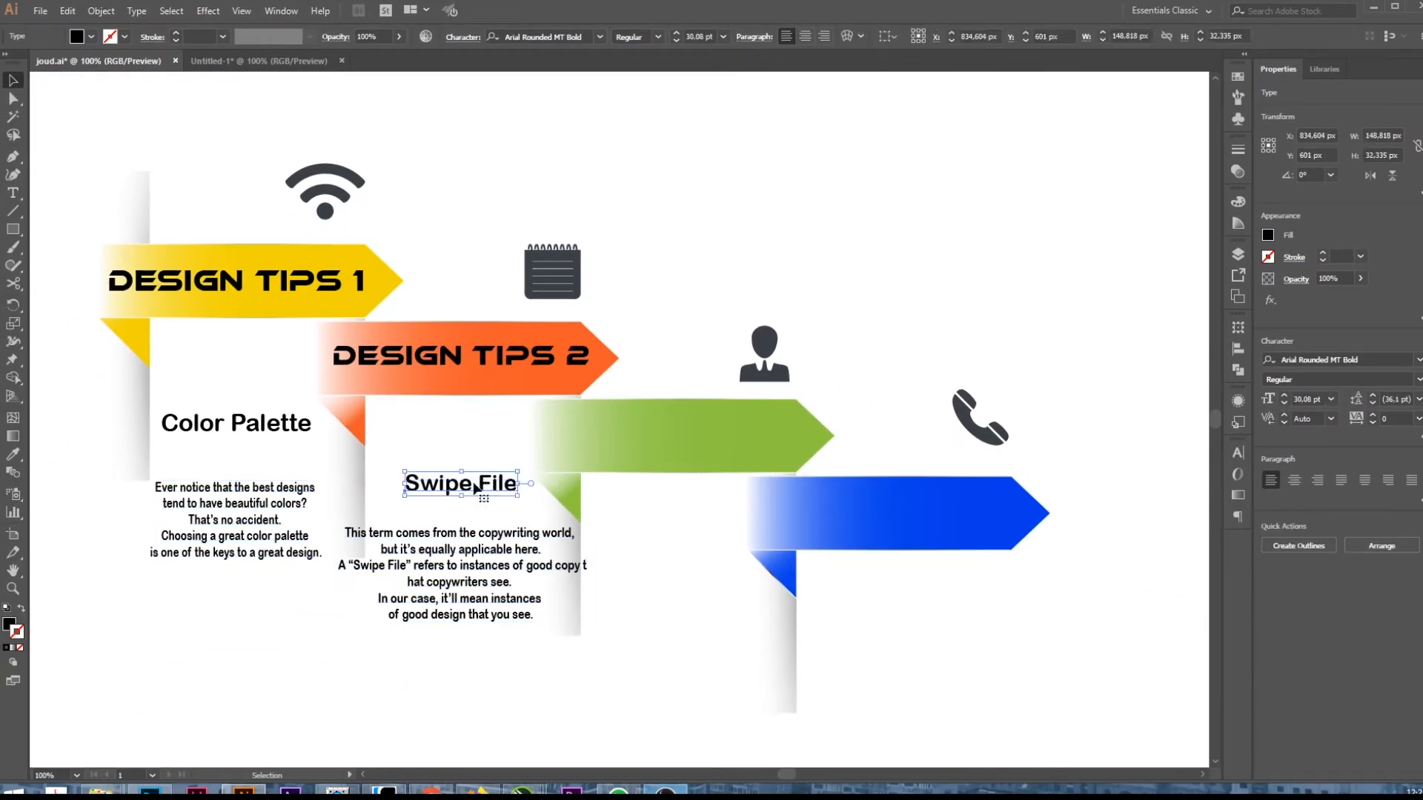
{"action": "left_click", "coordinate": [283, 429], "text": "shift"}
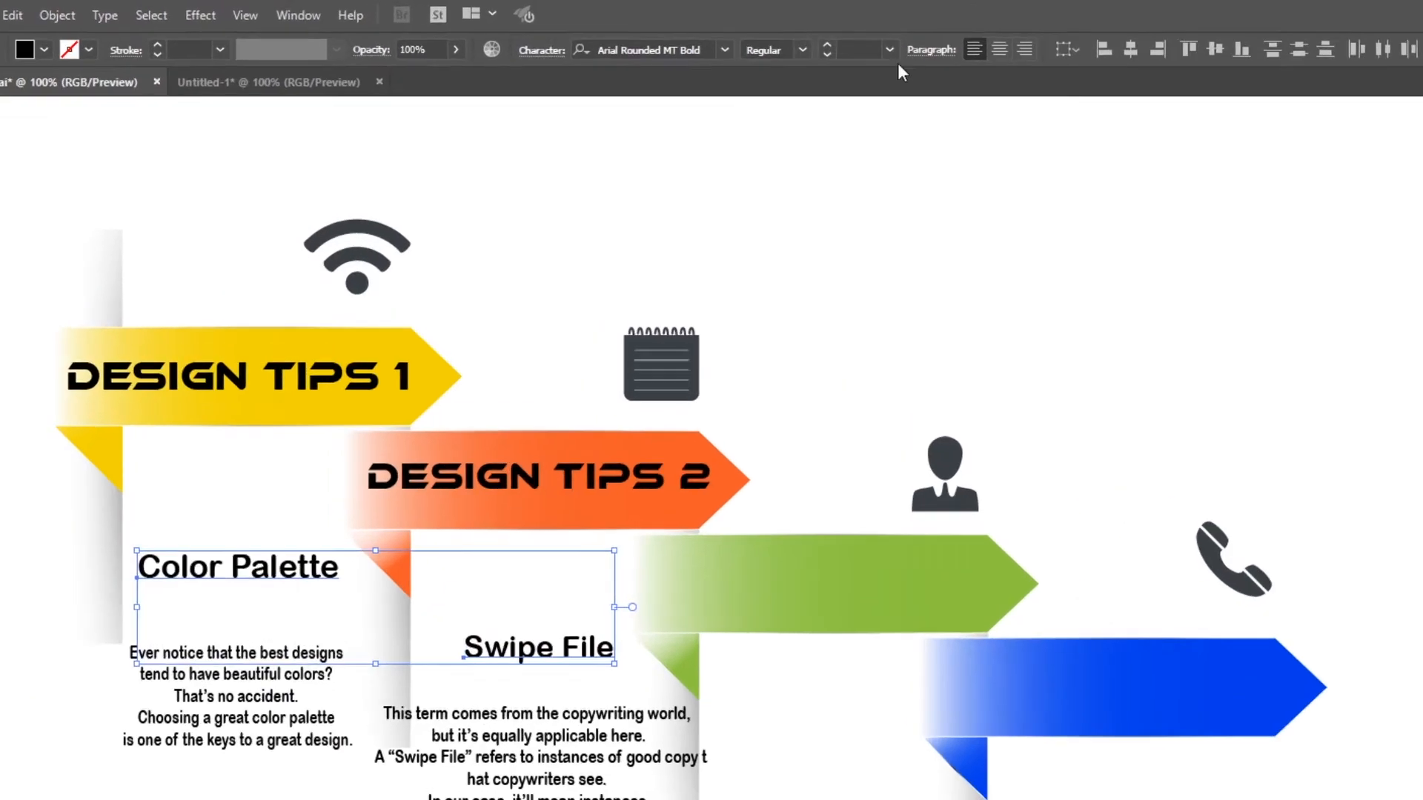
{"action": "left_click", "coordinate": [723, 37]}
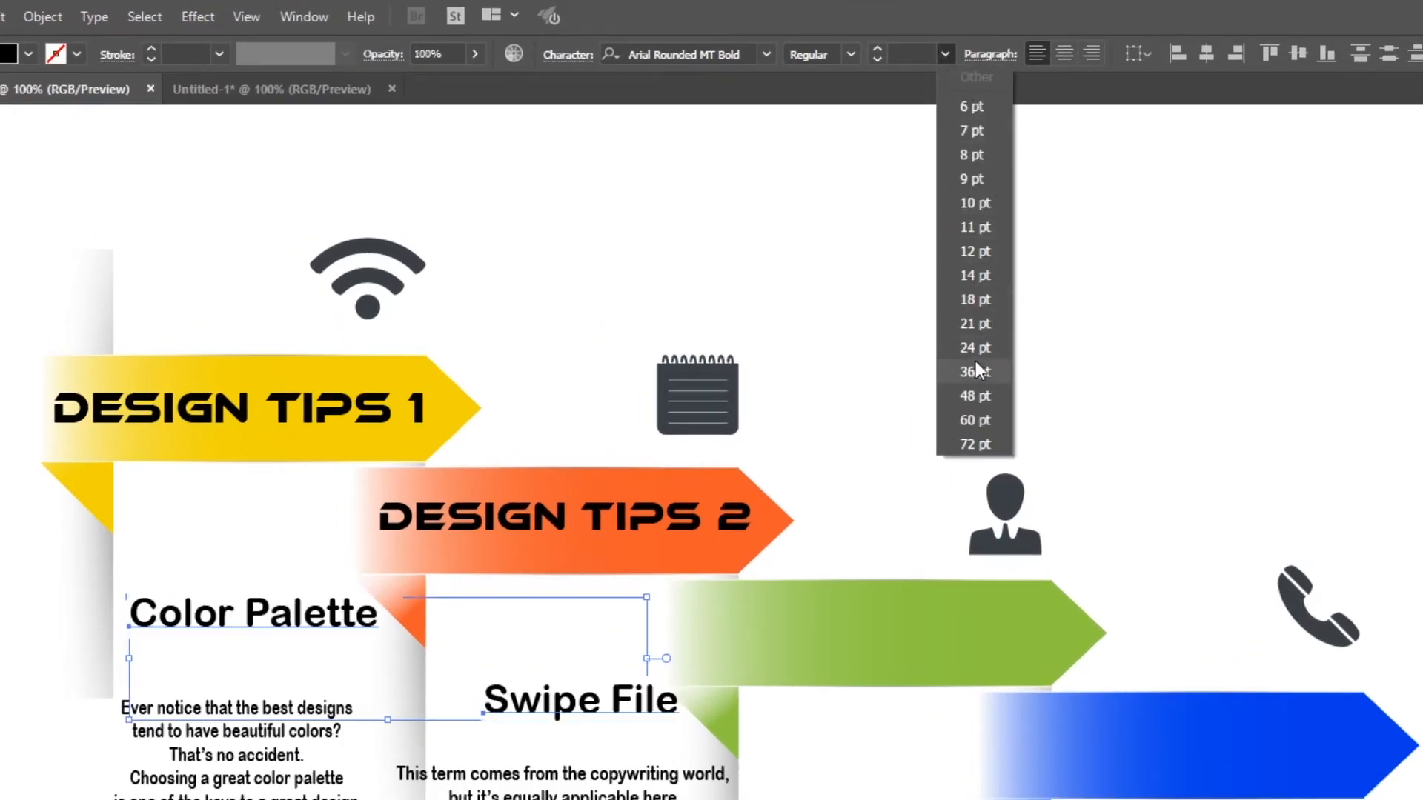
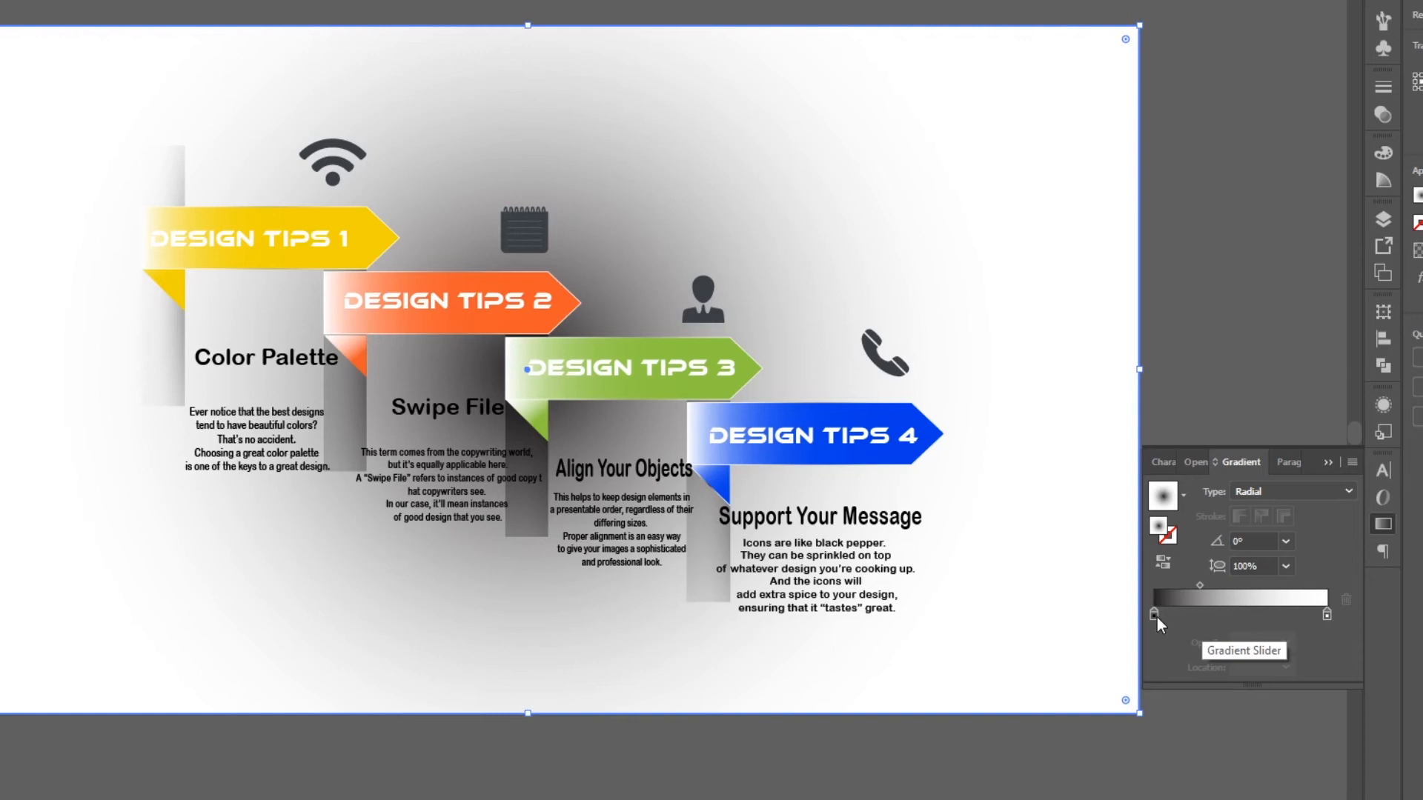
- Reverse the background's radial gradient to start white at the centre and recolour its outer stop medium gray
{"action": "double_click", "coordinate": [1157, 620]}
{"action": "left_click", "coordinate": [1302, 551]}
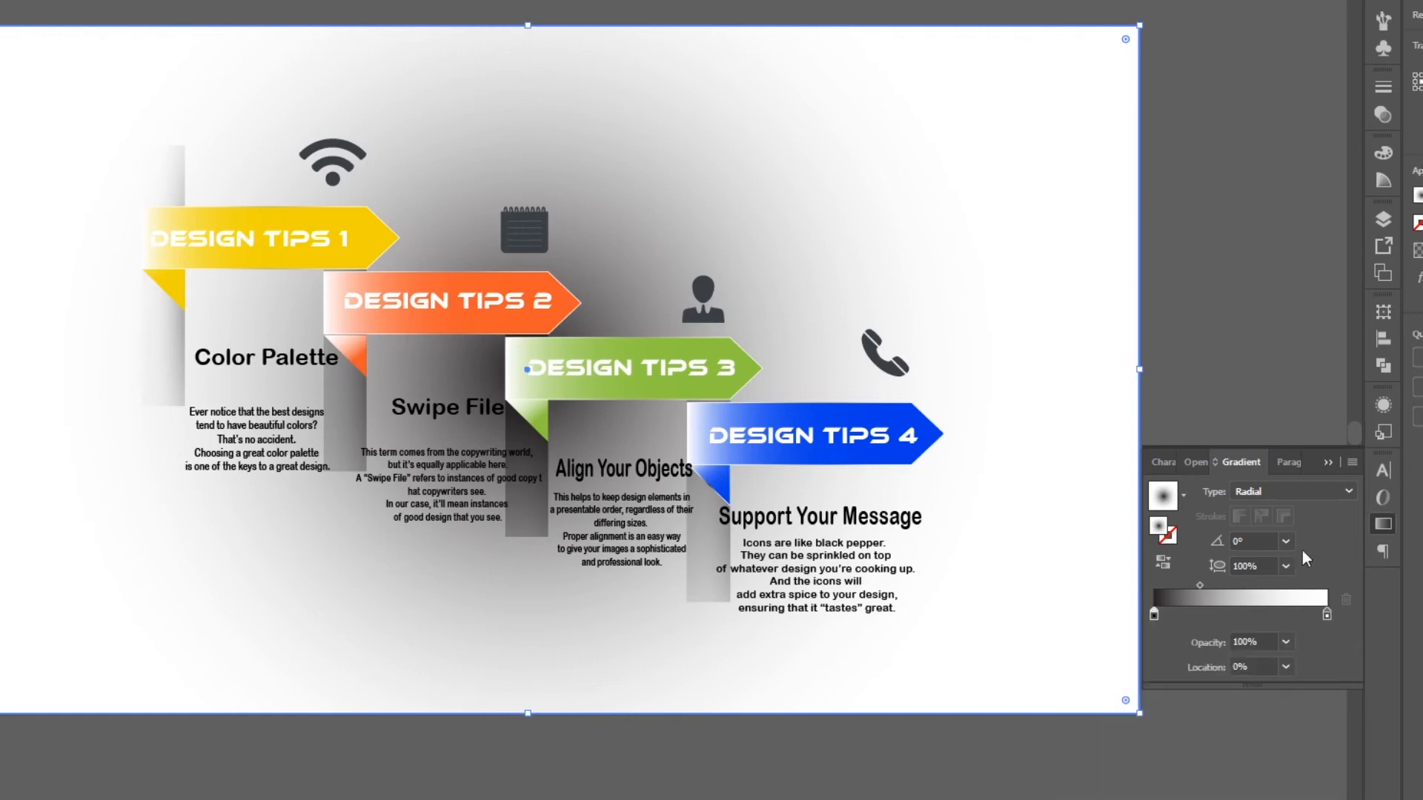
{"action": "left_click", "coordinate": [1164, 564]}
{"action": "left_click_drag", "start_coordinate": [1281, 585], "coordinate": [1203, 617]}
{"action": "double_click", "coordinate": [1326, 615]}
{"action": "left_click", "coordinate": [1190, 716]}
{"action": "left_click", "coordinate": [1274, 385]}
- Try an extra intermediate stop in the background gradient with different gray swatches
{"action": "double_click", "coordinate": [1203, 618]}
{"action": "left_click", "coordinate": [1242, 717]}
{"action": "left_click", "coordinate": [1230, 621]}
{"action": "double_click", "coordinate": [1253, 616]}
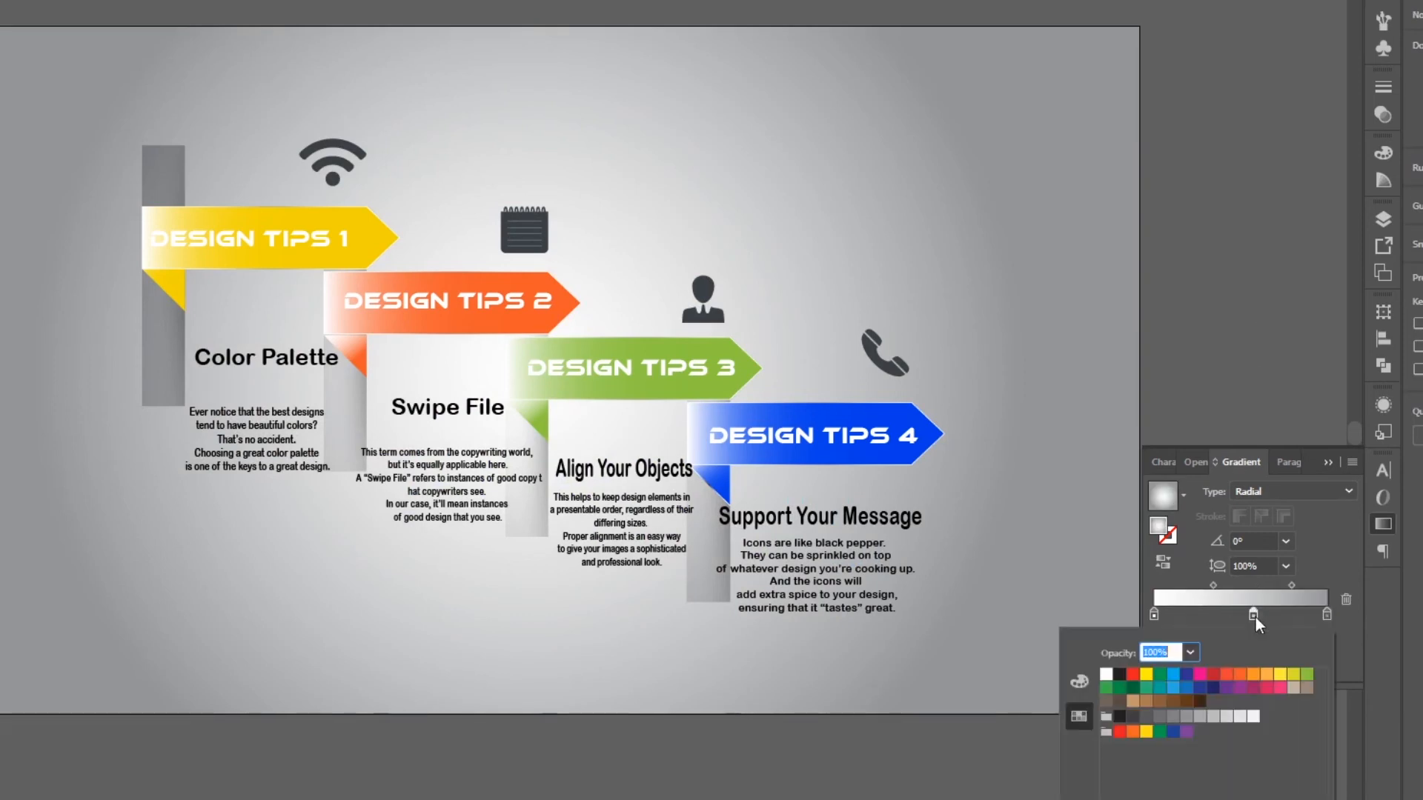
{"action": "left_click", "coordinate": [1131, 718]}
{"action": "left_click", "coordinate": [1236, 616]}
{"action": "left_click_drag", "start_coordinate": [1213, 614], "coordinate": [1303, 585]}
- Select the background, give the gradient's intermediate stop a light gray swatch and slide it outward
{"action": "left_click", "coordinate": [1112, 393]}
{"action": "double_click", "coordinate": [1236, 614]}
{"action": "left_click", "coordinate": [1200, 716]}
{"action": "left_click", "coordinate": [1253, 716]}
{"action": "left_click", "coordinate": [1227, 717]}
{"action": "left_click_drag", "start_coordinate": [1236, 614], "coordinate": [1268, 613]}
- Add another stop in the inner part of the background gradient, slide it outward and adjust the outer midpoint
{"action": "left_click", "coordinate": [1178, 615]}
{"action": "mouse_move", "coordinate": [1312, 585]}
{"action": "left_mouse_down"}
{"action": "mouse_move", "coordinate": [1274, 587]}
{"action": "mouse_move", "coordinate": [1313, 585]}
{"action": "left_mouse_up"}
{"action": "left_click_drag", "start_coordinate": [1177, 614], "coordinate": [1216, 614]}
{"action": "left_click_drag", "start_coordinate": [1315, 585], "coordinate": [1293, 586]}
- Set the opacity of the background gradient's outer stop to 70% and deselect the background
{"action": "left_click", "coordinate": [1326, 614]}
{"action": "left_click", "coordinate": [1285, 642]}
{"action": "left_click", "coordinate": [1295, 705]}
{"action": "left_click", "coordinate": [1285, 665]}
{"action": "left_click", "coordinate": [1284, 663]}
{"action": "left_click", "coordinate": [1286, 642]}
{"action": "left_click", "coordinate": [1293, 799]}
{"action": "left_click", "coordinate": [1195, 415]}
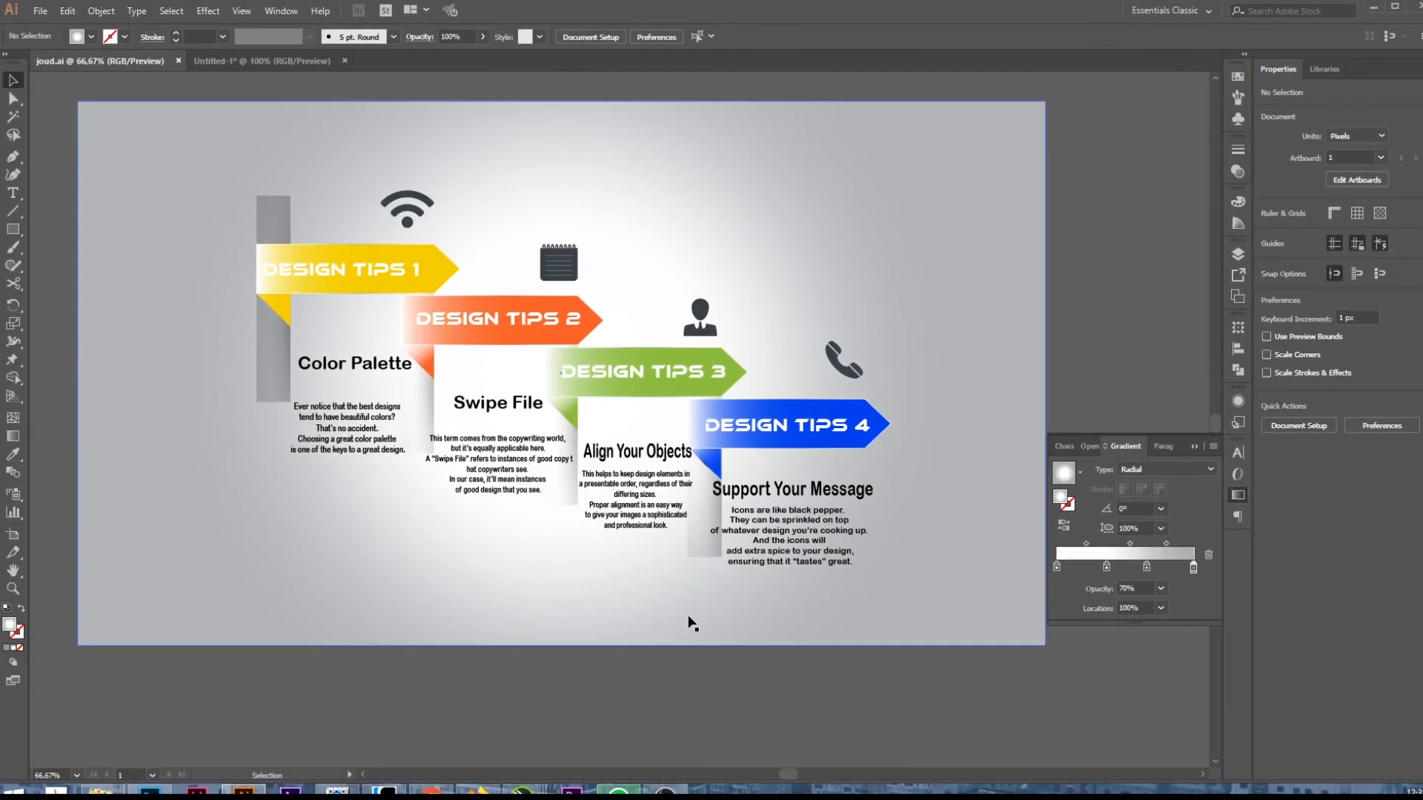
- Lower the opacity of the grouped shadow strips behind the arrows to 34% and deselect them
{"action": "left_click", "coordinate": [699, 552]}
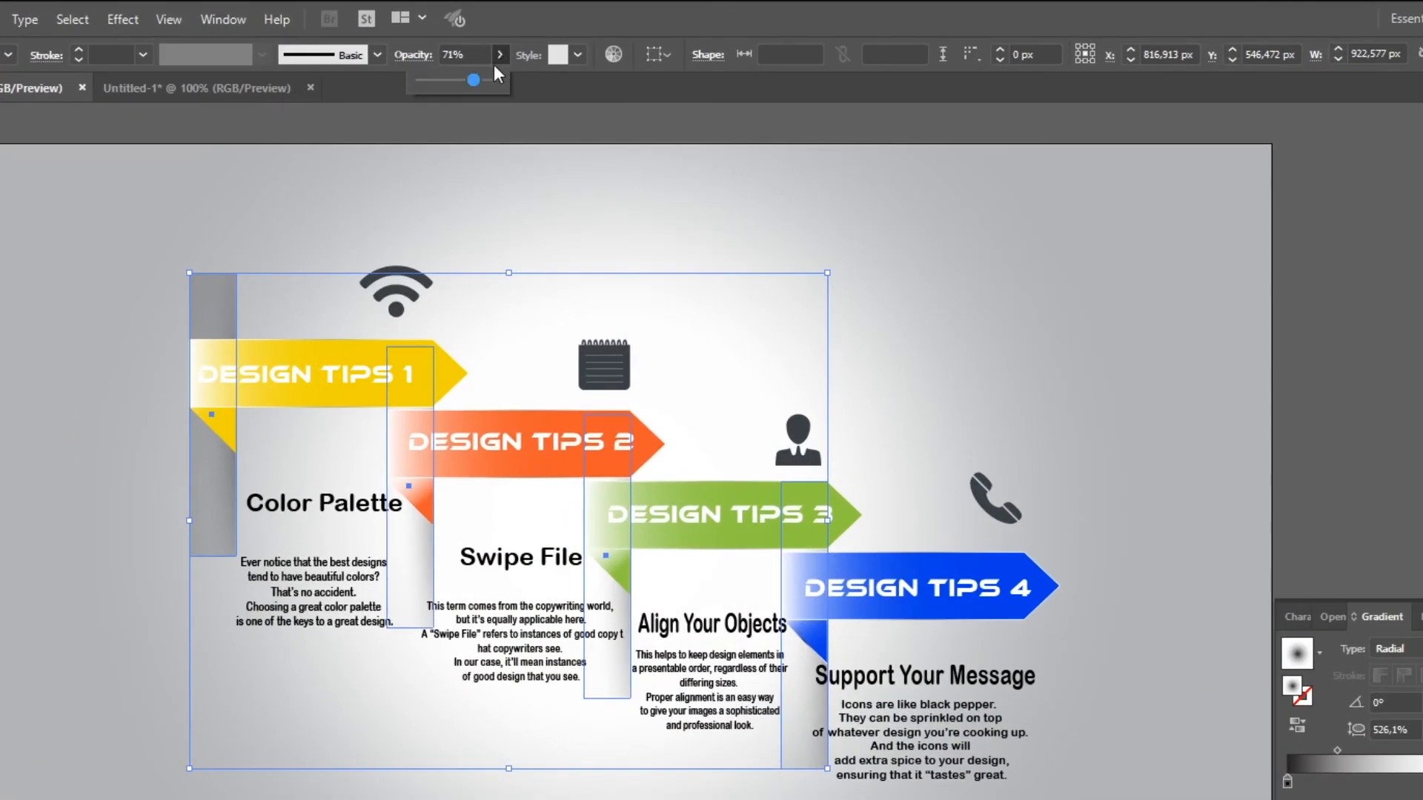
{"action": "mouse_move", "coordinate": [473, 80]}
{"action": "left_mouse_down"}
{"action": "mouse_move", "coordinate": [434, 78]}
{"action": "mouse_move", "coordinate": [447, 82]}
{"action": "left_mouse_up"}
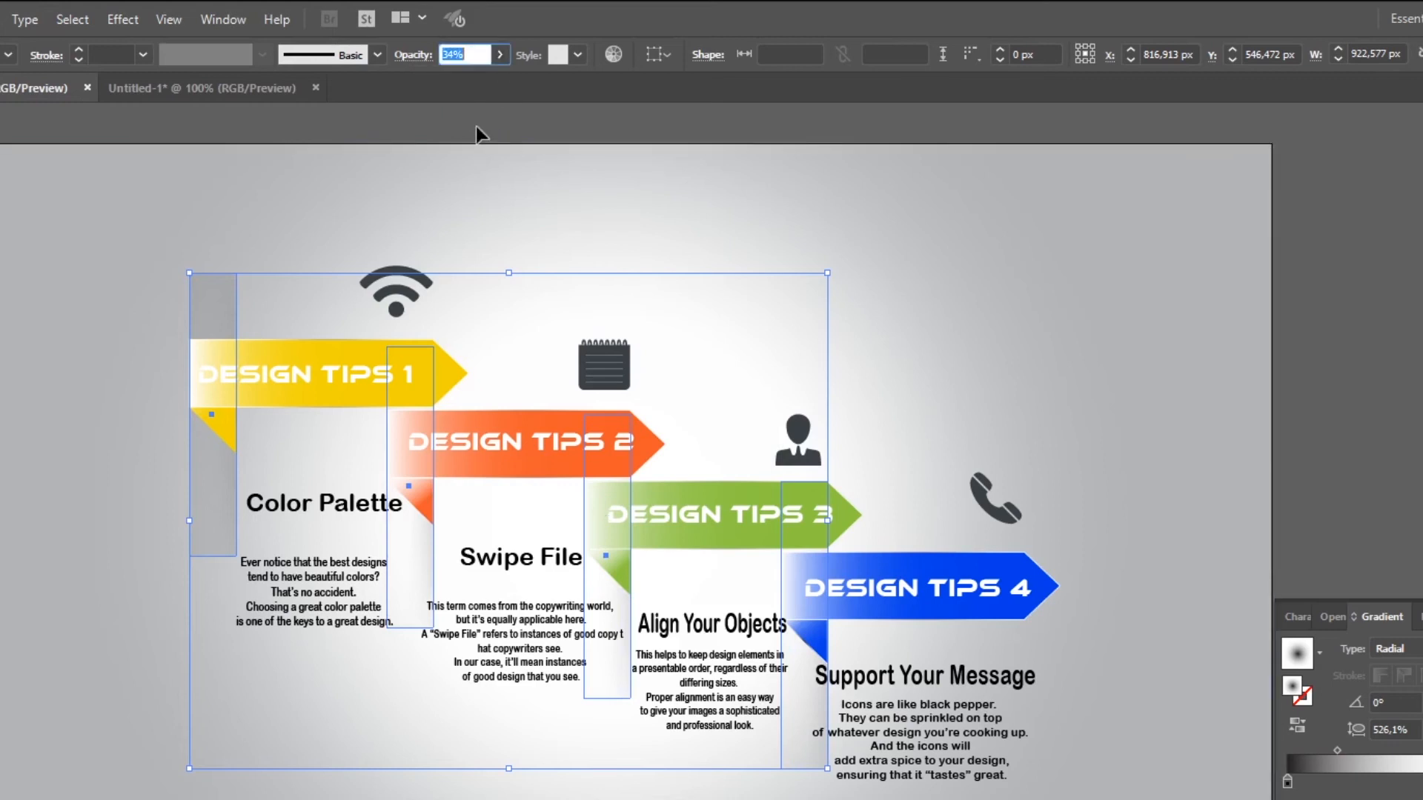
{"action": "left_click", "coordinate": [887, 215]}
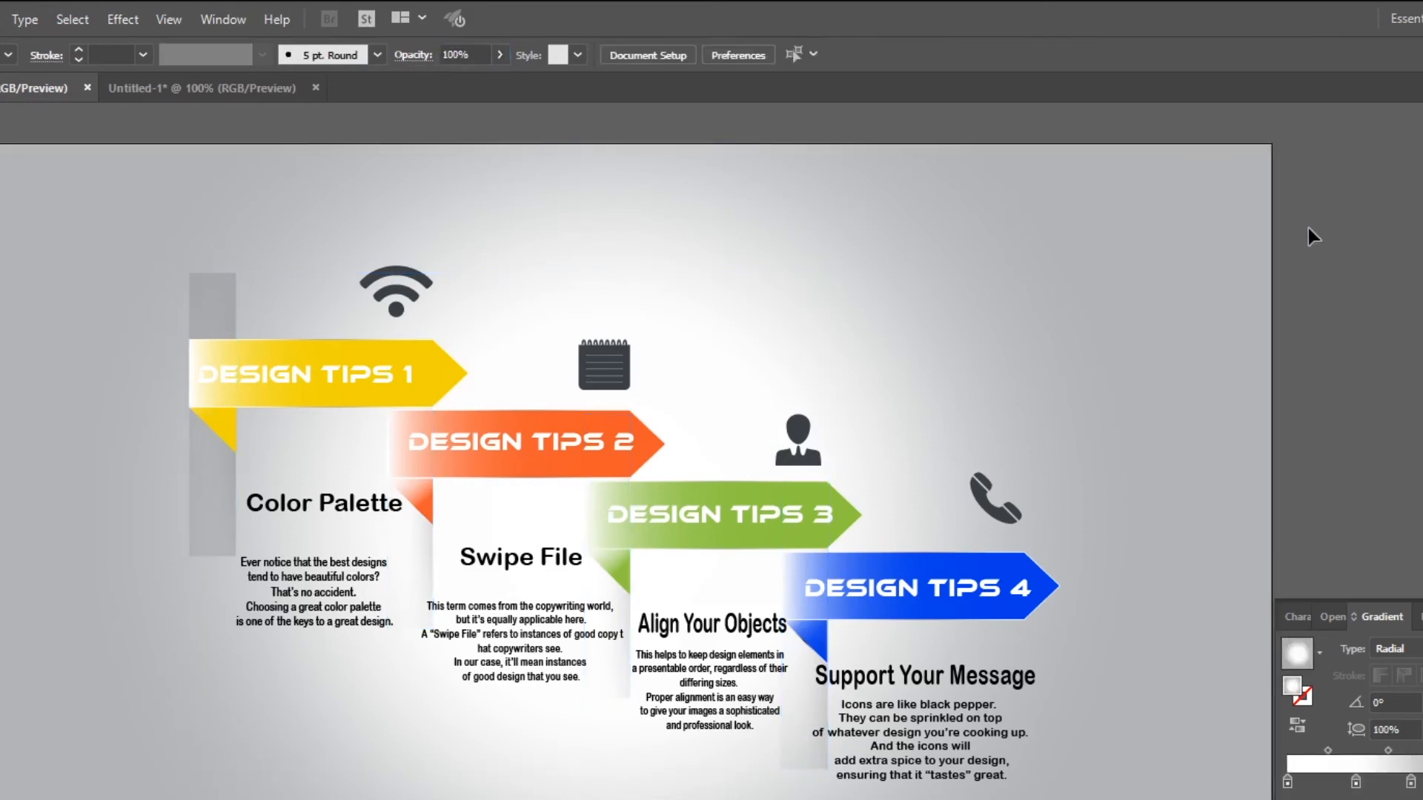
- Change the shadow group's blending mode to Darken and turn on Isolate Blending
{"action": "left_click", "coordinate": [208, 320]}
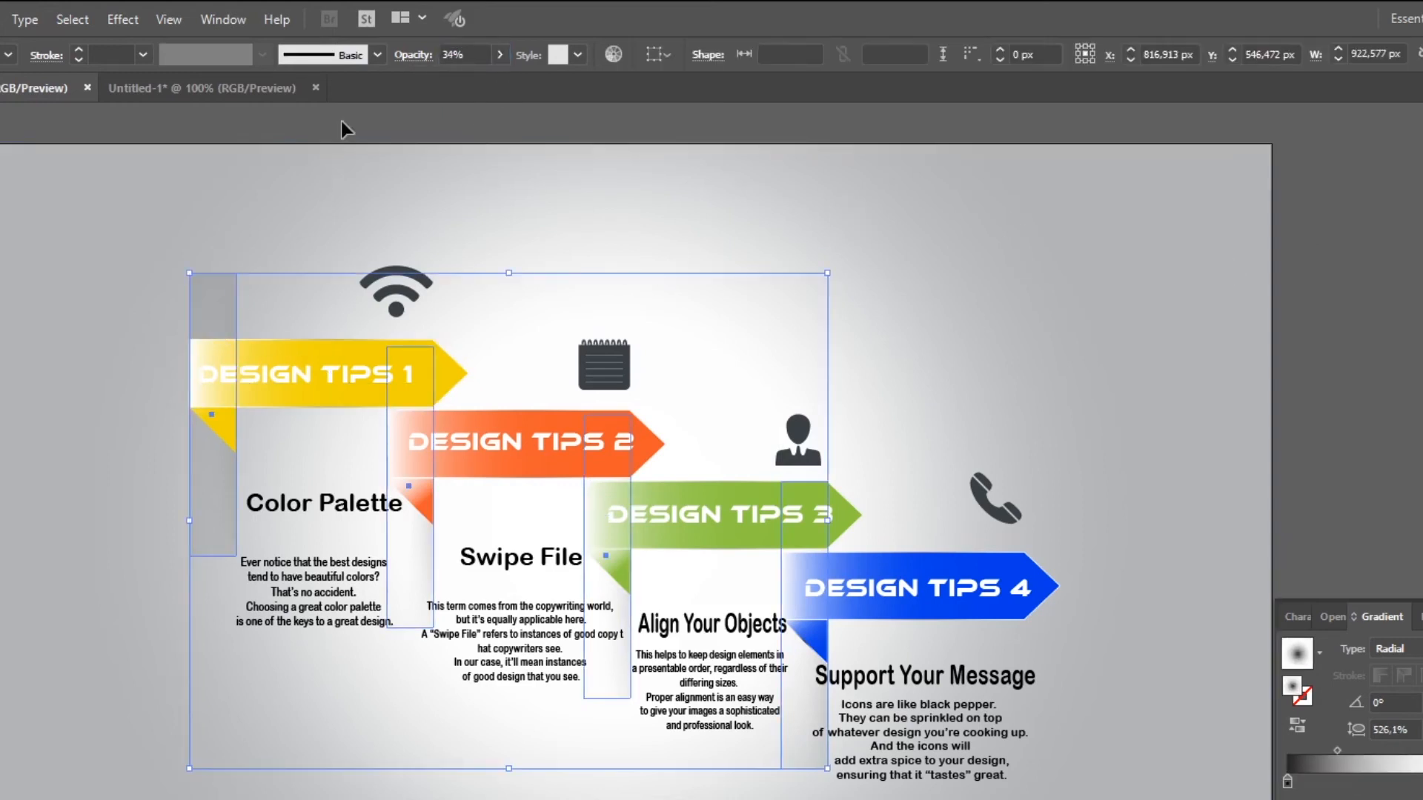
{"action": "left_click", "coordinate": [415, 59]}
{"action": "left_click", "coordinate": [248, 89]}
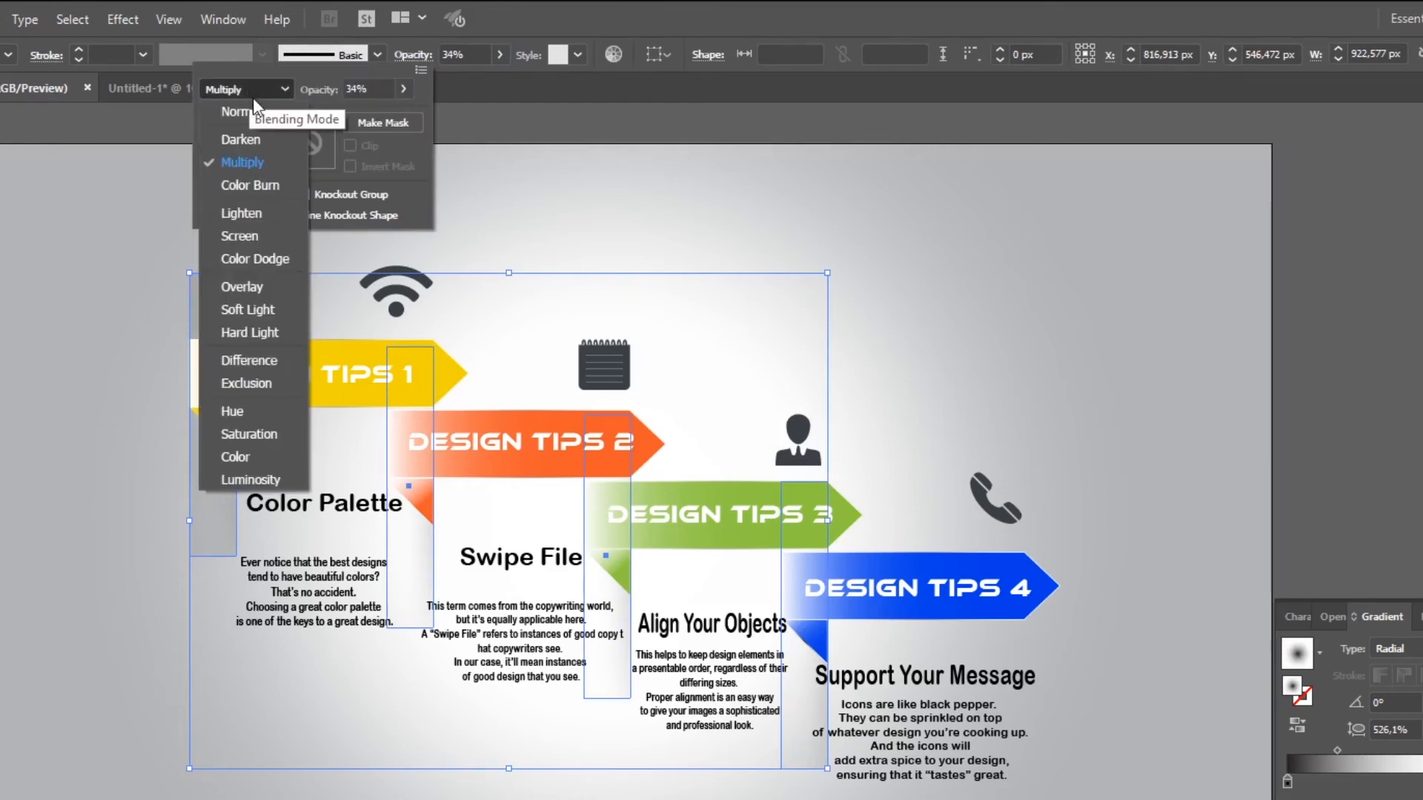
{"action": "left_click", "coordinate": [245, 130]}
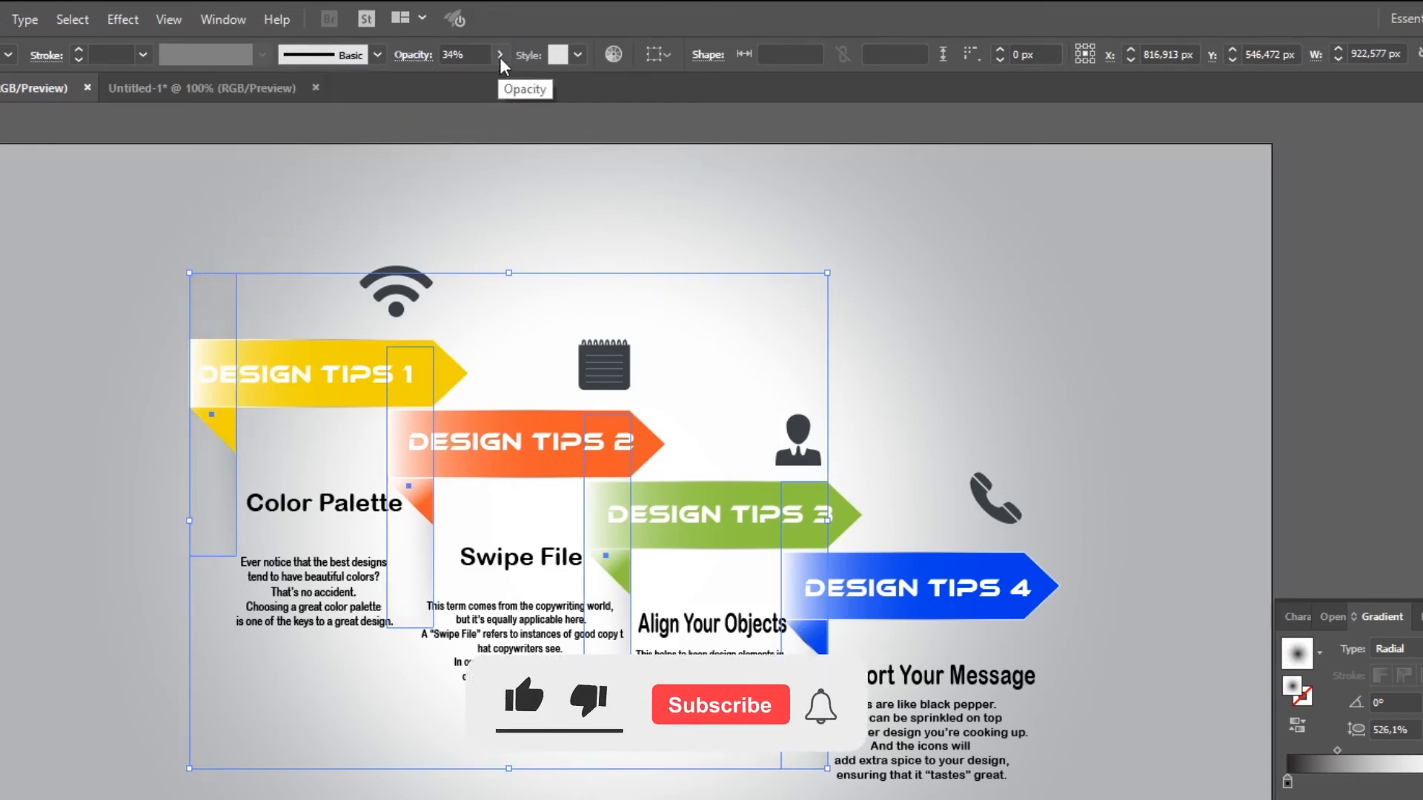
{"action": "left_click", "coordinate": [419, 57]}
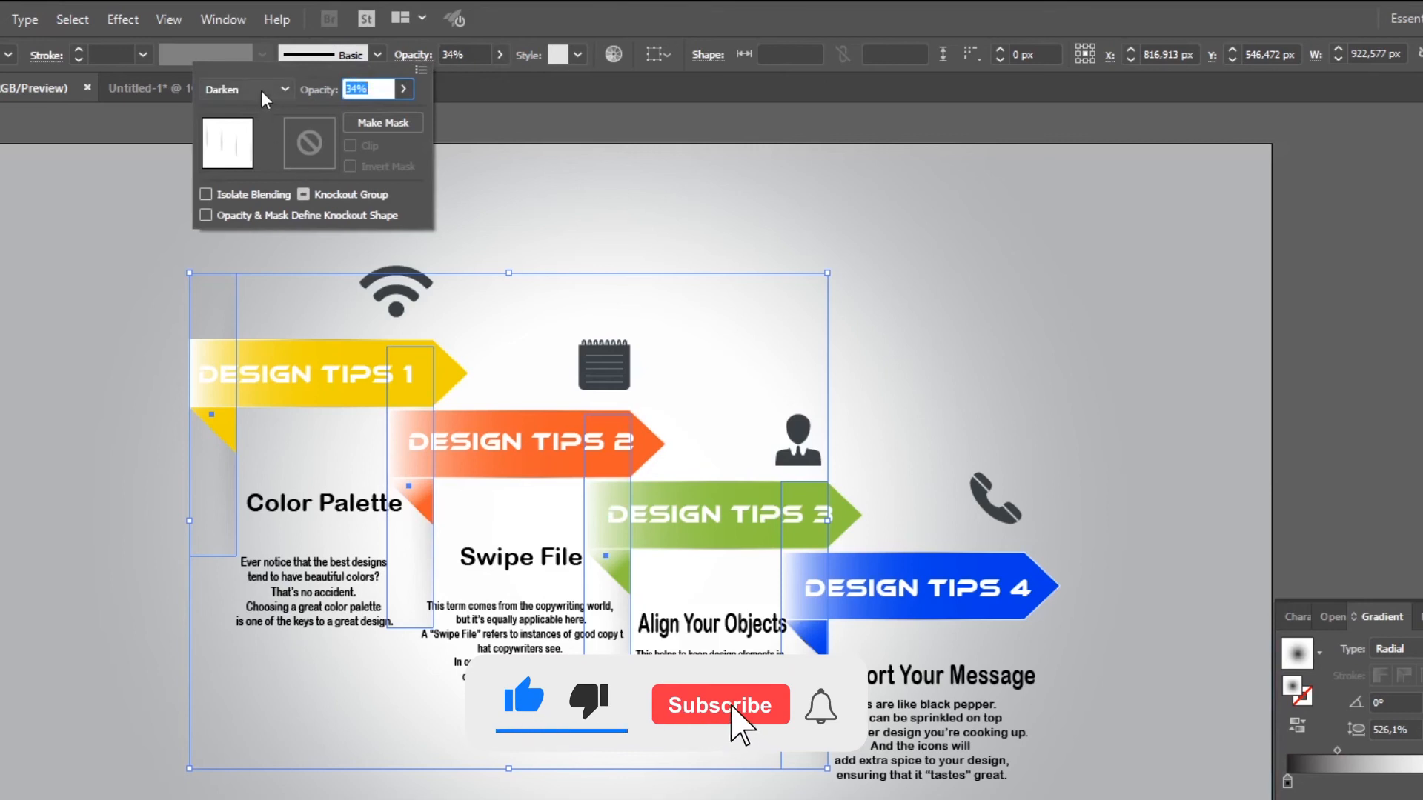
{"action": "left_click", "coordinate": [208, 194]}
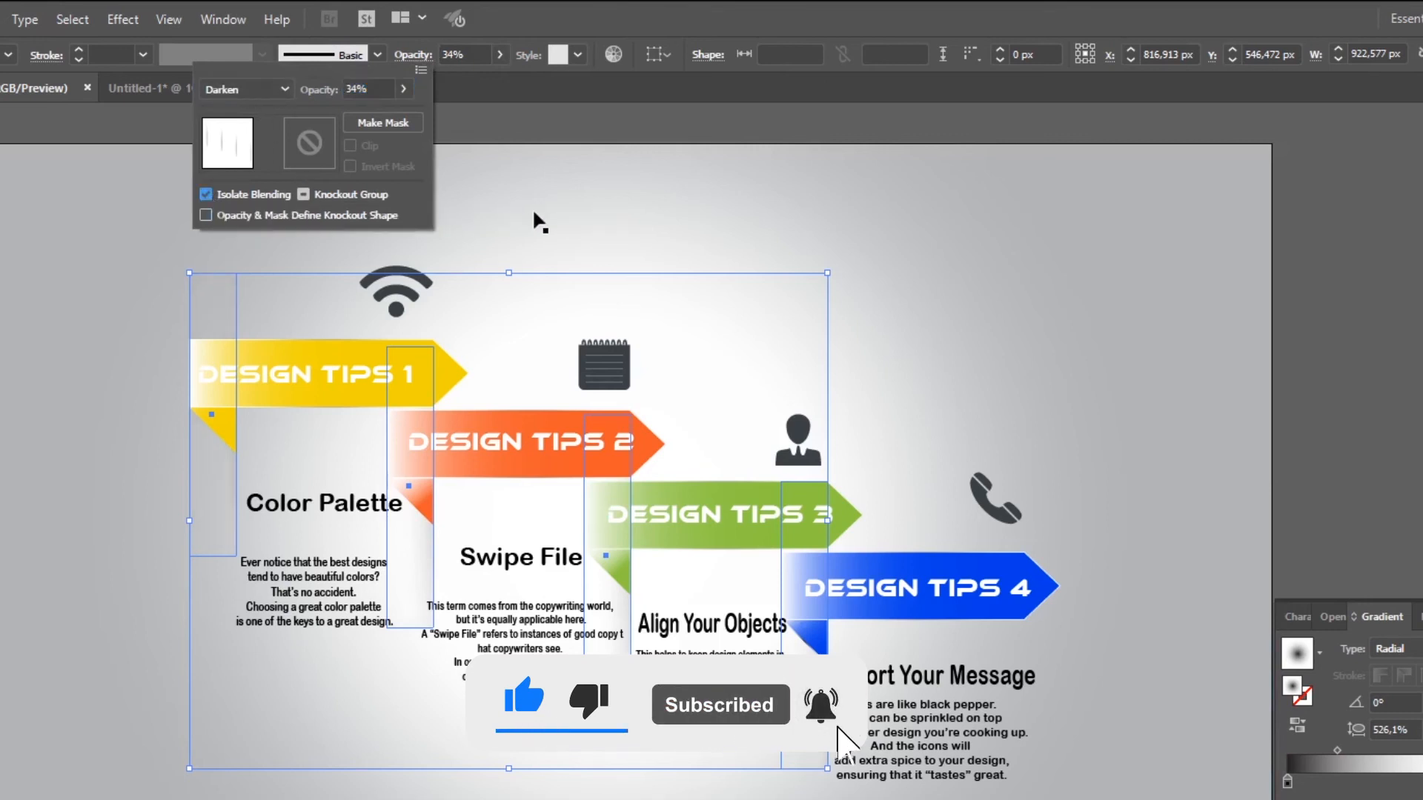
{"action": "left_click", "coordinate": [1334, 415]}
- Select the background rectangle and recolour its gradient's inner intermediate stop sky blue
{"action": "left_click", "coordinate": [998, 449]}
{"action": "double_click", "coordinate": [1107, 566]}
{"action": "left_click", "coordinate": [1073, 615]}
{"action": "left_click", "coordinate": [1082, 615]}
{"action": "left_click", "coordinate": [1072, 615]}
{"action": "double_click", "coordinate": [1146, 568]}
- Recolour the background gradient's outer stop blue and set its opacity to 100%
{"action": "double_click", "coordinate": [1193, 569]}
{"action": "left_click", "coordinate": [1083, 614]}
{"action": "left_click", "coordinate": [1080, 625]}
{"action": "left_click", "coordinate": [1191, 570]}
{"action": "left_click", "coordinate": [1160, 589]}
{"action": "left_click", "coordinate": [1159, 603]}
{"action": "left_click", "coordinate": [1182, 770]}
- Try to recolour and delete the extra stop beside the background gradient's outer end
{"action": "double_click", "coordinate": [1188, 569]}
{"action": "left_click", "coordinate": [1082, 615]}
{"action": "left_click", "coordinate": [1189, 570]}
{"action": "key", "text": "Delete"}
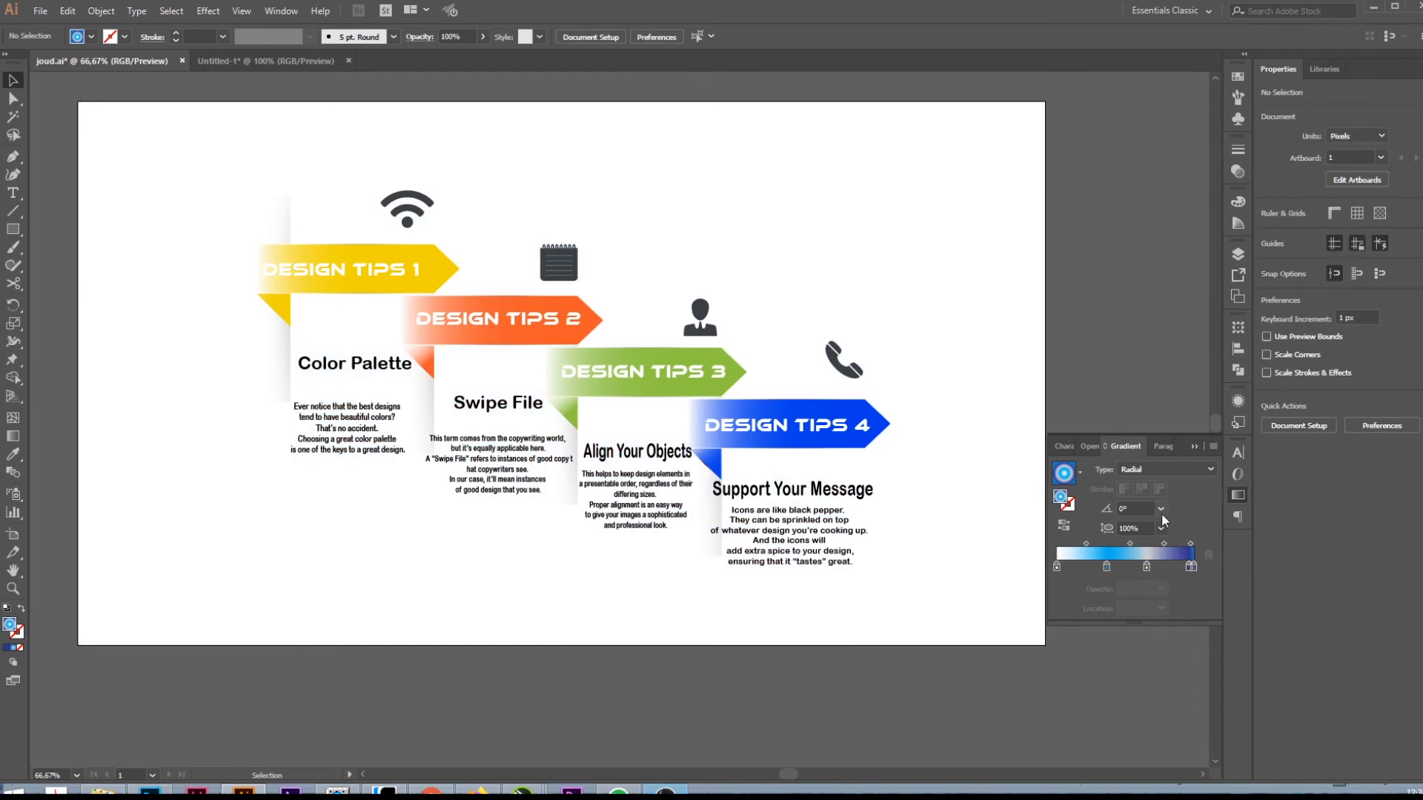
{"action": "key", "text": "ctrl+z"}
- Remove the extra stop near the background gradient's outer end
{"action": "left_click", "coordinate": [1194, 569]}
{"action": "left_click_drag", "start_coordinate": [1186, 570], "coordinate": [1177, 569]}
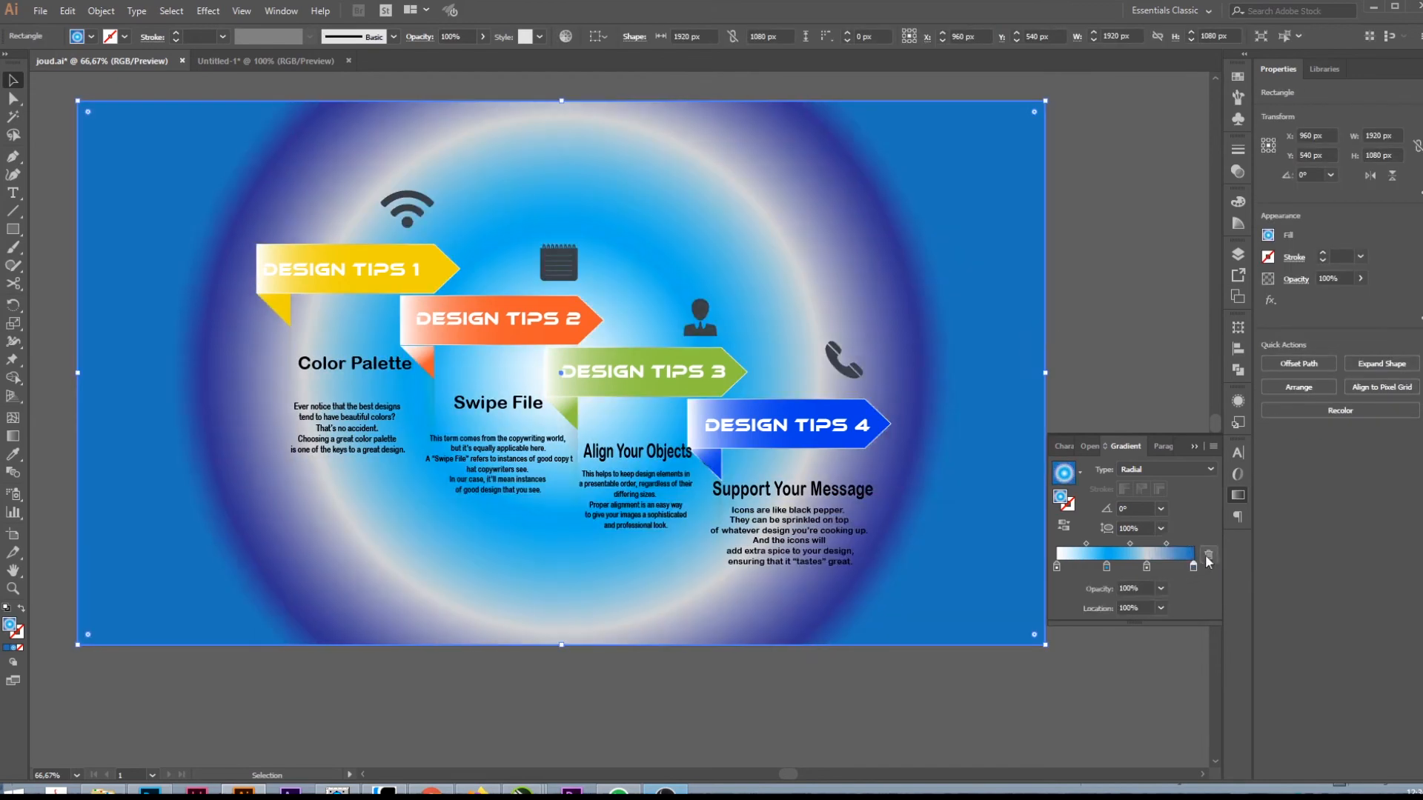
{"action": "left_click", "coordinate": [1208, 556]}
- Recolour the background gradient's outer stop a deeper blue and delete the light gray intermediate stop
{"action": "double_click", "coordinate": [1193, 568]}
{"action": "left_click", "coordinate": [1083, 615]}
{"action": "left_click", "coordinate": [1072, 625]}
{"action": "left_click", "coordinate": [1081, 625]}
{"action": "left_click", "coordinate": [1188, 525]}
{"action": "left_click", "coordinate": [1147, 567]}
{"action": "left_click", "coordinate": [1208, 556]}
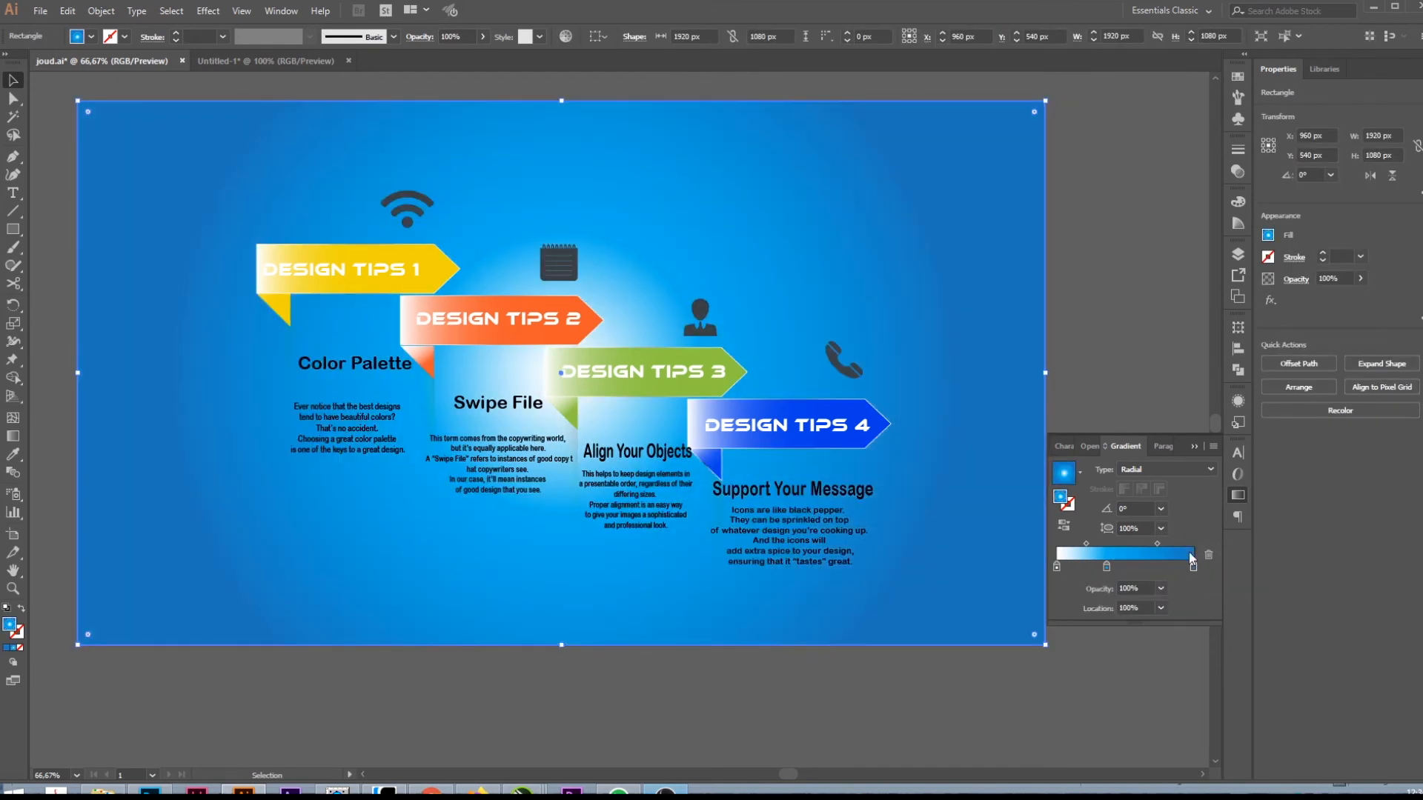
- Move the background gradient's inner midpoint to 41.11% and lower the outer stop's opacity
{"action": "left_click_drag", "start_coordinate": [1158, 545], "coordinate": [1106, 567]}
{"action": "left_click", "coordinate": [1193, 568]}
{"action": "left_click", "coordinate": [1161, 589]}
{"action": "left_click", "coordinate": [1174, 738]}
- Switch the background gradient to Linear and run it diagonally across the artboard at about -28.4° using the Gradient tool
{"action": "left_click", "coordinate": [1153, 470]}
{"action": "left_click", "coordinate": [1133, 484]}
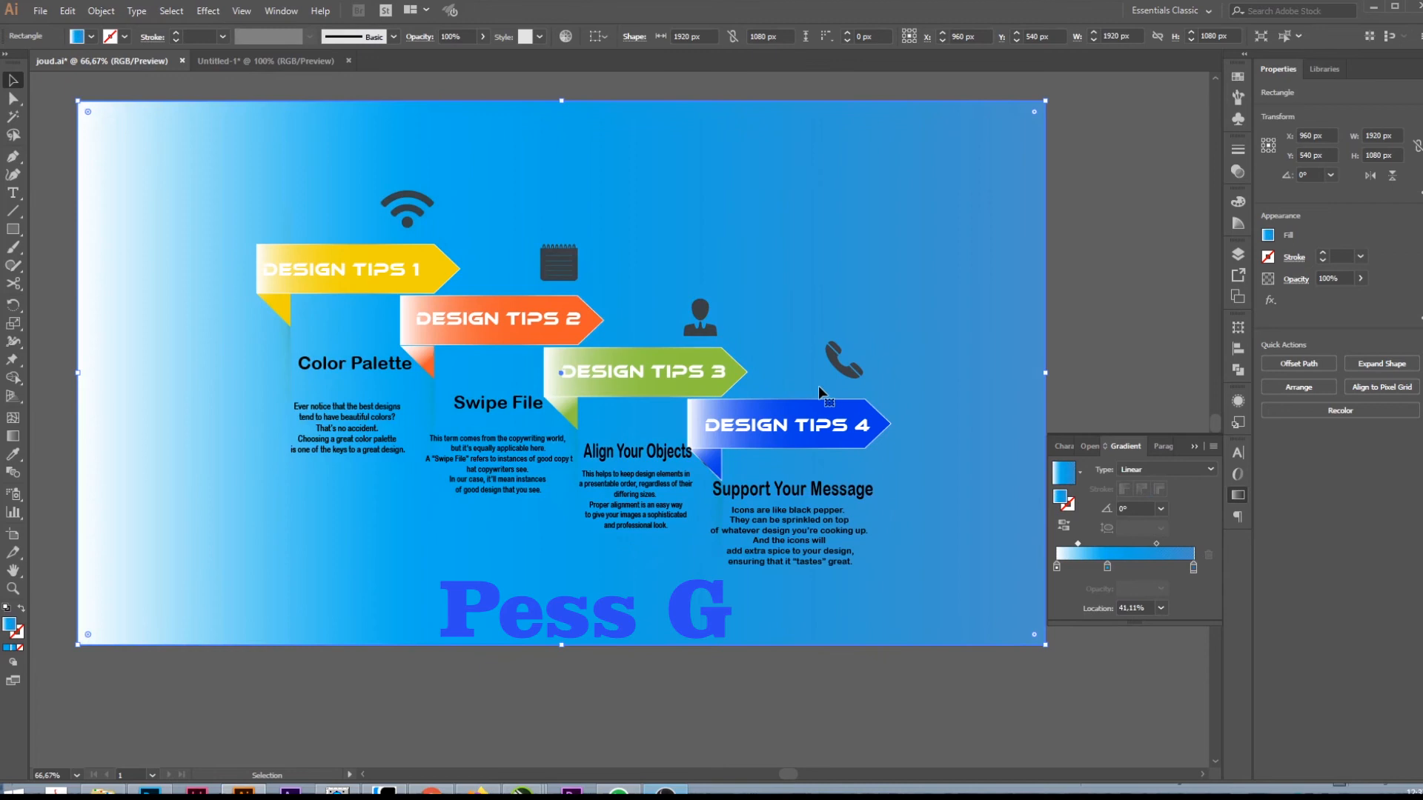
{"action": "key", "text": "g"}
{"action": "left_click_drag", "start_coordinate": [77, 373], "coordinate": [122, 188]}
{"action": "mouse_move", "coordinate": [1098, 376]}
{"action": "left_mouse_down"}
{"action": "mouse_move", "coordinate": [1016, 492]}
{"action": "mouse_move", "coordinate": [817, 585]}
{"action": "mouse_move", "coordinate": [417, 532]}
{"action": "left_mouse_up"}
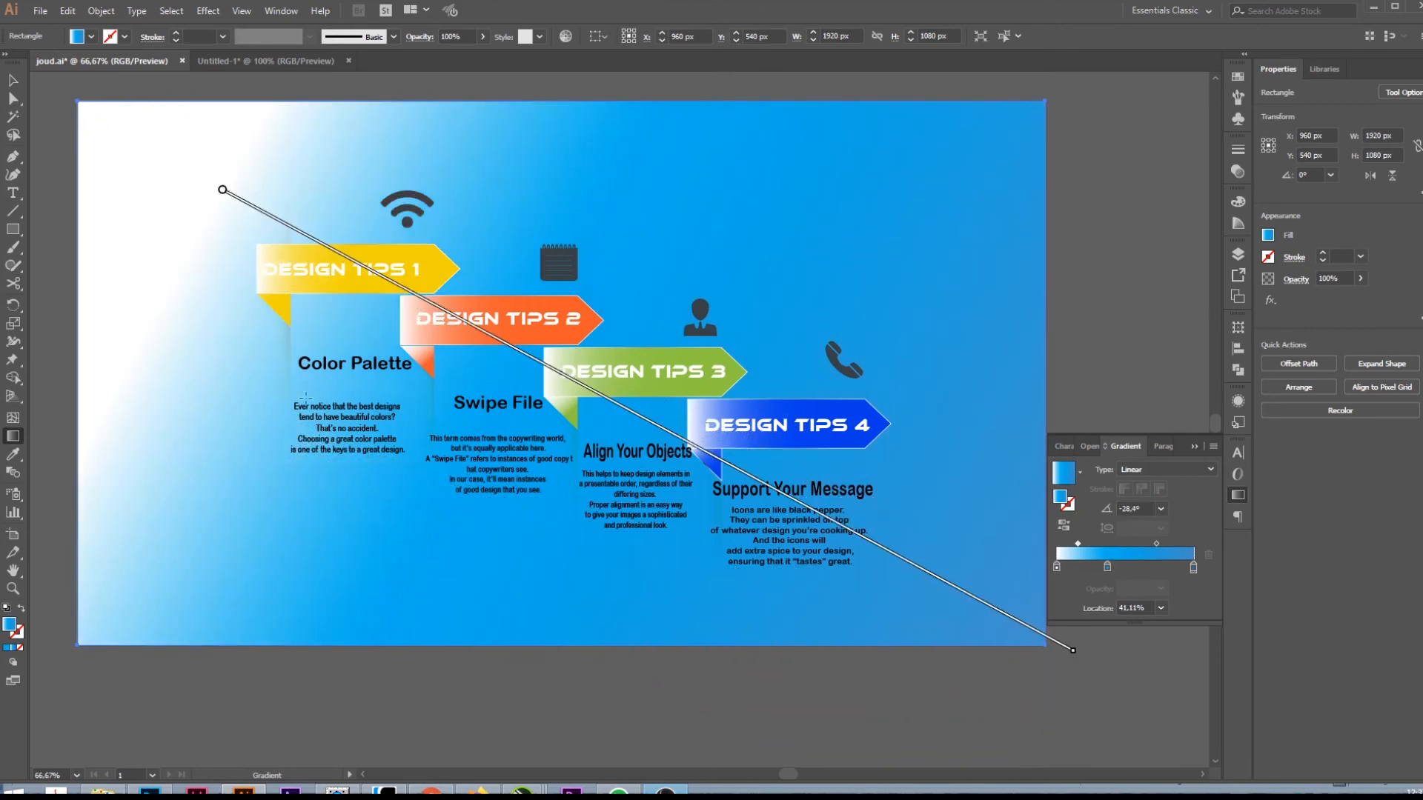
- Extend the background gradient's start point past the artboard's upper-left corner and deselect the background
{"action": "left_click_drag", "start_coordinate": [223, 189], "coordinate": [60, 77]}
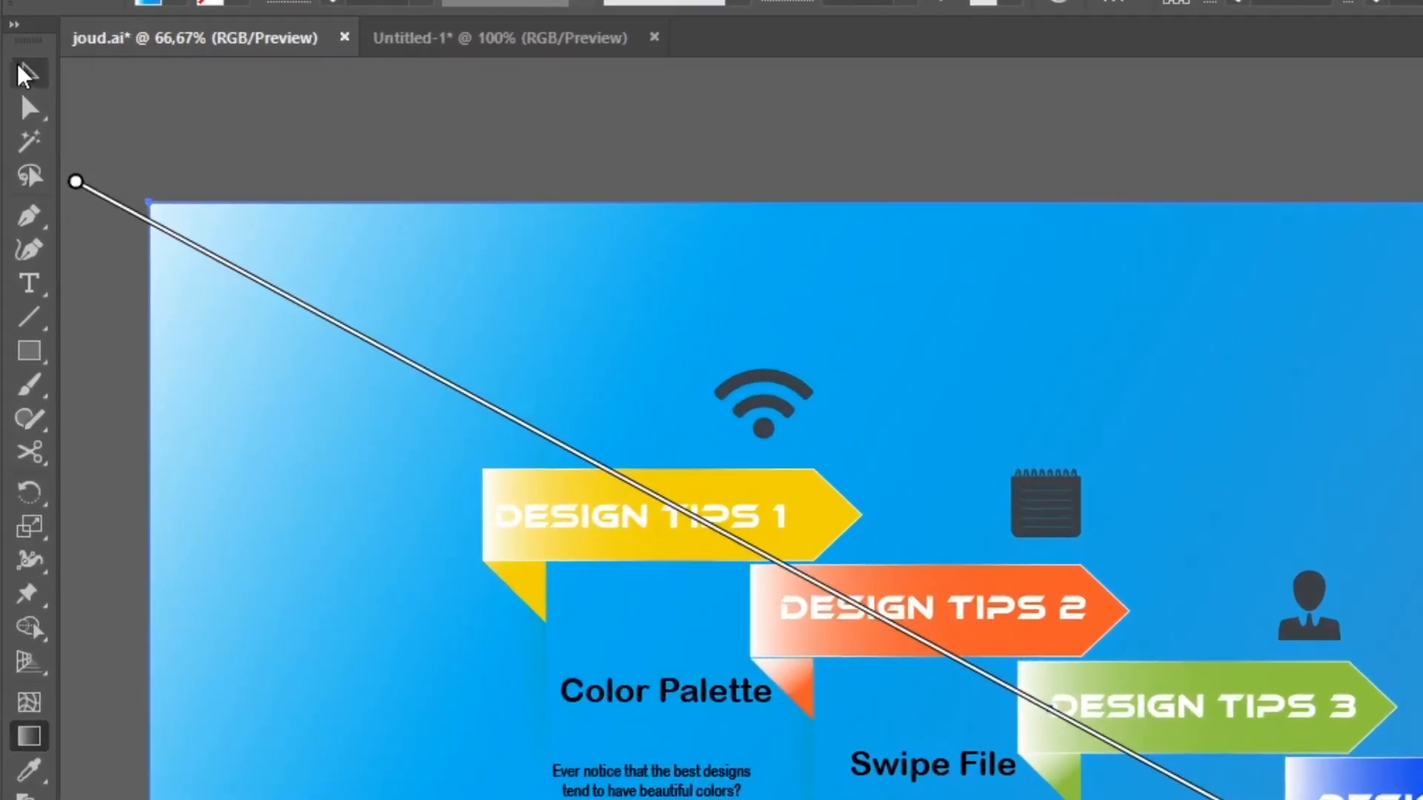
{"action": "key", "text": "v"}
{"action": "left_click", "coordinate": [484, 144]}
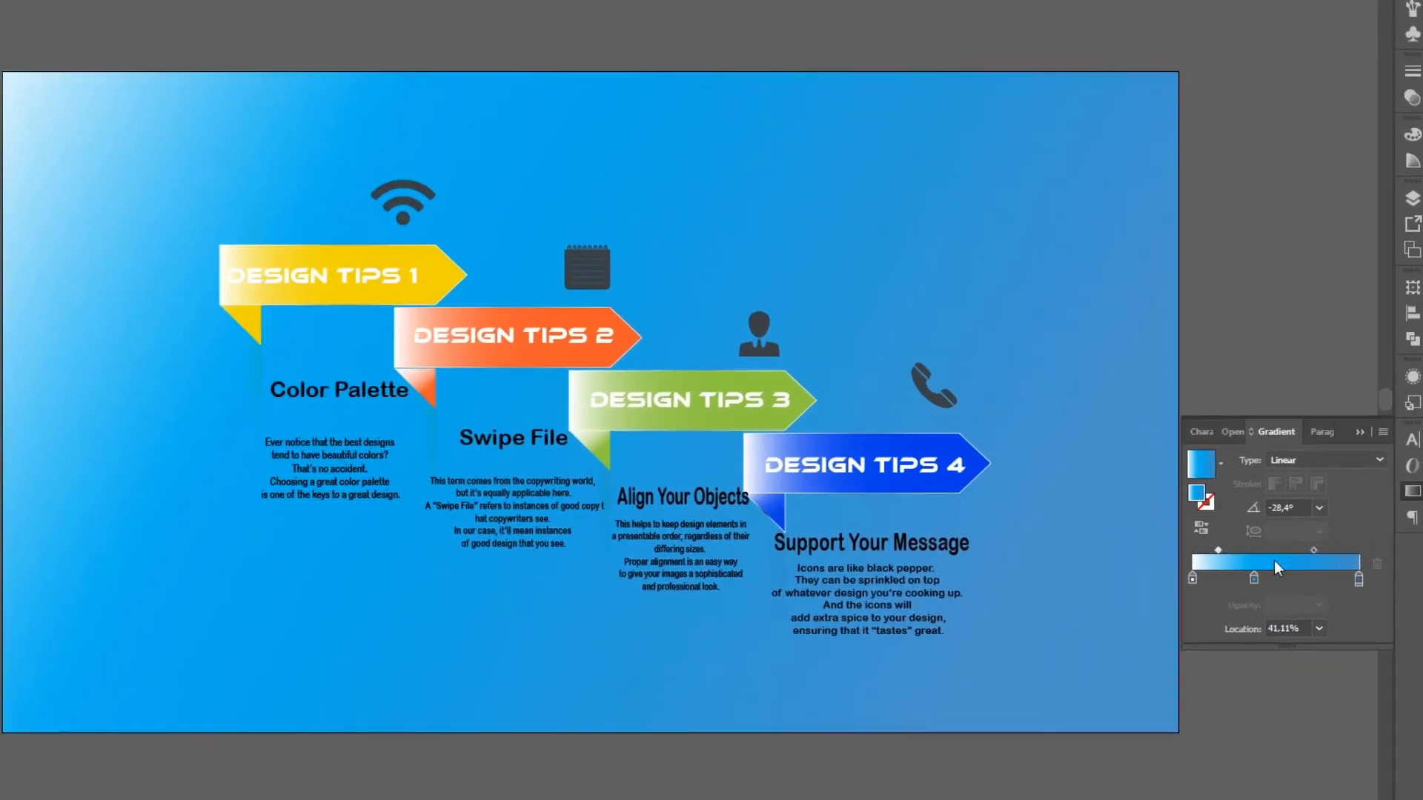
- Recolour the background gradient's middle stop from bright blue to near-white
{"action": "double_click", "coordinate": [1107, 567]}
{"action": "left_click", "coordinate": [1156, 628]}
{"action": "left_click", "coordinate": [986, 360]}
{"action": "left_click", "coordinate": [1110, 334]}
{"action": "double_click", "coordinate": [1254, 577]}
{"action": "left_click", "coordinate": [1237, 636]}
{"action": "left_click", "coordinate": [1211, 637]}
{"action": "left_click", "coordinate": [1159, 637]}
{"action": "left_click", "coordinate": [1198, 637]}
{"action": "left_click", "coordinate": [1185, 662]}
{"action": "left_click", "coordinate": [1288, 649]}
{"action": "left_click", "coordinate": [1313, 649]}
{"action": "left_click", "coordinate": [1326, 649]}
{"action": "left_click", "coordinate": [1288, 676]}
{"action": "left_click", "coordinate": [1075, 534]}
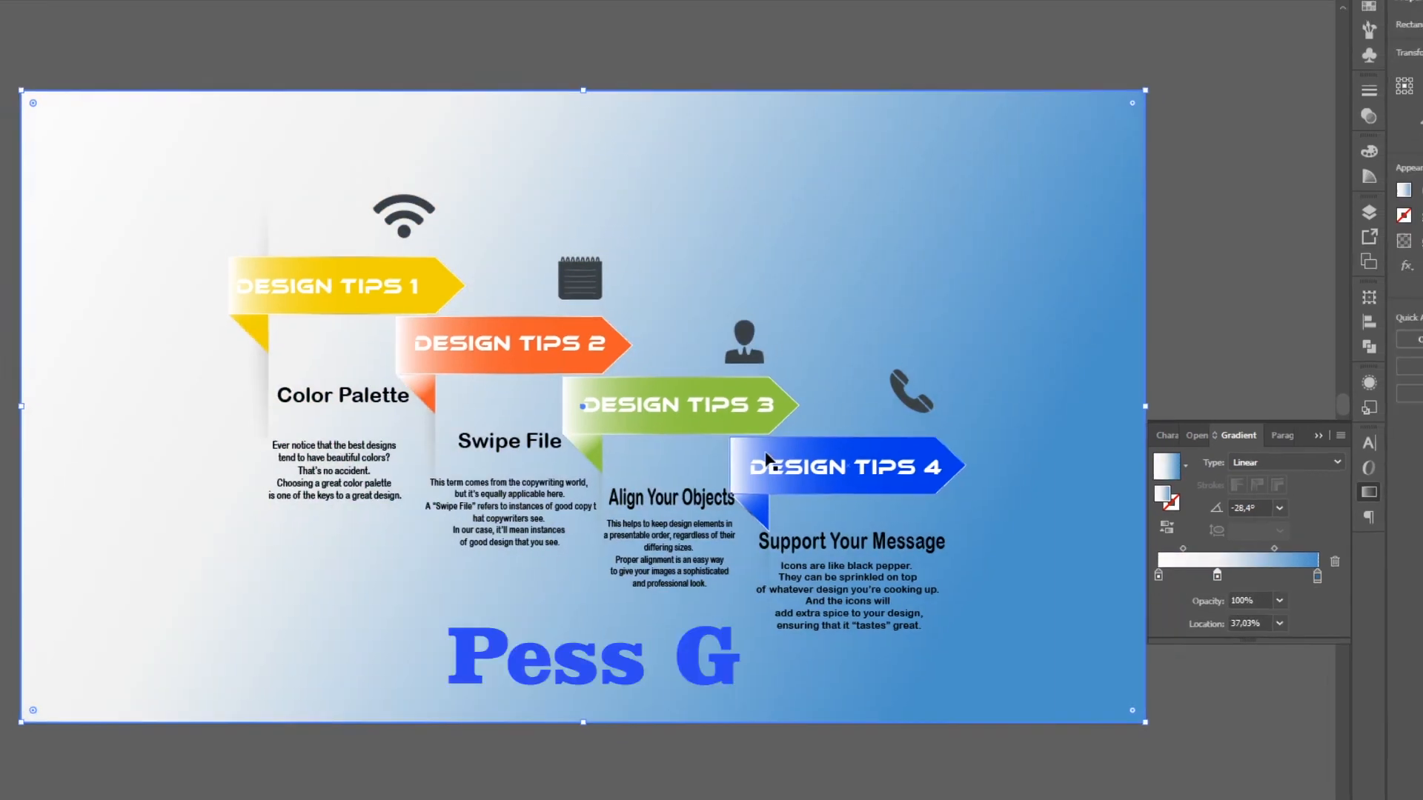
- Move the background gradient's middle stop closer to its start, to about the 21.06% location
{"action": "key", "text": "g"}
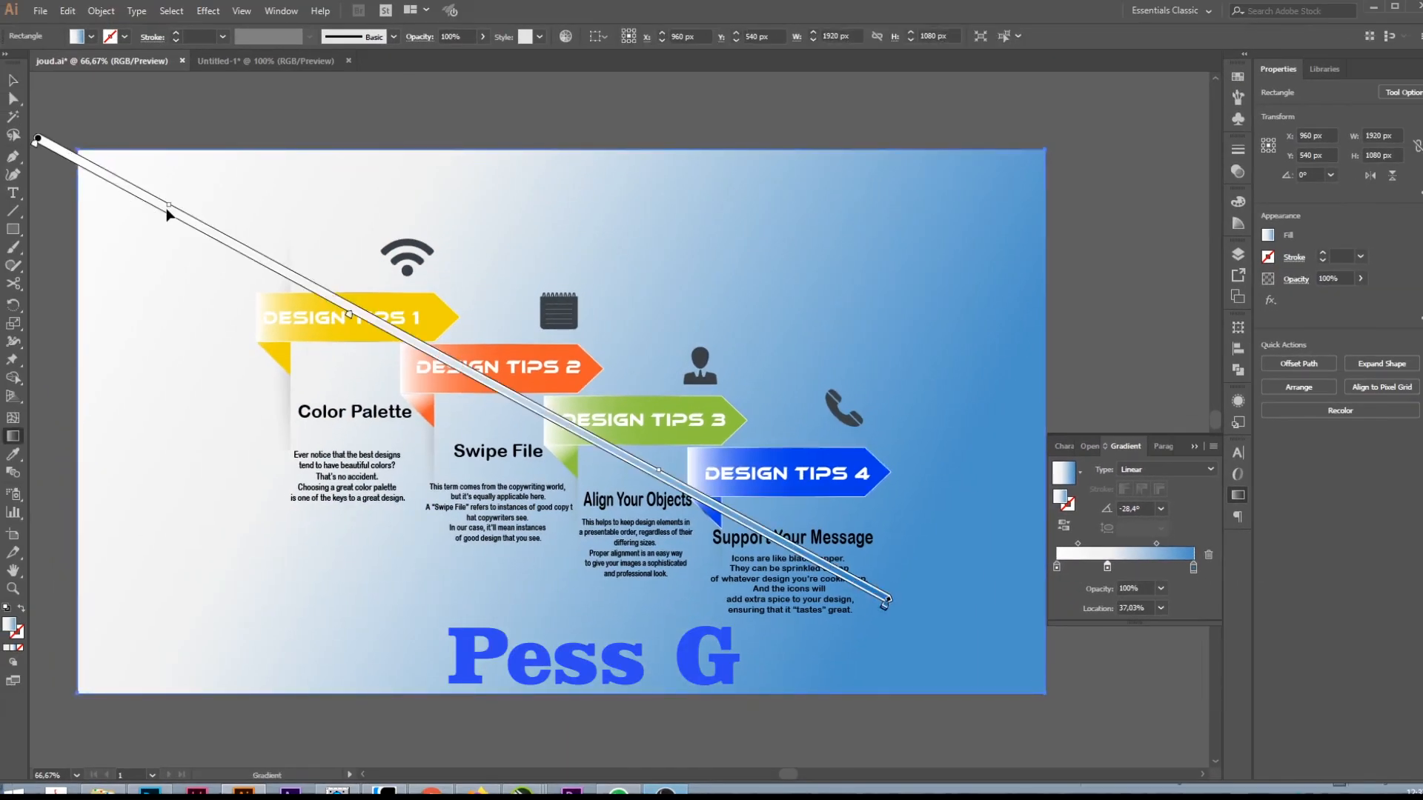
{"action": "left_click_drag", "start_coordinate": [349, 314], "coordinate": [186, 222]}
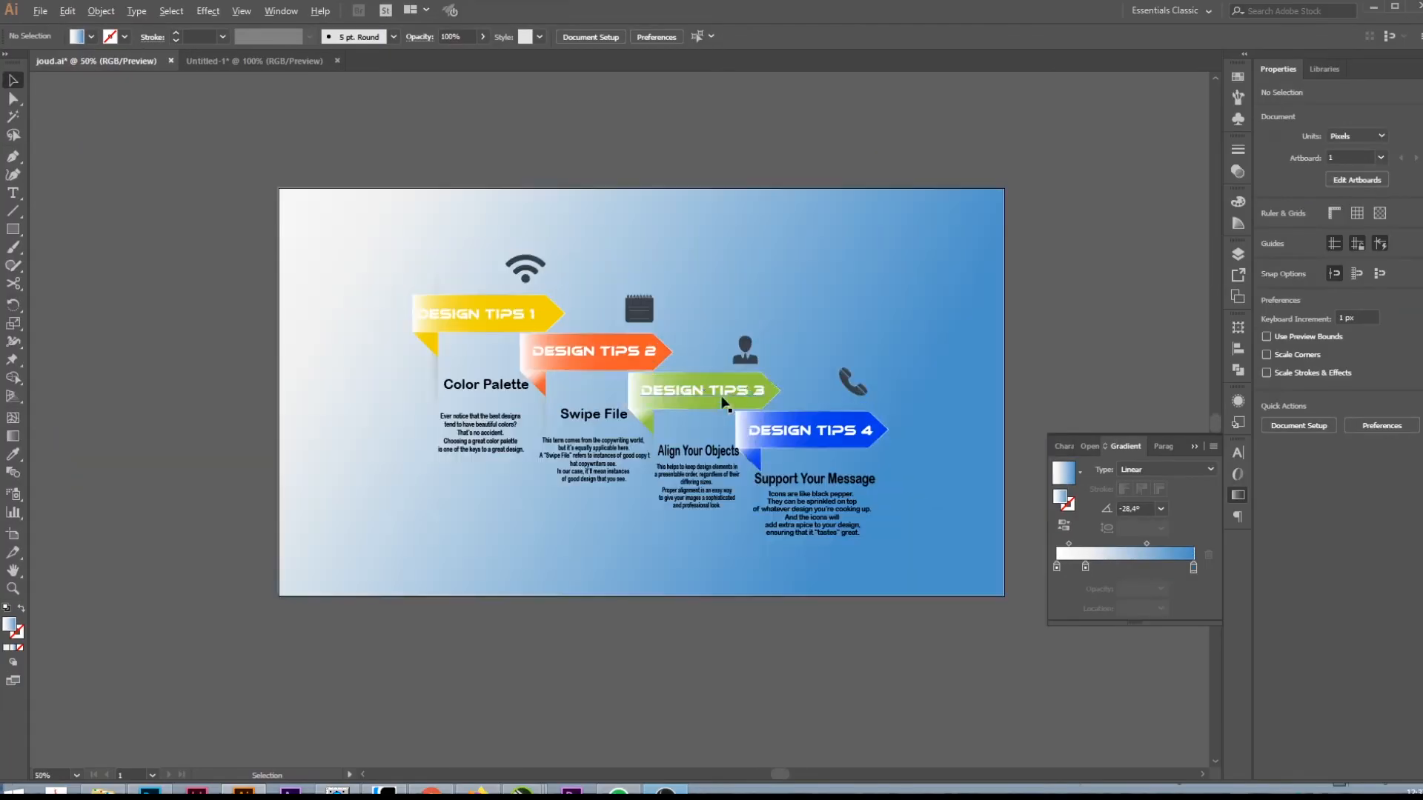
- Recolour the background gradient's middle stop light gray and slide it further toward the start of the gradient
{"action": "left_click", "coordinate": [903, 386]}
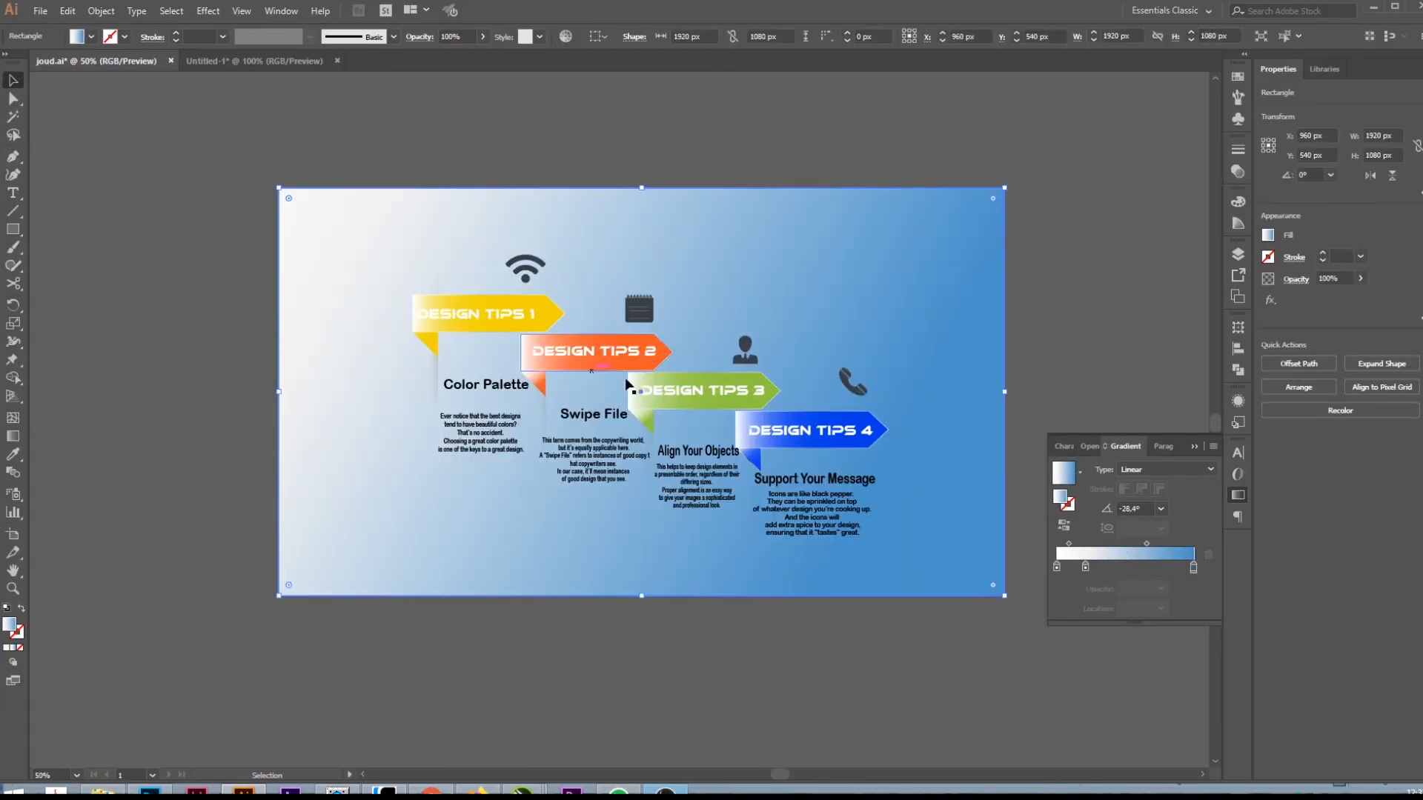
{"action": "double_click", "coordinate": [1084, 567]}
{"action": "left_click", "coordinate": [1104, 615]}
{"action": "left_click", "coordinate": [1135, 615]}
{"action": "left_click", "coordinate": [1157, 615]}
{"action": "left_click", "coordinate": [1071, 648]}
{"action": "left_click", "coordinate": [1093, 649]}
{"action": "left_click", "coordinate": [1104, 648]}
{"action": "left_click", "coordinate": [640, 257]}
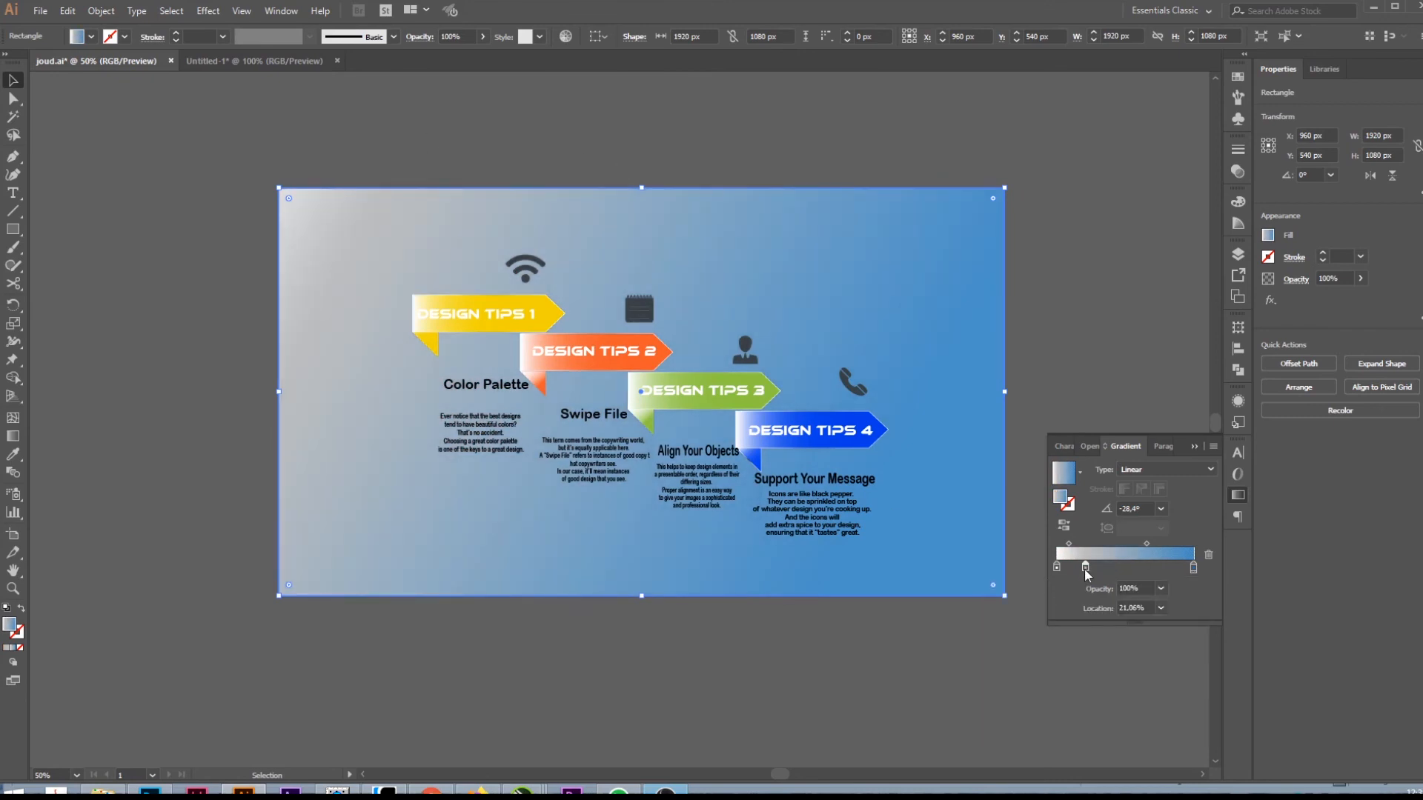
{"action": "left_click_drag", "start_coordinate": [1086, 568], "coordinate": [1067, 568]}
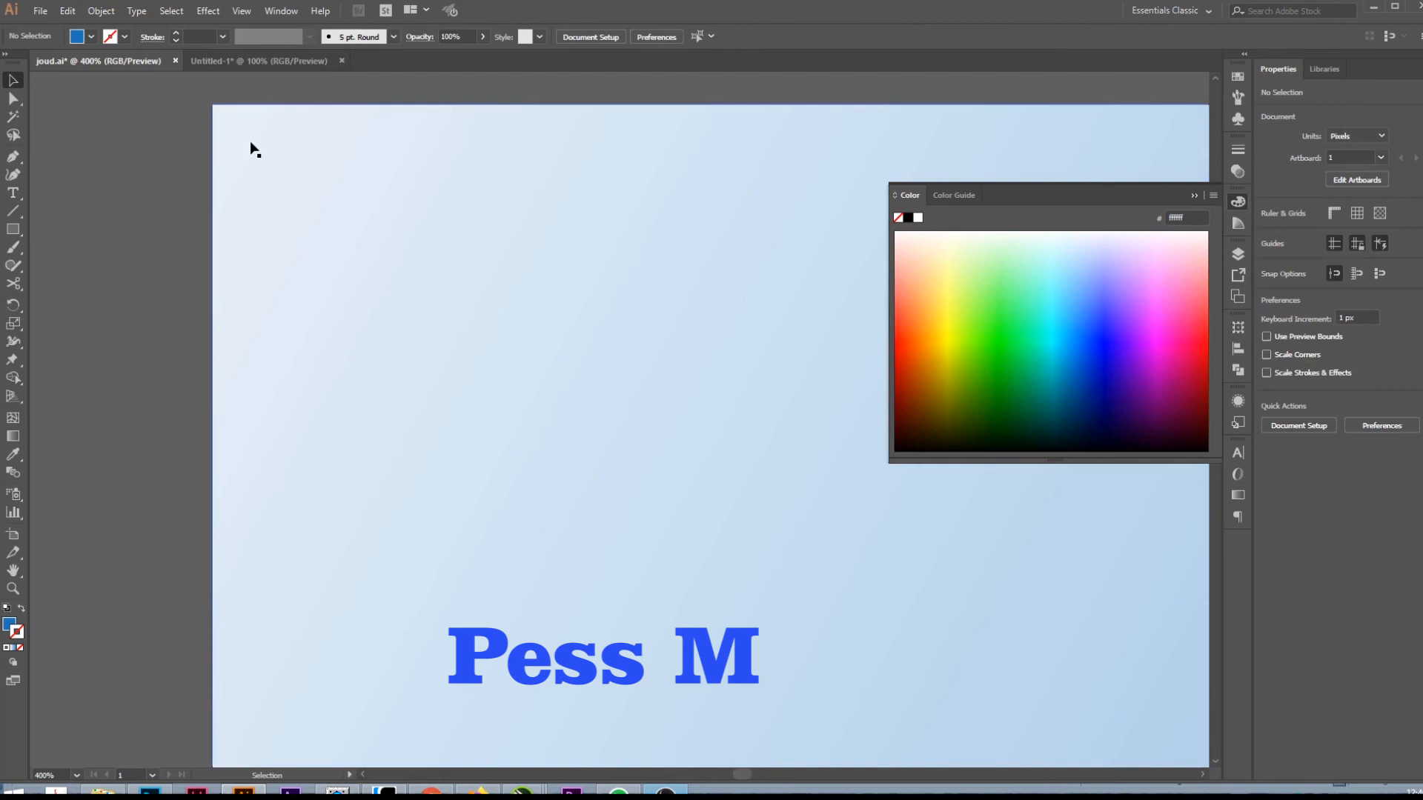
- Draw a blue square about 71 px wide, aligned to the artboard's upper-left corner
{"action": "key", "text": "m"}
{"action": "left_click_drag", "start_coordinate": [212, 104], "coordinate": [383, 274]}
{"action": "scroll", "coordinate": [234, 252], "scroll_direction": "down", "scroll_amount": 5}
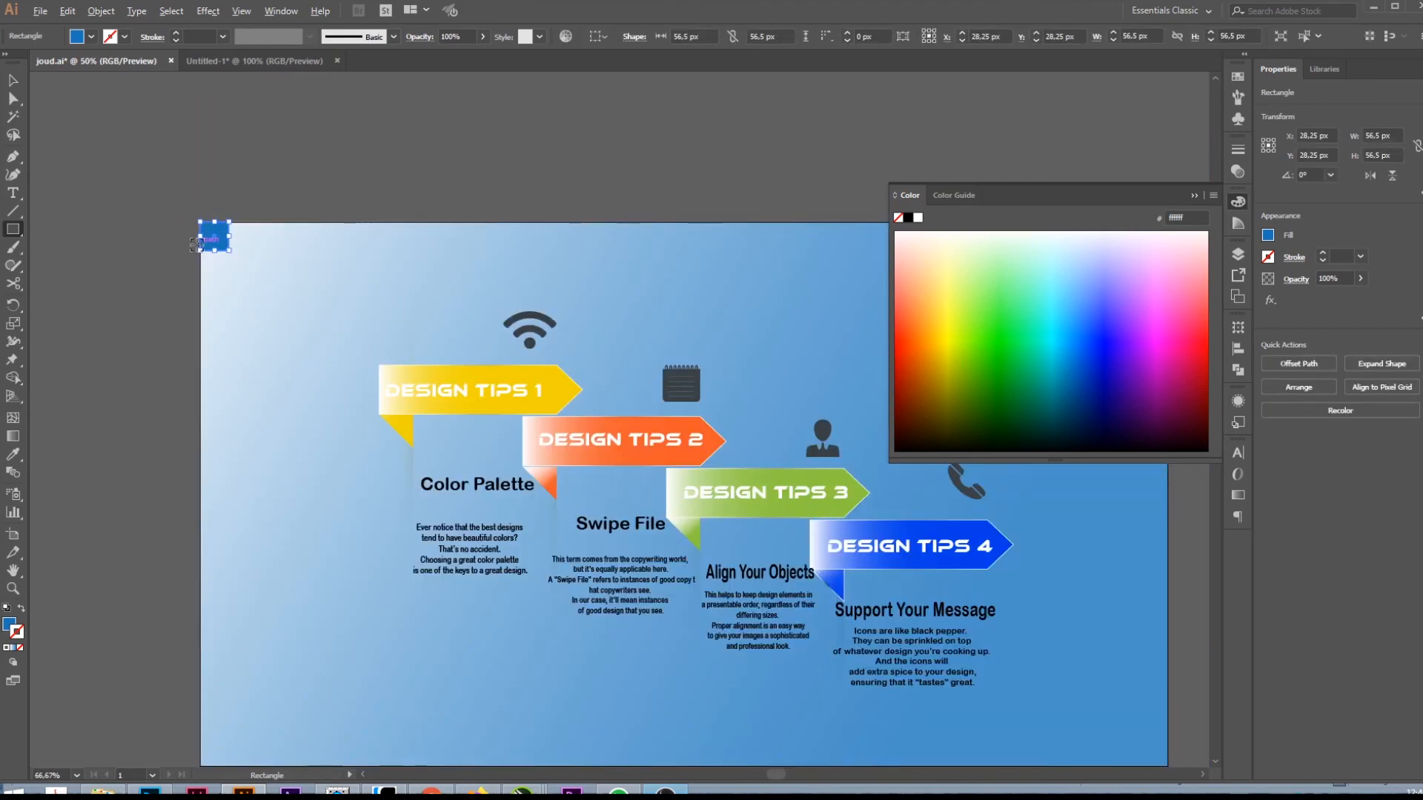
{"action": "scroll", "coordinate": [196, 244], "scroll_direction": "down", "scroll_amount": 3}
{"action": "scroll", "coordinate": [189, 246], "scroll_direction": "up", "scroll_amount": 5}
{"action": "left_click_drag", "start_coordinate": [301, 248], "coordinate": [312, 271]}
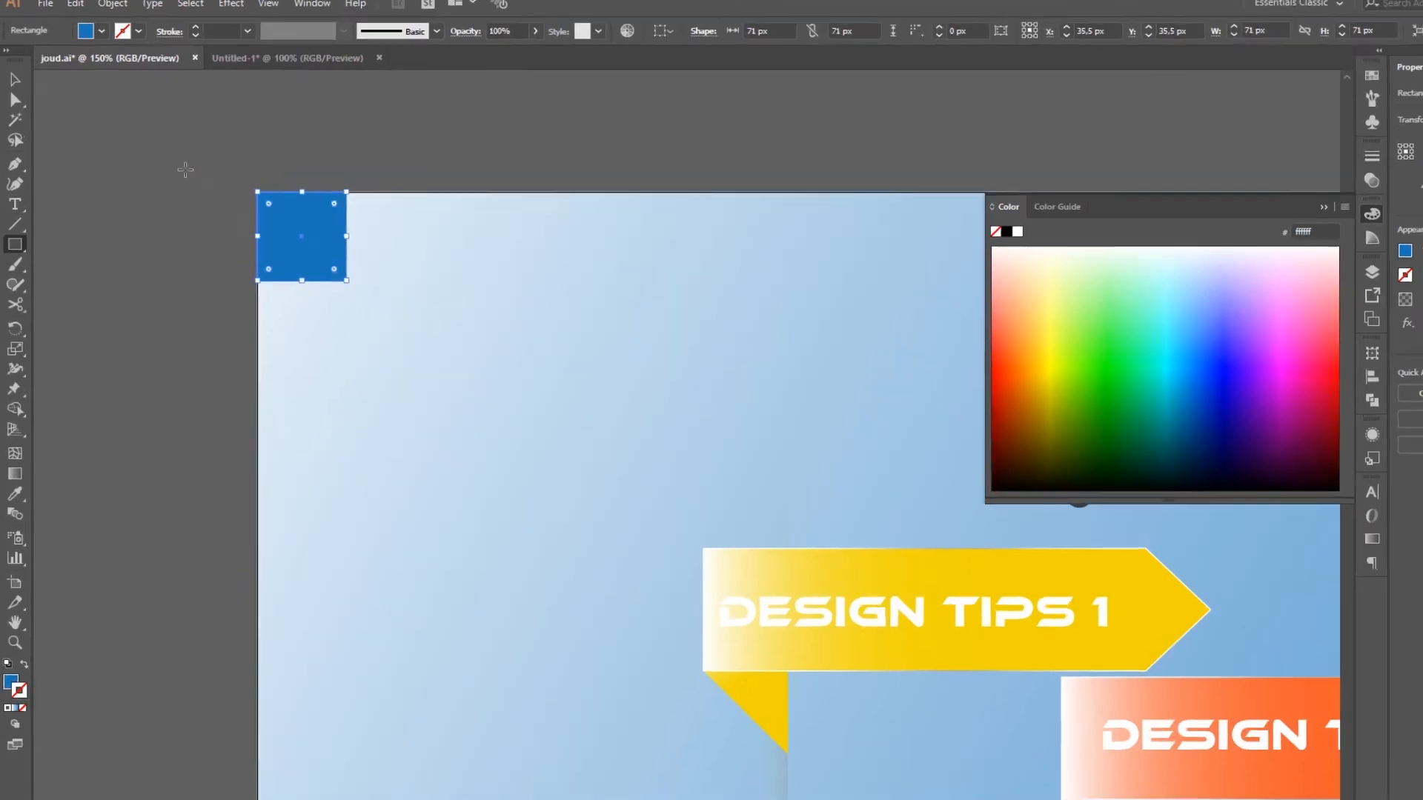
- Duplicate the blue square, placing one copy directly below it and another directly to its right
{"action": "left_click", "coordinate": [13, 80]}
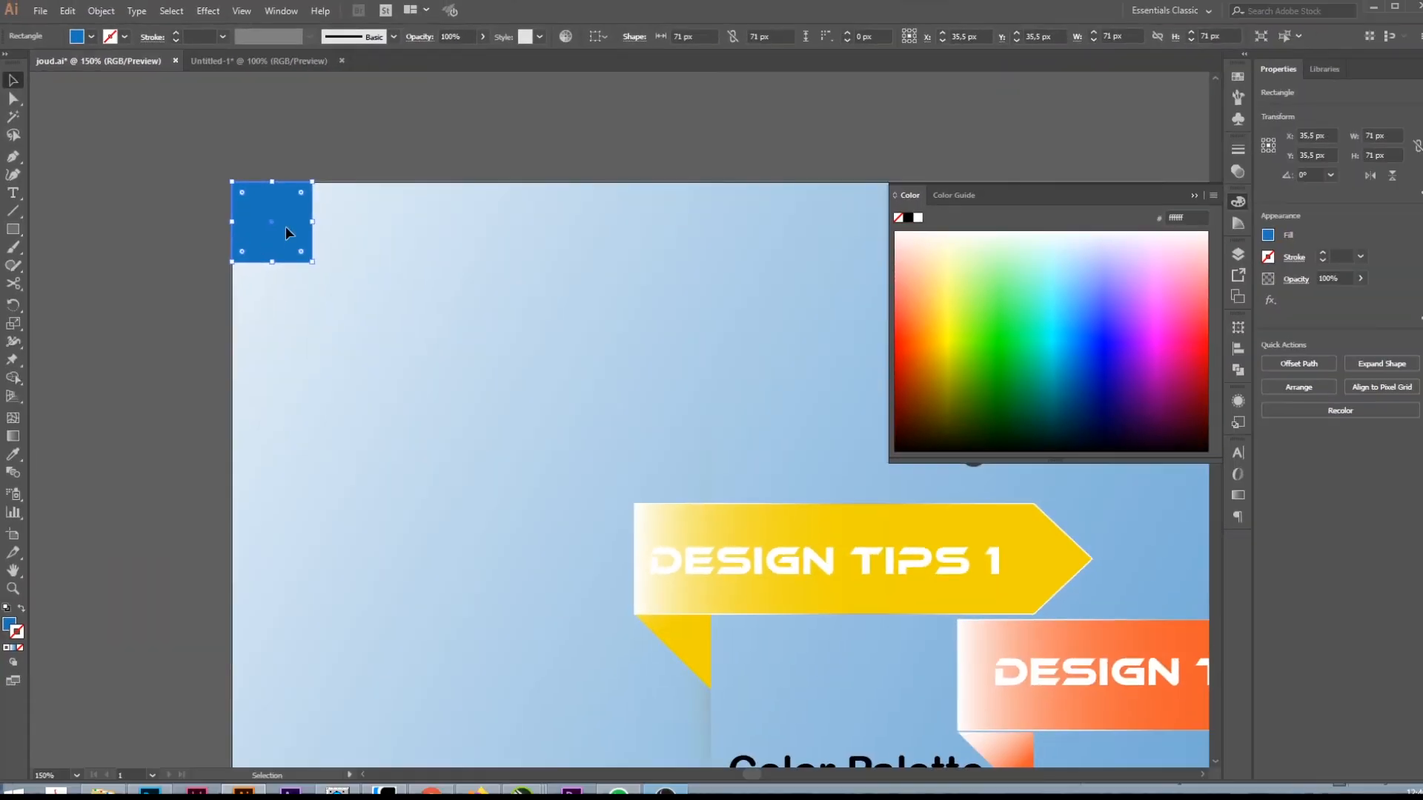
{"action": "left_click_drag", "start_coordinate": [286, 228], "coordinate": [287, 282]}
{"action": "left_click", "coordinate": [129, 272]}
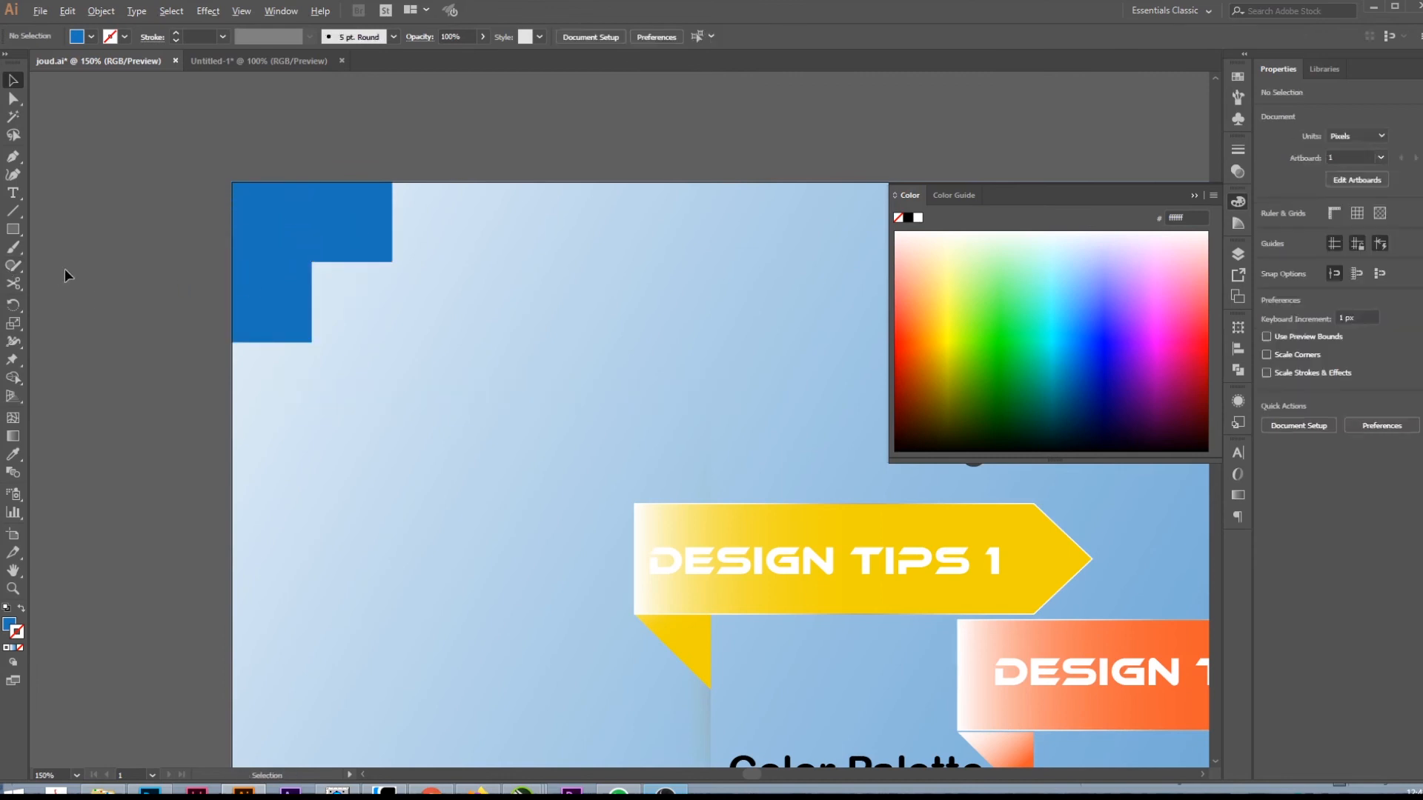
- Draw a horizontal line across the artboard along the corner square's bottom edge, with no fill and a white 1 pt stroke
{"action": "scroll", "coordinate": [65, 268], "scroll_direction": "down", "scroll_amount": 3}
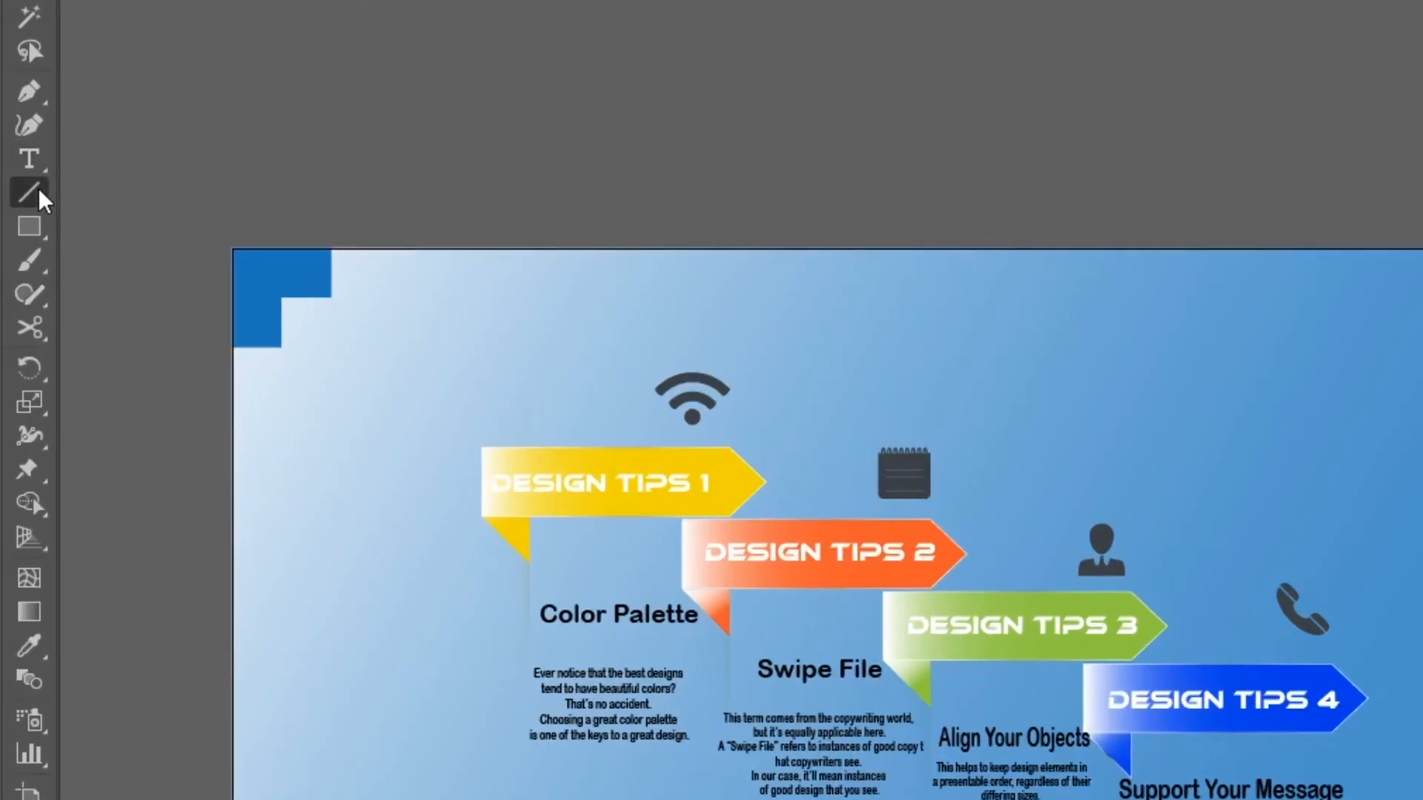
{"action": "left_click_drag", "start_coordinate": [41, 193], "coordinate": [141, 194]}
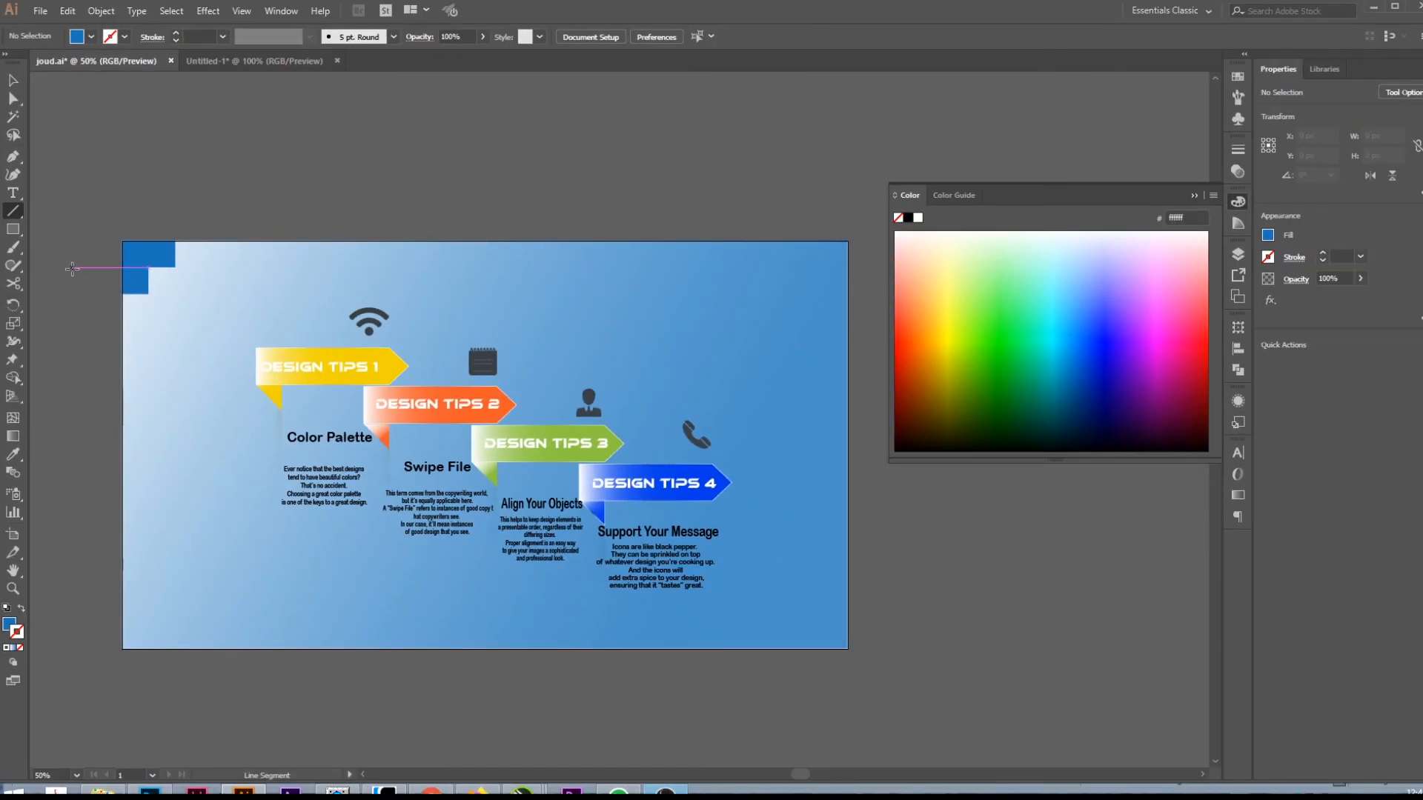
{"action": "left_click_drag", "start_coordinate": [72, 268], "coordinate": [862, 274]}
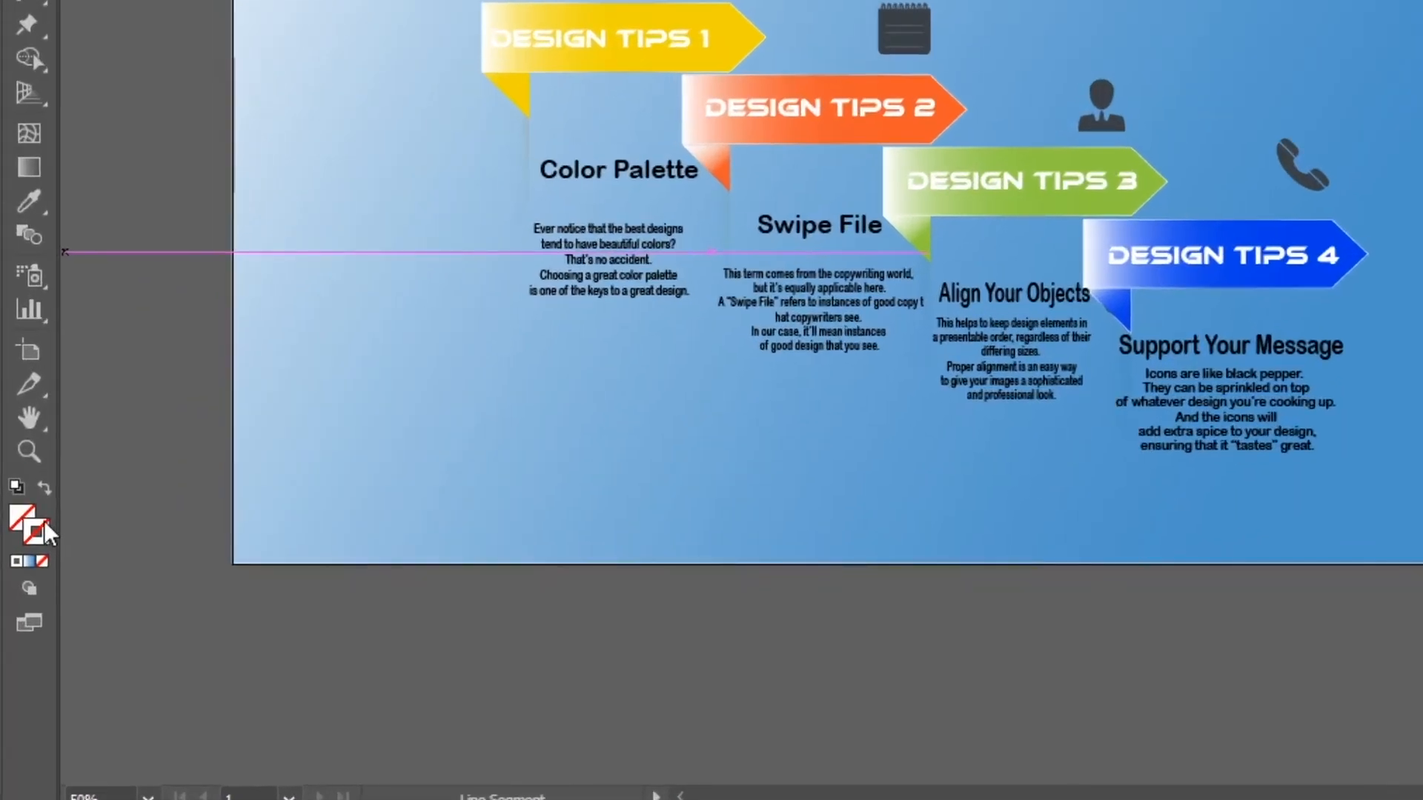
{"action": "double_click", "coordinate": [18, 631]}
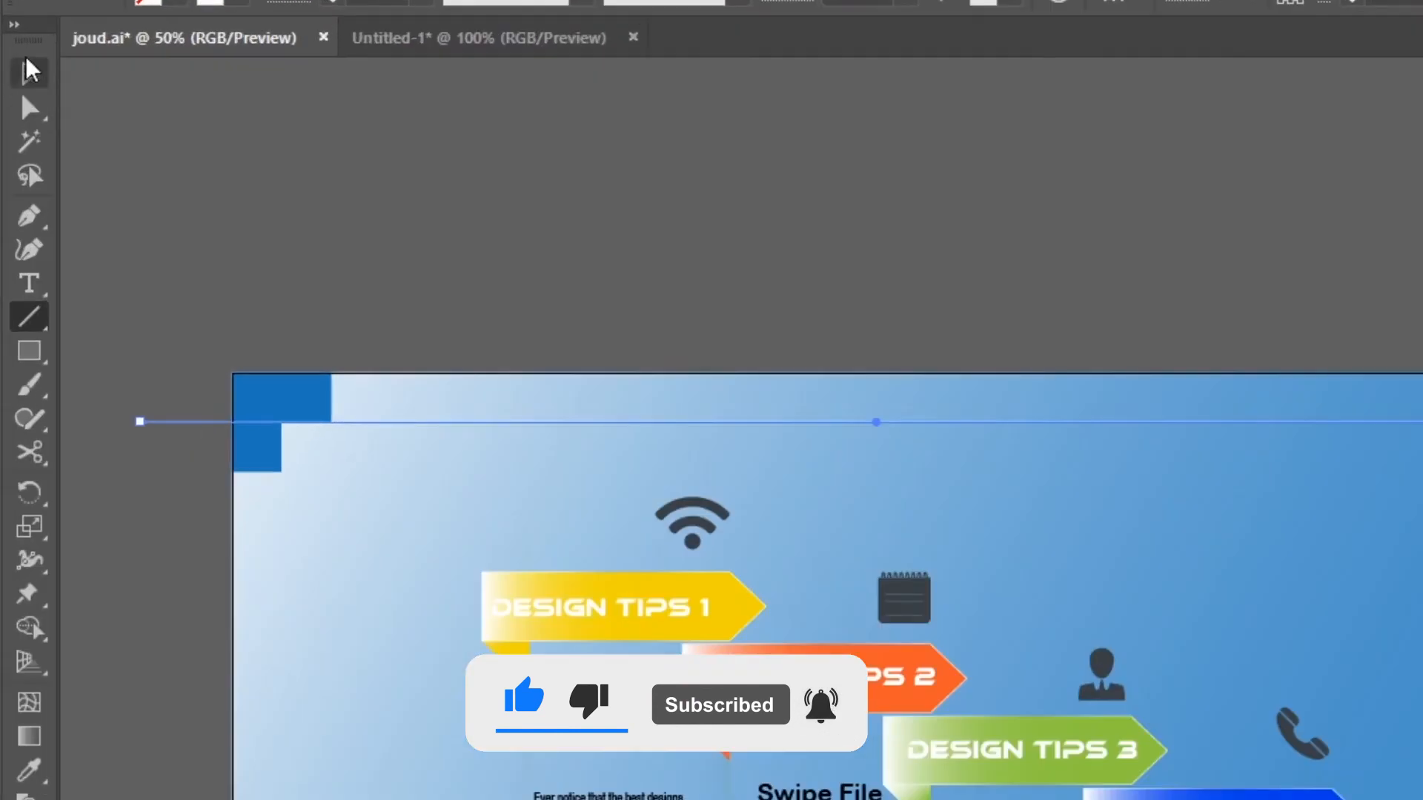
- Shorten both ends of the horizontal line to the artboard edges so it is 1920 px wide
{"action": "left_click", "coordinate": [12, 80]}
{"action": "left_click", "coordinate": [80, 259]}
{"action": "scroll", "coordinate": [80, 261], "scroll_direction": "up", "scroll_amount": 3}
{"action": "left_click", "coordinate": [136, 291]}
{"action": "left_click_drag", "start_coordinate": [105, 292], "coordinate": [256, 292]}
{"action": "scroll", "coordinate": [380, 310], "scroll_direction": "down", "scroll_amount": 9}
{"action": "scroll", "coordinate": [664, 352], "scroll_direction": "up", "scroll_amount": 16}
{"action": "left_click_drag", "start_coordinate": [534, 280], "coordinate": [146, 311]}
{"action": "scroll", "coordinate": [287, 279], "scroll_direction": "down", "scroll_amount": 7}
{"action": "scroll", "coordinate": [333, 365], "scroll_direction": "down", "scroll_amount": 4}
{"action": "scroll", "coordinate": [436, 326], "scroll_direction": "up", "scroll_amount": 10}
{"action": "scroll", "coordinate": [146, 311], "scroll_direction": "down", "scroll_amount": 10}
{"action": "scroll", "coordinate": [337, 400], "scroll_direction": "up", "scroll_amount": 3}
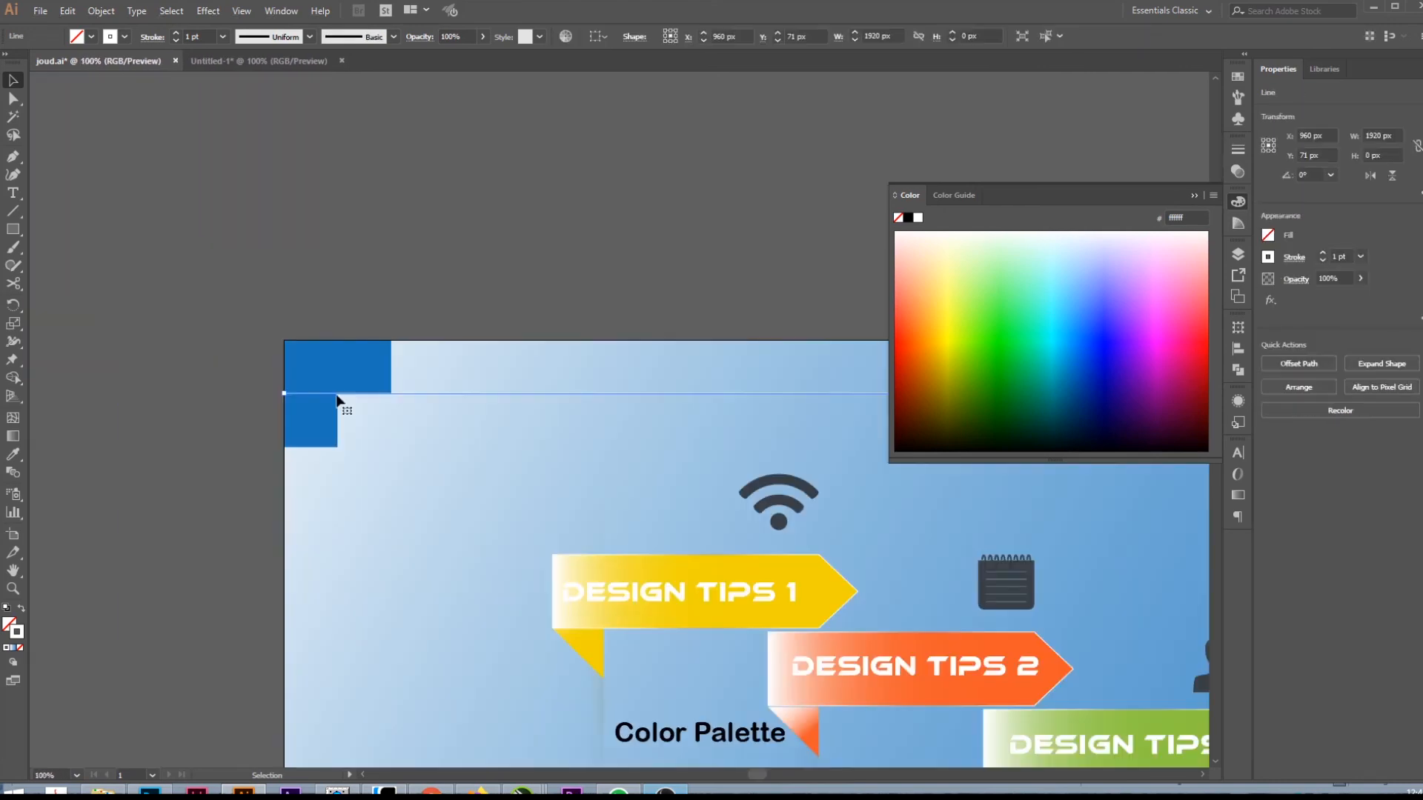
- Copy the horizontal line 71 px downward and repeat the copy until the lines fill the artboard's height
{"action": "left_click_drag", "start_coordinate": [338, 398], "coordinate": [334, 448]}
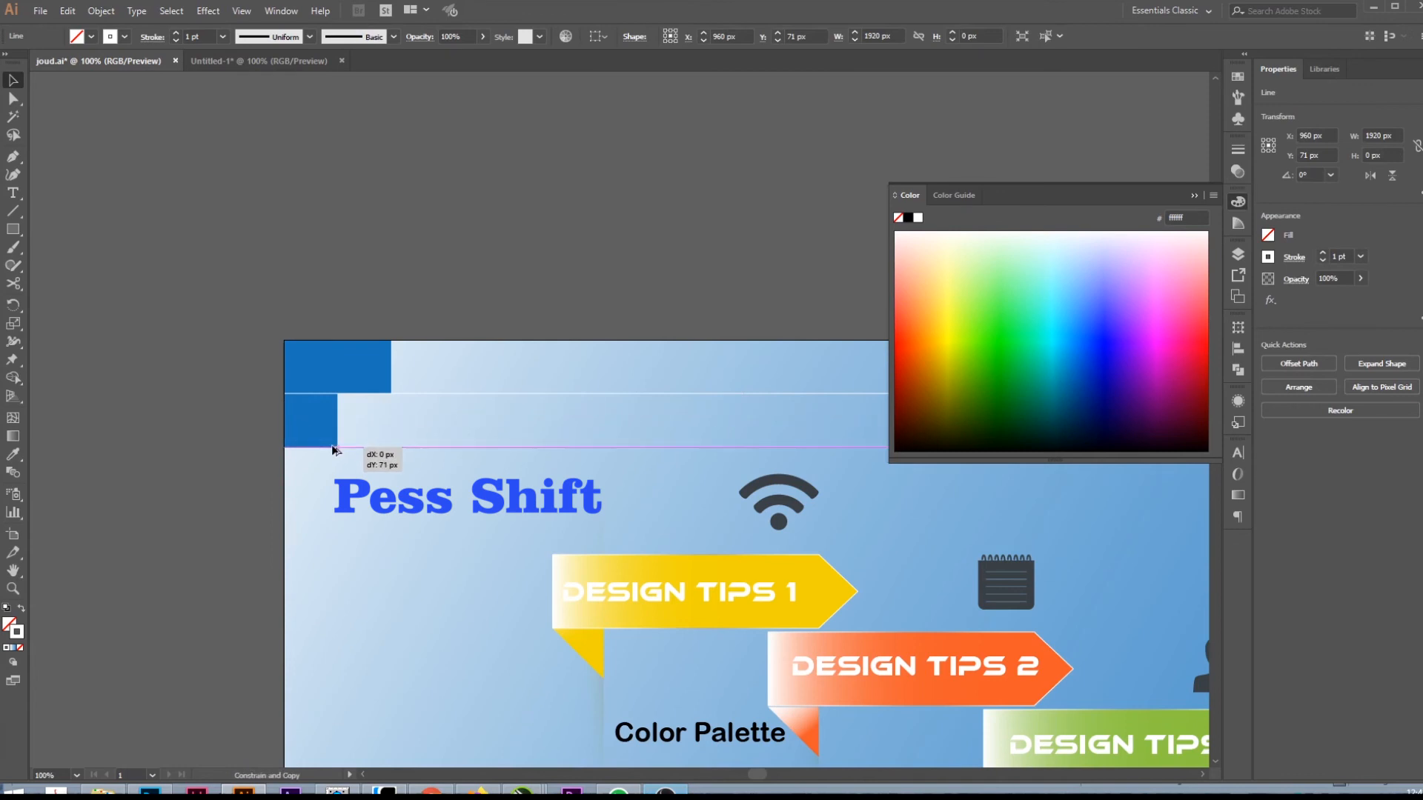
{"action": "key", "text": "ctrl+d"}
{"action": "key", "text": "ctrl+d"}
{"action": "key", "text": "ctrl+d"}
{"action": "key", "text": "ctrl+d"}
{"action": "key", "text": "ctrl+d"}
{"action": "key", "text": "ctrl+d"}
{"action": "key", "text": "ctrl+d"}
{"action": "key", "text": "ctrl+d"}
{"action": "key", "text": "ctrl+d"}
{"action": "key", "text": "ctrl+d"}
{"action": "scroll", "coordinate": [153, 340], "scroll_direction": "down", "scroll_amount": 3}
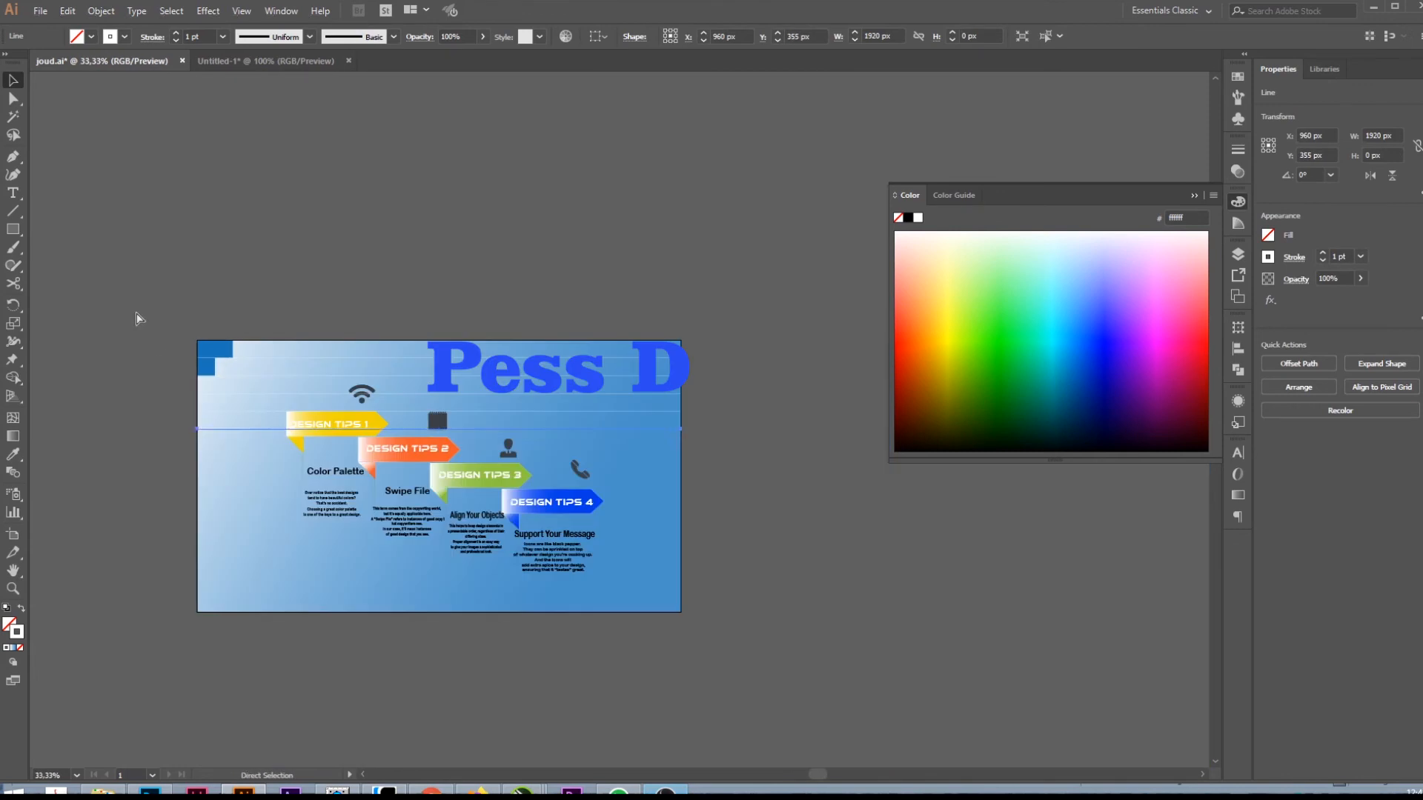
{"action": "key", "text": "ctrl+d"}
{"action": "key", "text": "ctrl+d"}
{"action": "key", "text": "ctrl+d"}
{"action": "left_click", "coordinate": [749, 585]}
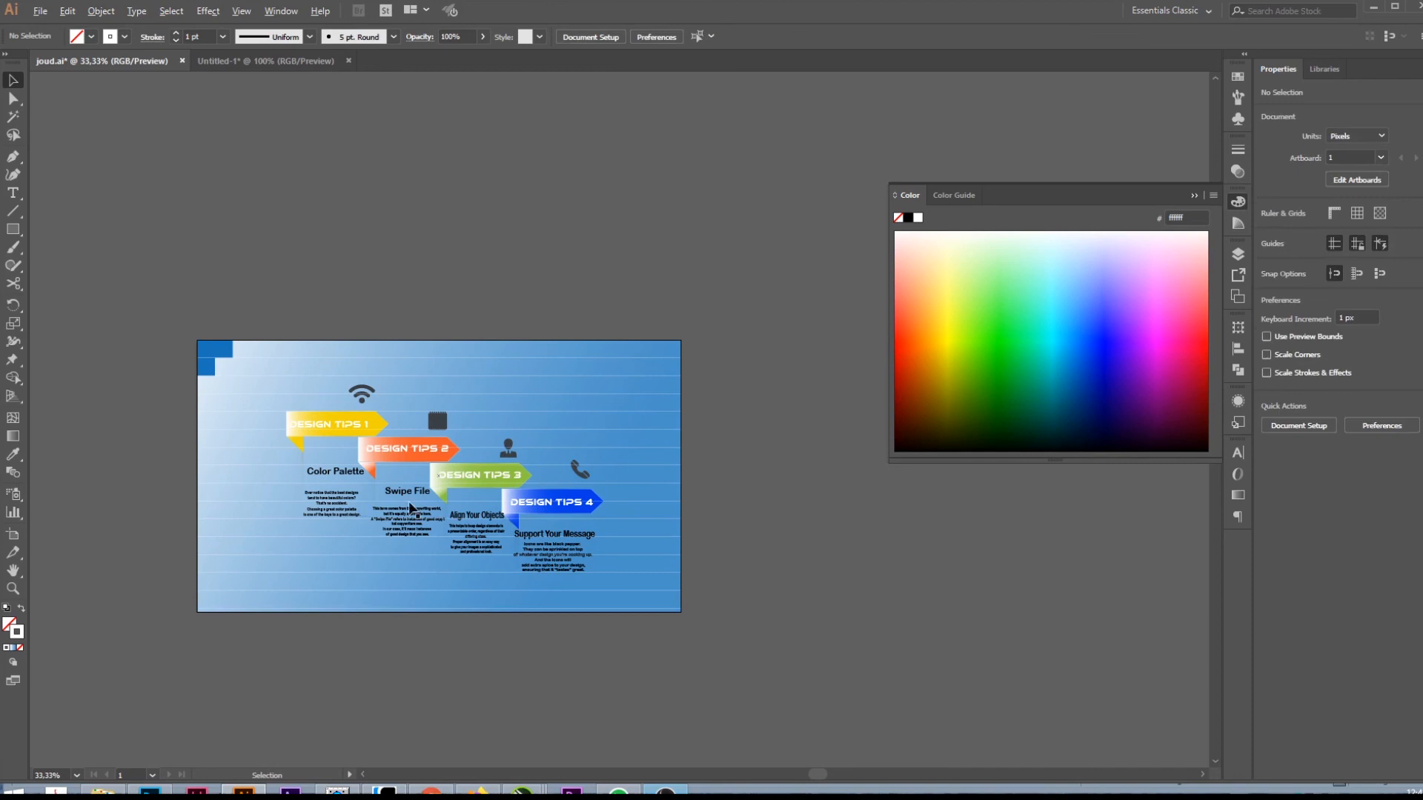
- Draw a white vertical line 1080 px tall down the artboard along the corner square's right edge
{"action": "scroll", "coordinate": [211, 358], "scroll_direction": "up", "scroll_amount": 1}
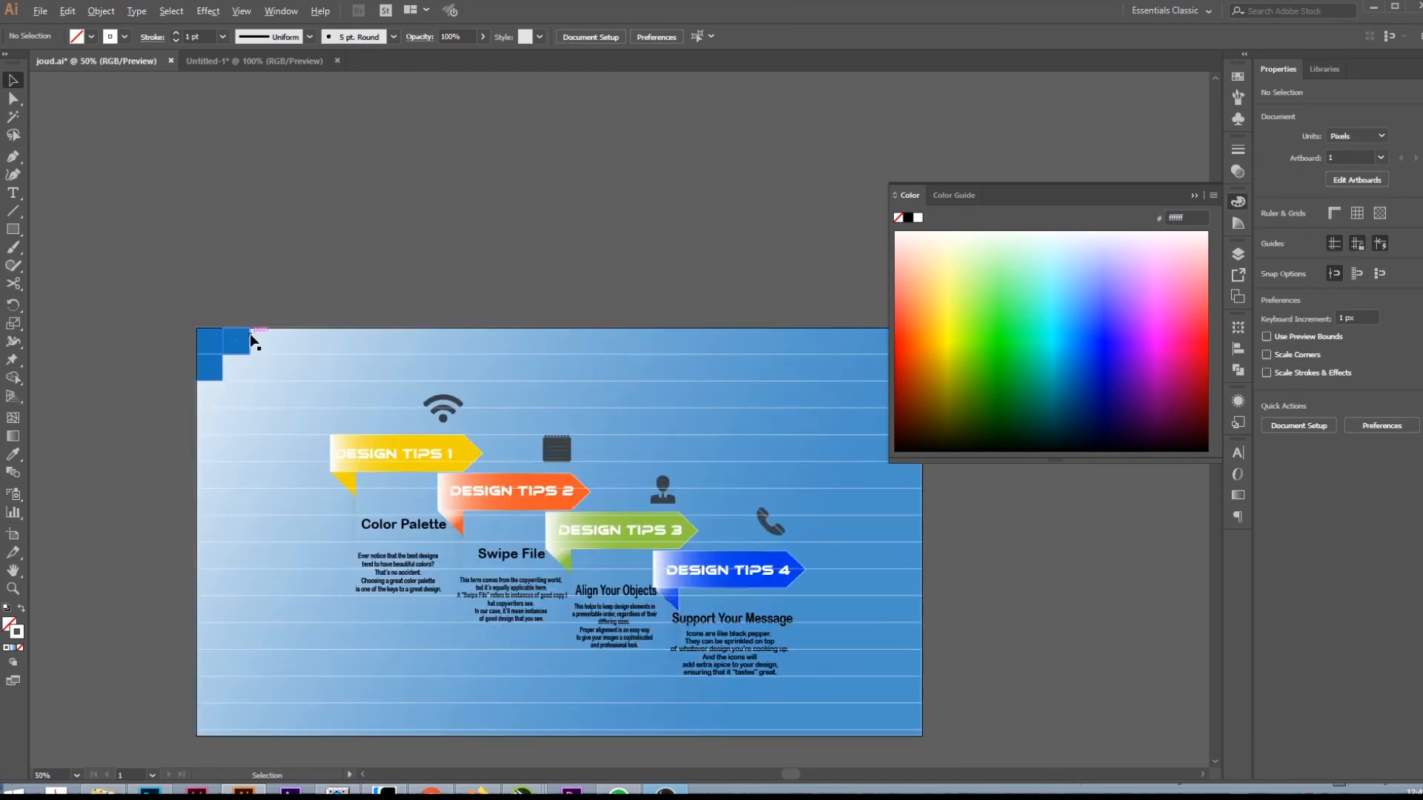
{"action": "scroll", "coordinate": [252, 339], "scroll_direction": "down", "scroll_amount": 1}
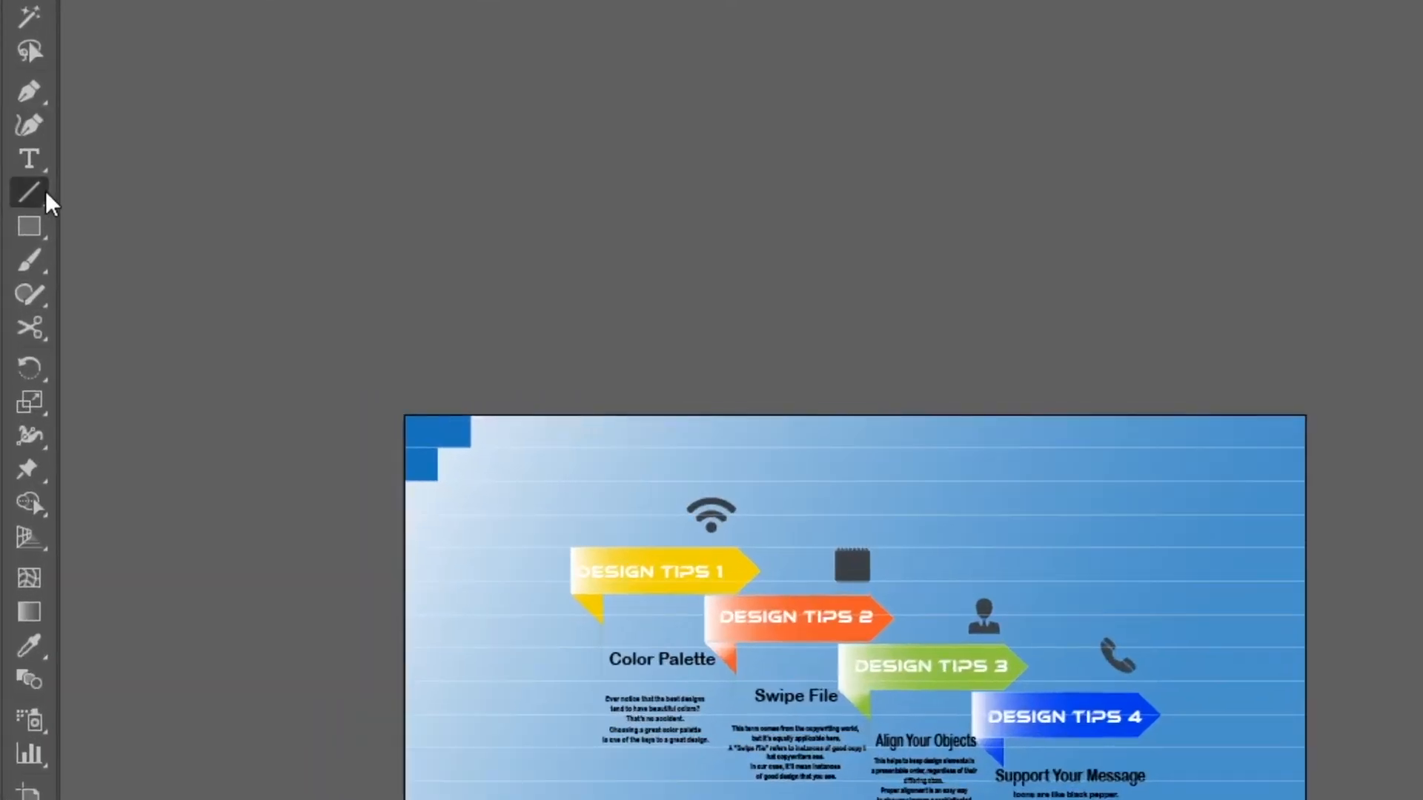
{"action": "left_click", "coordinate": [15, 210]}
{"action": "left_click", "coordinate": [33, 196]}
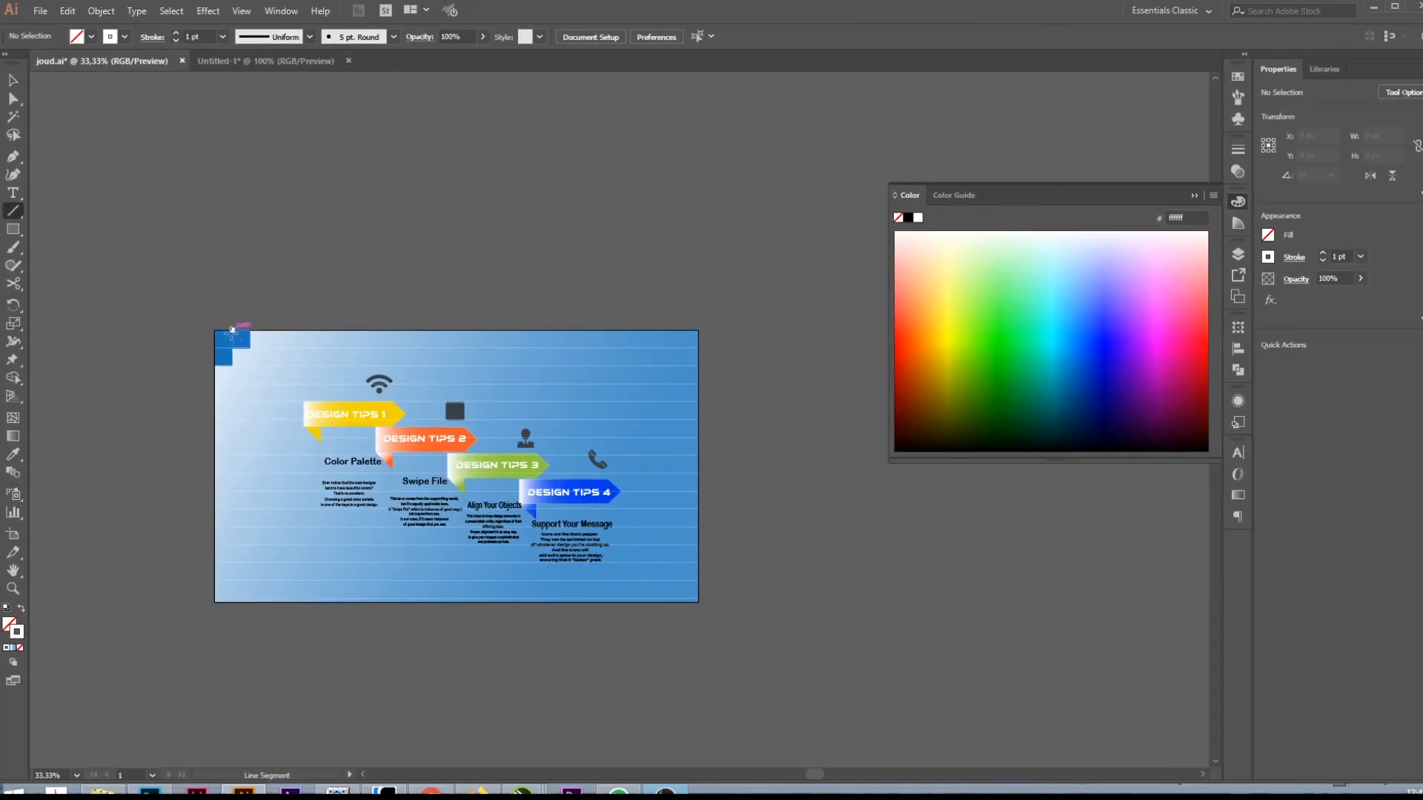
{"action": "left_click_drag", "start_coordinate": [232, 328], "coordinate": [242, 603]}
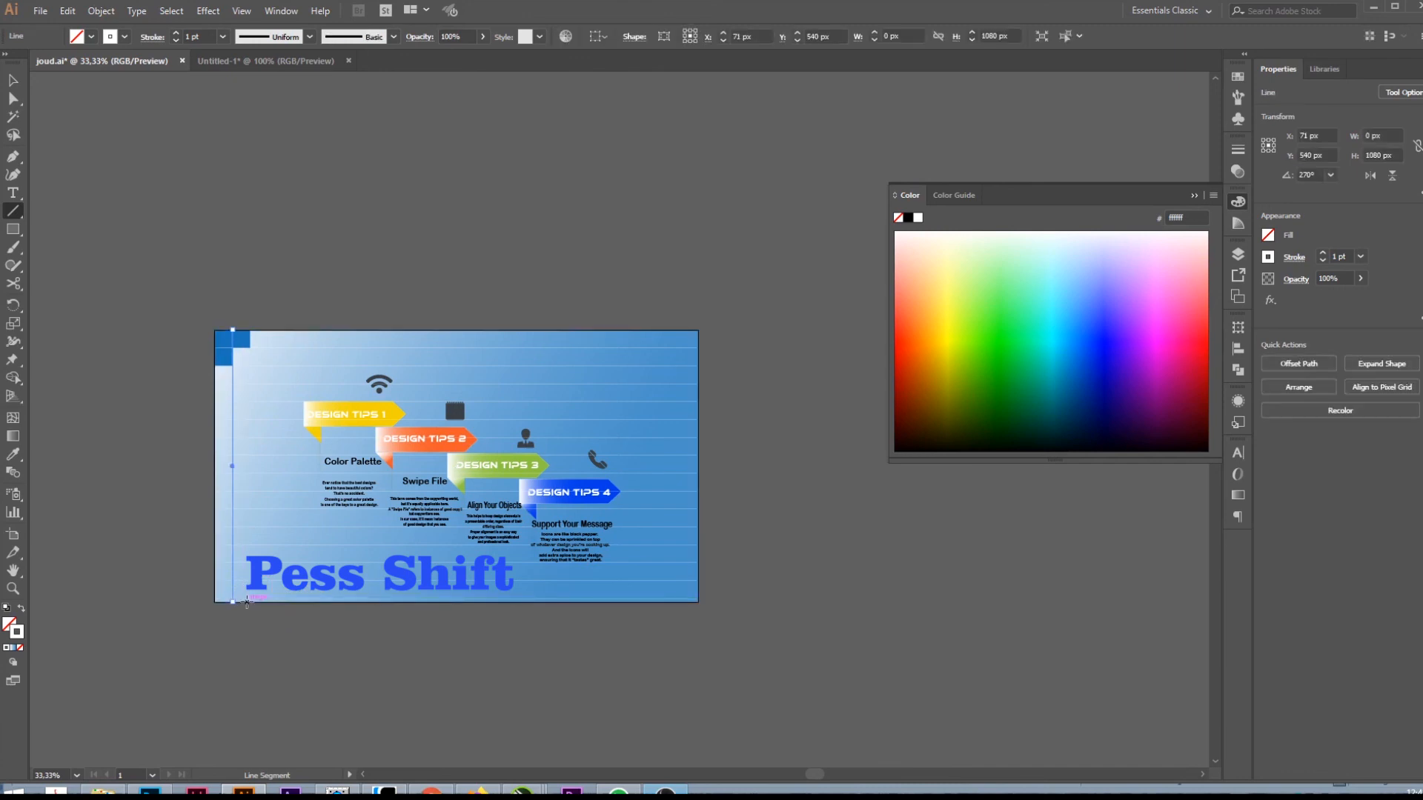
{"action": "key", "text": "ctrl+1"}
{"action": "key", "text": "ctrl+minus"}
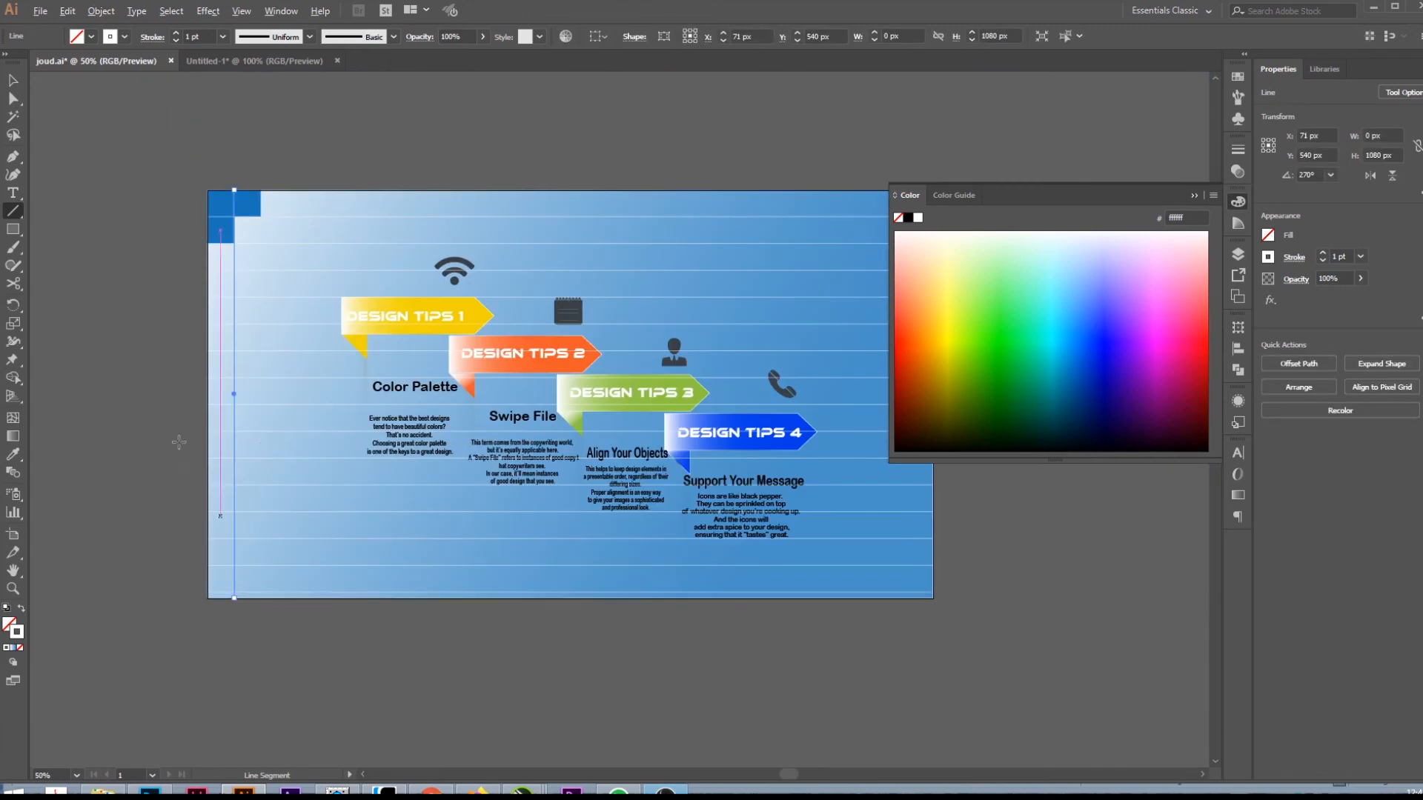
{"action": "key", "text": "ctrl+minus"}
{"action": "key", "text": "v"}
{"action": "left_click", "coordinate": [248, 154]}
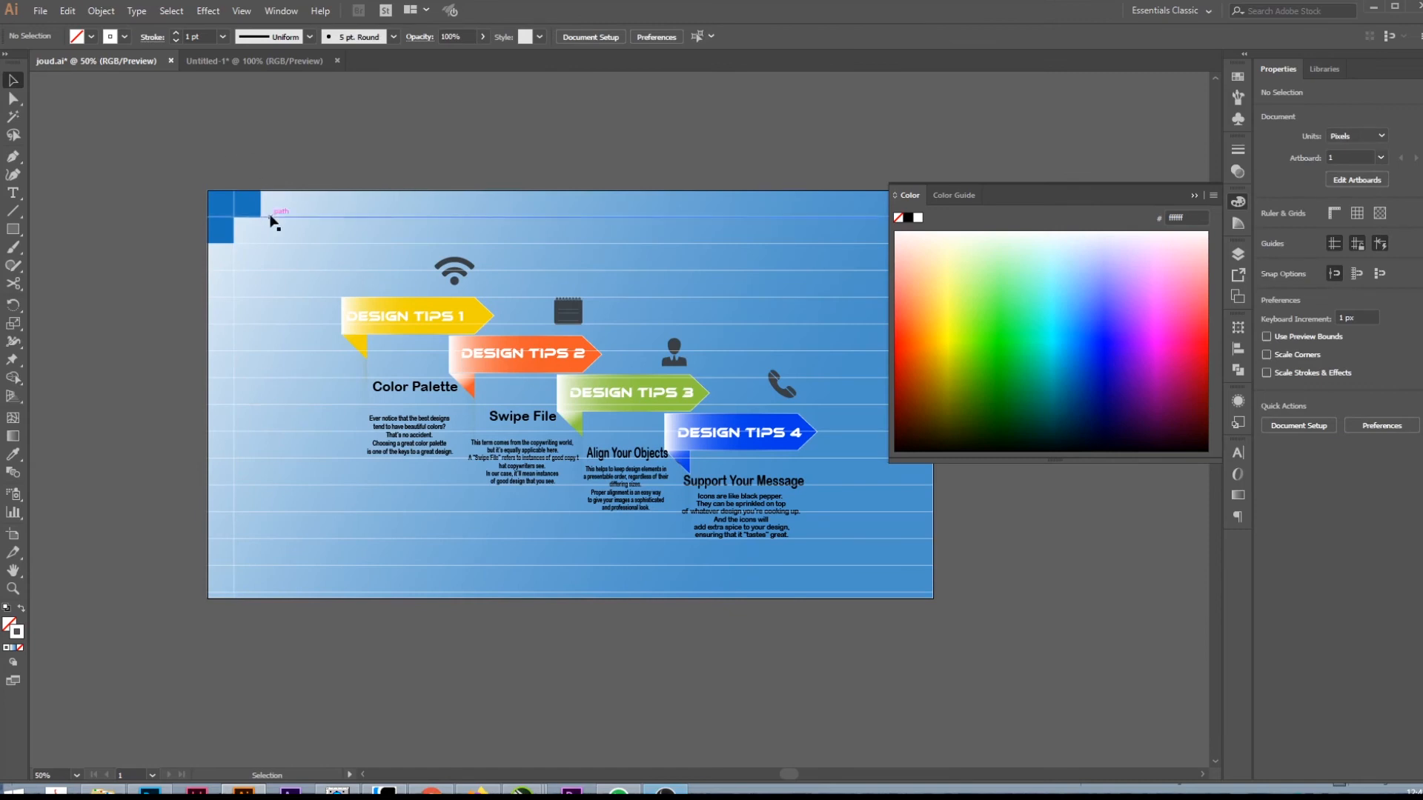
- Copy the vertical line to the second square's right edge and repeat the copy across the artboard's width
{"action": "scroll", "coordinate": [237, 204], "scroll_direction": "up", "scroll_amount": 2}
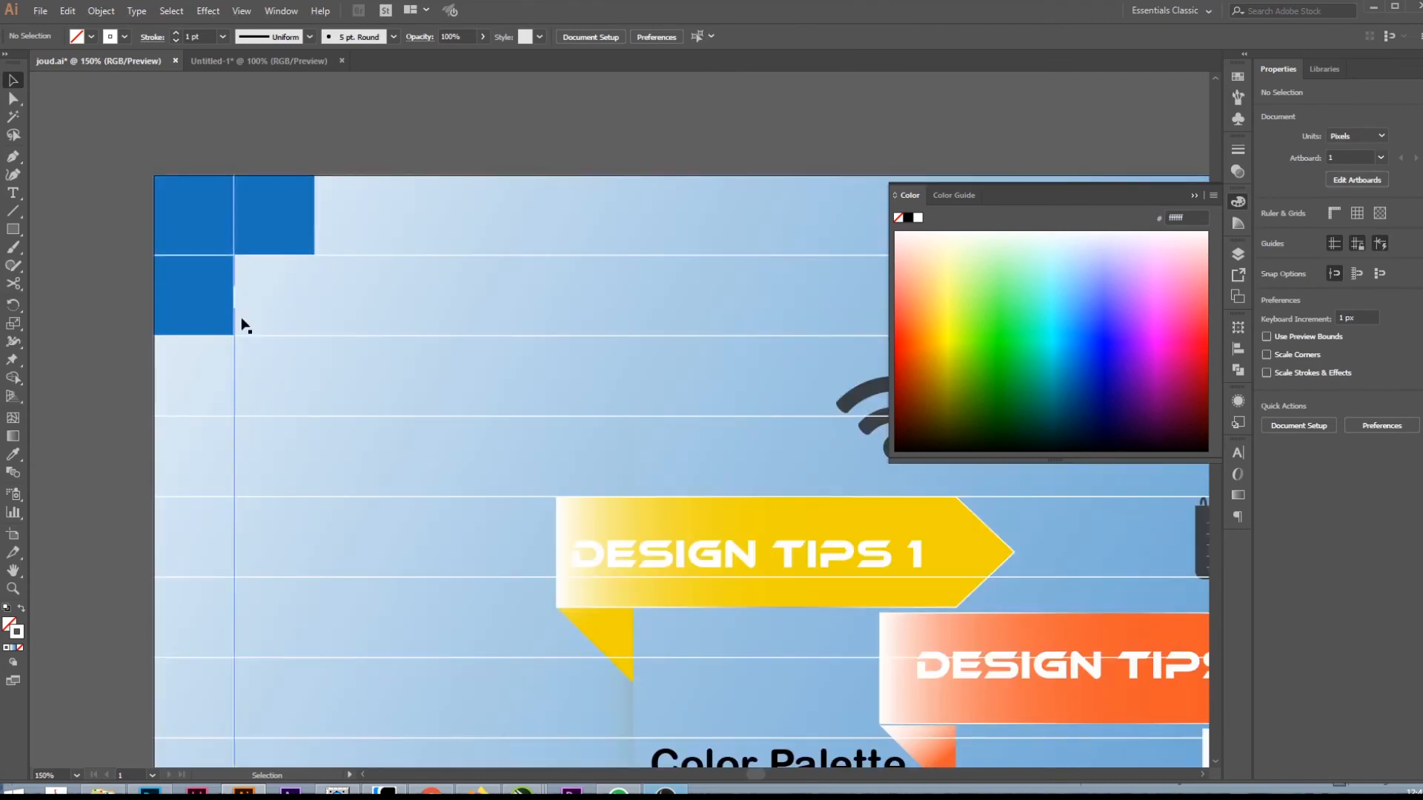
{"action": "left_click", "coordinate": [234, 382]}
{"action": "left_click_drag", "start_coordinate": [234, 186], "coordinate": [314, 201]}
{"action": "scroll", "coordinate": [172, 268], "scroll_direction": "down", "scroll_amount": 2}
{"action": "left_click", "coordinate": [255, 191]}
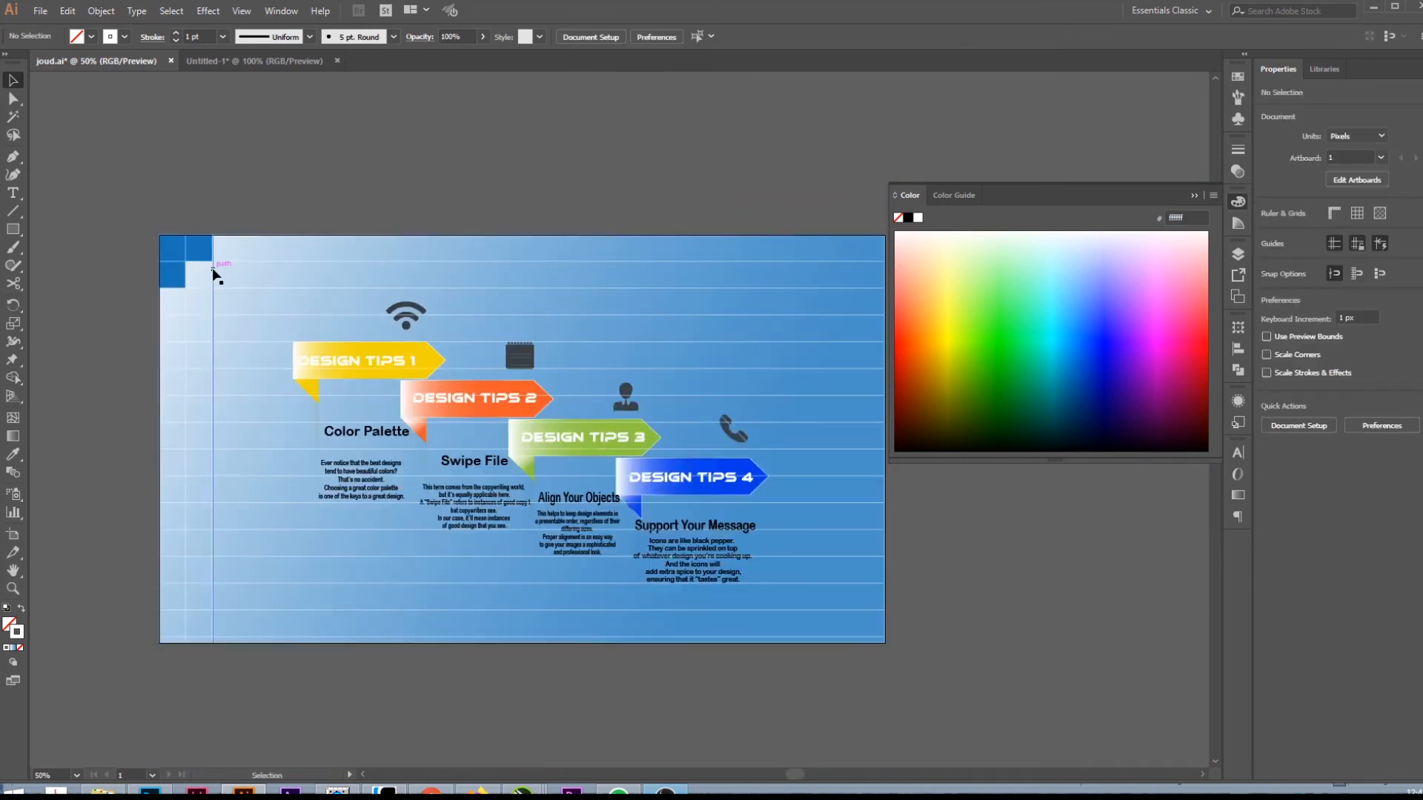
{"action": "key", "text": "ctrl+d"}
{"action": "key", "text": "ctrl+d"}
{"action": "key", "text": "ctrl+d"}
{"action": "key", "text": "ctrl+d"}
{"action": "key", "text": "ctrl+d"}
{"action": "key", "text": "ctrl+d"}
{"action": "key", "text": "ctrl+d"}
{"action": "key", "text": "ctrl+d"}
{"action": "key", "text": "ctrl+d"}
{"action": "key", "text": "ctrl+d"}
{"action": "key", "text": "ctrl+d"}
{"action": "key", "text": "ctrl+d"}
{"action": "key", "text": "ctrl+d"}
{"action": "key", "text": "ctrl+d"}
{"action": "key", "text": "ctrl+d"}
{"action": "key", "text": "ctrl+d"}
{"action": "key", "text": "ctrl+d"}
{"action": "key", "text": "ctrl+d"}
{"action": "key", "text": "ctrl+d"}
{"action": "key", "text": "ctrl+d"}
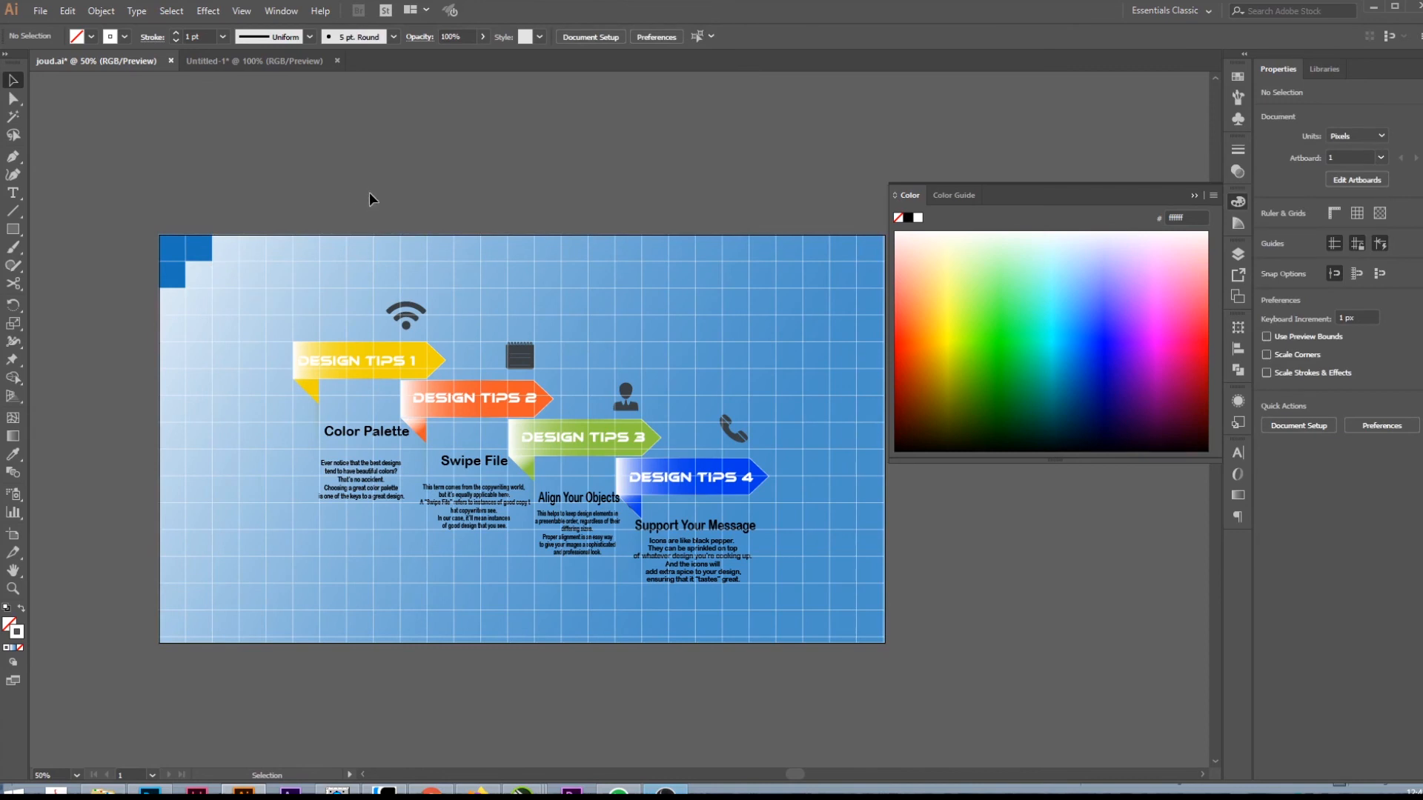
- Group all the white grid lines and lower the group's opacity to 72%
{"action": "scroll", "coordinate": [450, 302], "scroll_direction": "down", "scroll_amount": 1}
{"action": "left_click", "coordinate": [1196, 195]}
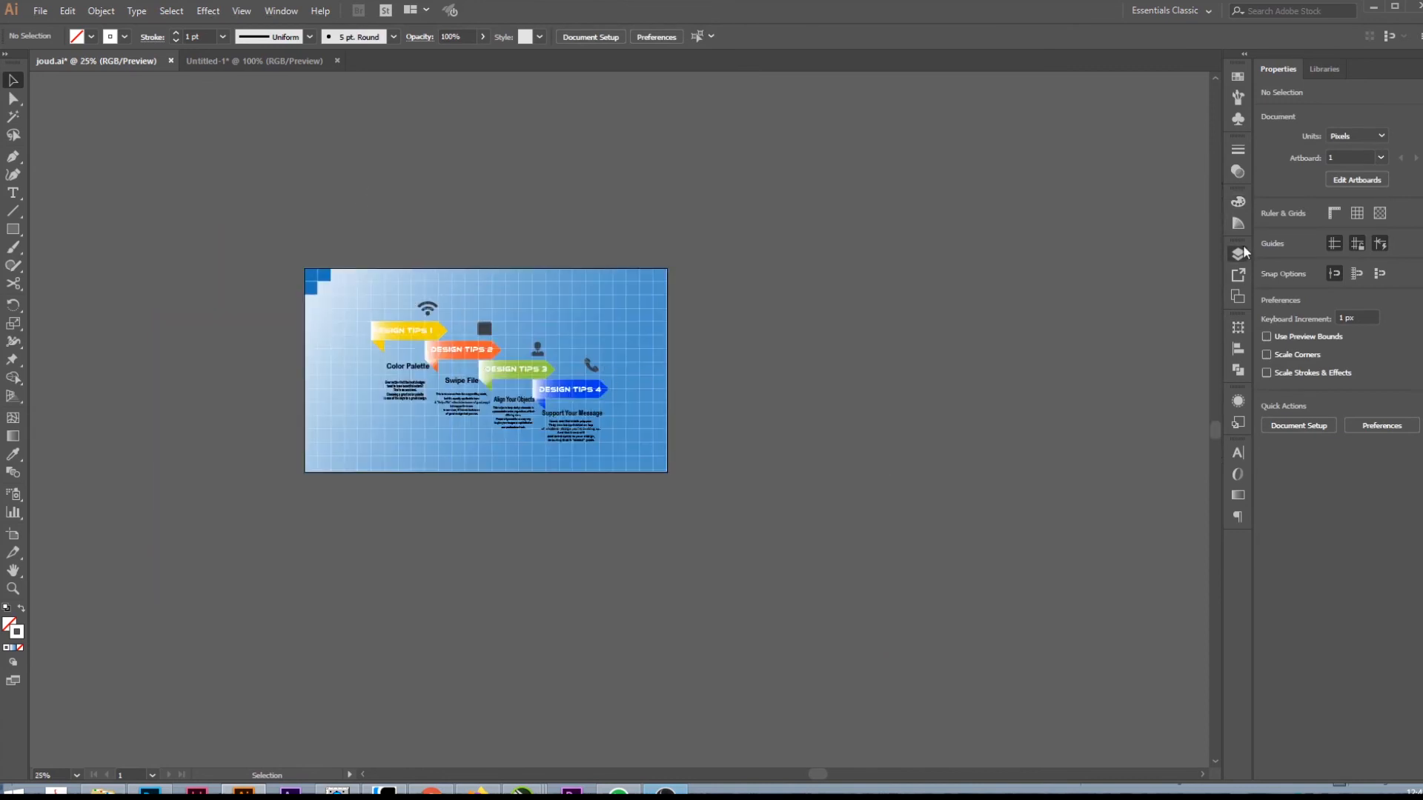
{"action": "left_click", "coordinate": [1238, 253]}
{"action": "key", "text": "ctrl+0"}
{"action": "left_click_drag", "start_coordinate": [1198, 593], "coordinate": [1196, 493]}
{"action": "left_click_drag", "start_coordinate": [1196, 428], "coordinate": [1199, 400]}
{"action": "scroll", "coordinate": [1197, 423], "scroll_direction": "up", "scroll_amount": 4}
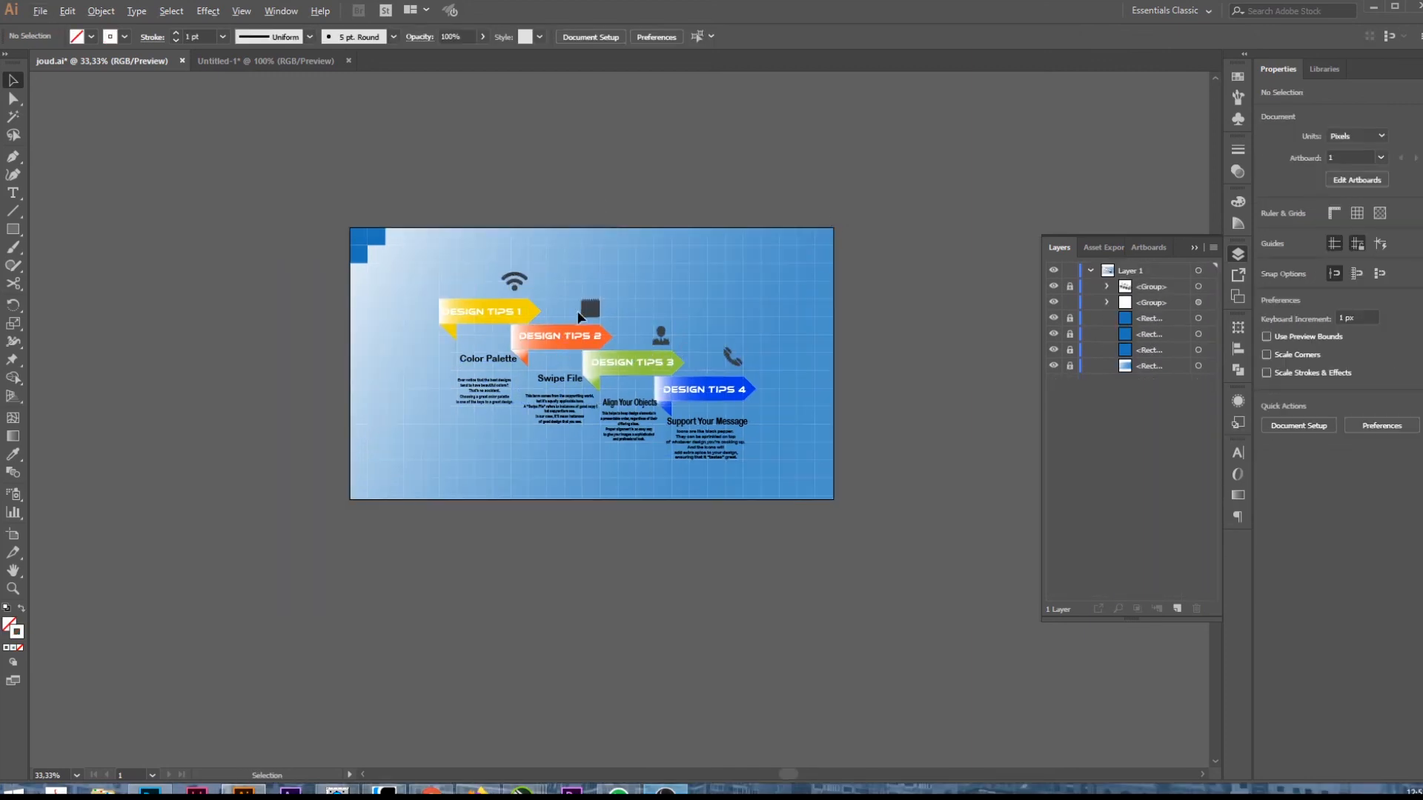
{"action": "scroll", "coordinate": [578, 317], "scroll_direction": "up", "scroll_amount": 2}
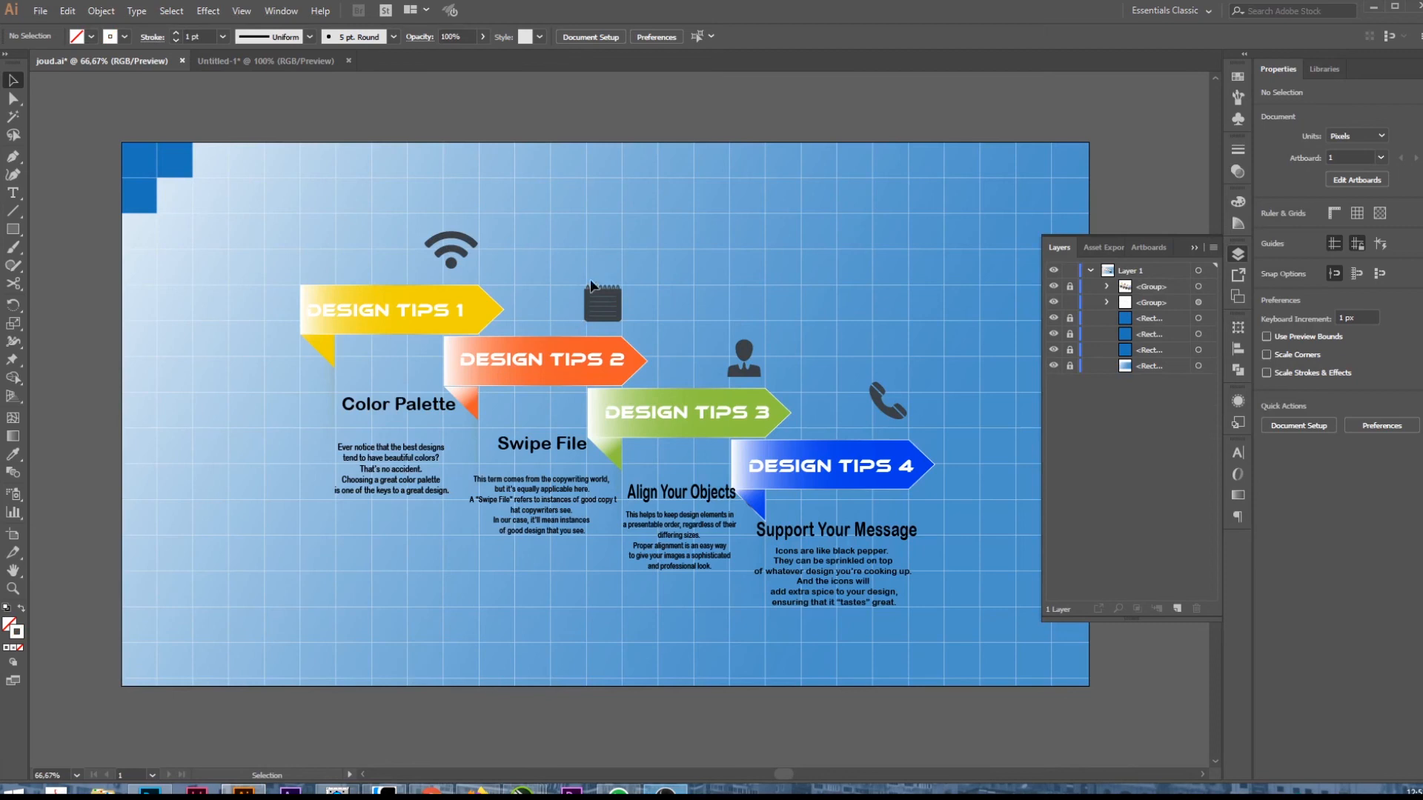
{"action": "left_click", "coordinate": [591, 216]}
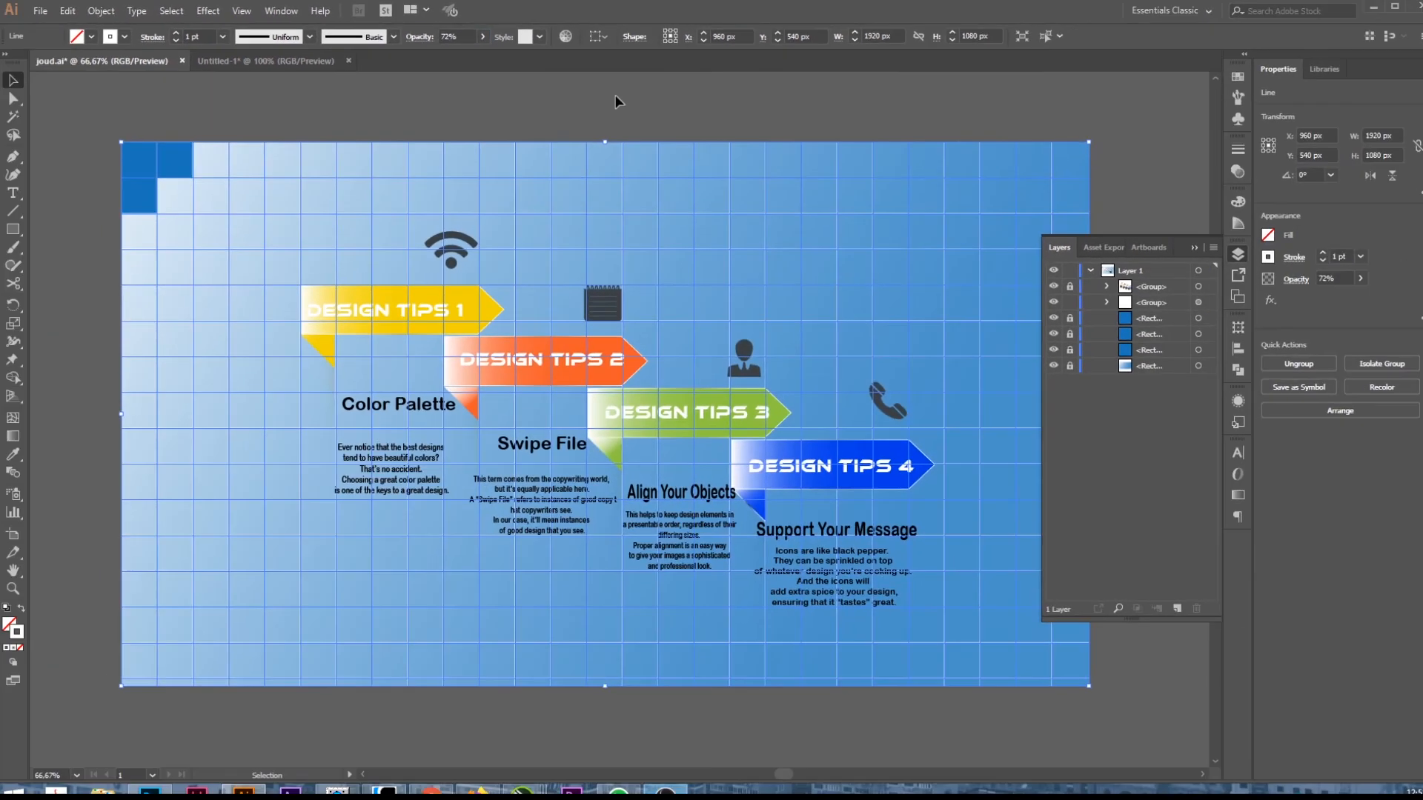
{"action": "left_click", "coordinate": [54, 186]}
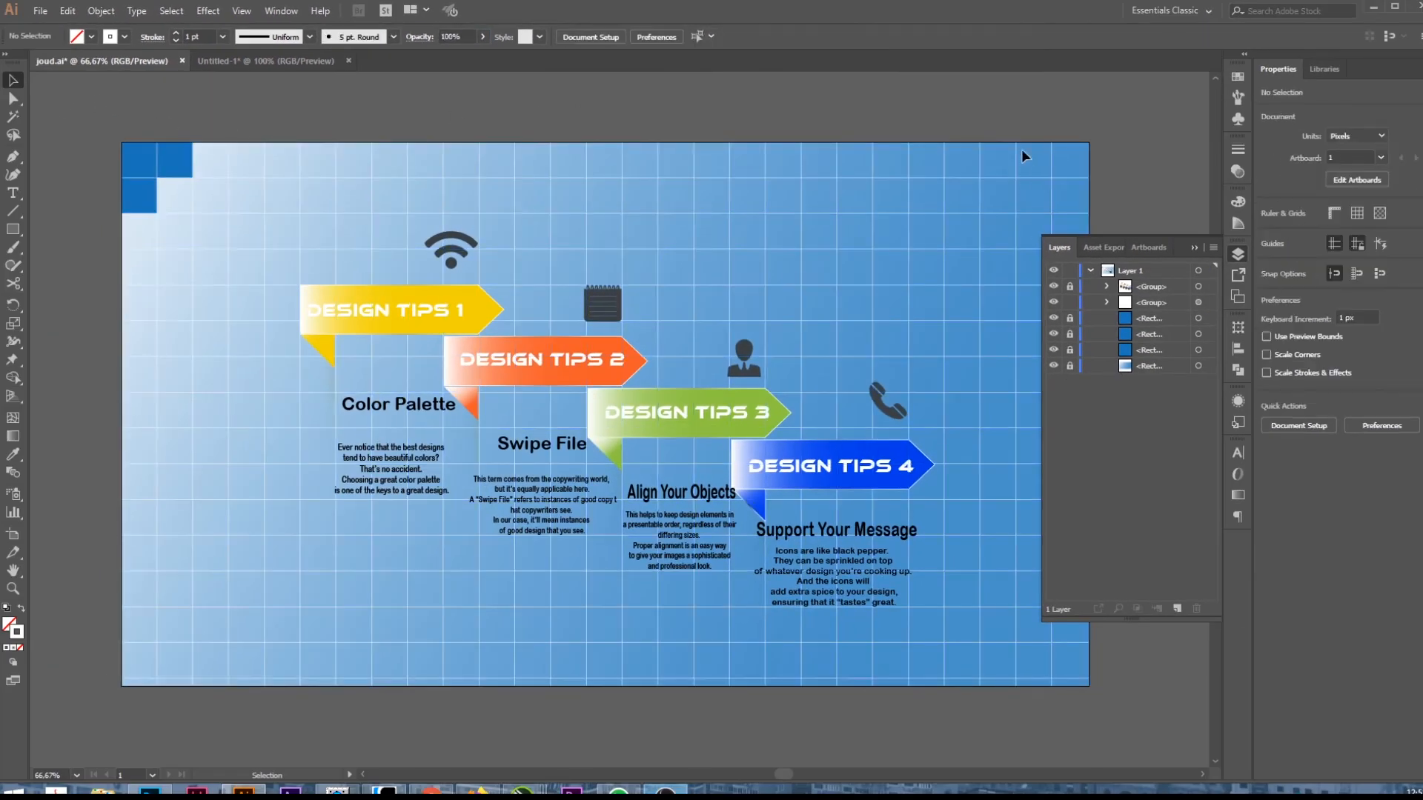
{"action": "scroll", "coordinate": [770, 334], "scroll_direction": "down", "scroll_amount": 1}
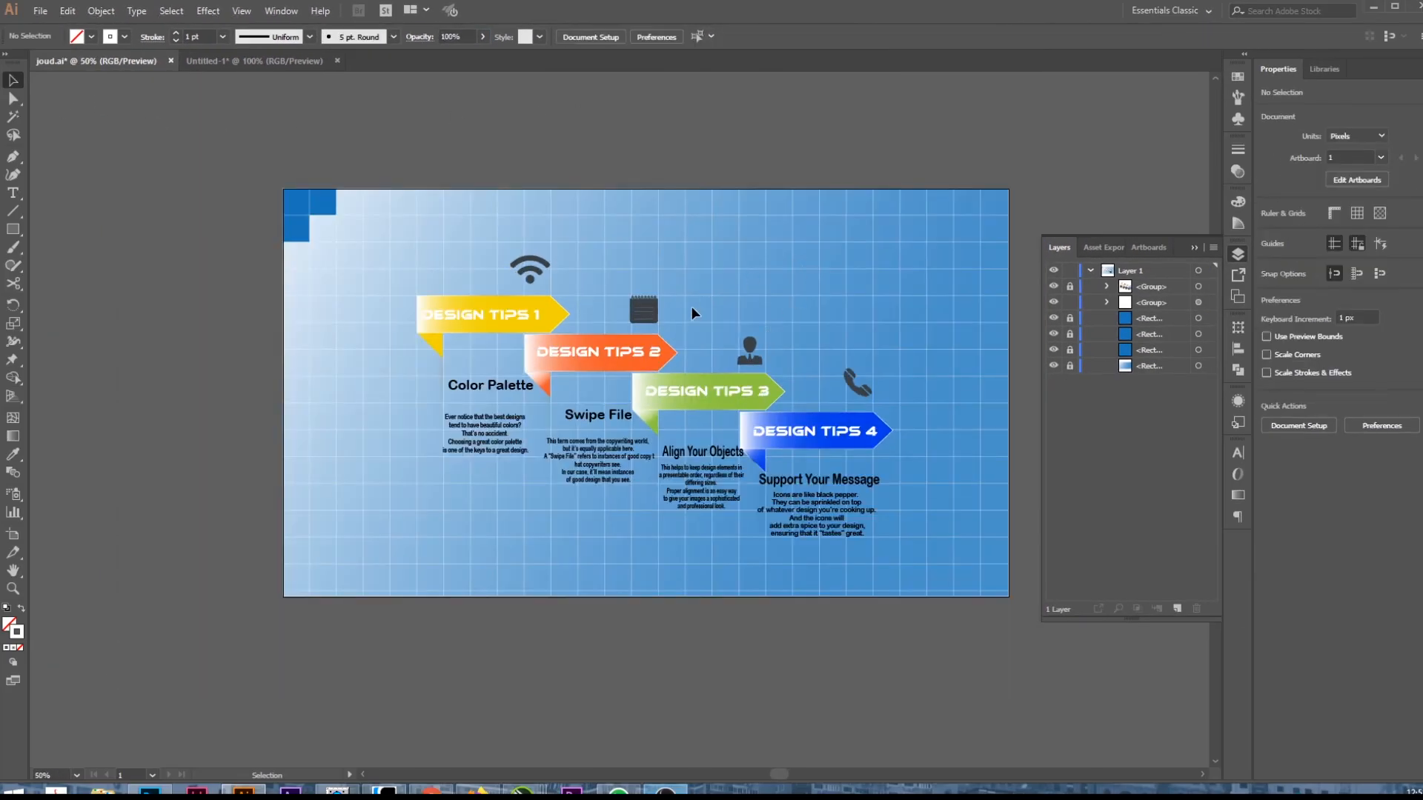
- Delete the two extra blue helper squares beside and below the artboard's corner square
{"action": "left_click", "coordinate": [308, 190]}
{"action": "left_click", "coordinate": [323, 205]}
{"action": "key", "text": "Delete"}
{"action": "left_click", "coordinate": [300, 225]}
{"action": "key", "text": "Delete"}
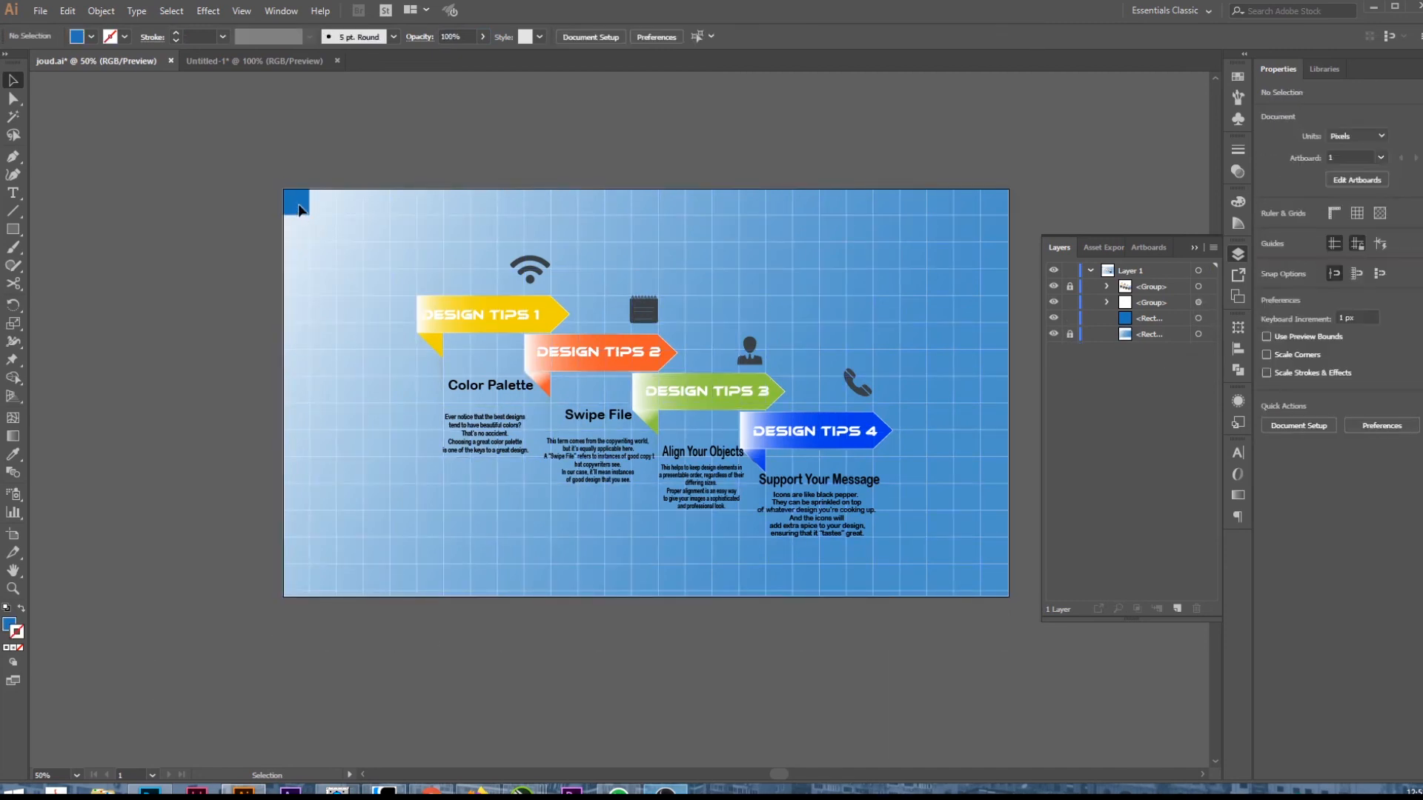
- Move the remaining blue corner square into an empty grid cell above the banners and align it with the grid lines
{"action": "left_click", "coordinate": [303, 212]}
{"action": "left_click_drag", "start_coordinate": [670, 270], "coordinate": [726, 287]}
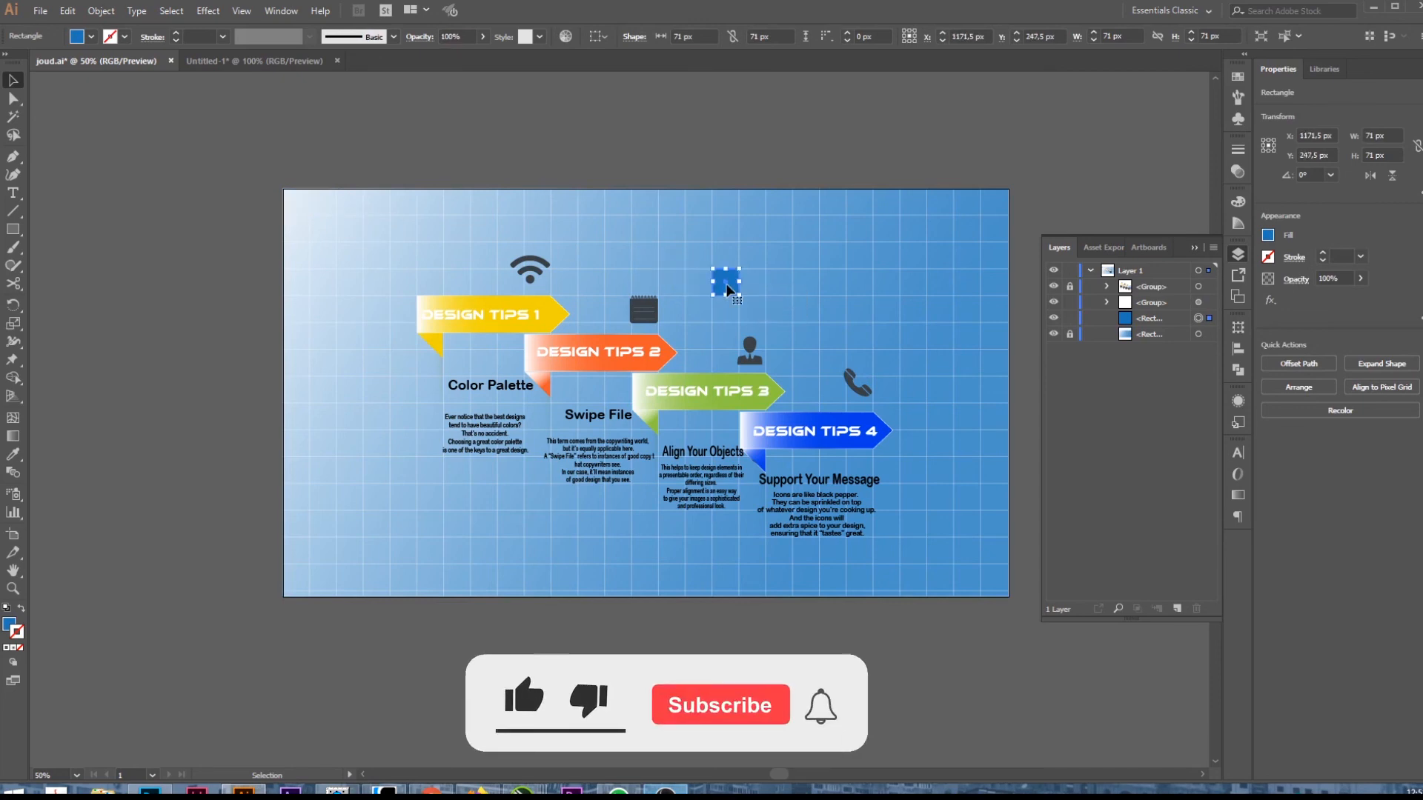
{"action": "key", "text": "ctrl+plus"}
{"action": "key", "text": "ctrl+plus"}
{"action": "key", "text": "ctrl+plus"}
{"action": "key", "text": "ctrl+plus"}
{"action": "key", "text": "ctrl+plus"}
{"action": "key", "text": "ctrl+plus"}
{"action": "key", "text": "ctrl+plus"}
{"action": "key", "text": "ctrl+plus"}
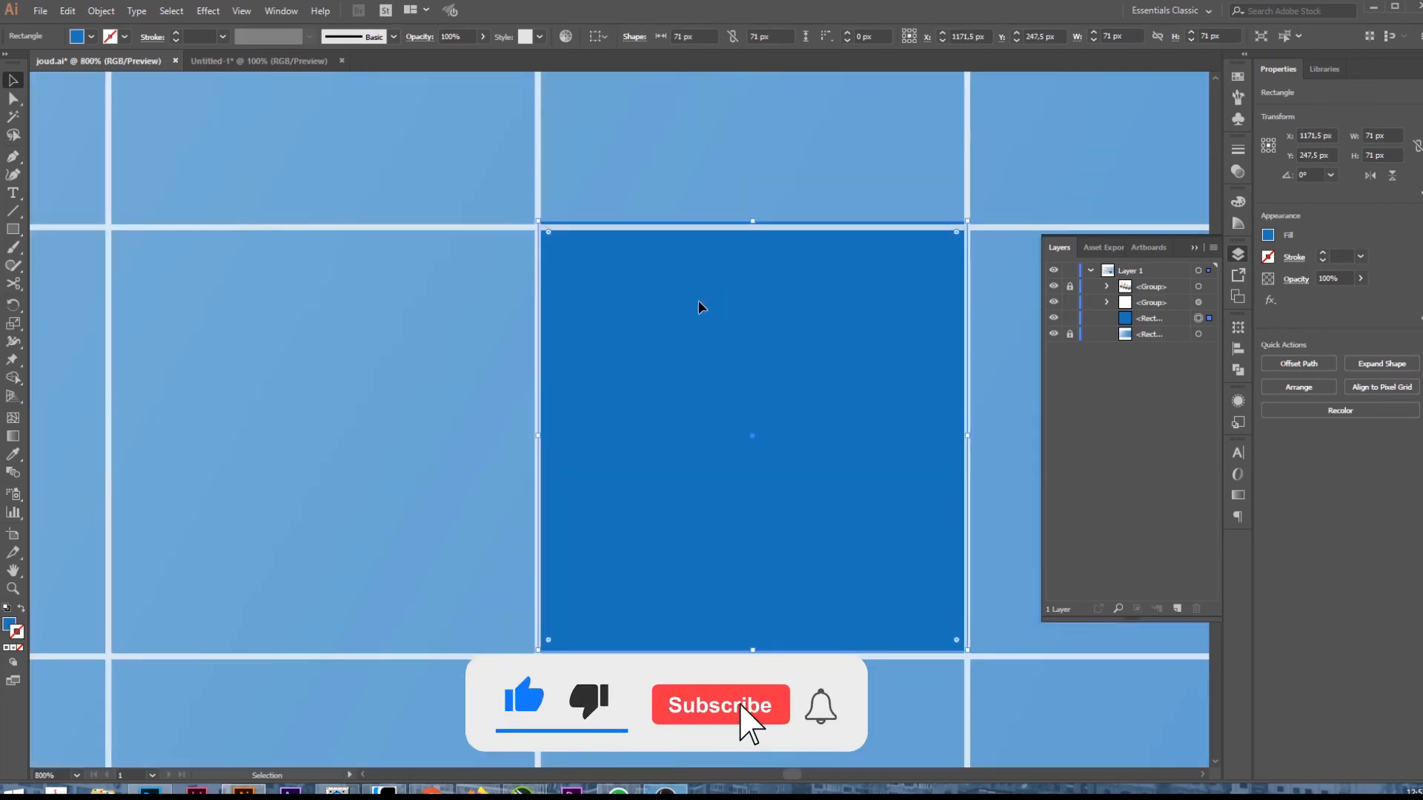
{"action": "key", "text": "ctrl+h"}
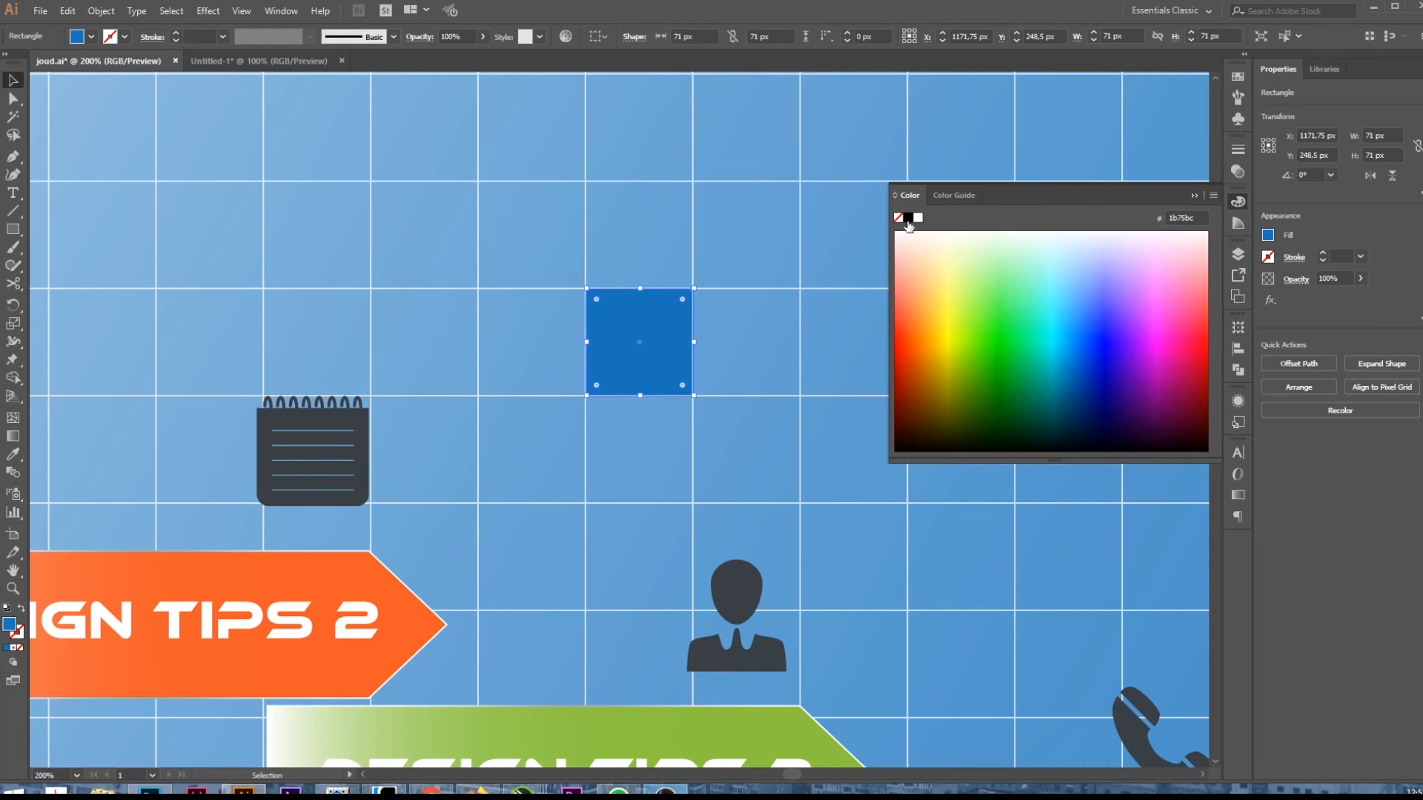
- Fill the square with black and lower its opacity to 34%
{"action": "left_click", "coordinate": [908, 217]}
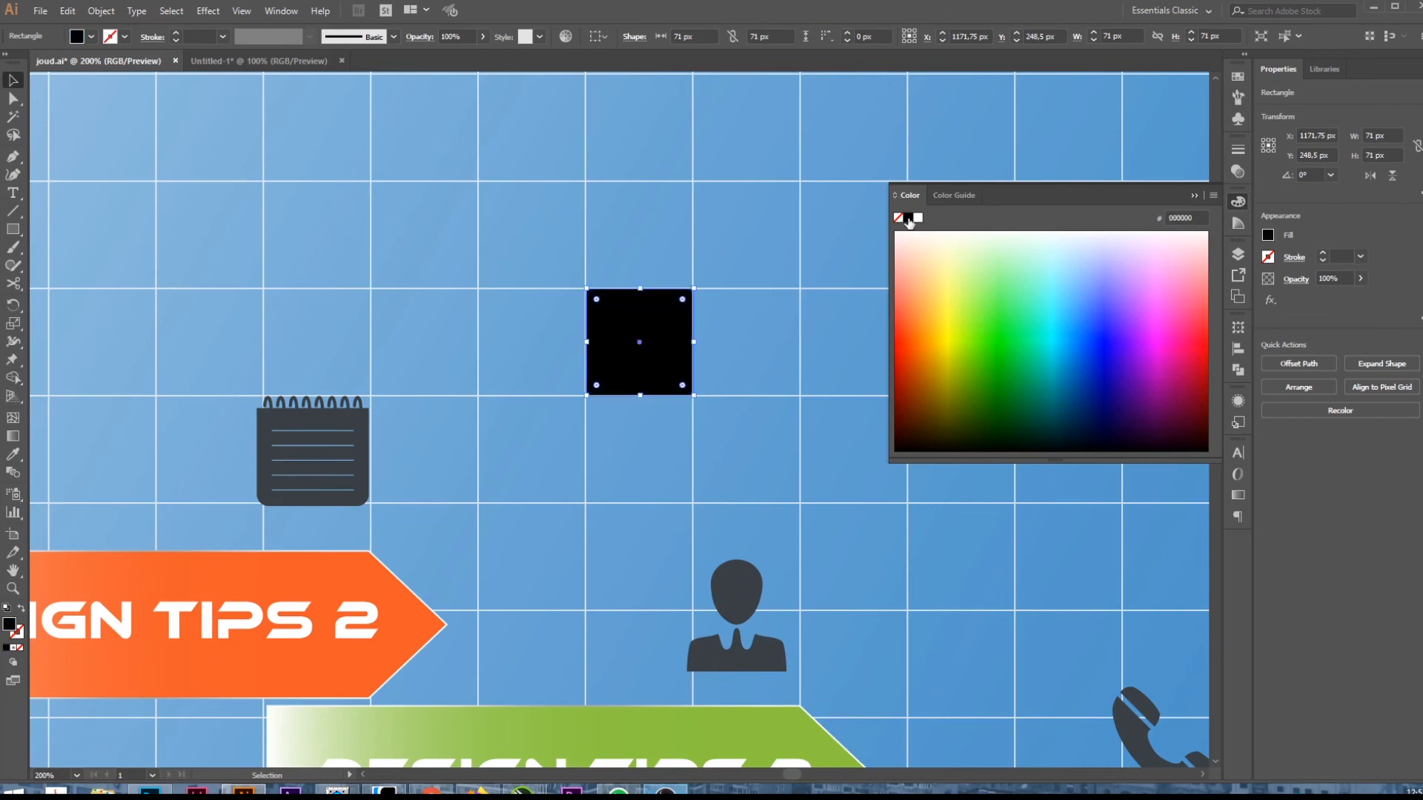
{"action": "left_click", "coordinate": [1194, 194]}
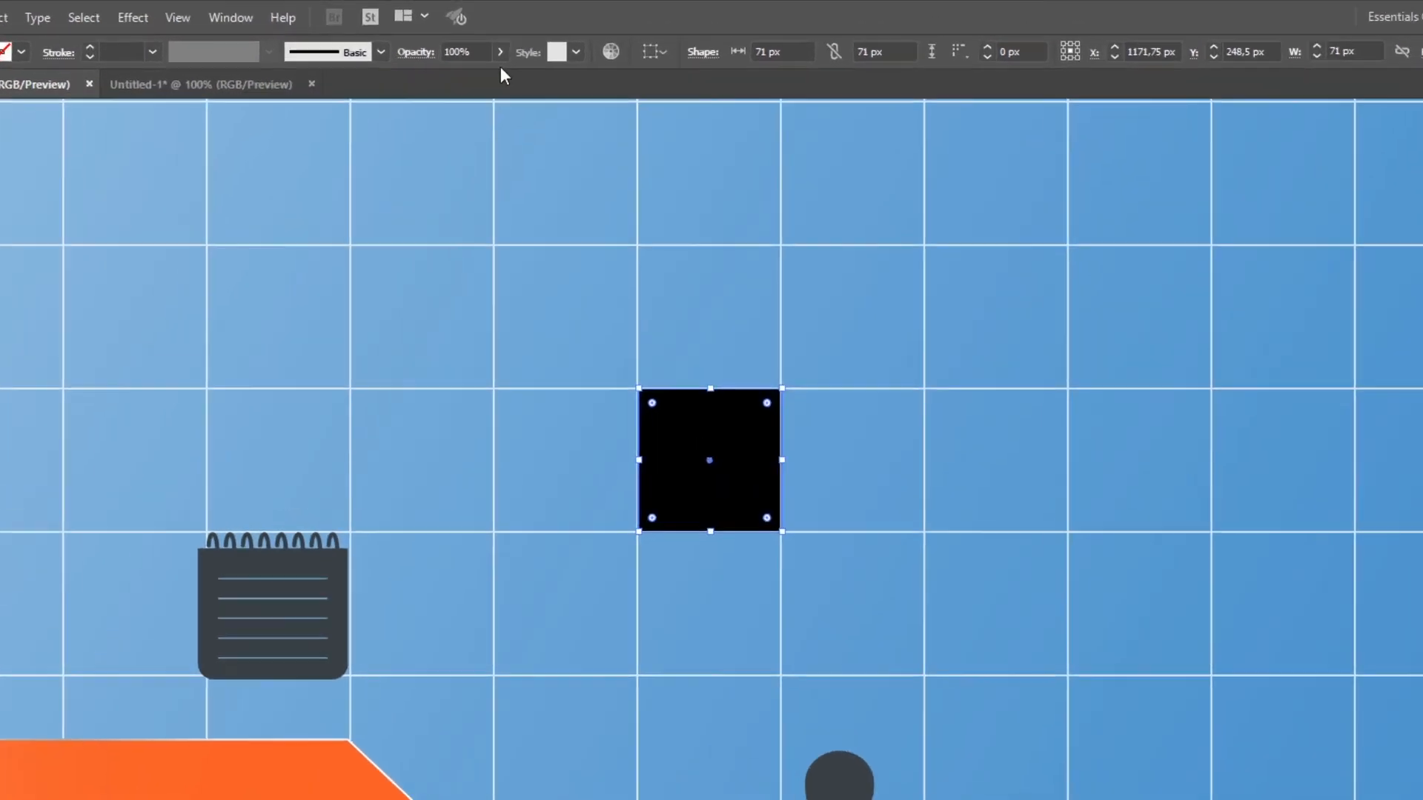
{"action": "left_click", "coordinate": [483, 36]}
{"action": "left_click_drag", "start_coordinate": [449, 87], "coordinate": [447, 87]}
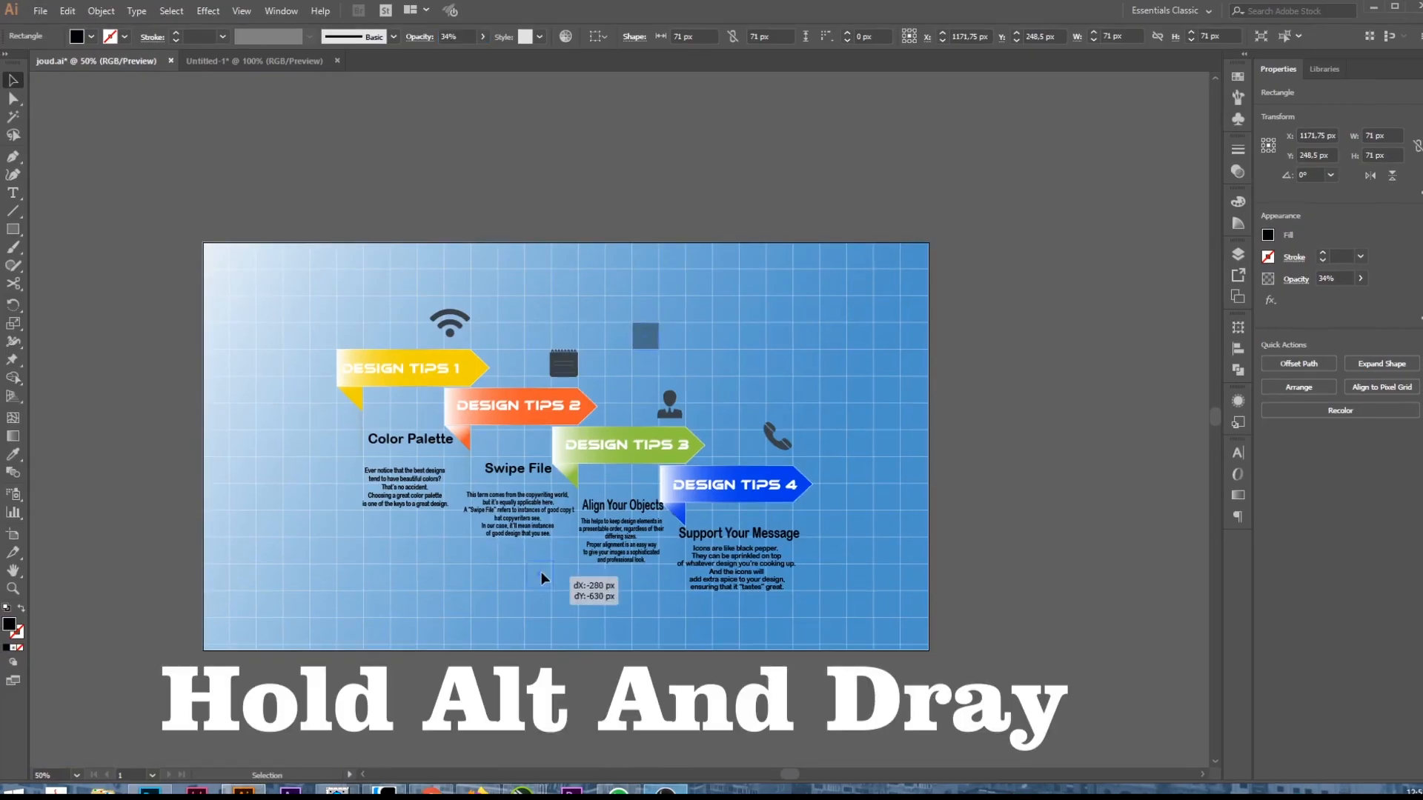
- Scatter copies of the translucent black square over empty grid cells around the banners
{"action": "left_click_drag", "start_coordinate": [541, 571], "coordinate": [883, 293]}
{"action": "key", "text": "ctrl+shift+a"}
{"action": "left_click_drag", "start_coordinate": [323, 287], "coordinate": [269, 555]}
{"action": "left_click_drag", "start_coordinate": [269, 555], "coordinate": [296, 582]}
{"action": "left_click_drag", "start_coordinate": [297, 582], "coordinate": [860, 501]}
{"action": "key", "text": "ctrl+shift+a"}
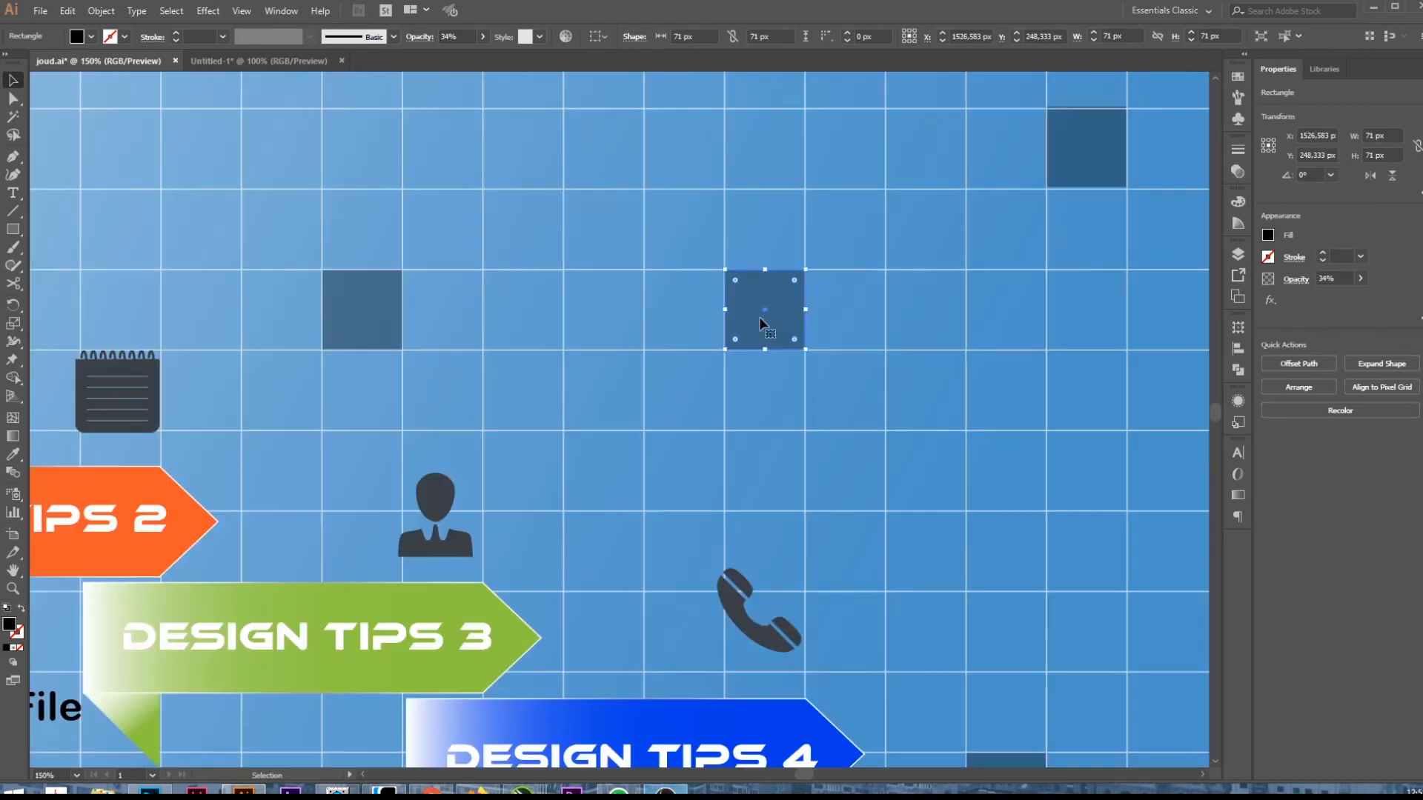
- Place a square copy in a grid cell above the phone icon and change its fill to white (ffffff)
{"action": "left_click", "coordinate": [598, 241]}
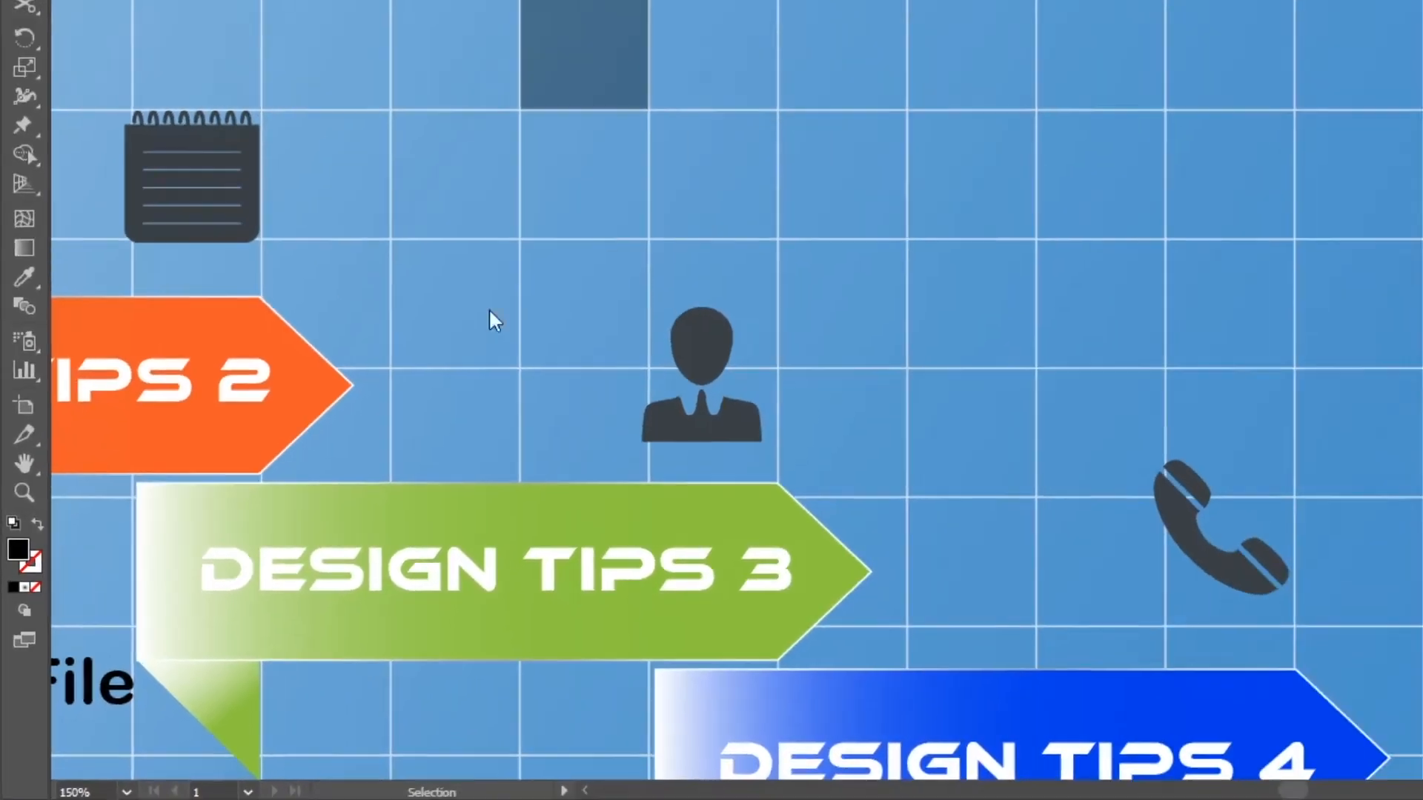
{"action": "double_click", "coordinate": [12, 592]}
{"action": "left_click", "coordinate": [1314, 121]}
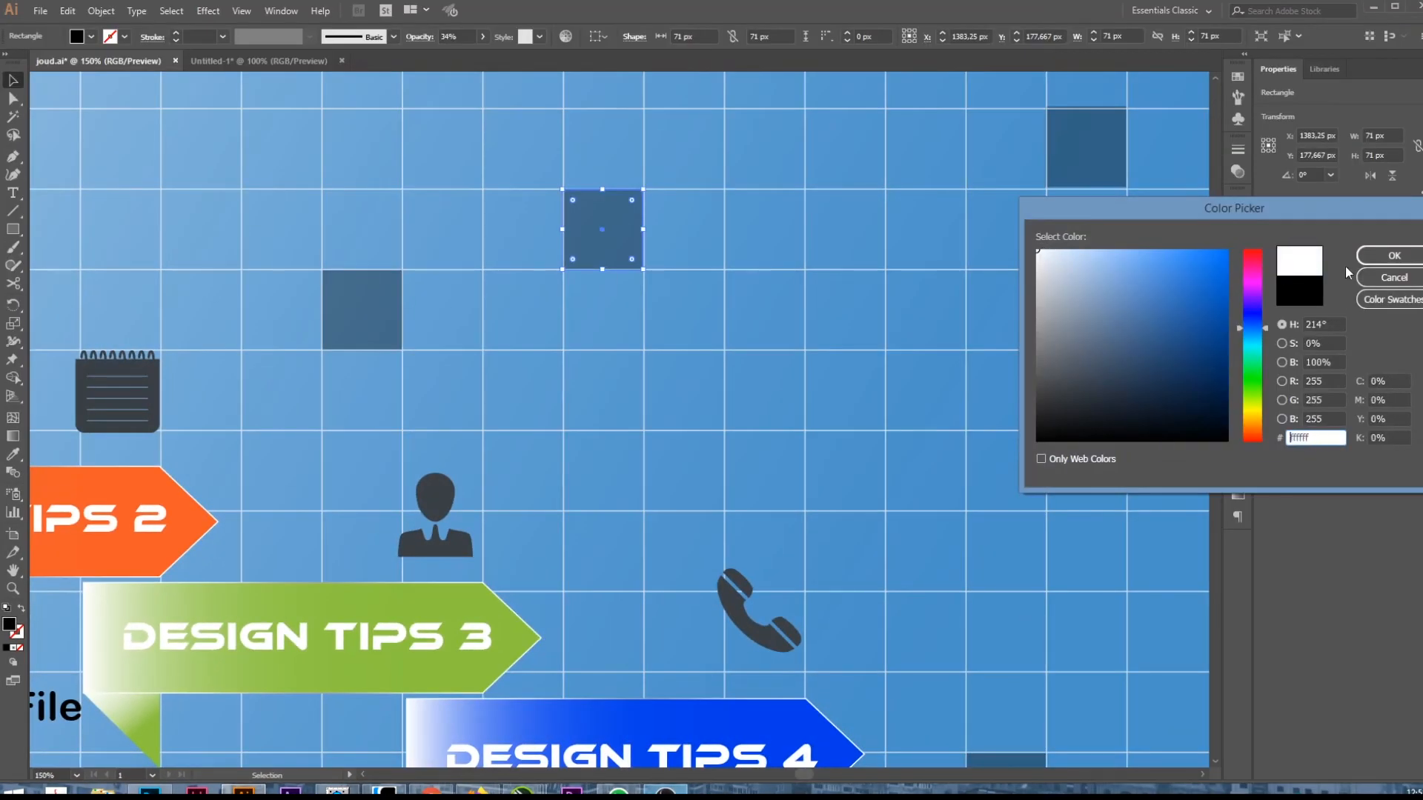
{"action": "left_click", "coordinate": [1391, 255]}
{"action": "scroll", "coordinate": [652, 289], "scroll_direction": "down", "scroll_amount": 2}
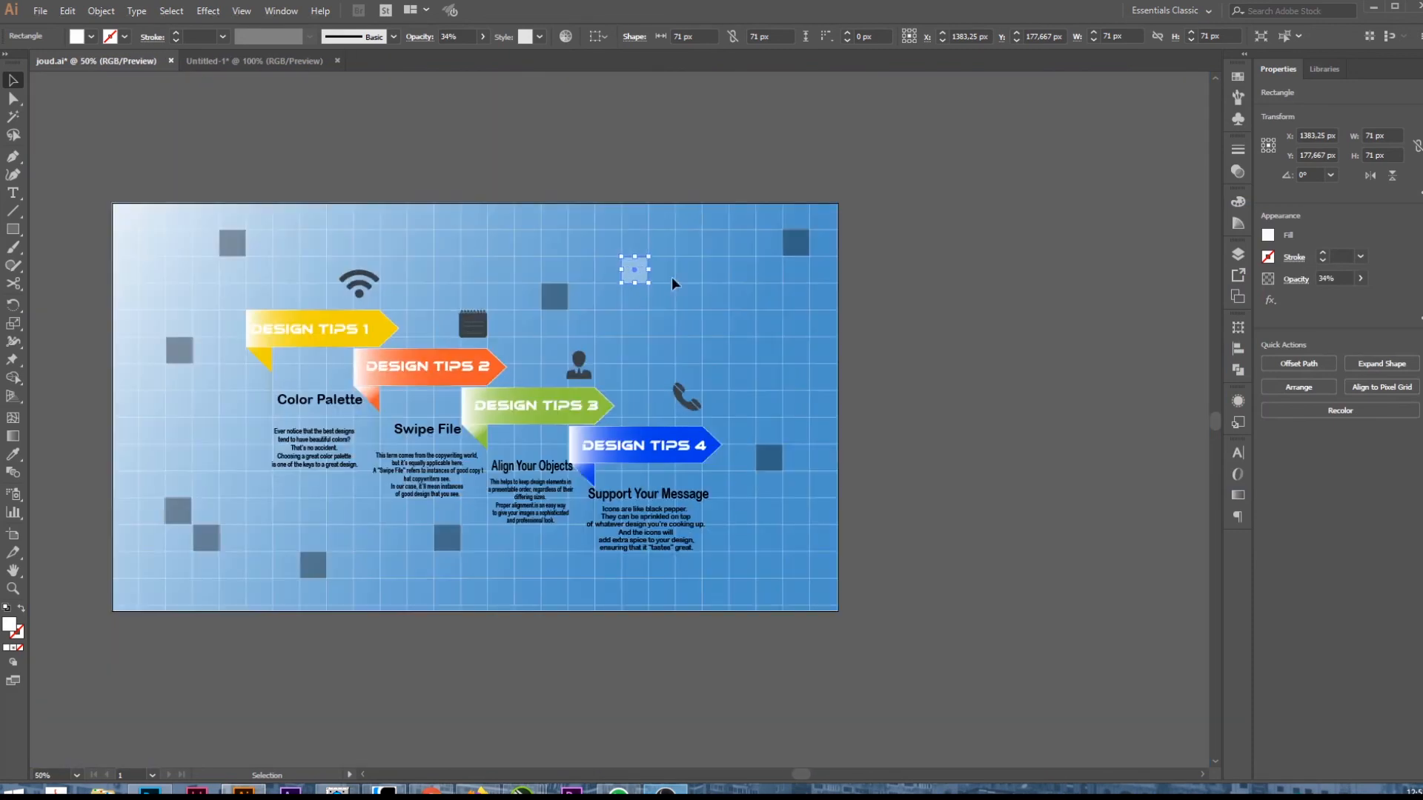
- Copy the dark square between the notepad and person icons five cells to the right, and set the white square's opacity to 60%
{"action": "left_click", "coordinate": [691, 212]}
{"action": "left_click_drag", "start_coordinate": [551, 296], "coordinate": [685, 297]}
{"action": "left_click", "coordinate": [633, 270]}
{"action": "left_click", "coordinate": [564, 76]}
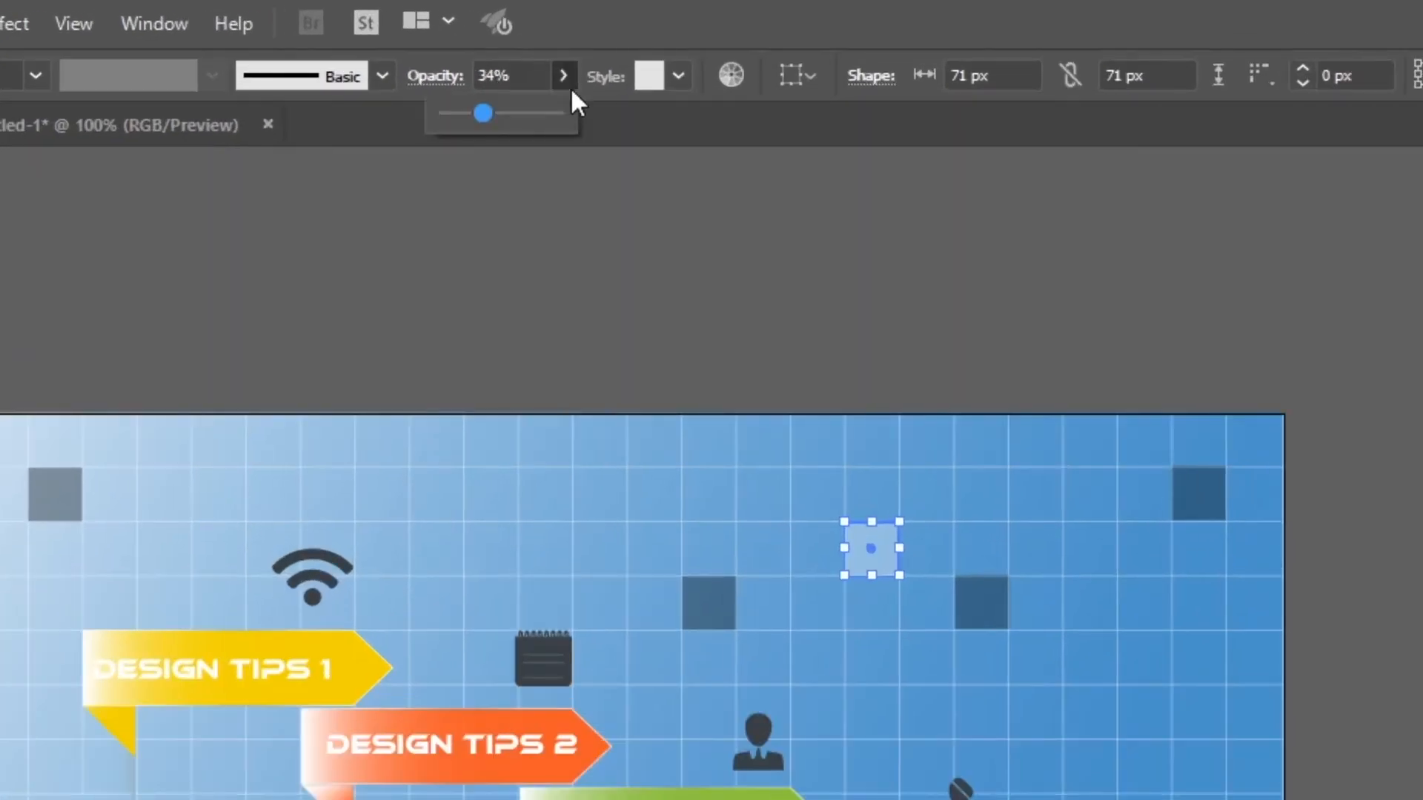
{"action": "left_click", "coordinate": [519, 113]}
{"action": "left_click", "coordinate": [949, 290]}
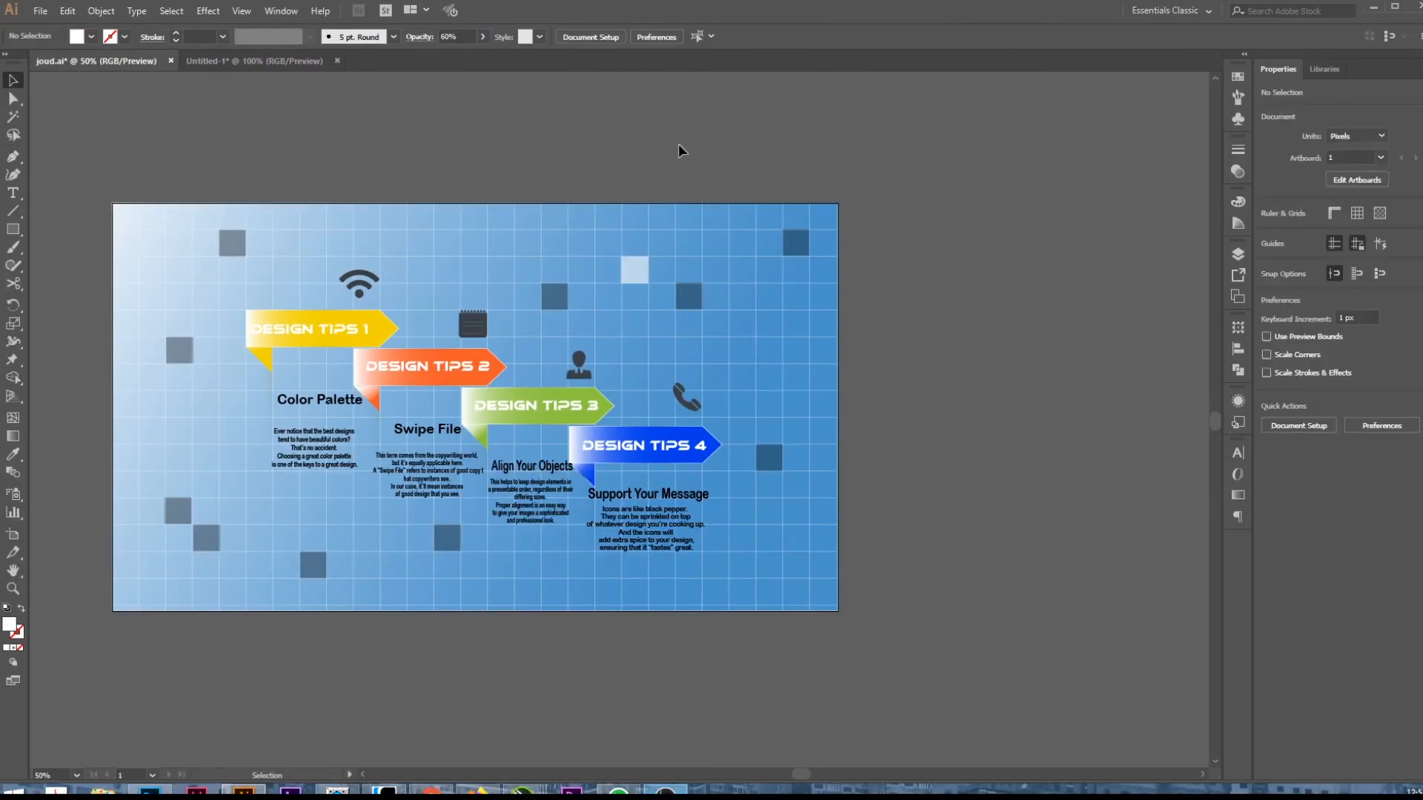
- Scatter five copies of the white square over other empty grid cells across the background
{"action": "left_click_drag", "start_coordinate": [801, 358], "coordinate": [421, 300]}
{"action": "left_click_drag", "start_coordinate": [420, 300], "coordinate": [233, 489]}
{"action": "left_click_drag", "start_coordinate": [234, 488], "coordinate": [214, 403]}
{"action": "left_click_drag", "start_coordinate": [312, 247], "coordinate": [312, 247]}
{"action": "left_click", "coordinate": [742, 126]}
{"action": "scroll", "coordinate": [742, 126], "scroll_direction": "down", "scroll_amount": 1}
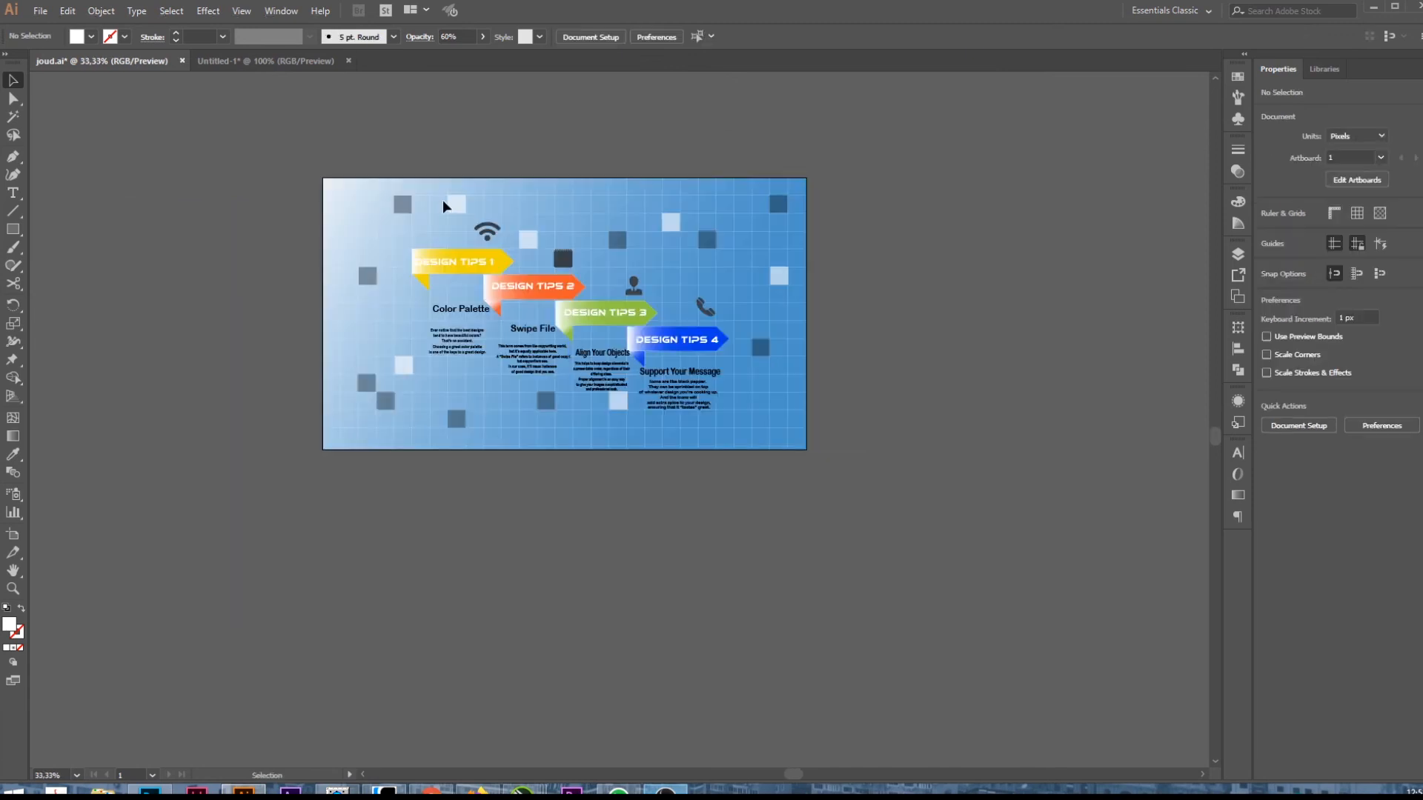